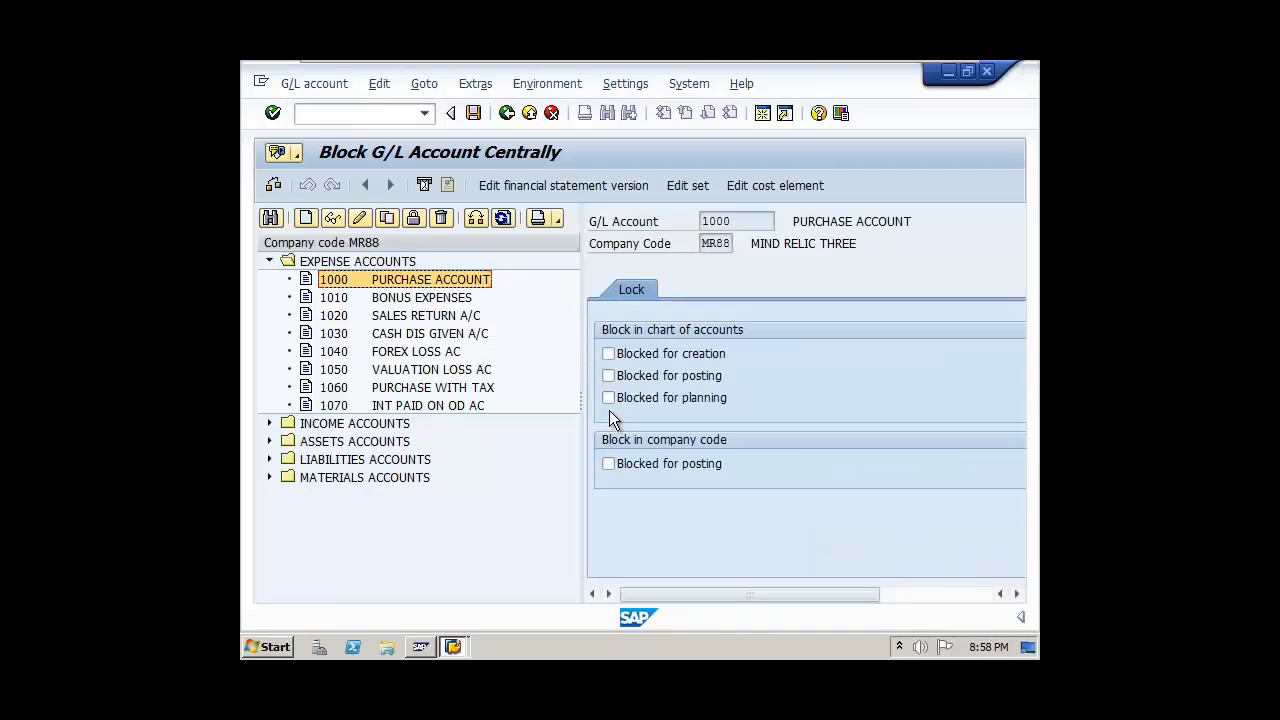
- Copy G/L account 1000 PURCHASE ACCOUNT to a new account 1080 in company code MR88
right_click(443, 289)
click(481, 340)
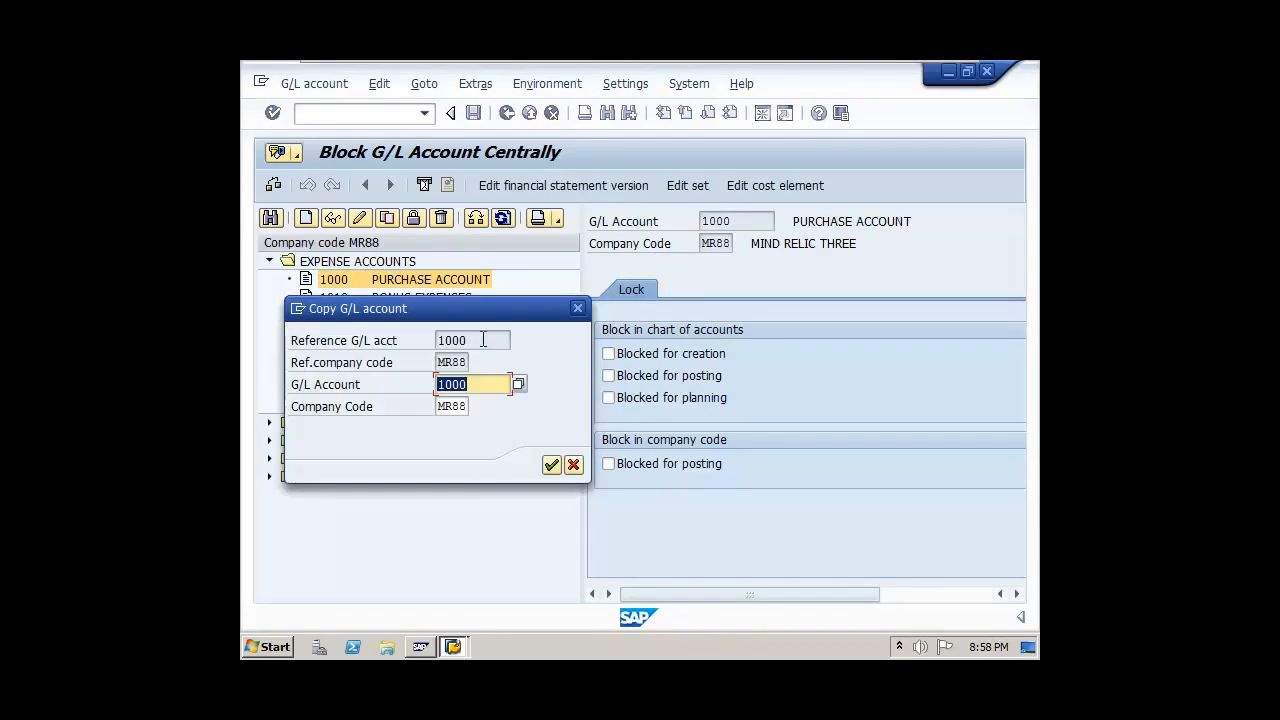
drag(440, 314, 773, 304)
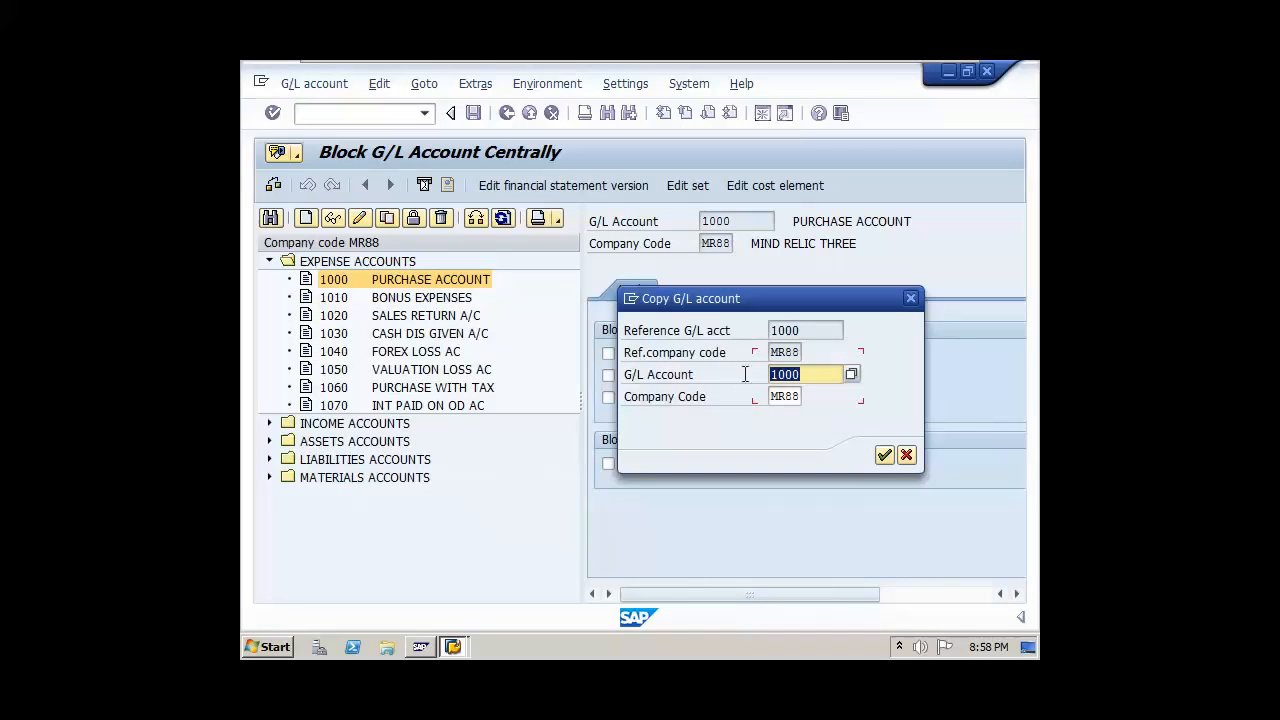
text(1080)
key(Return)
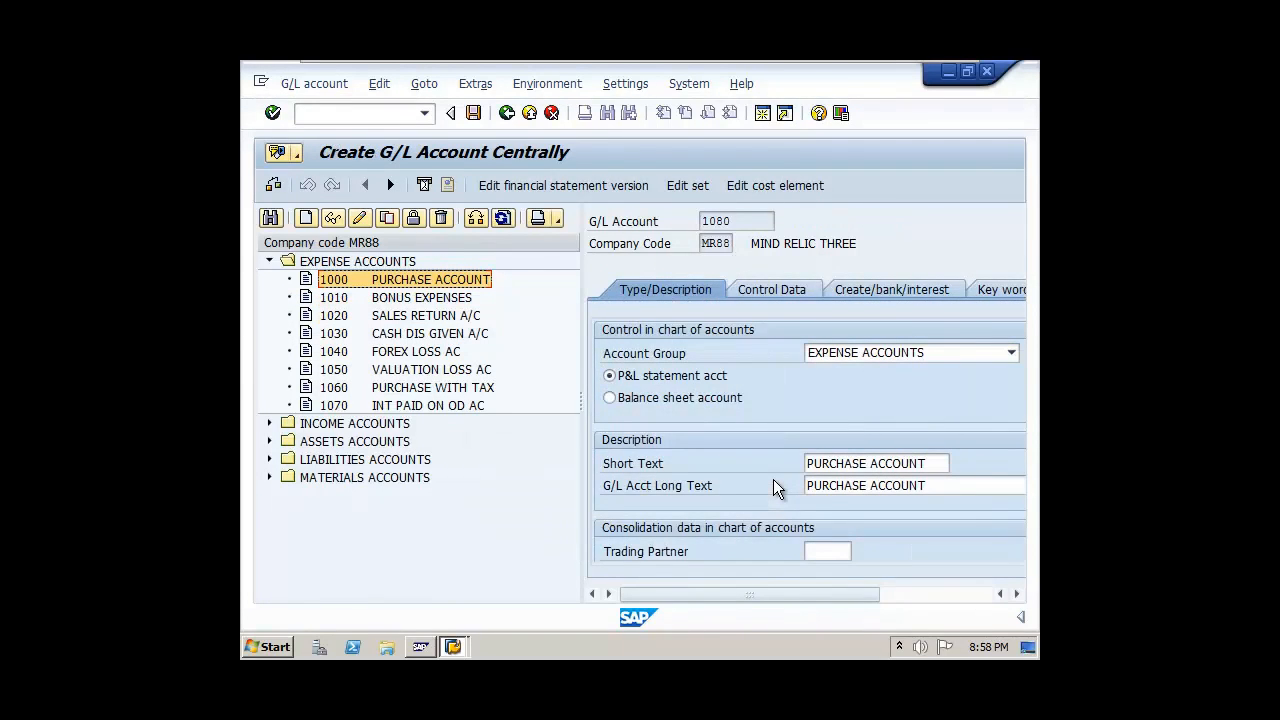
- Set both the short text and the long text of account 1080 to RENT EXPENSE AC
drag(928, 463, 715, 460)
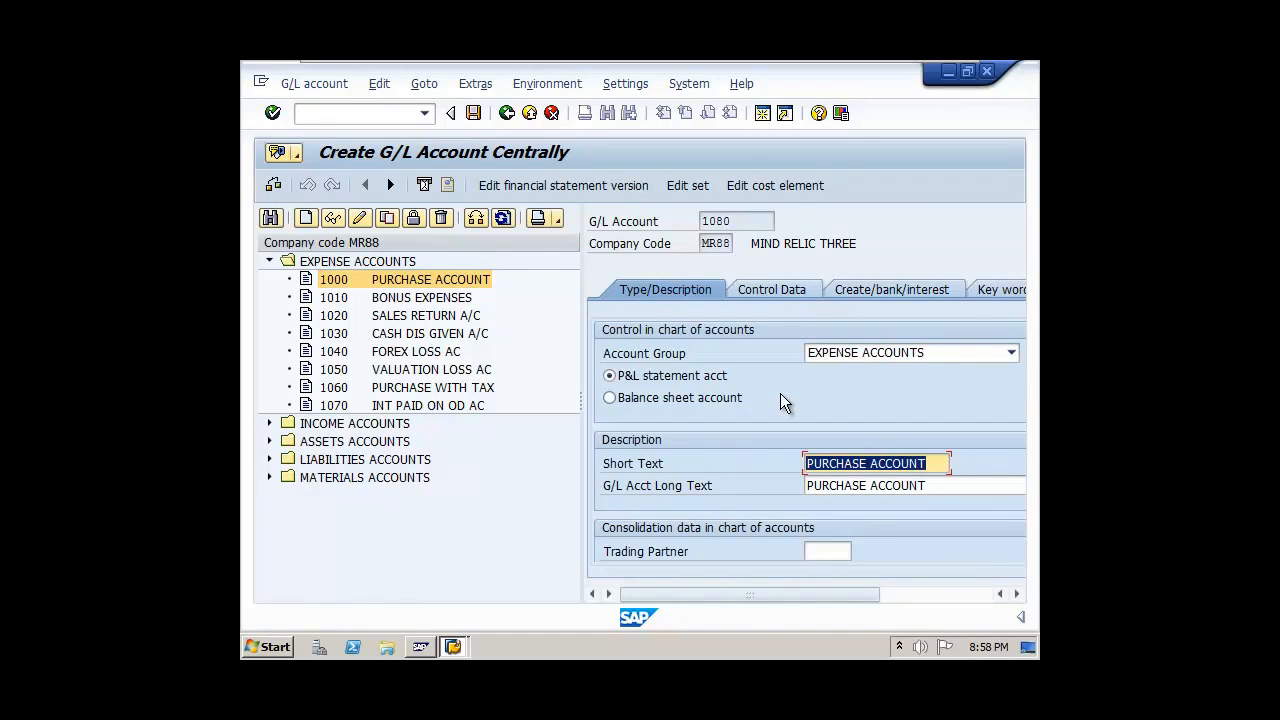
text(RENT)
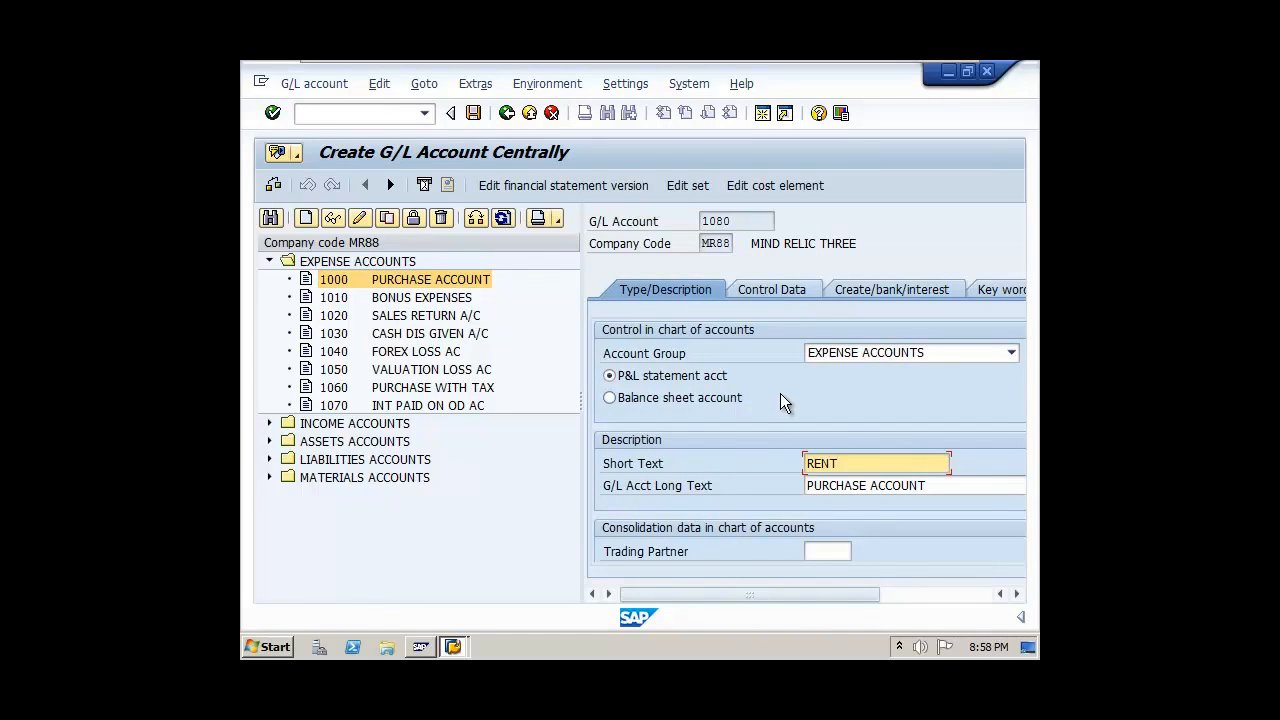
text( EXPENSE AC)
key(Tab)
text(RE)
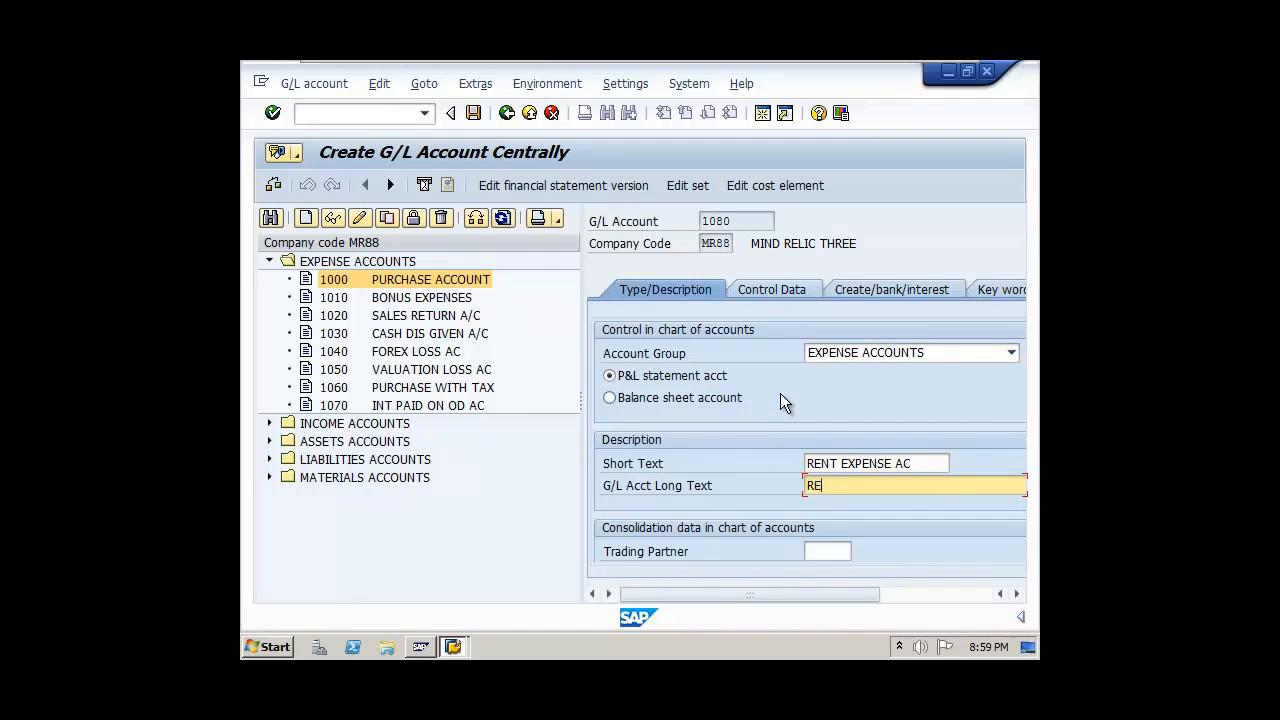
text(NT EXPENSE AC)
key(Return)
- Review the control data and document creation settings copied to account 1080, and save the account
click(757, 292)
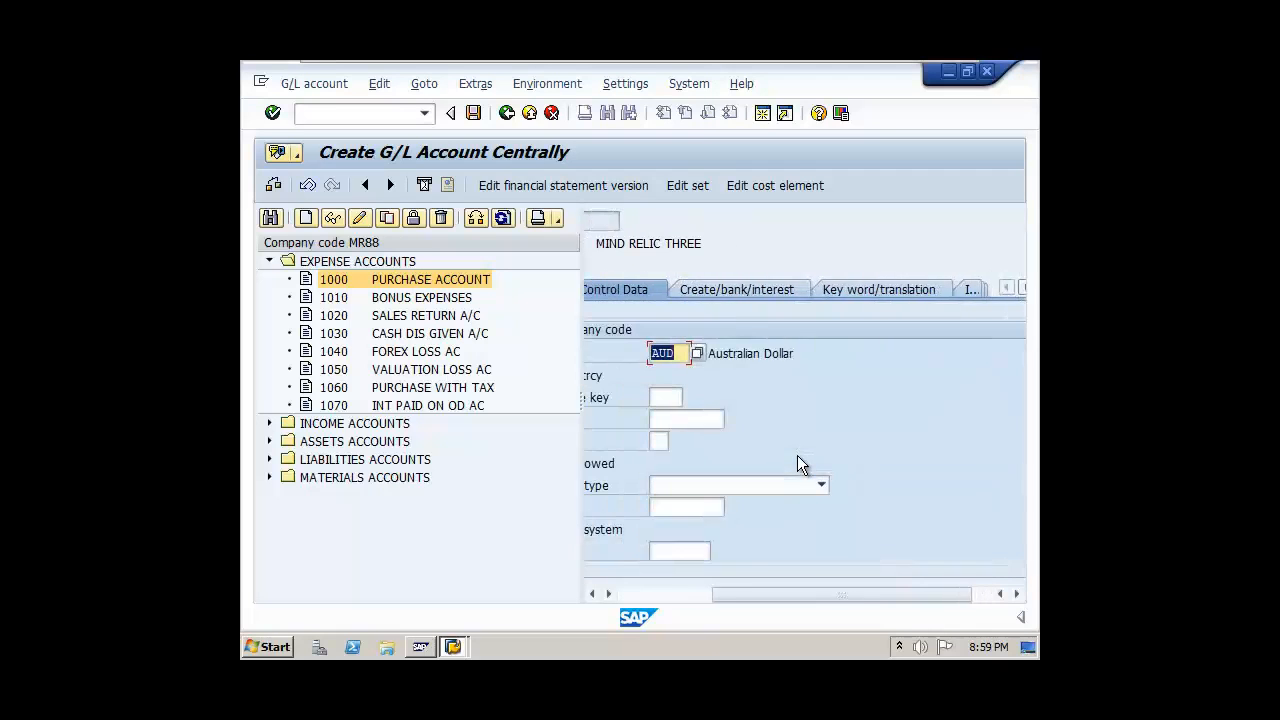
click(943, 594)
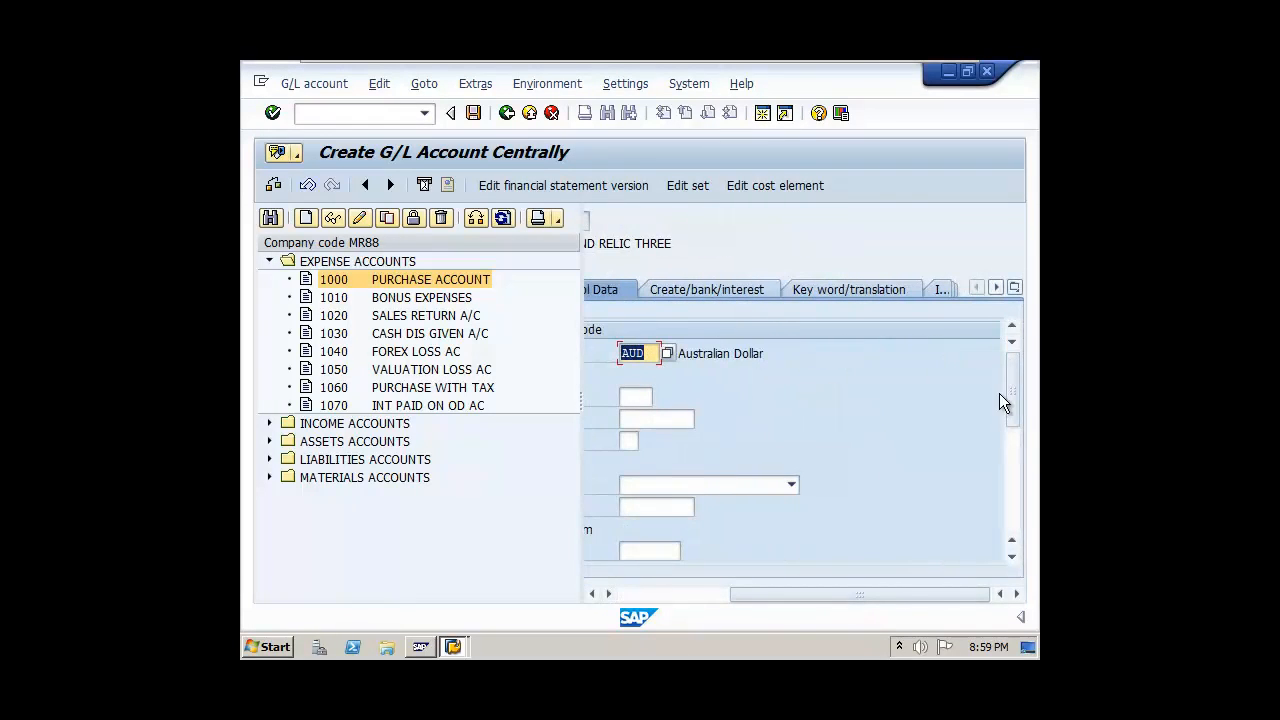
drag(1011, 408, 1002, 538)
drag(944, 598, 745, 585)
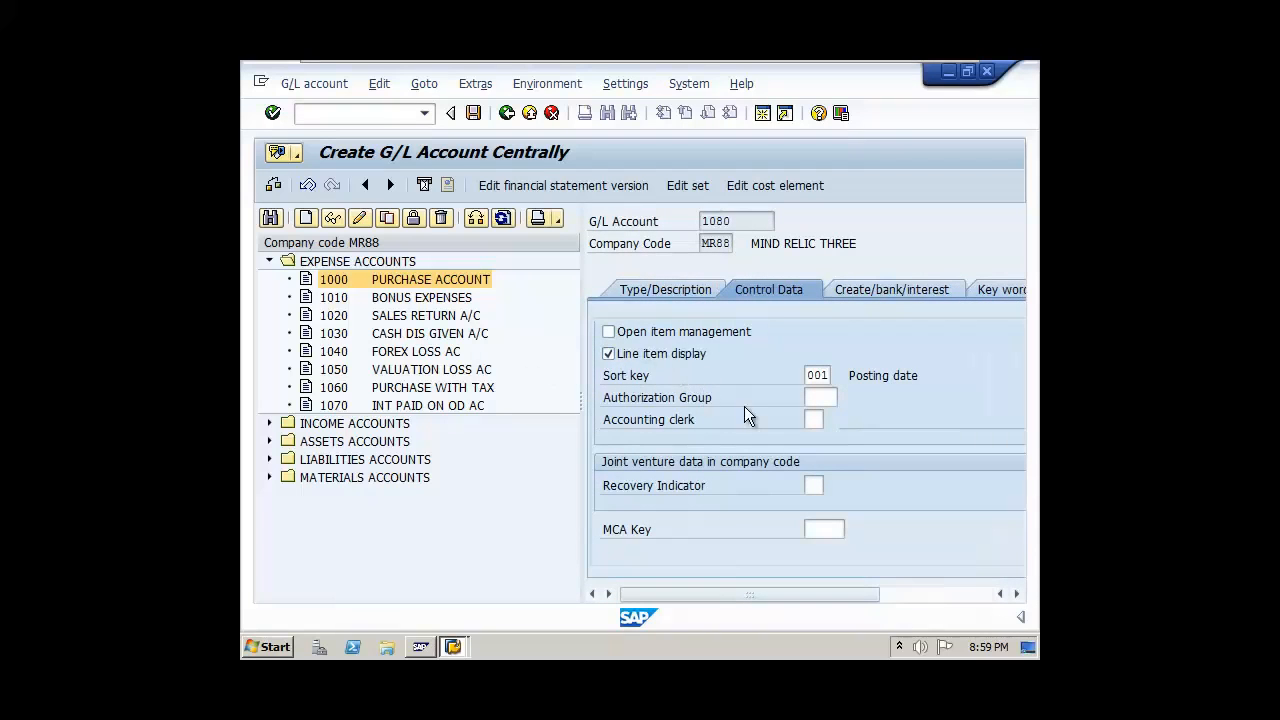
click(912, 296)
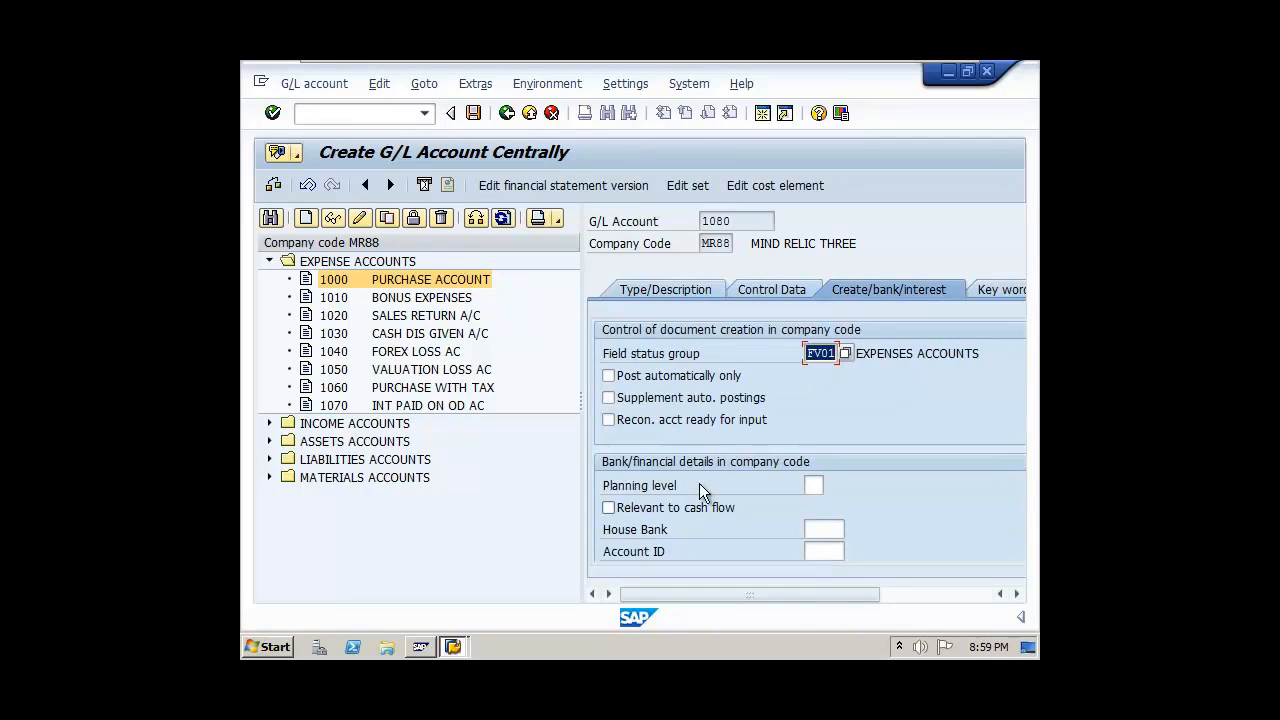
click(632, 287)
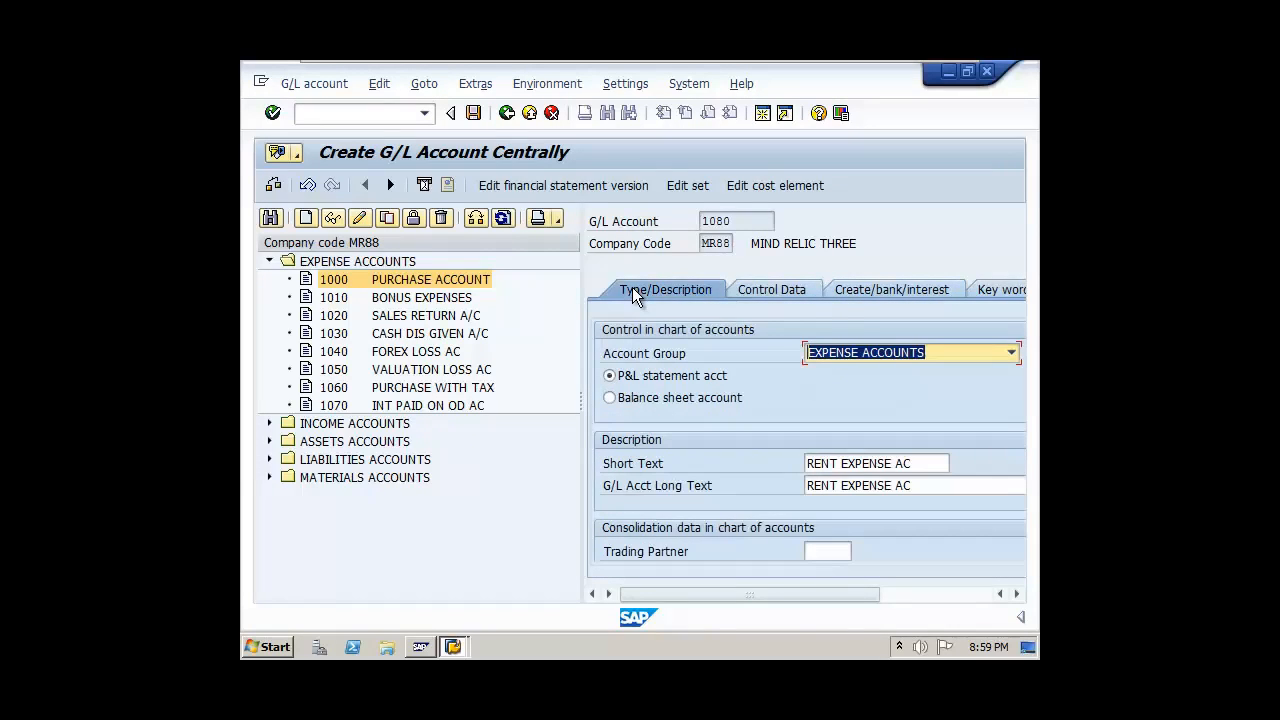
click(473, 113)
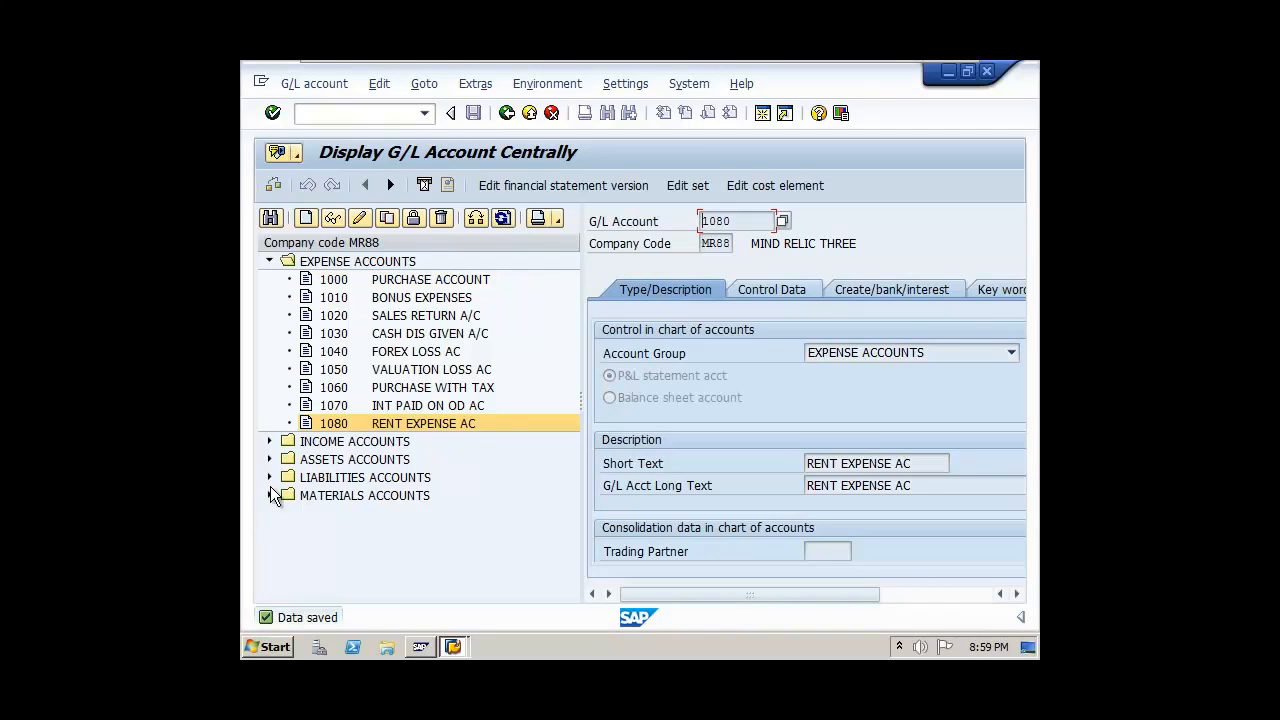
- Copy liabilities account 4000 LOAN ACCOUNT to a new account 4070 in company code MR88
click(270, 478)
scroll(437, 485, down, 1)
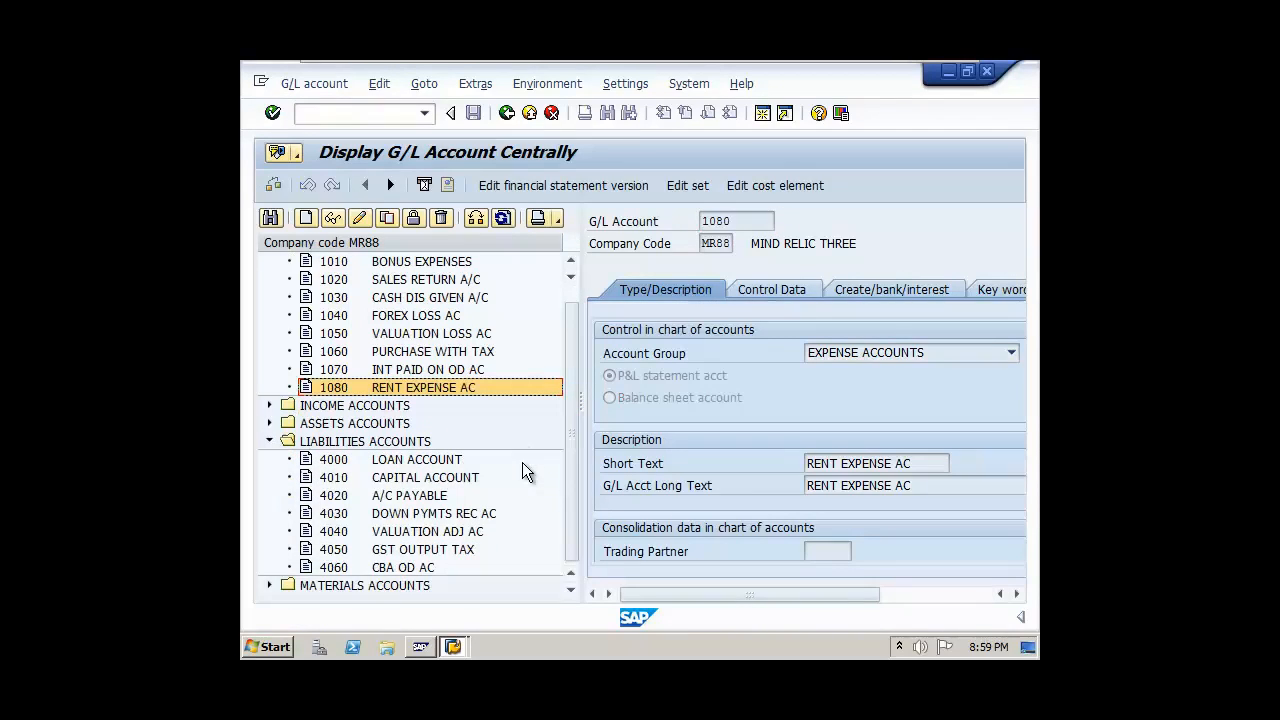
right_click(440, 464)
click(464, 518)
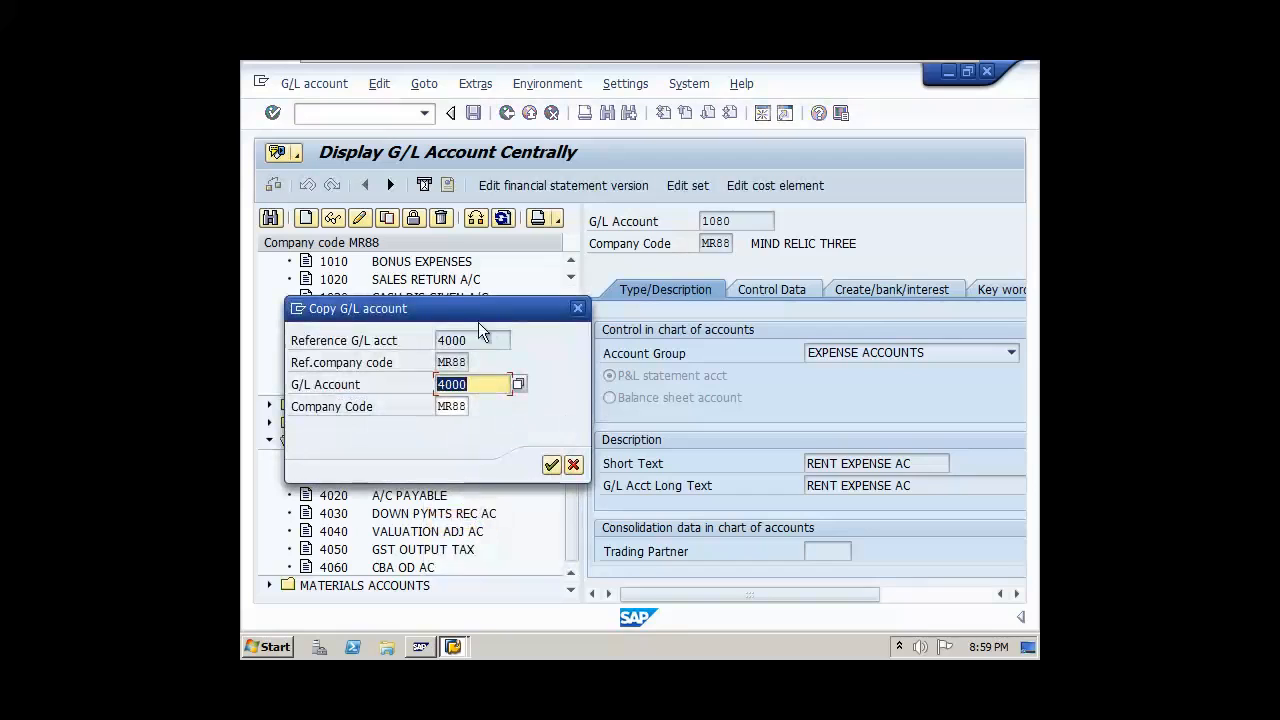
drag(462, 310, 858, 360)
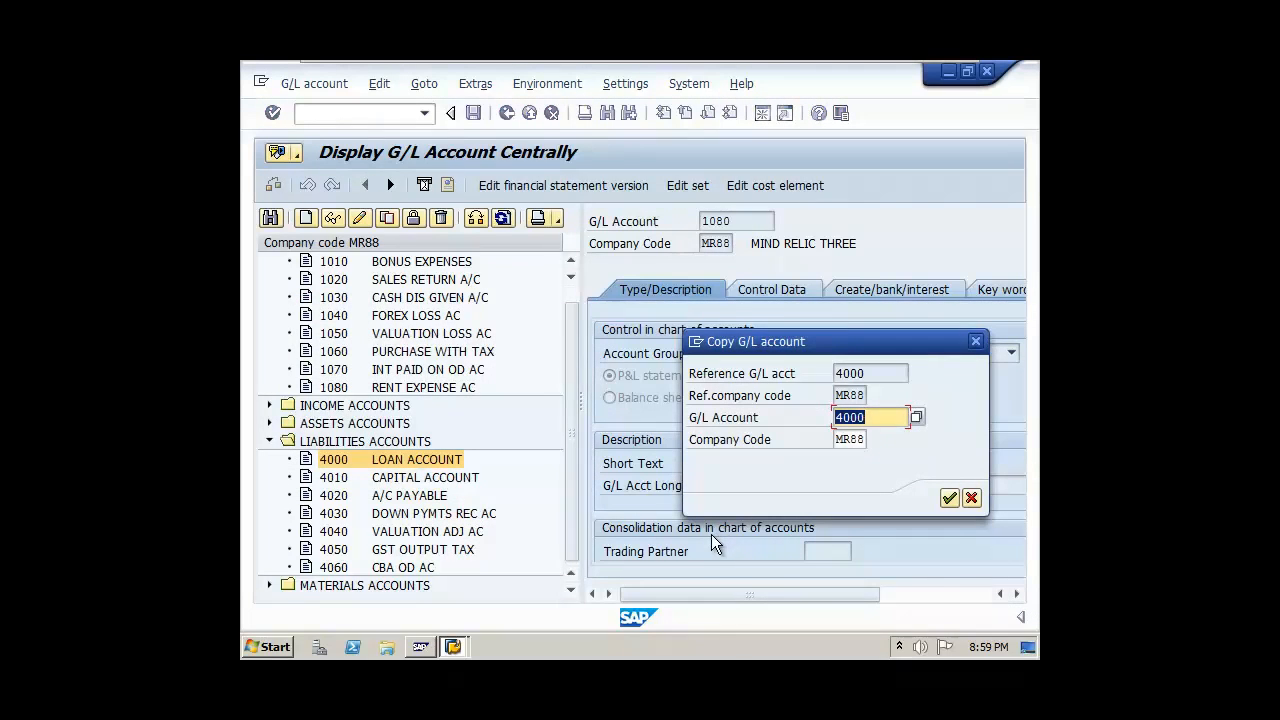
text(4070)
key(Return)
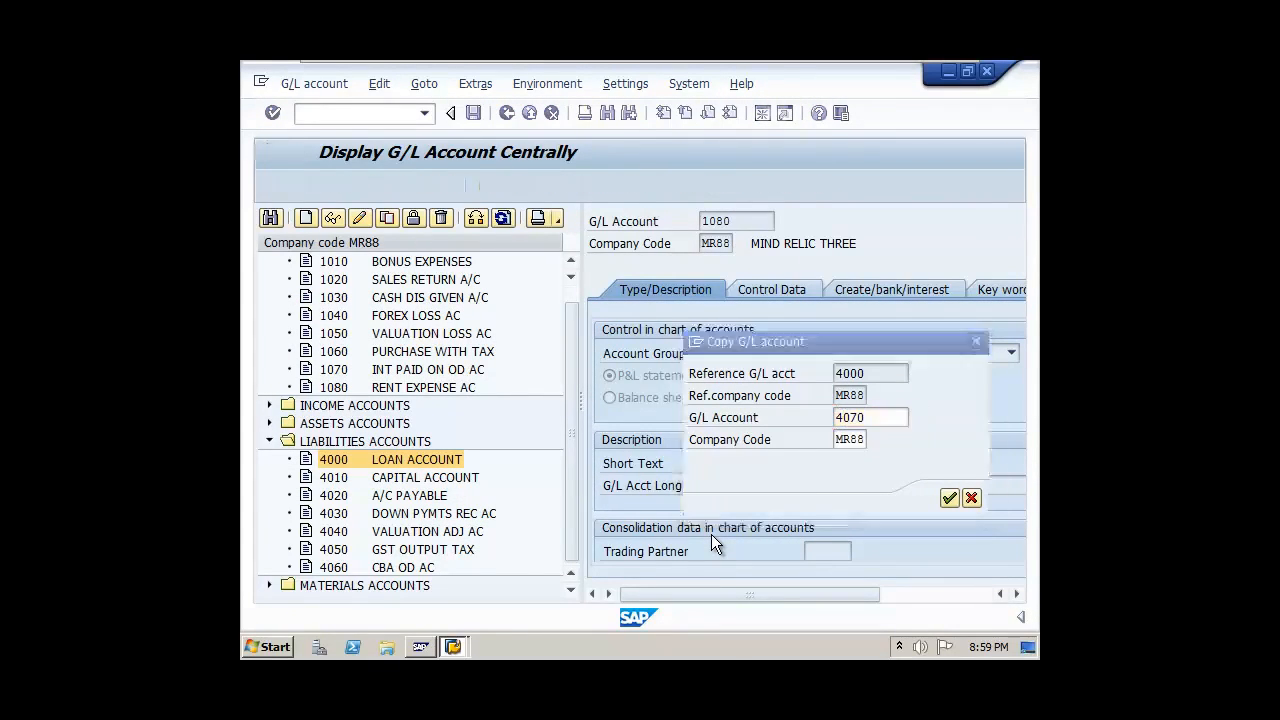
- Set both the short text and the long text of account 4070 to RENT PAYABLE AC
click(901, 467)
drag(901, 467, 777, 457)
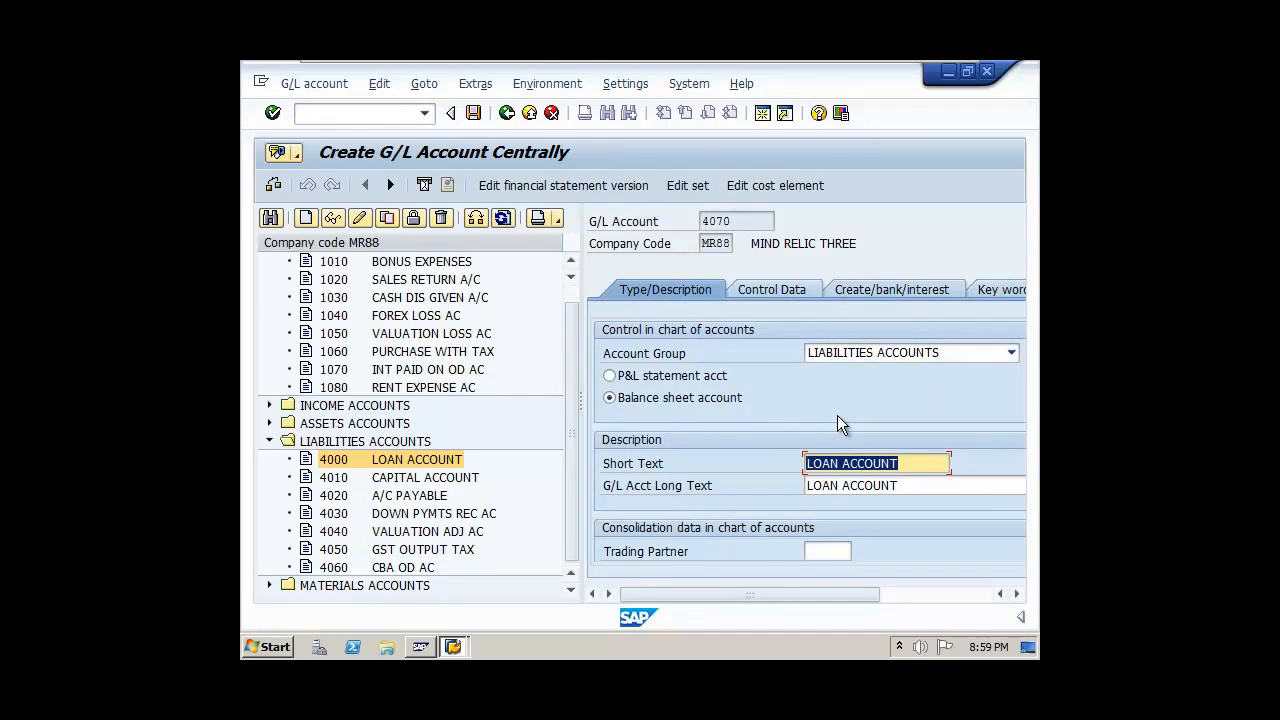
text(RENT PAY)
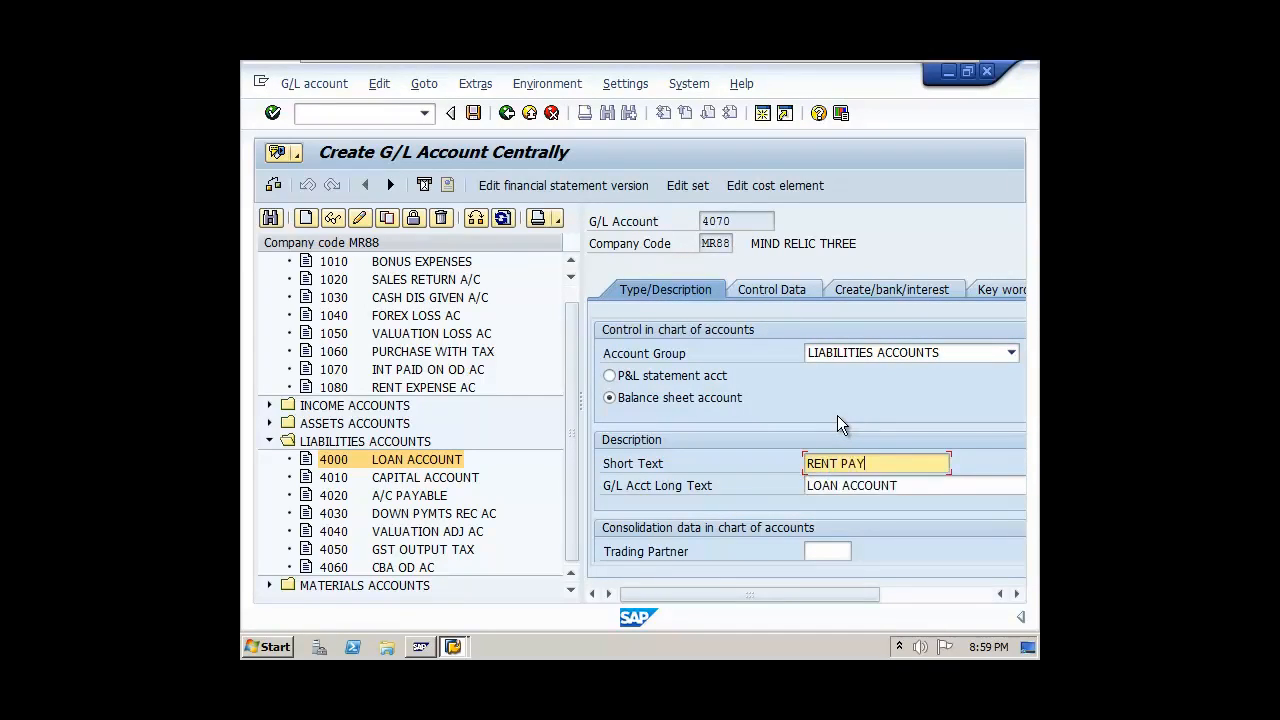
text(ABLE AC)
key(Tab)
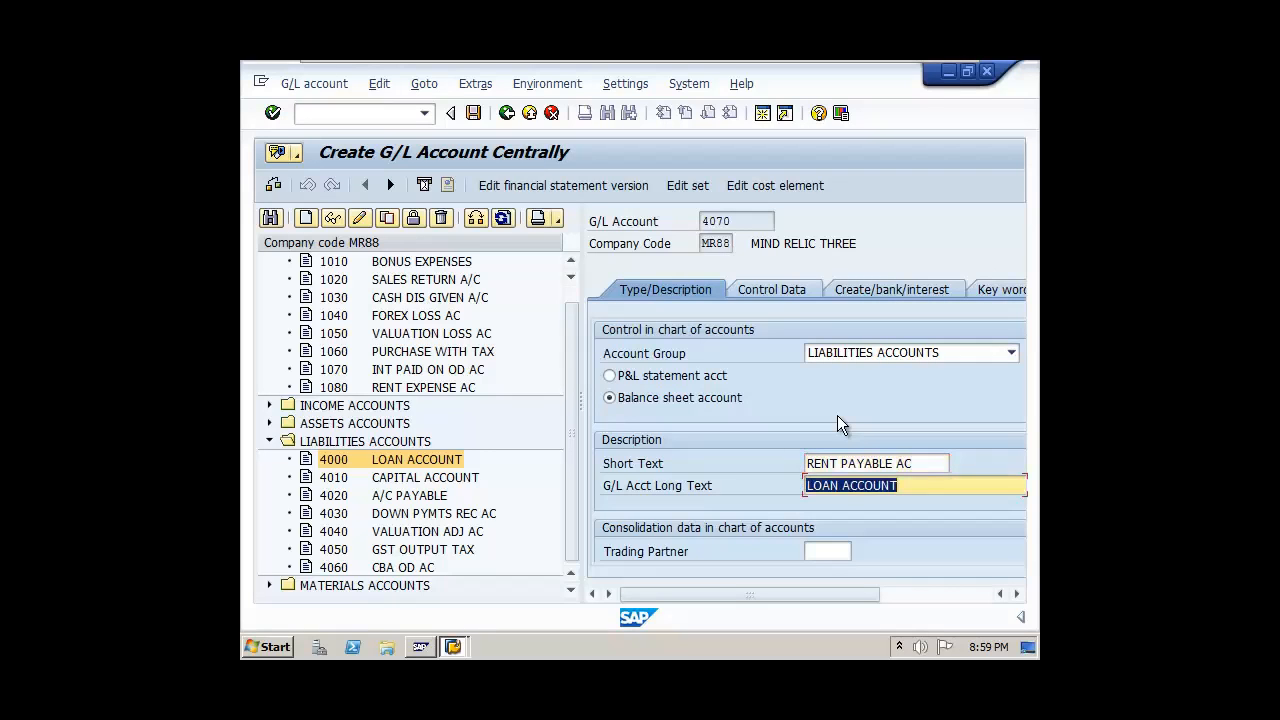
text(RENT [A)
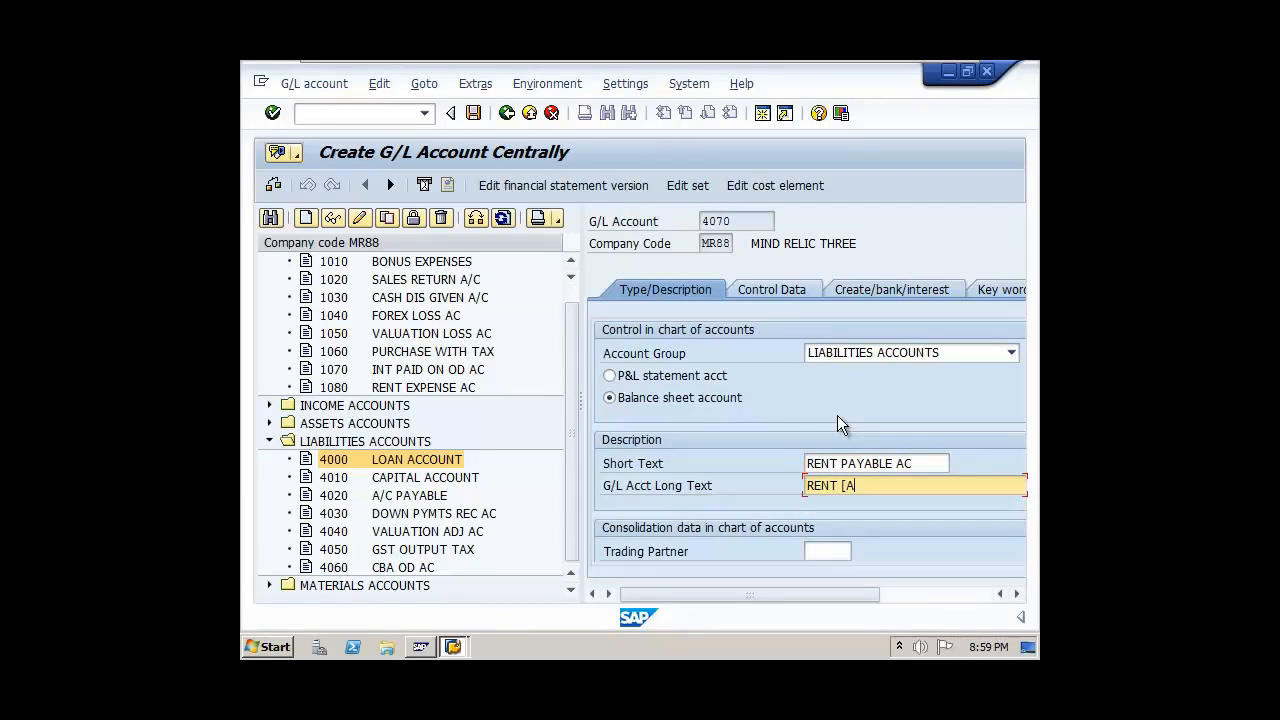
key(BackSpace)
key(BackSpace)
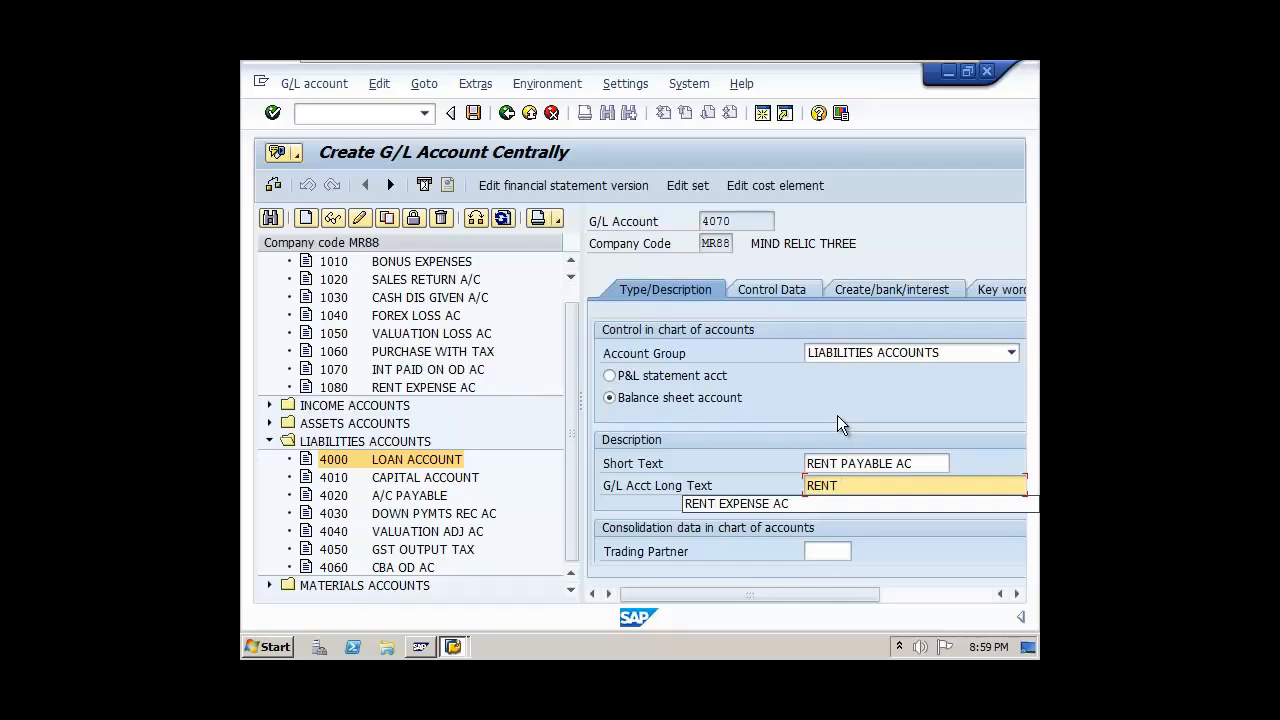
text(PAYABLE AC)
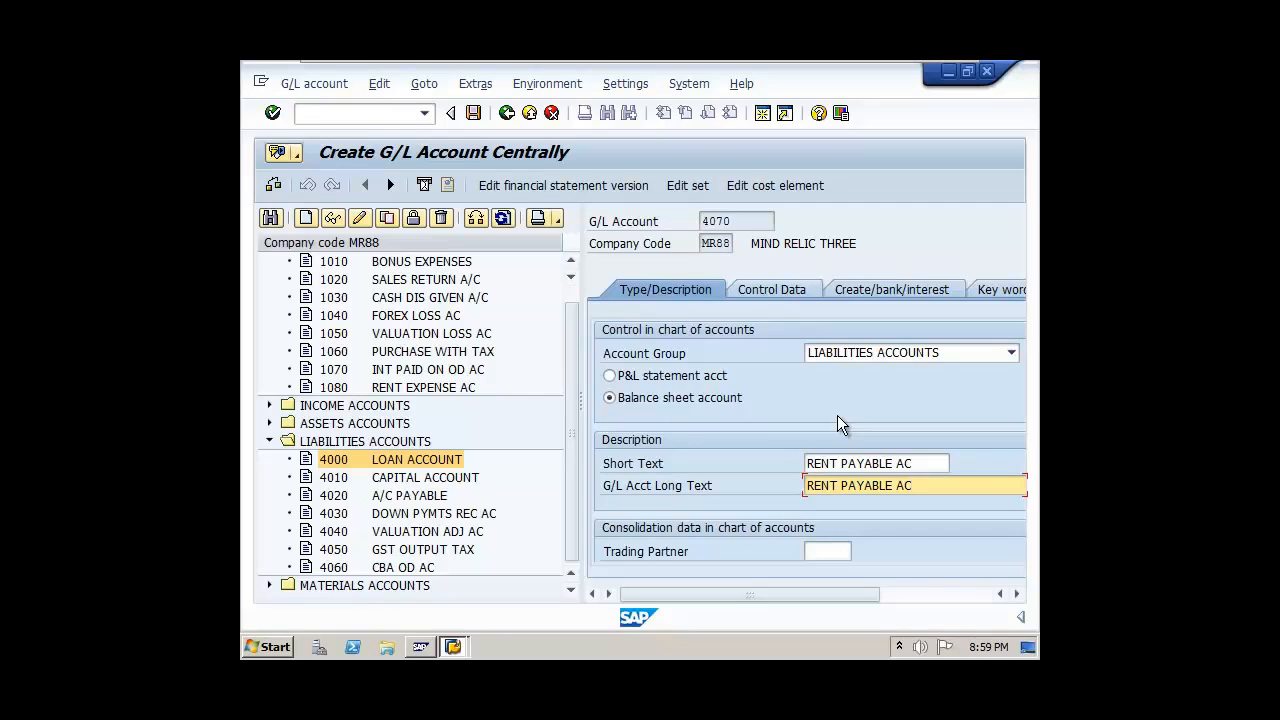
- Enable open item management for account 4070 and assign field status group FV06 CLEARING ACCOUNTS
click(772, 290)
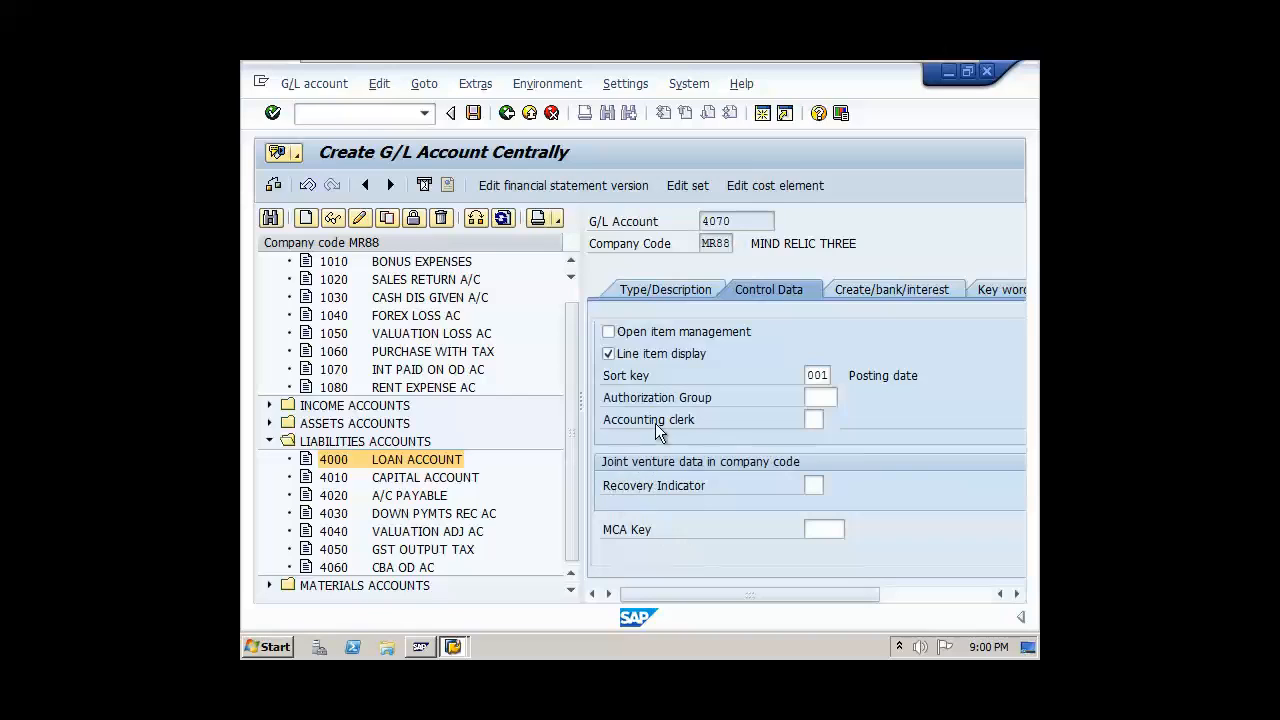
click(609, 331)
click(891, 290)
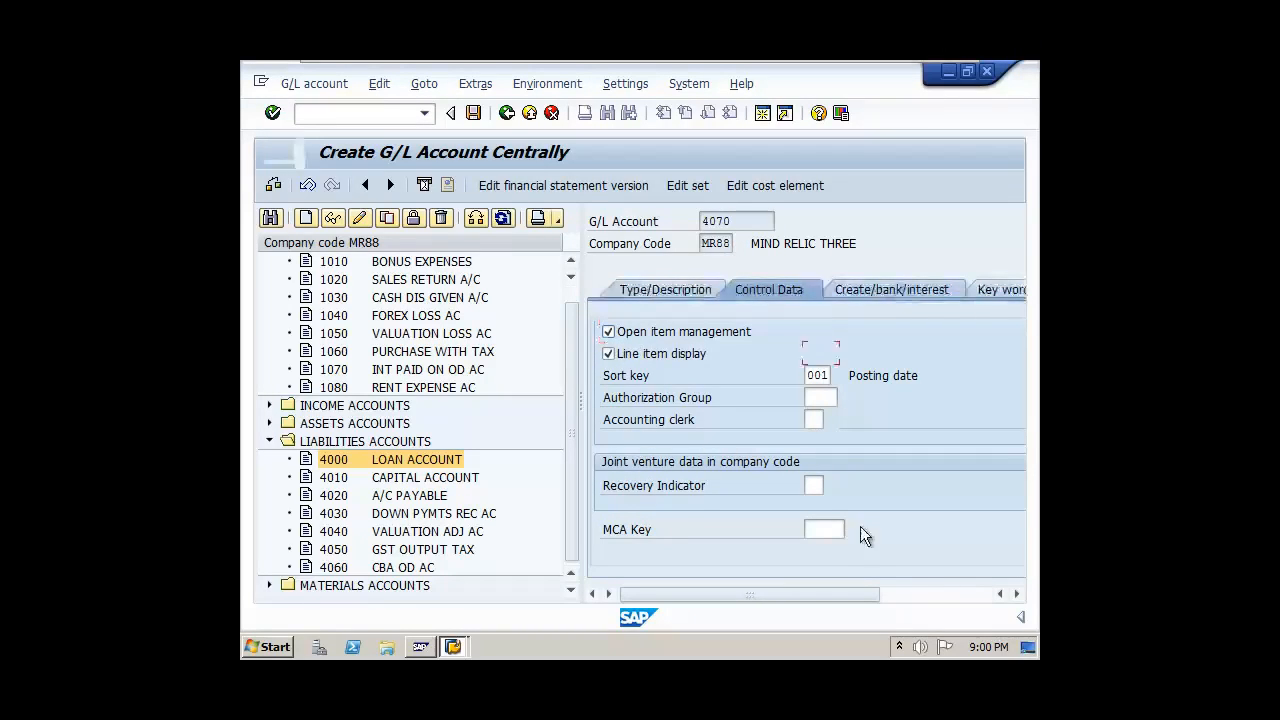
click(846, 355)
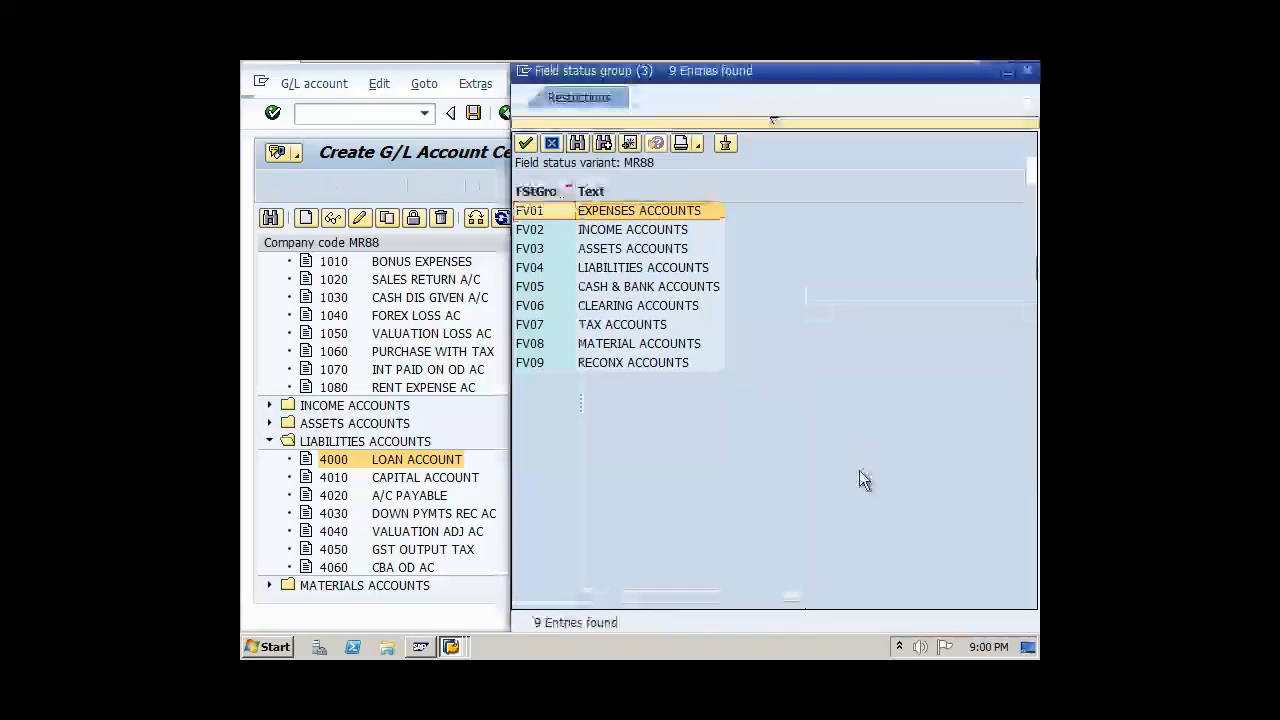
double_click(612, 306)
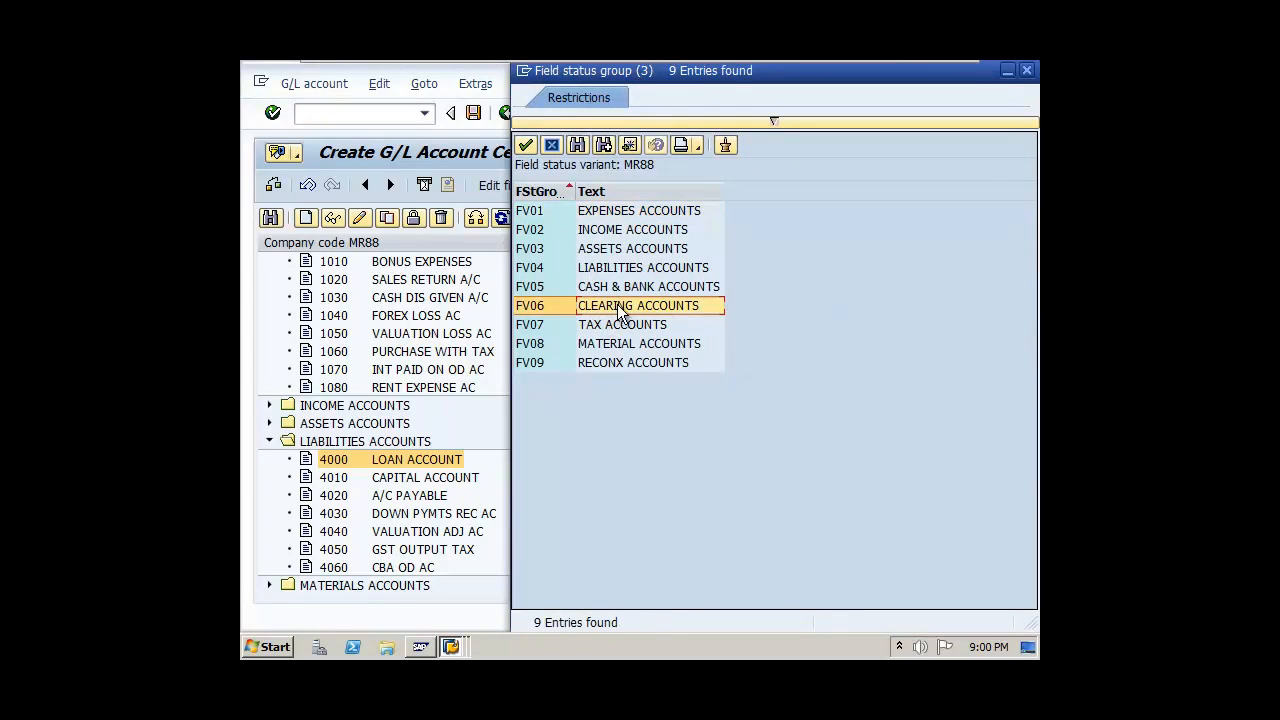
- Recheck the field status group, control data and description of account 4070, and save the account
click(777, 288)
click(866, 289)
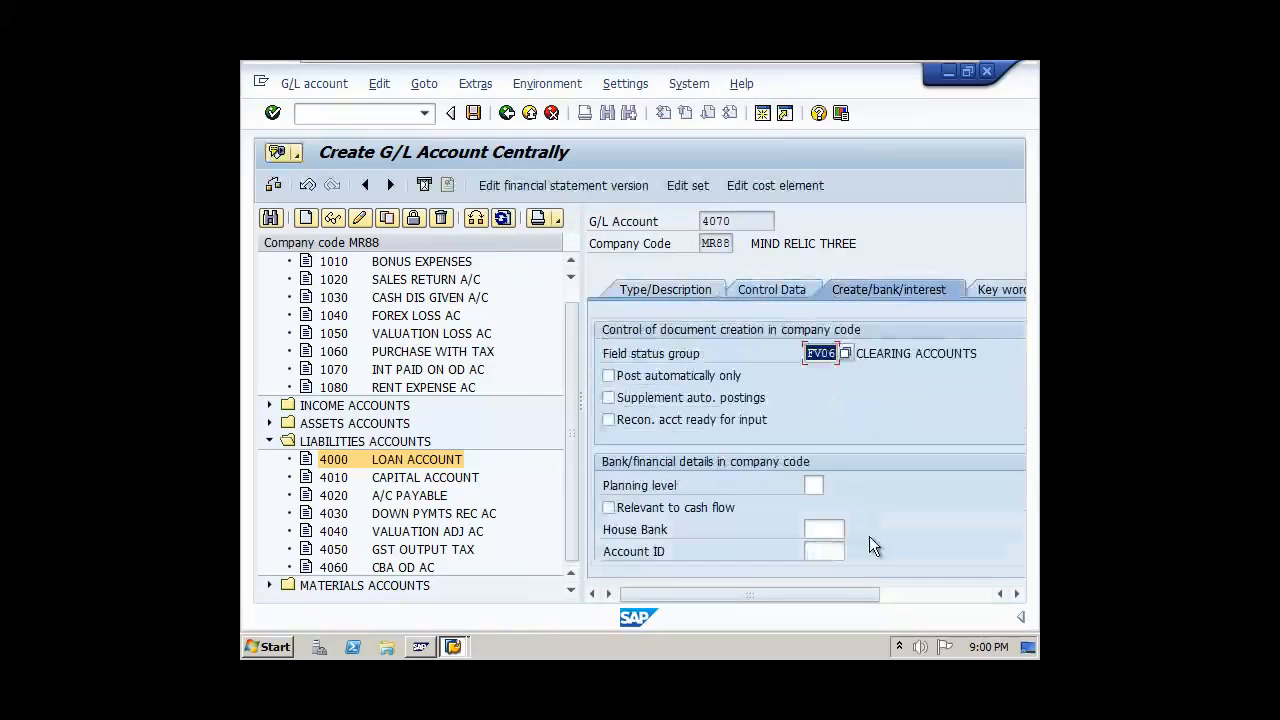
click(761, 289)
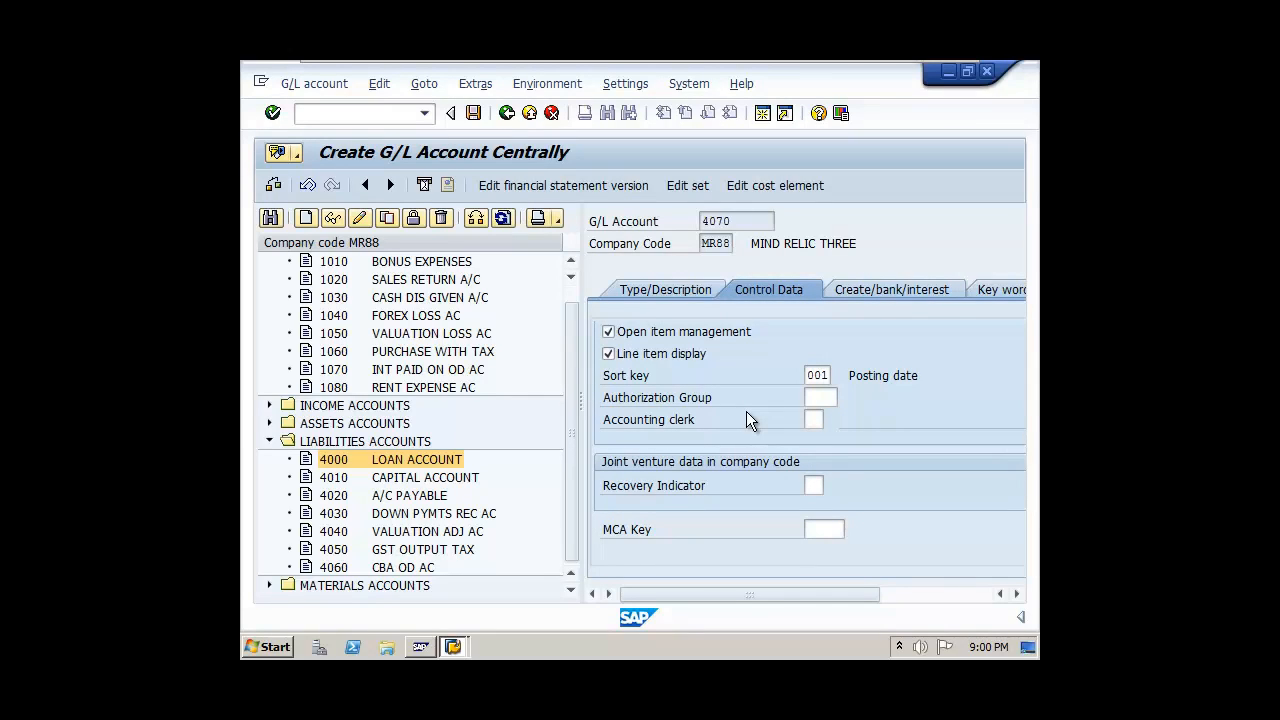
click(649, 288)
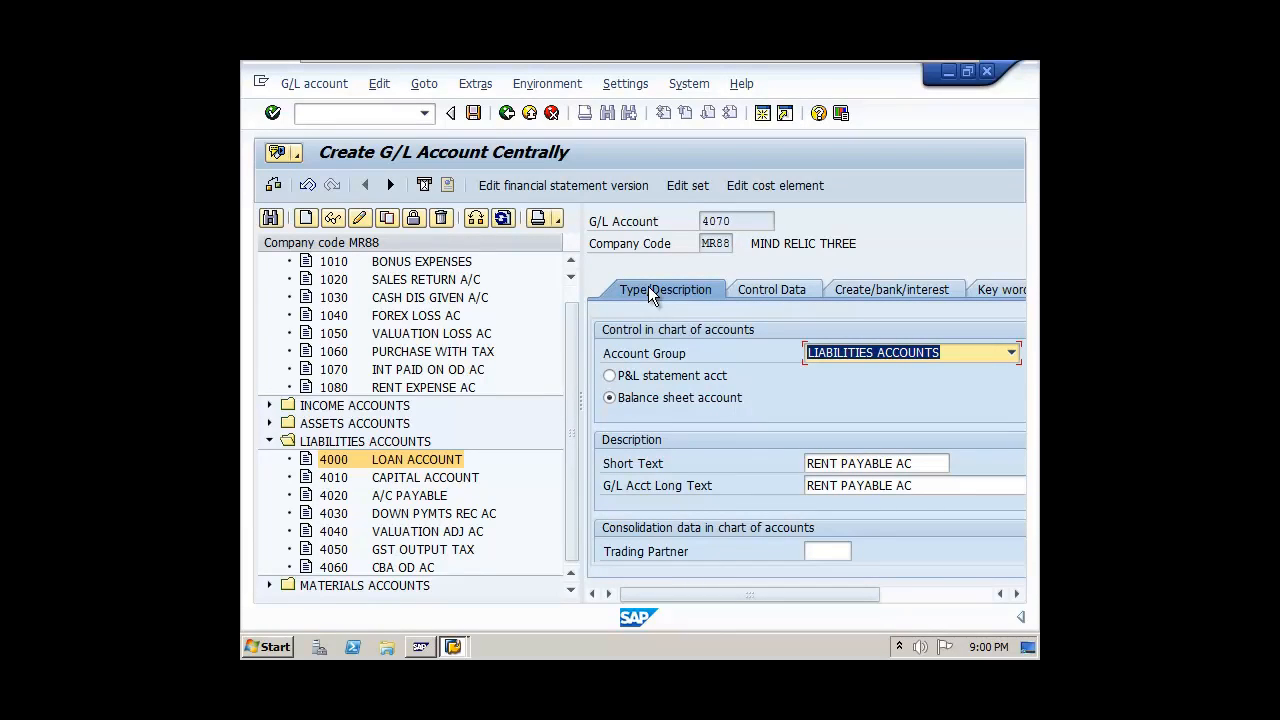
click(473, 114)
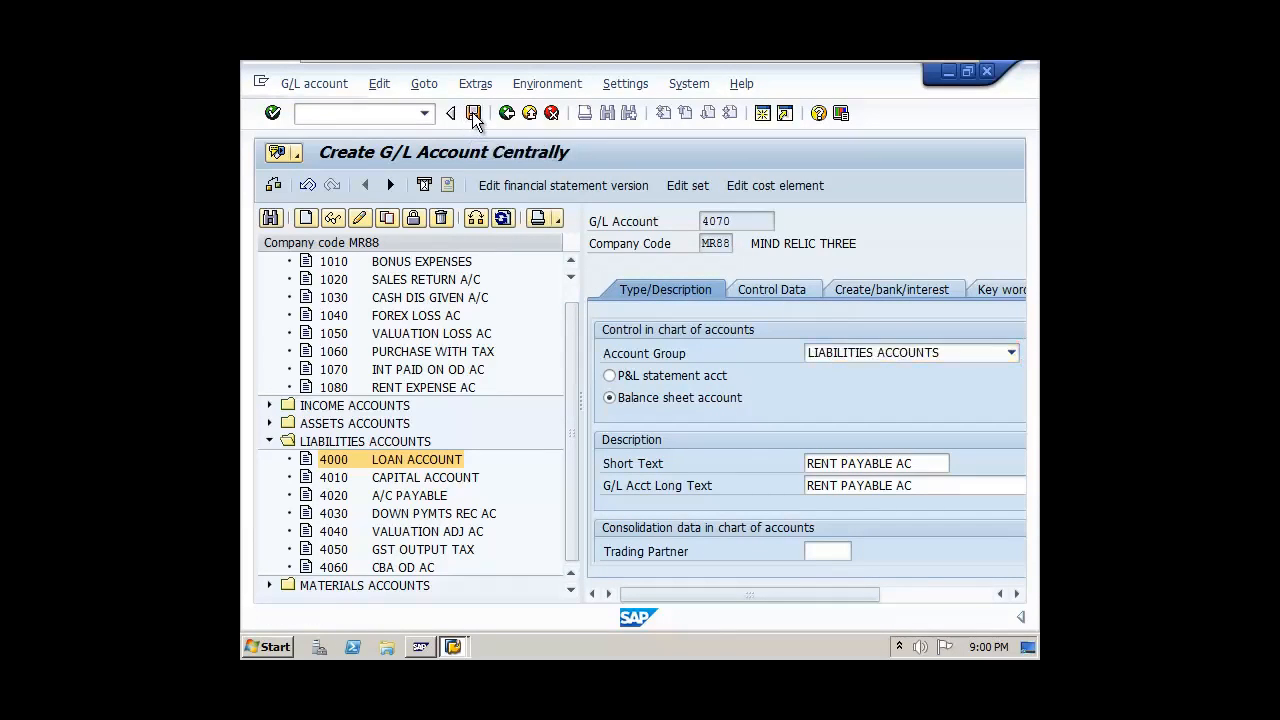
- Check accounts 1080 RENT EXPENSE AC and 4070 RENT PAYABLE AC in the account tree
click(269, 261)
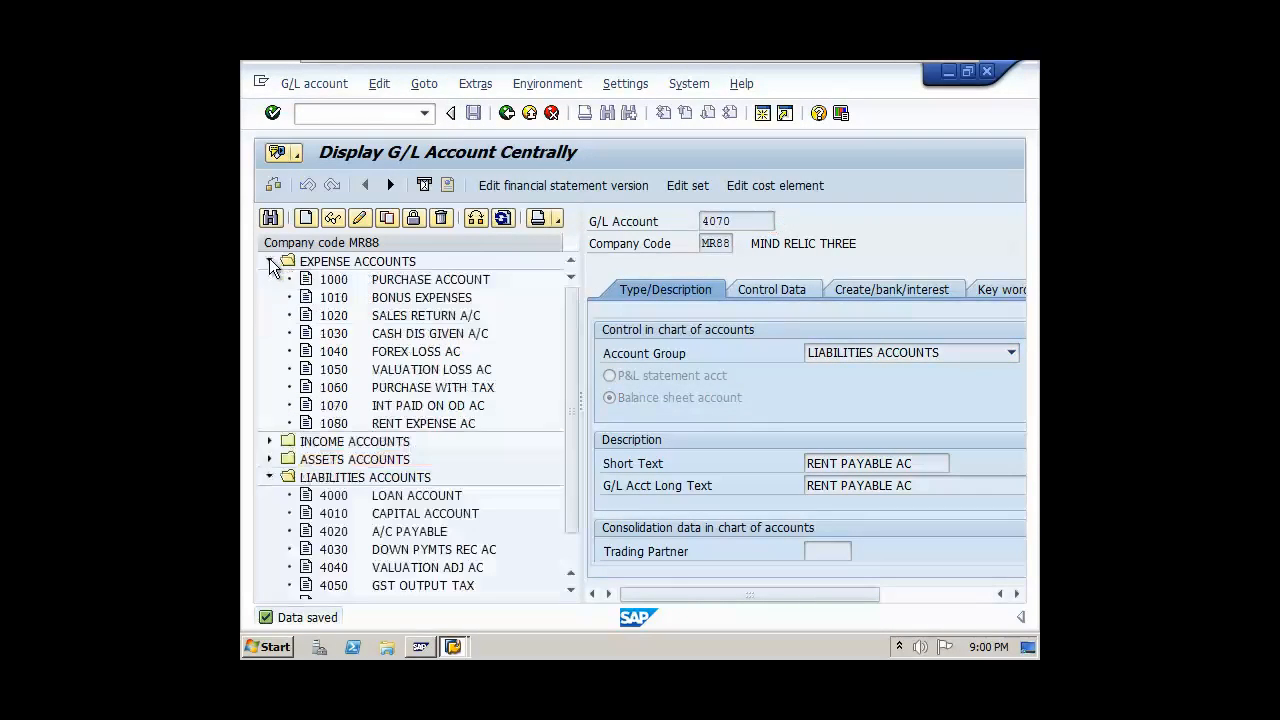
click(403, 422)
scroll(498, 498, down, 1)
click(462, 568)
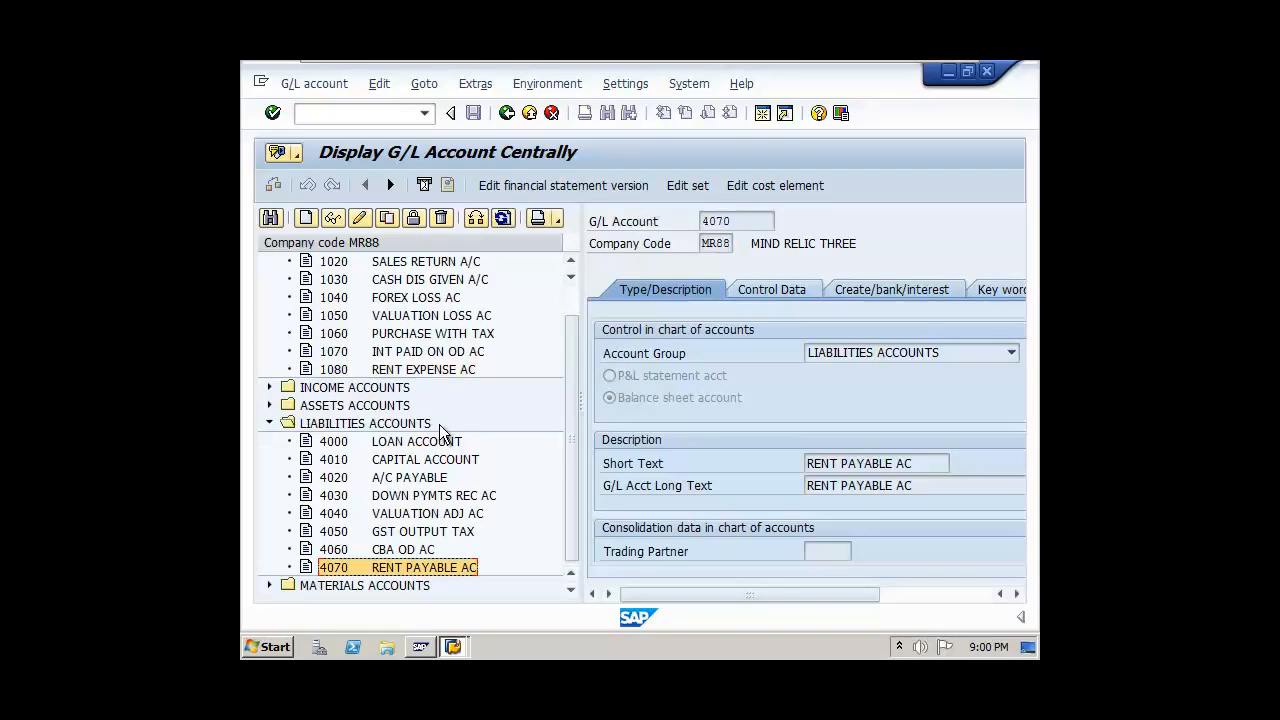
scroll(440, 432, up, 1)
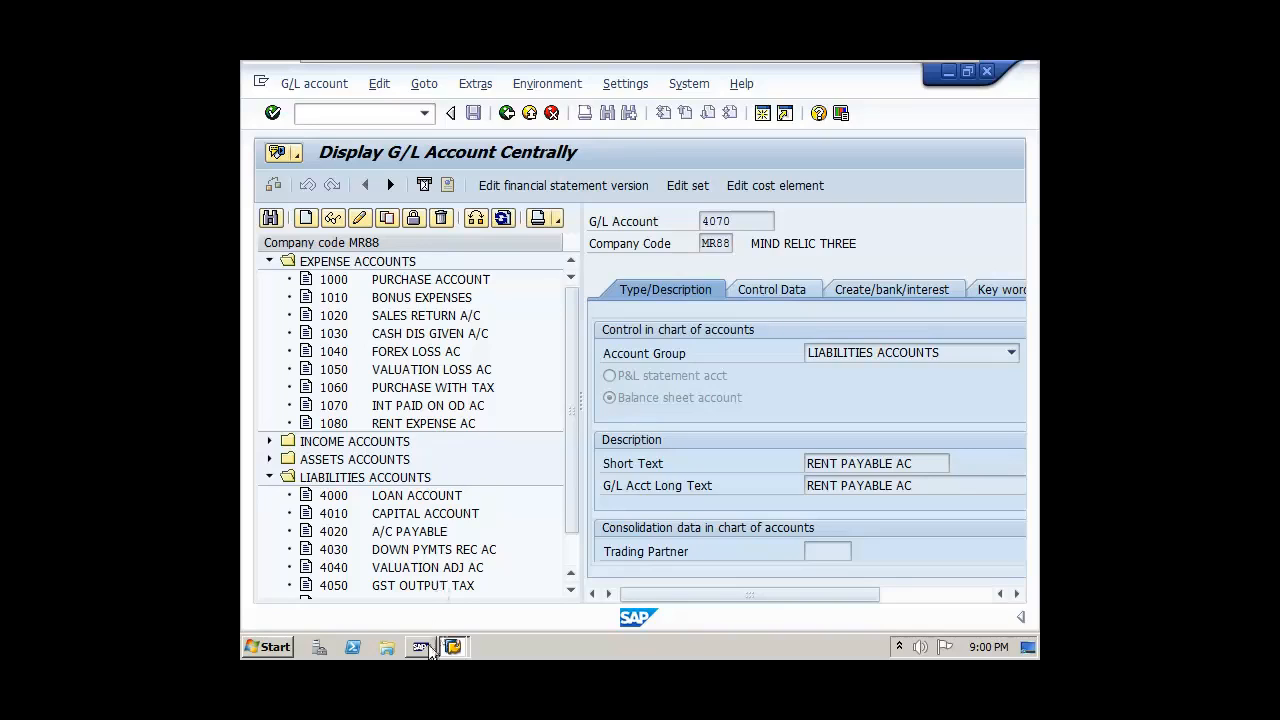
- Open the document types overview with transaction OBA7 and go to the end of the list
click(314, 112)
text(/N OBA7)
key(Return)
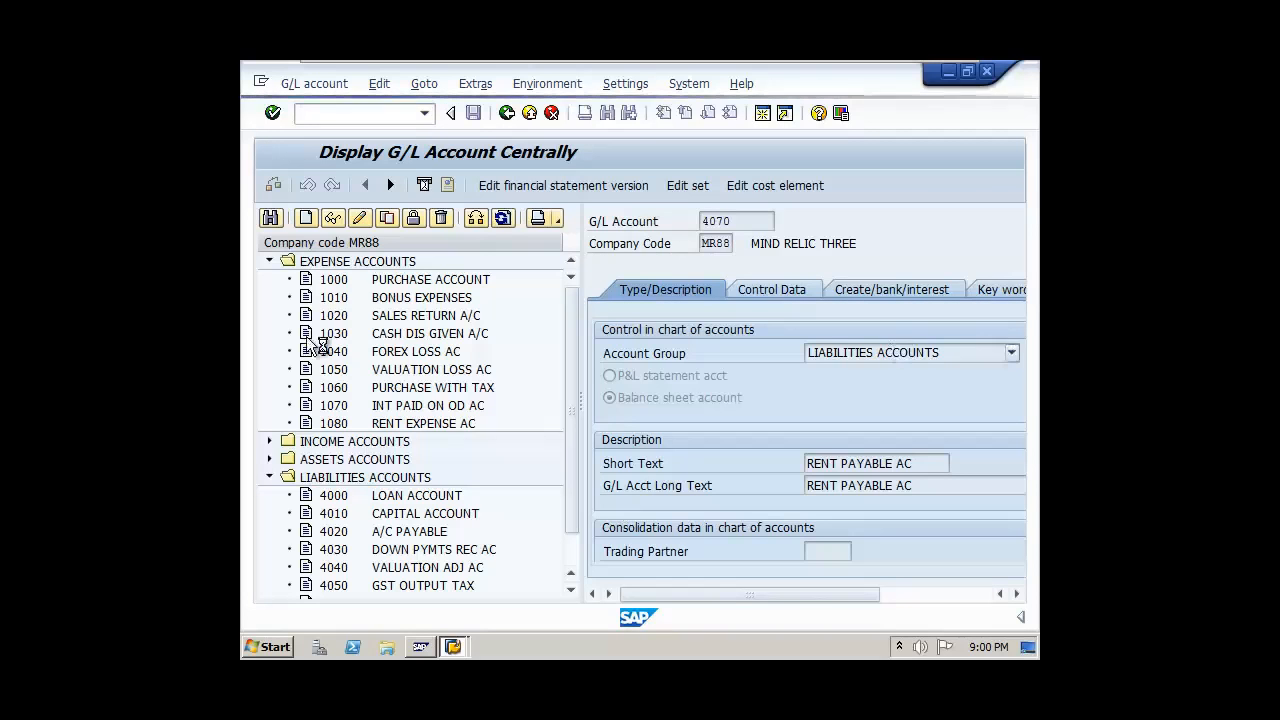
scroll(395, 366, down, 19)
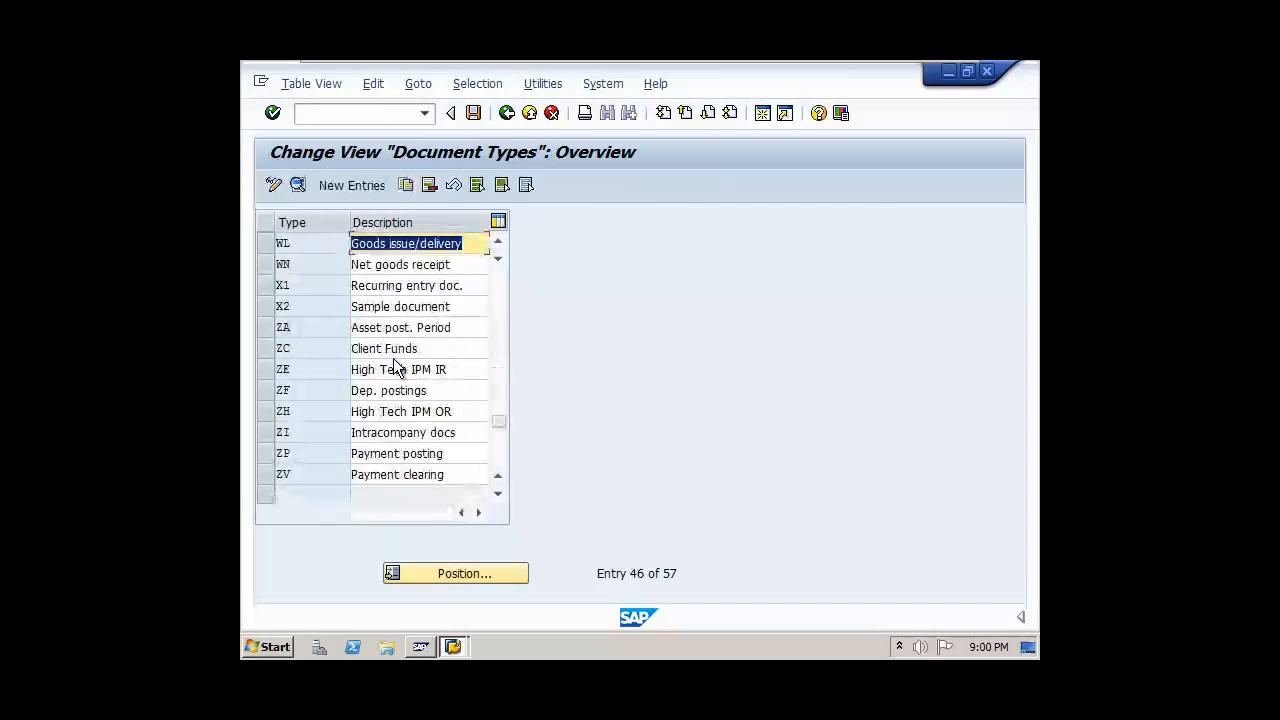
- Delete the document types X1 Recurring entry doc. and X2 Sample document, and save the change
scroll(395, 366, up, 4)
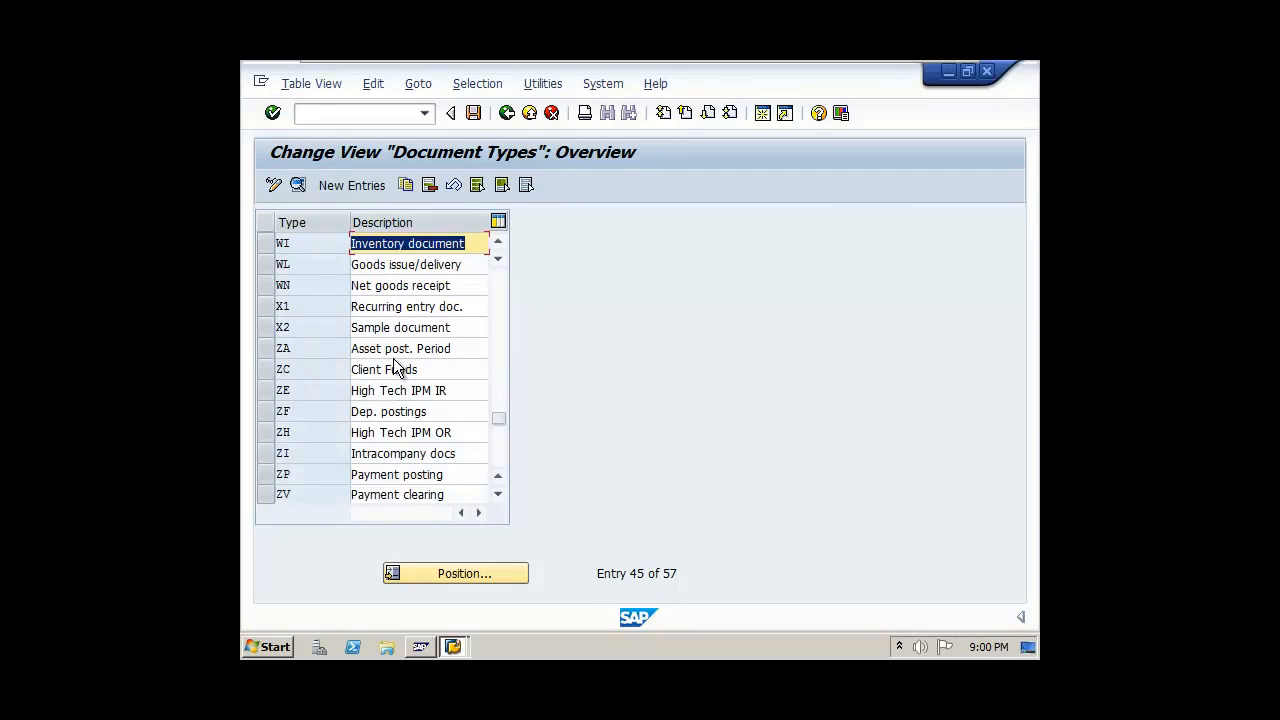
drag(261, 305, 266, 328)
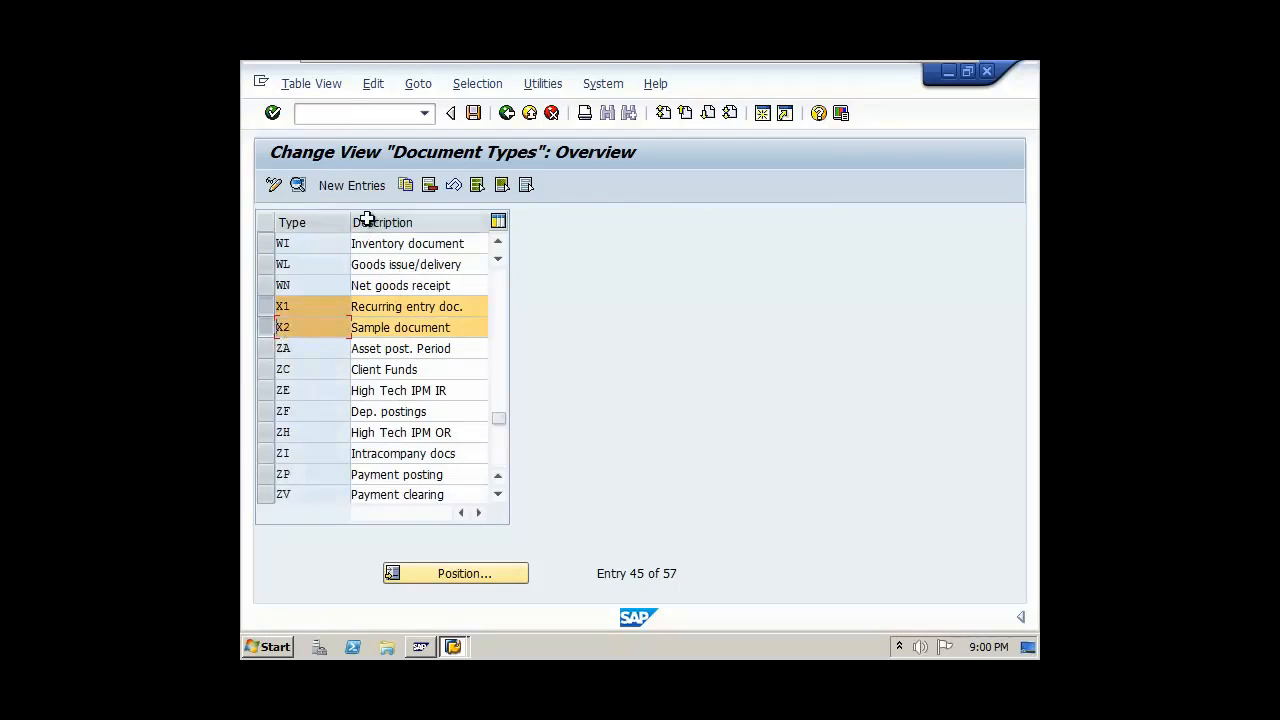
click(432, 184)
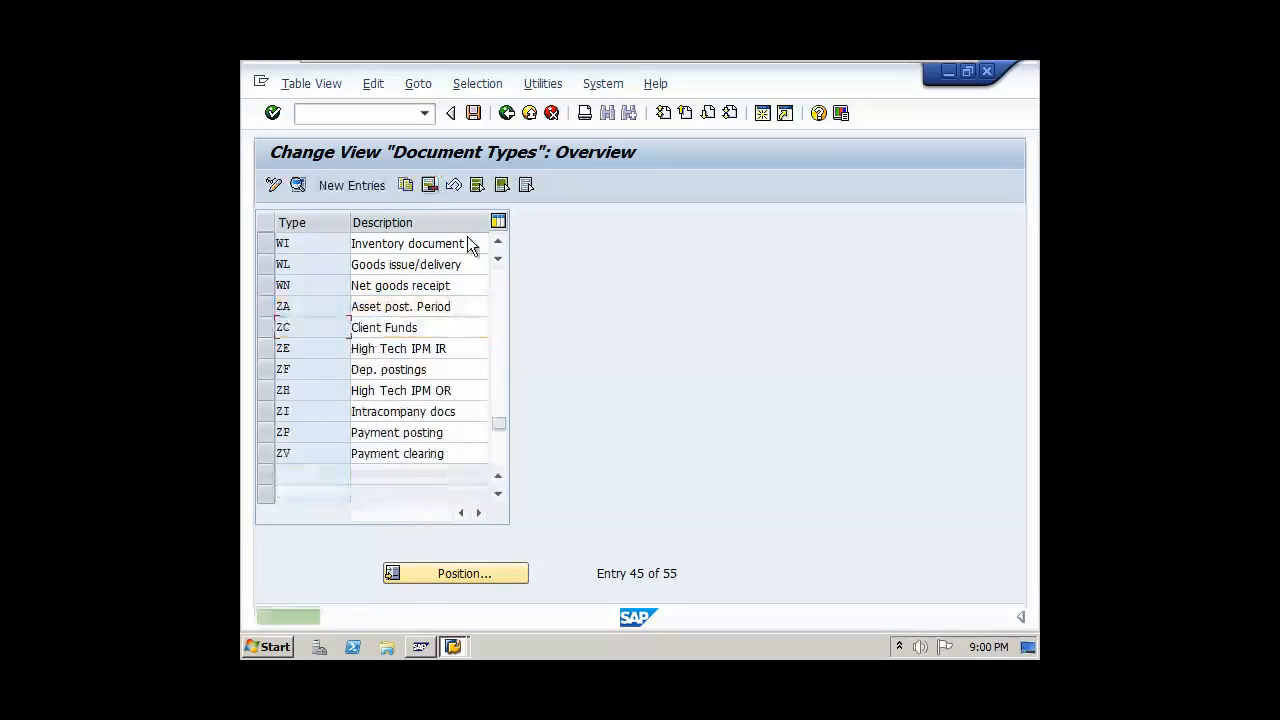
click(474, 114)
click(532, 401)
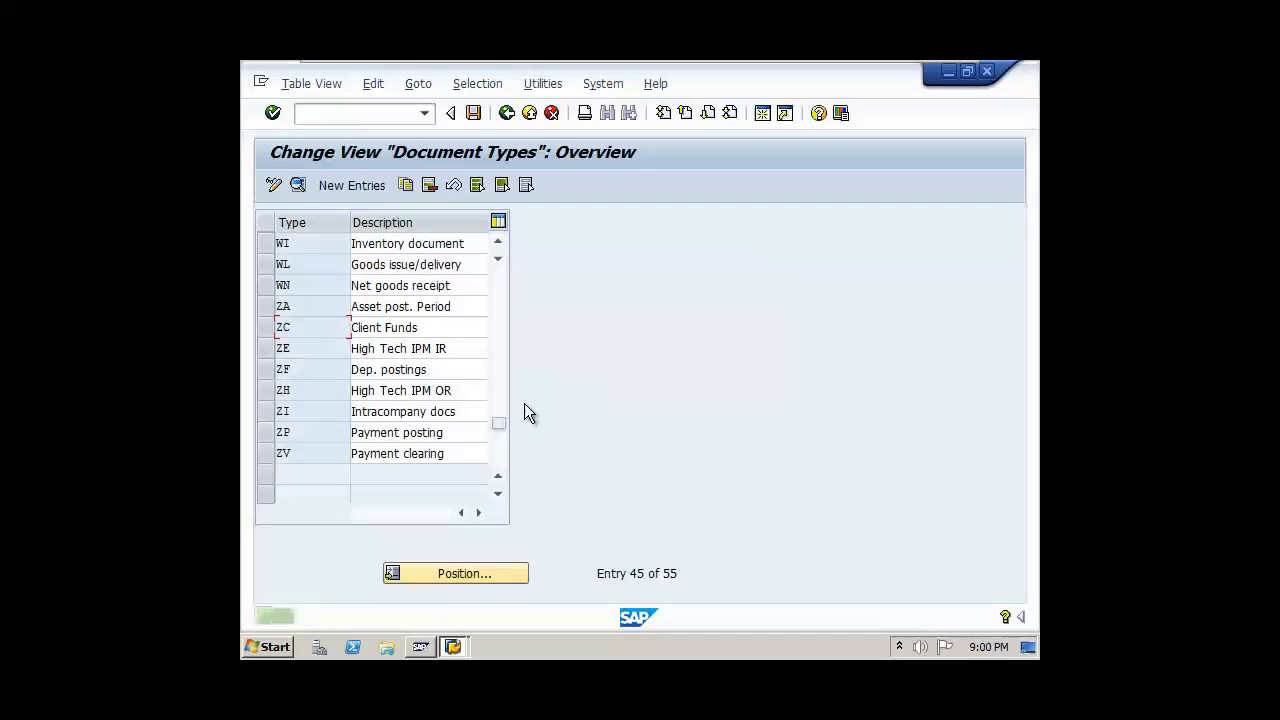
- Start a new document type entry X1 and assign number range 91 to it
scroll(349, 427, up, 15)
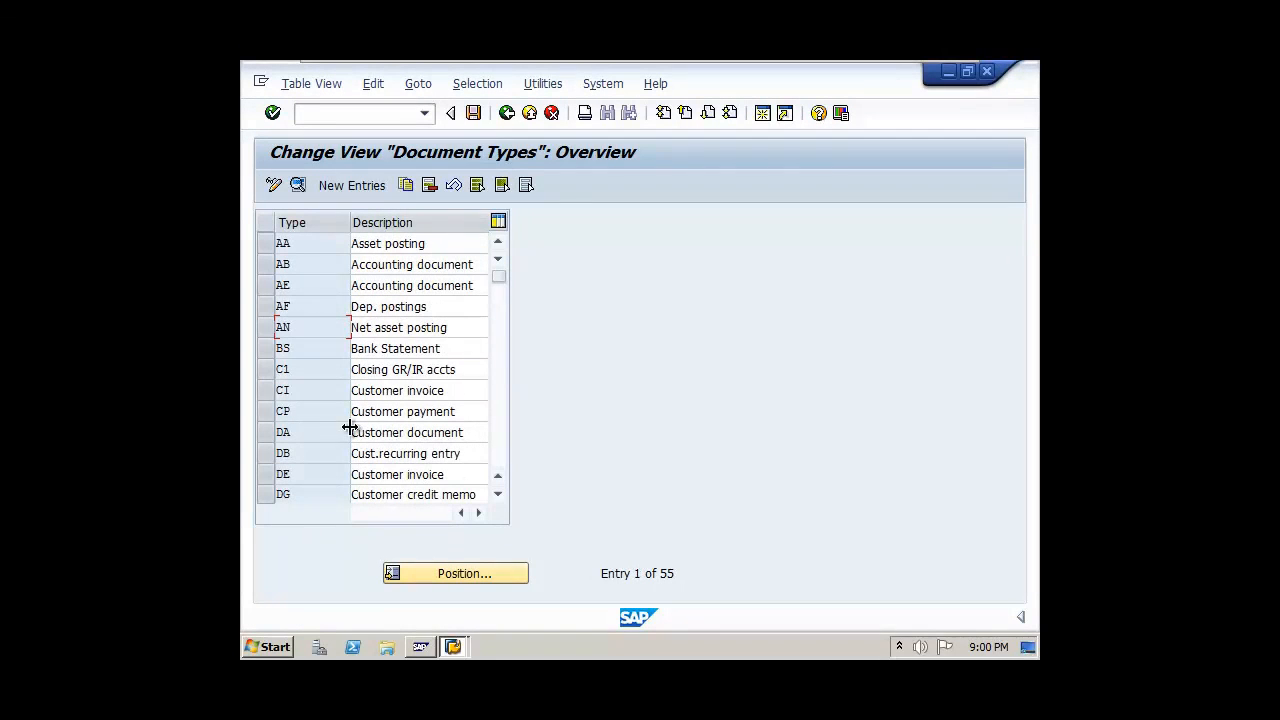
click(345, 185)
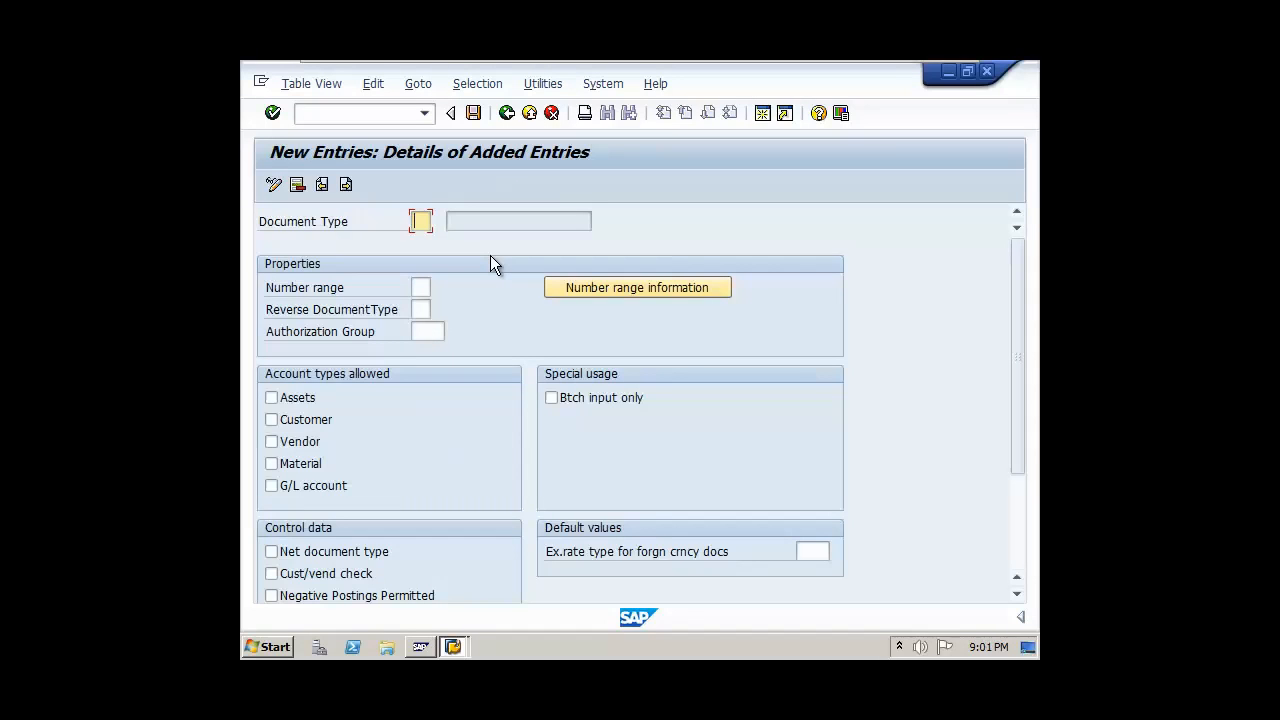
text(X1)
click(416, 289)
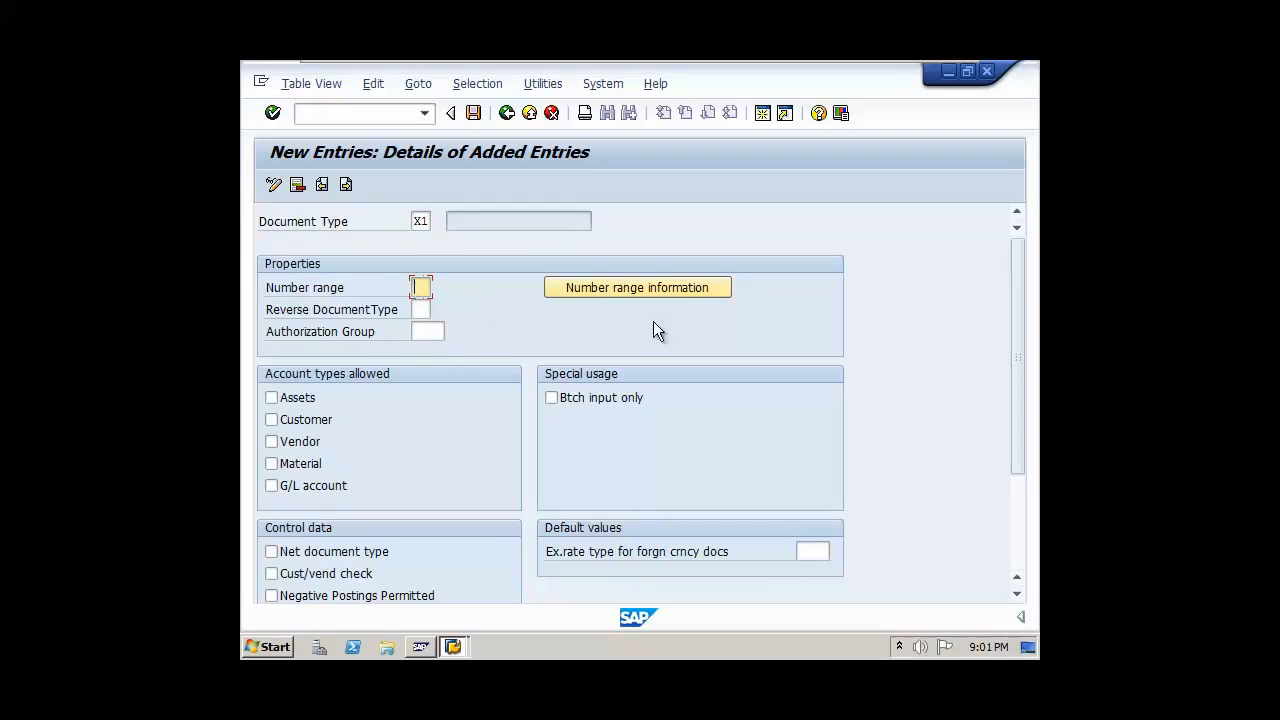
text(91)
scroll(491, 359, down, 3)
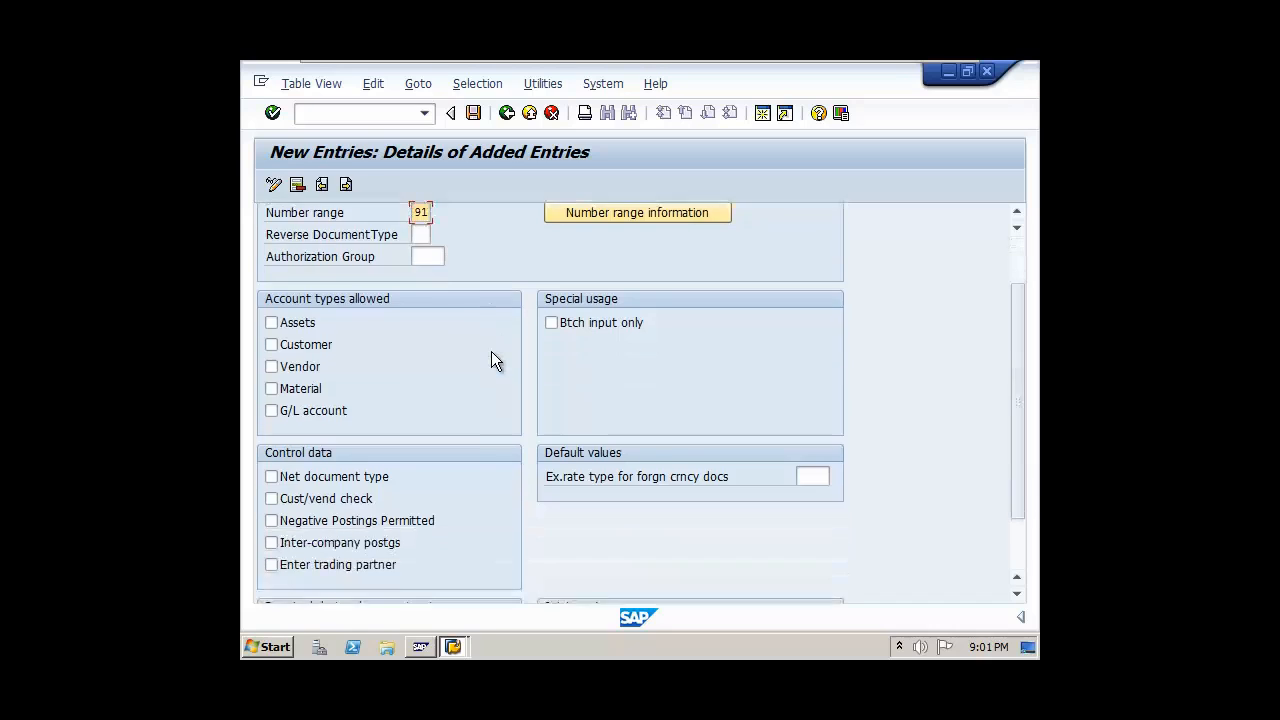
scroll(491, 359, up, 2)
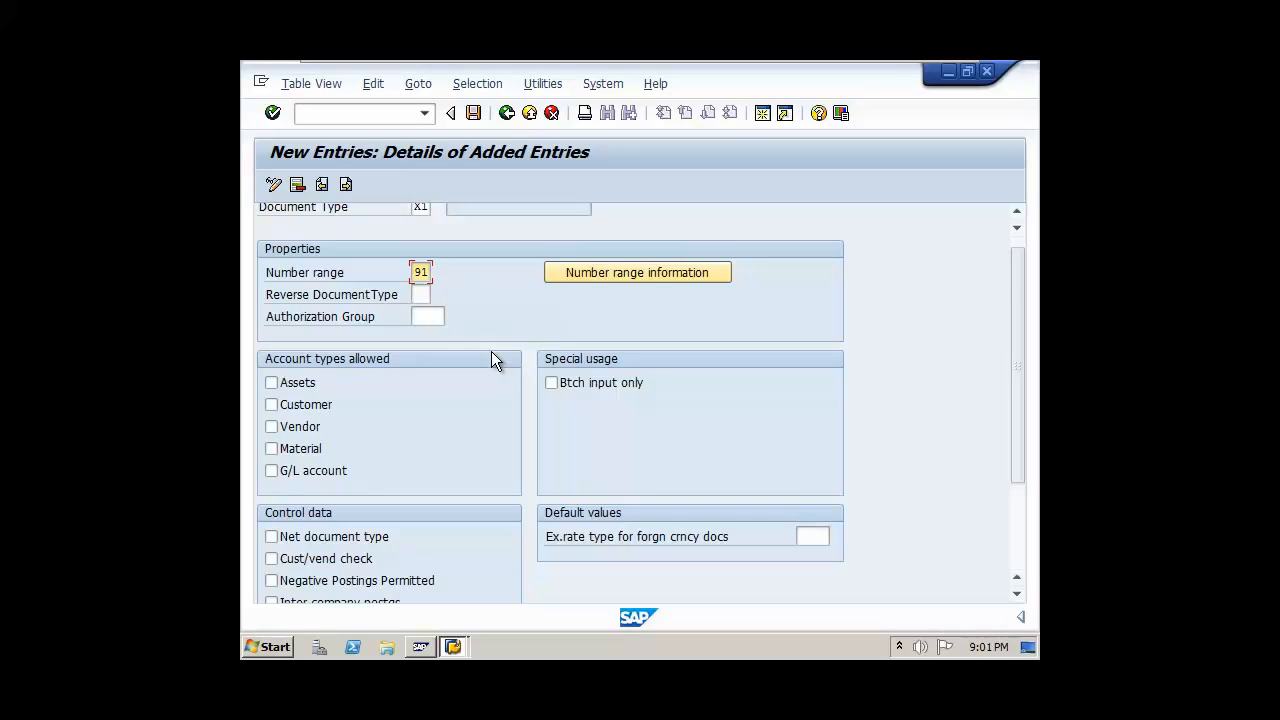
scroll(491, 353, up, 1)
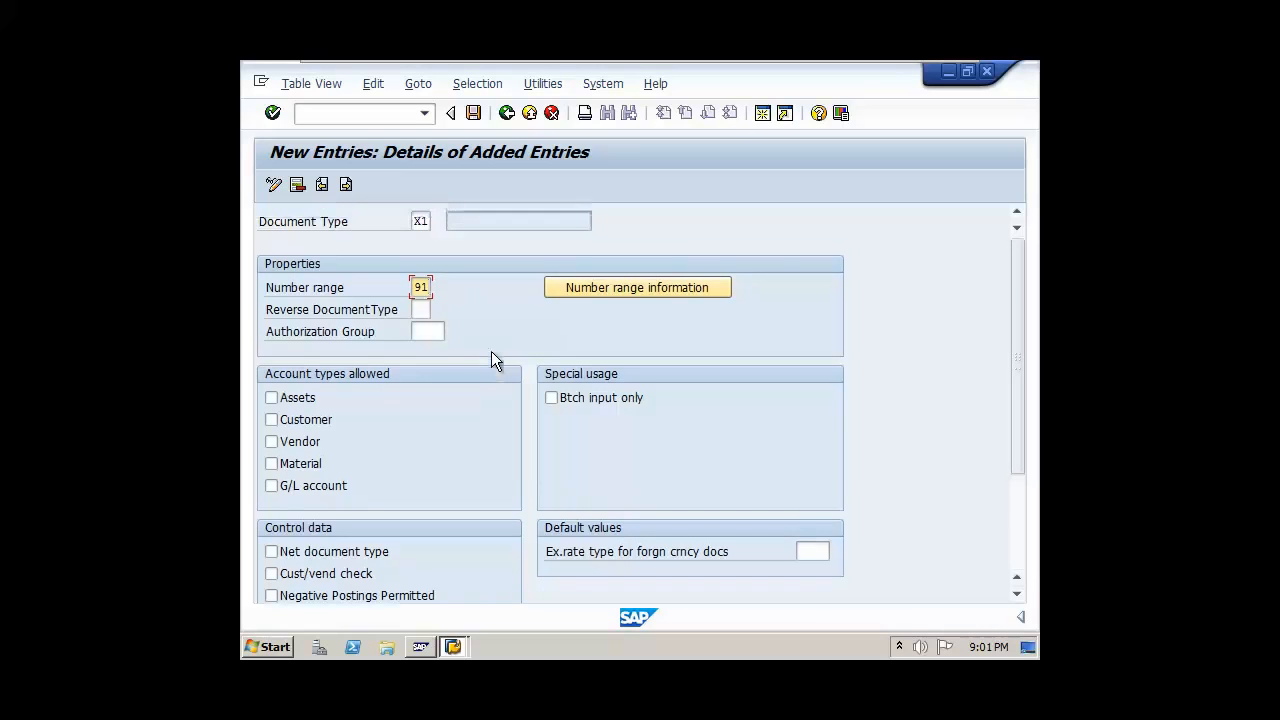
- Restrict document type X1 to batch input, allow asset, customer, vendor, material and G/L accounts, and save the entry
click(553, 399)
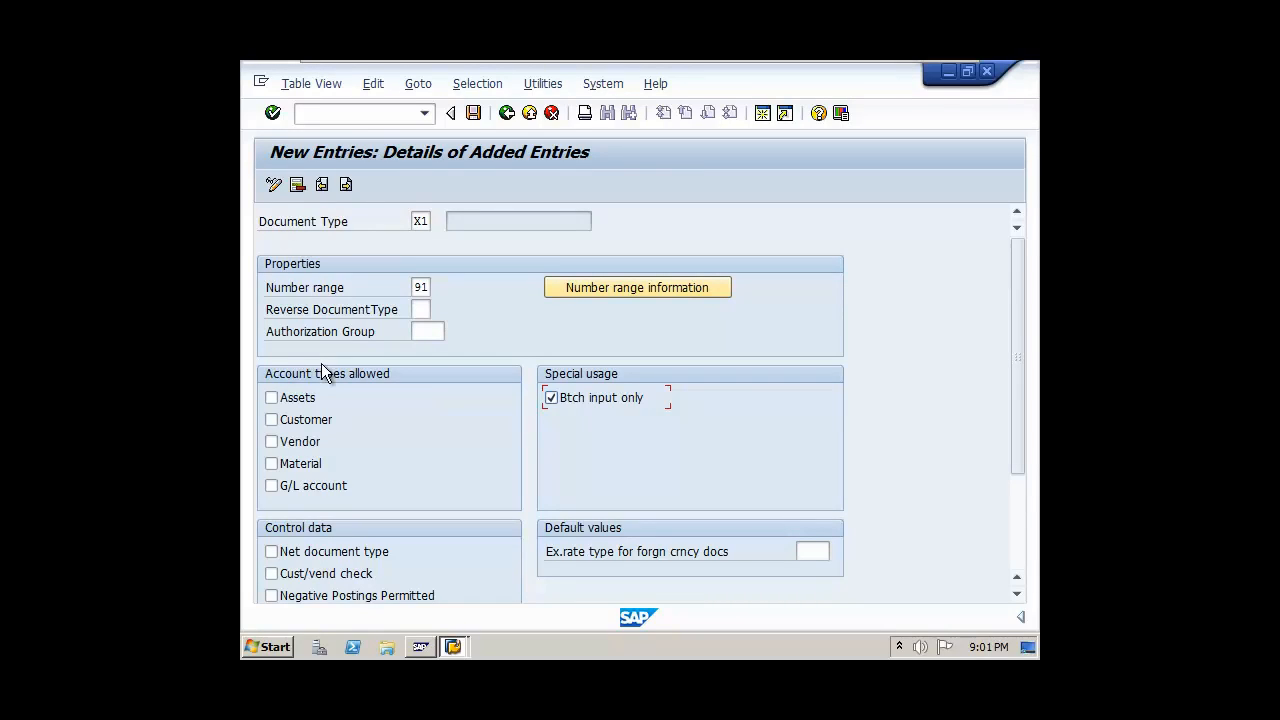
click(271, 397)
click(271, 419)
click(271, 441)
click(271, 463)
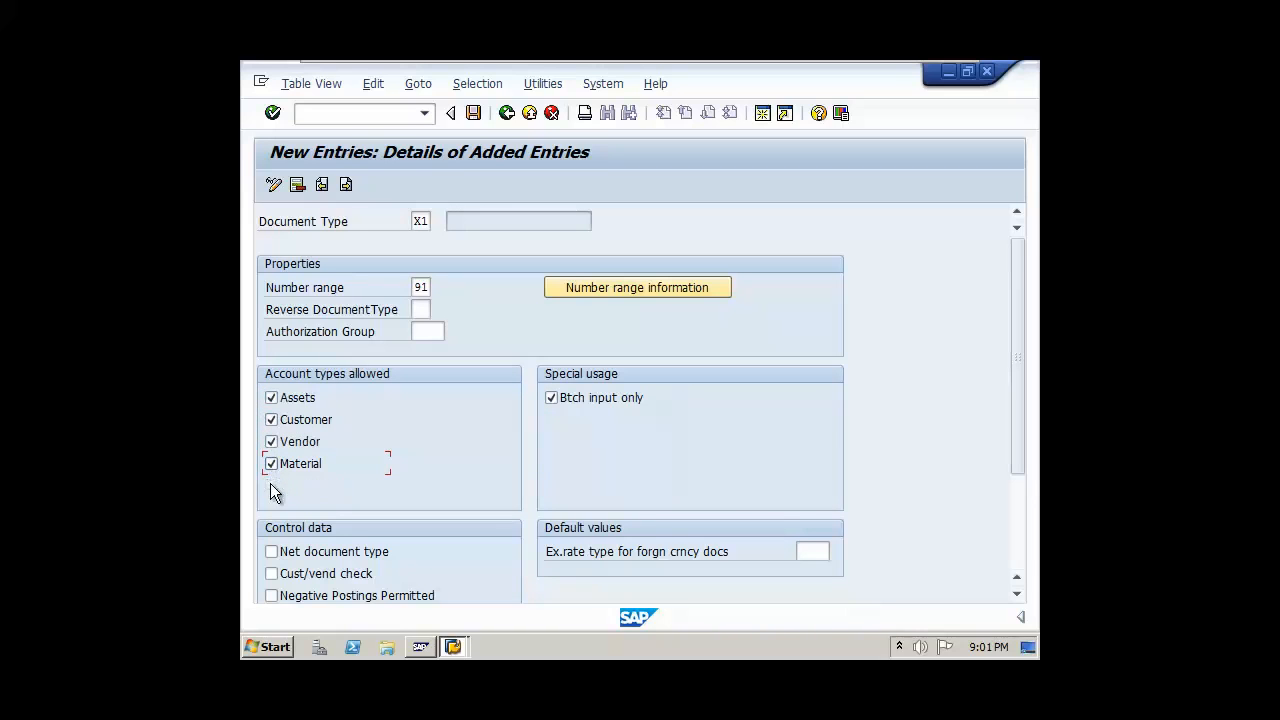
click(271, 485)
scroll(453, 375, down, 3)
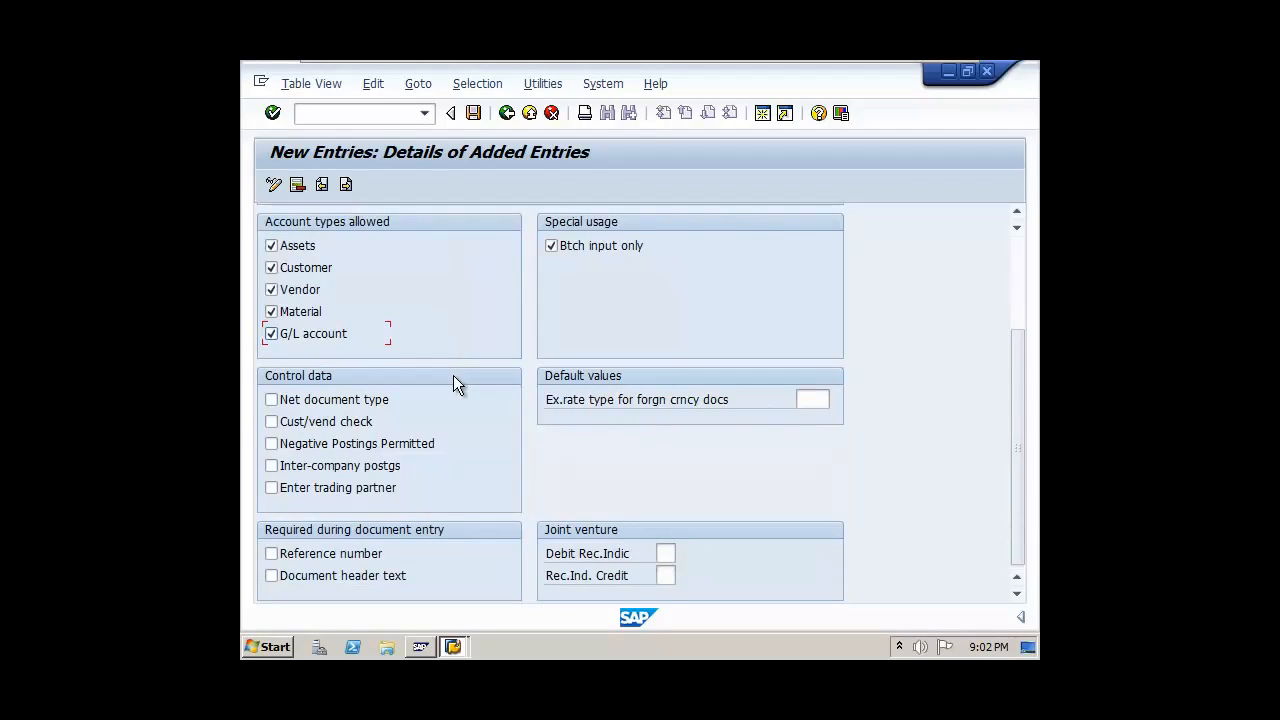
scroll(453, 378, up, 3)
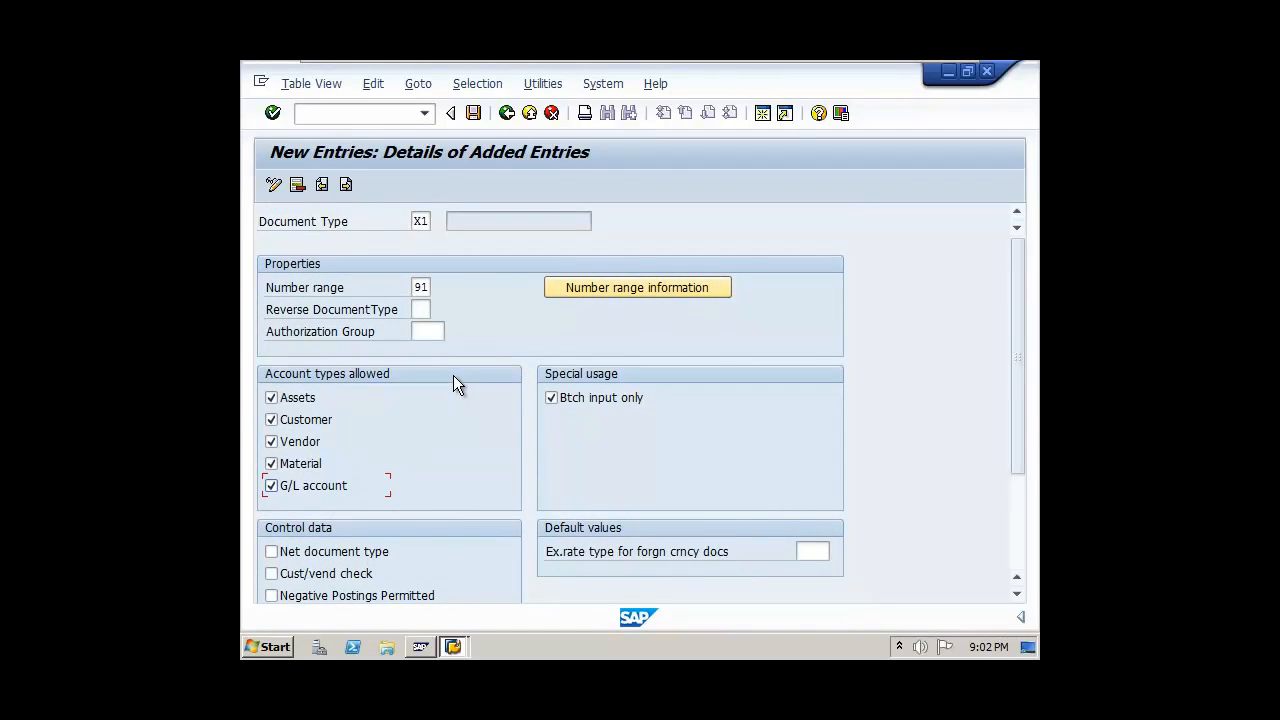
click(472, 113)
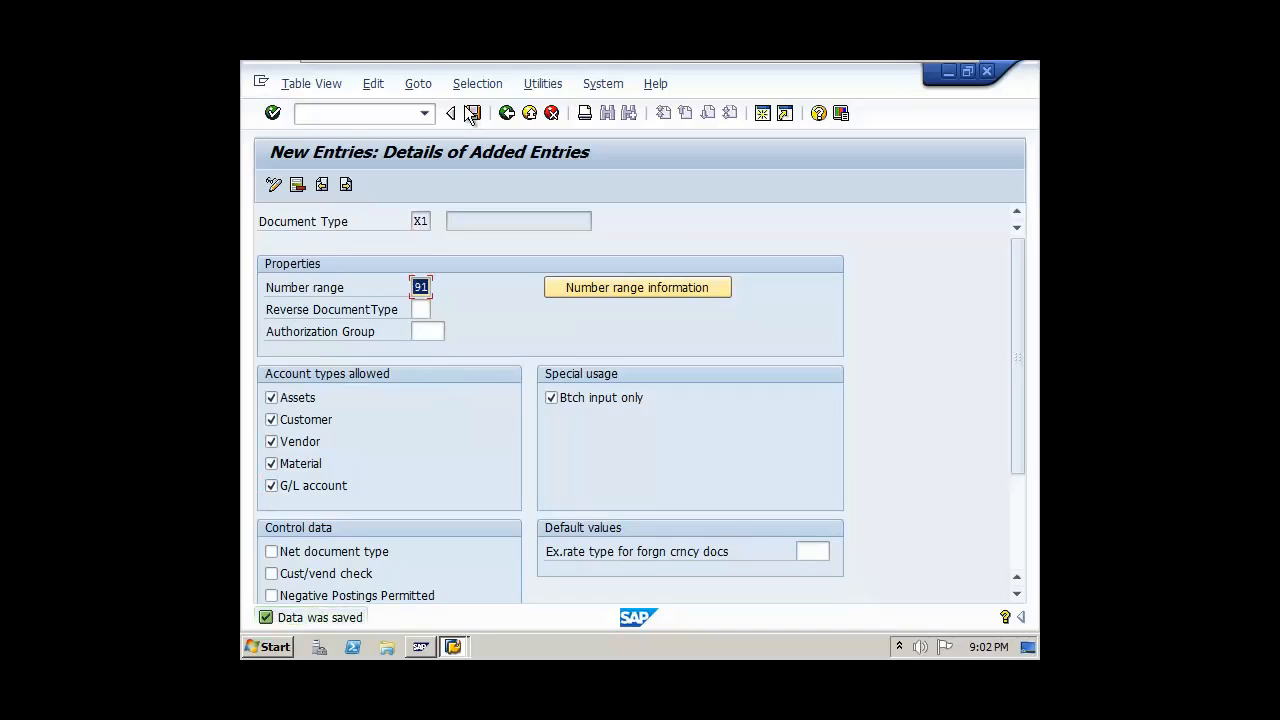
- Return to the document types overview, describe type X1 as RECURRING ENT MR88, and save
click(506, 113)
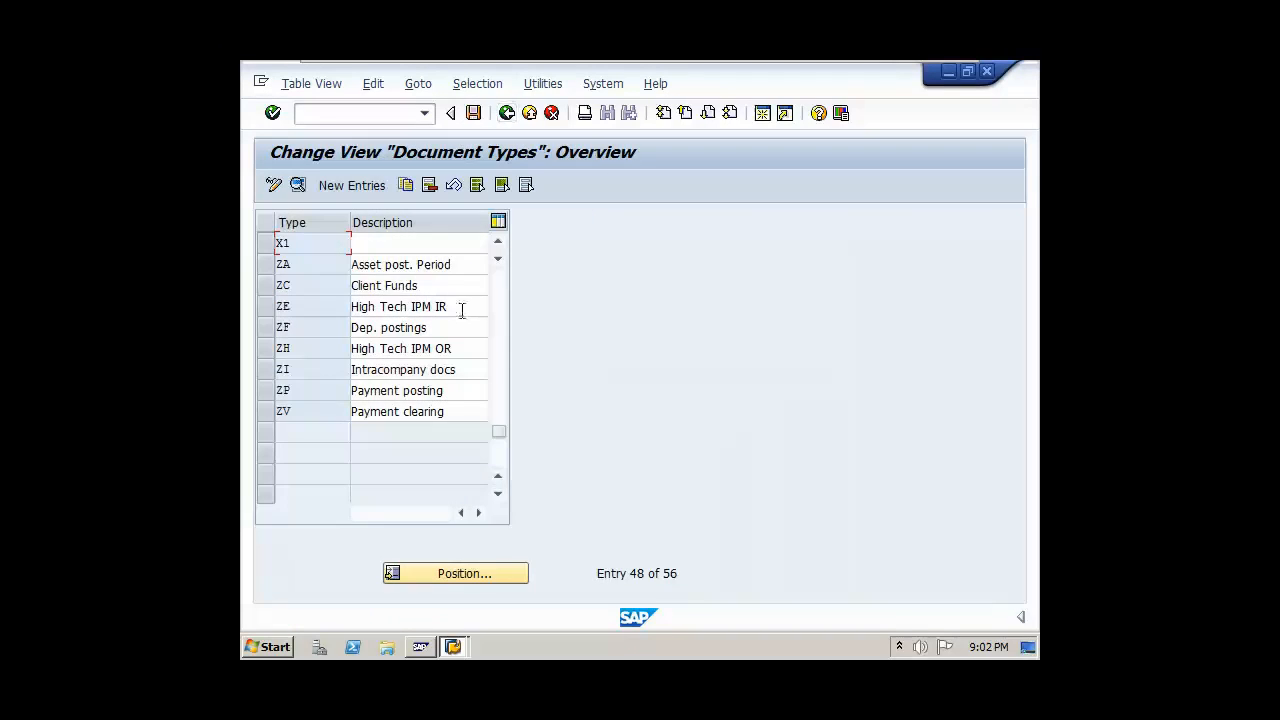
click(386, 248)
text(RE)
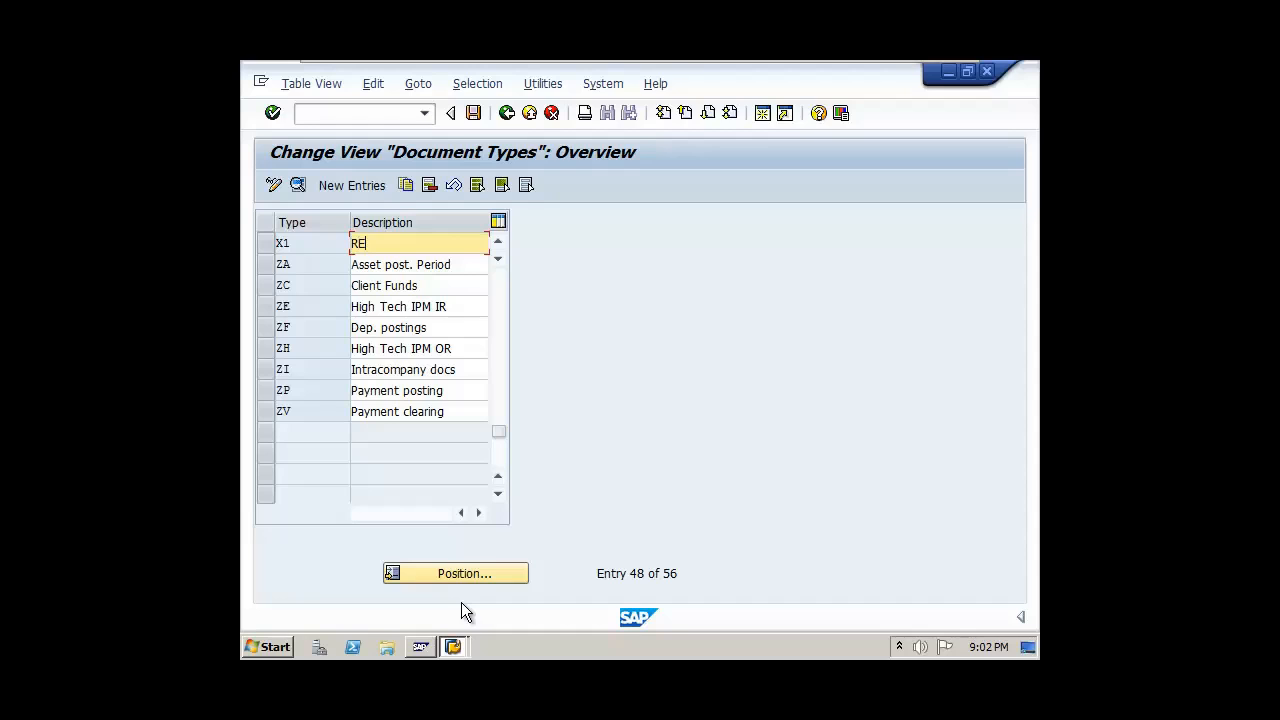
text(CURRING ENTRY MR88)
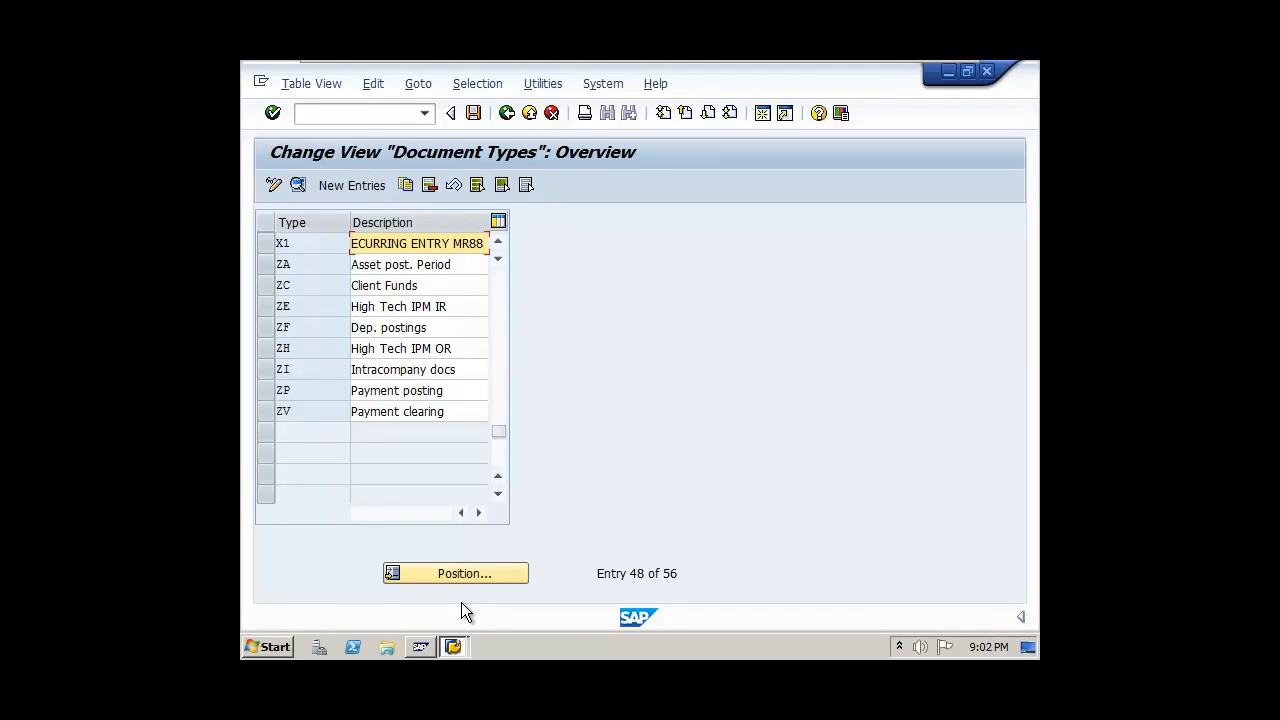
key(Return)
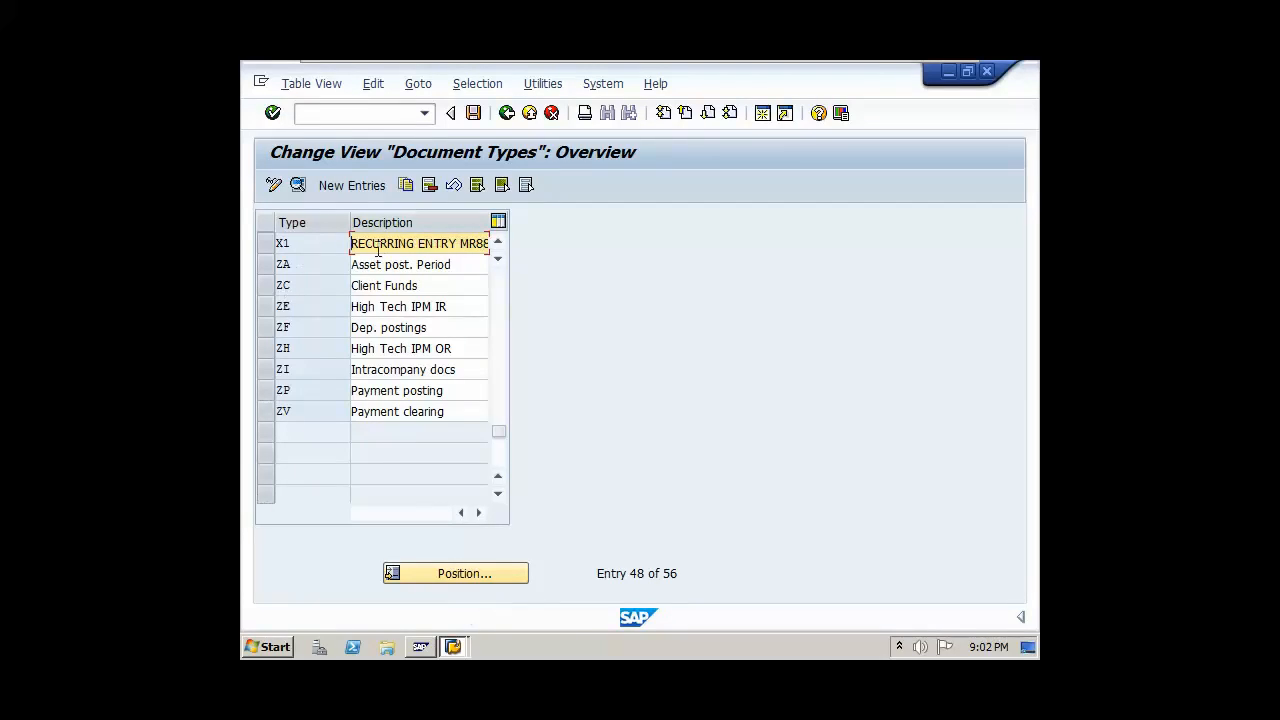
click(443, 243)
key(Delete)
key(Delete)
key(Delete)
click(473, 113)
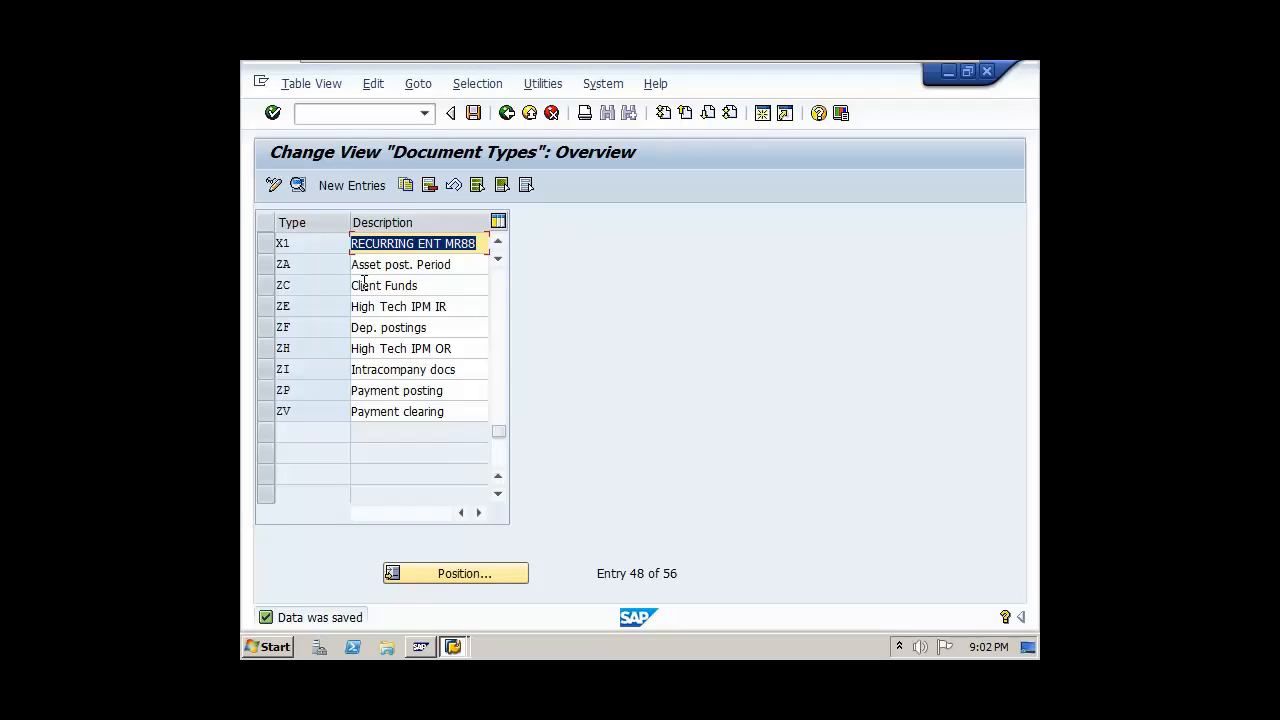
click(314, 113)
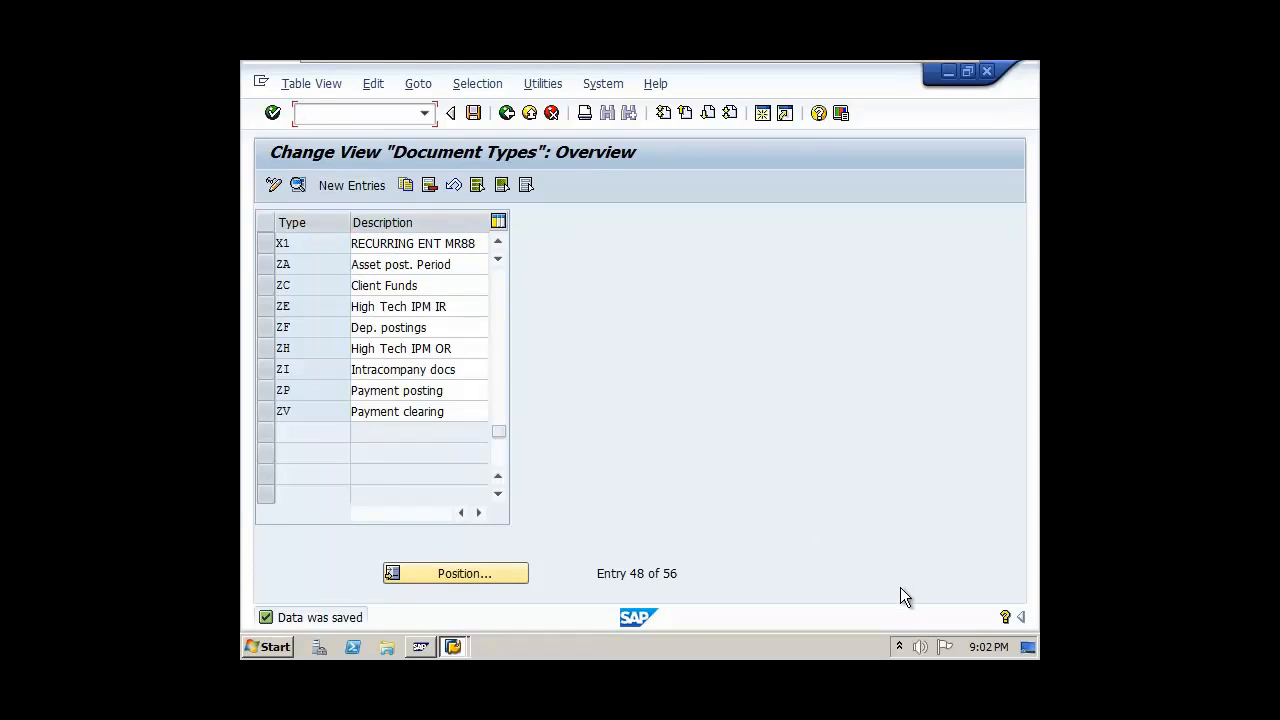
text(/NFD01)
key(Return)
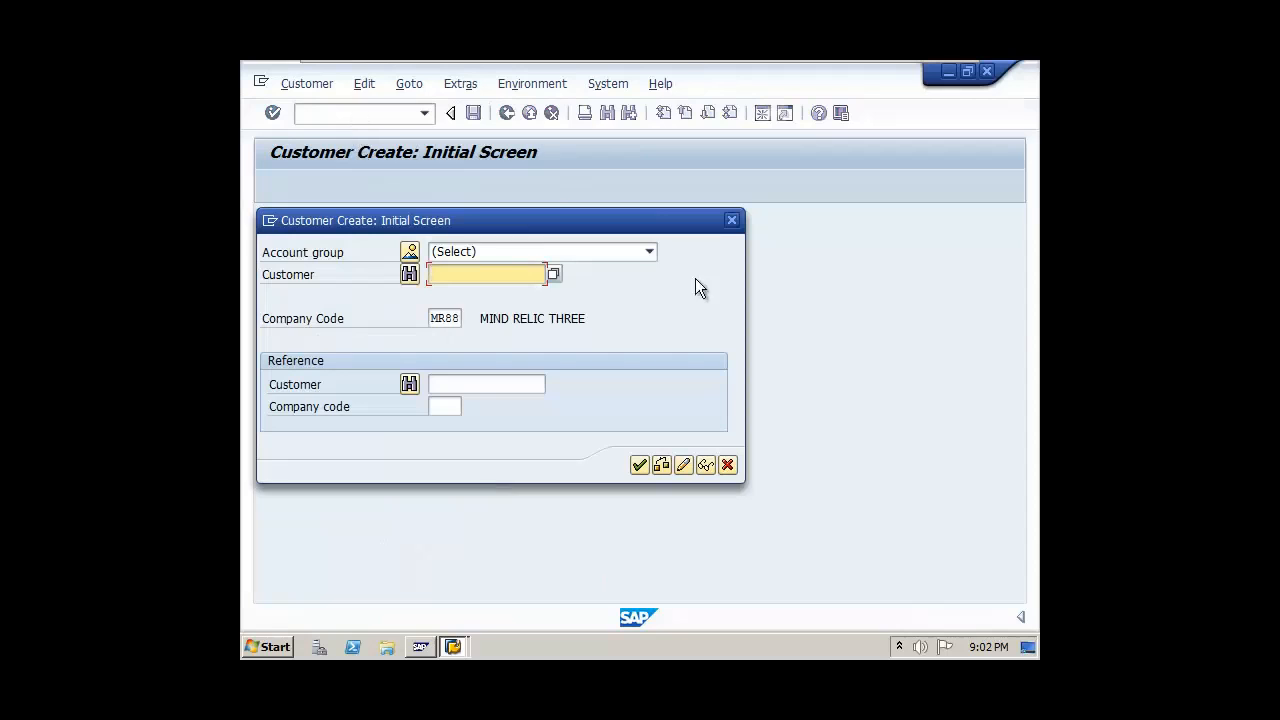
click(728, 468)
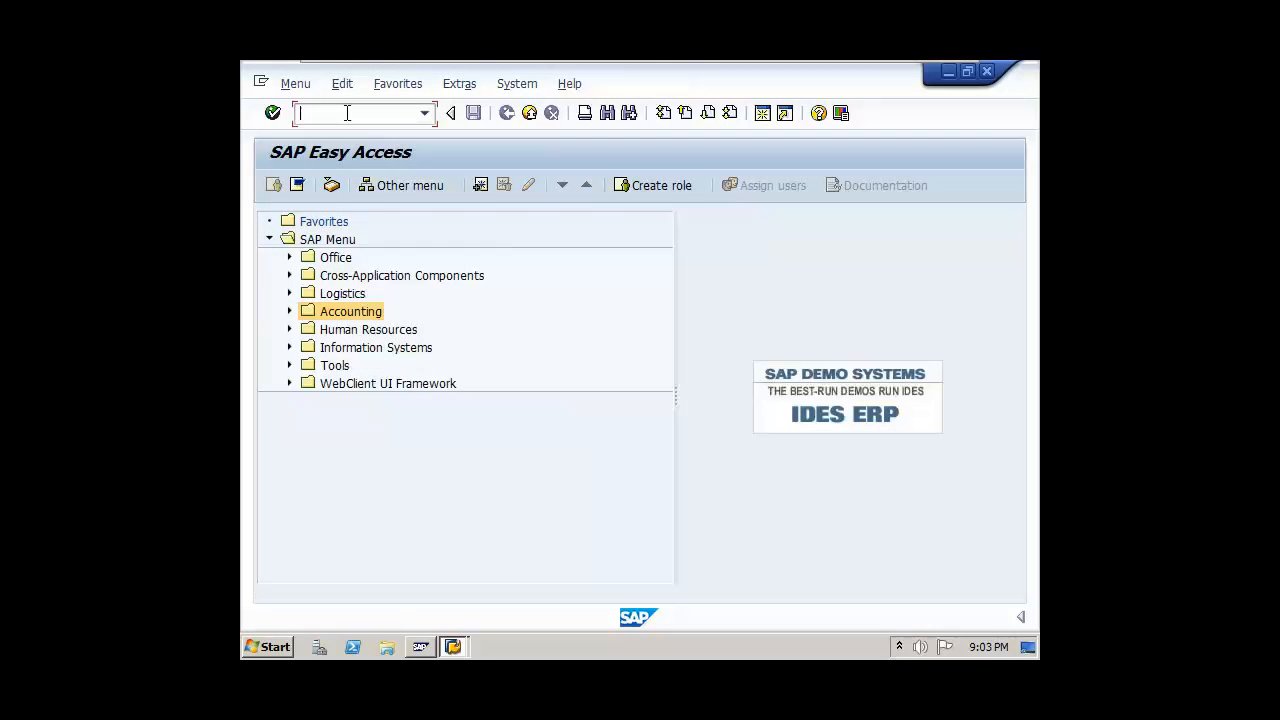
- Open the recurring entry header data with transaction FBD1
text(FBD1)
key(Return)
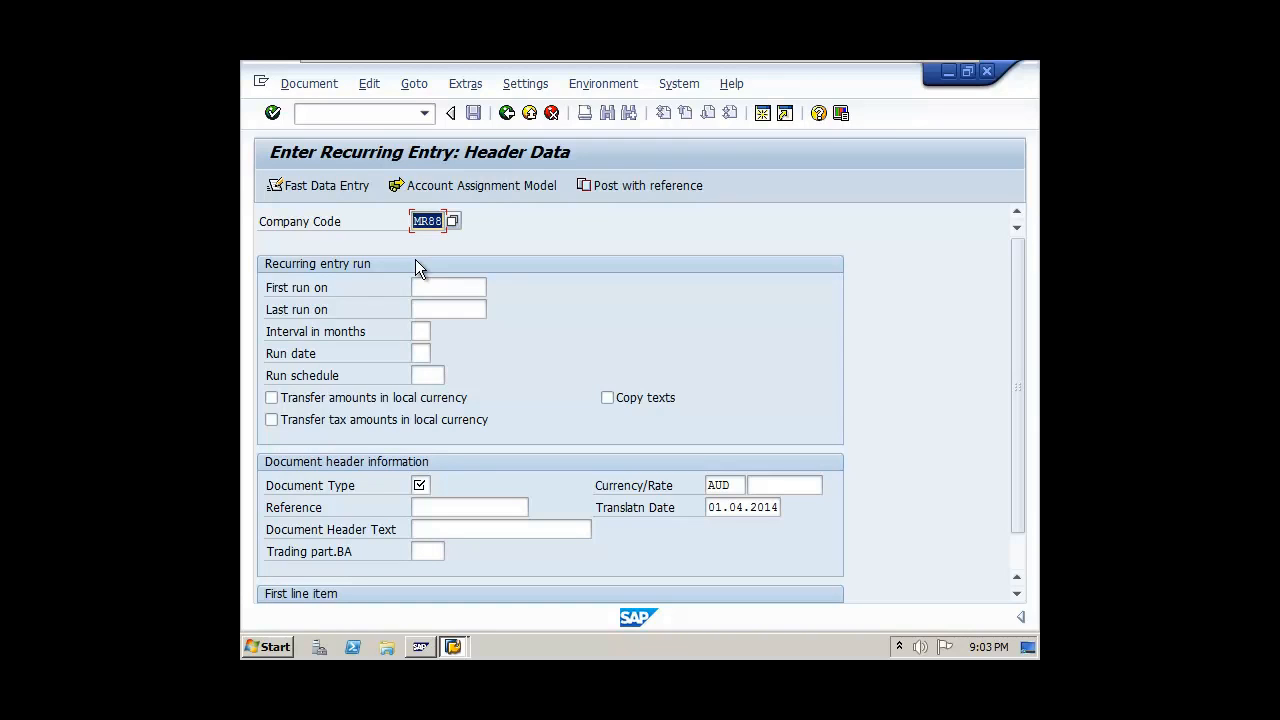
- Examine the recurring entry run fields: first run, last run, interval in months, run date and run schedule
click(422, 376)
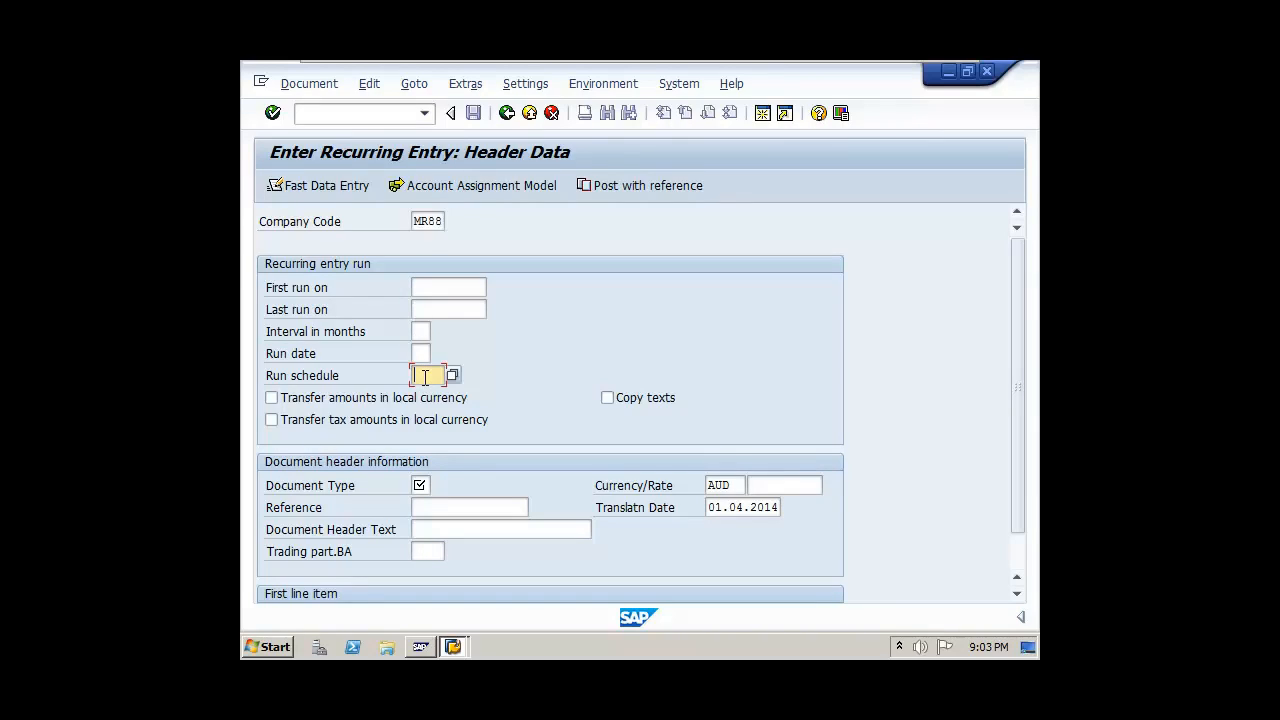
click(421, 353)
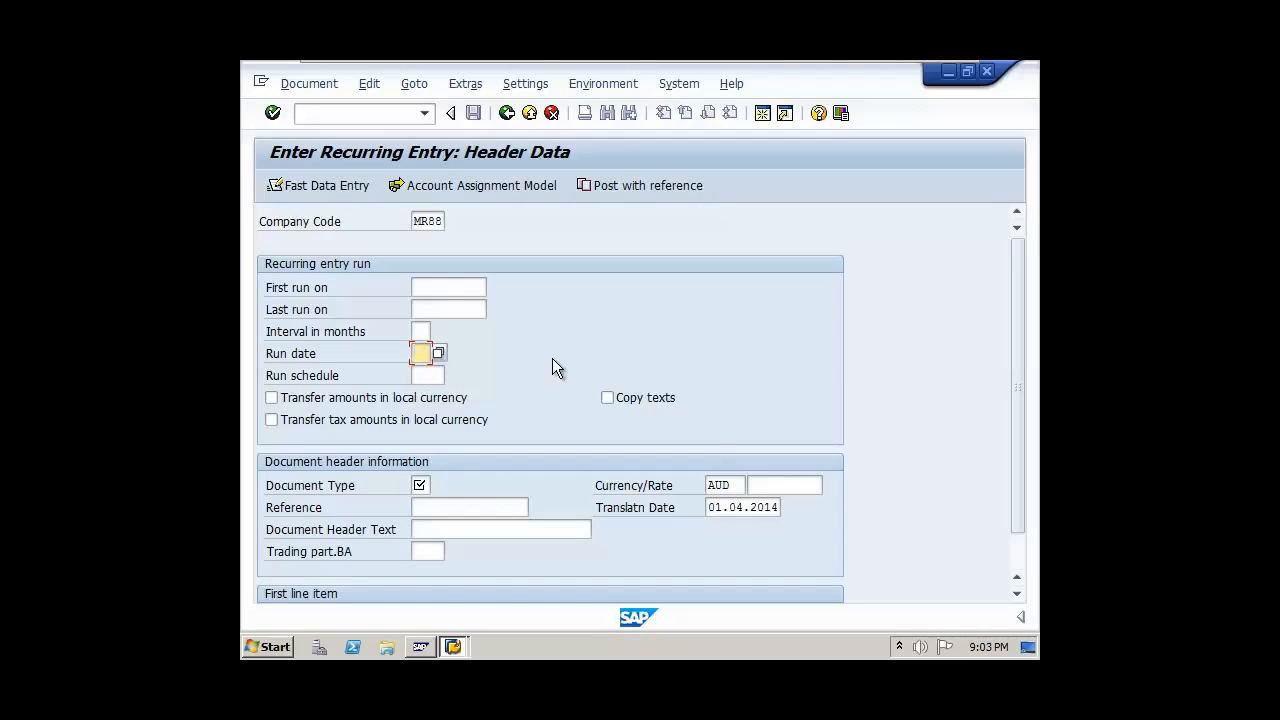
click(424, 331)
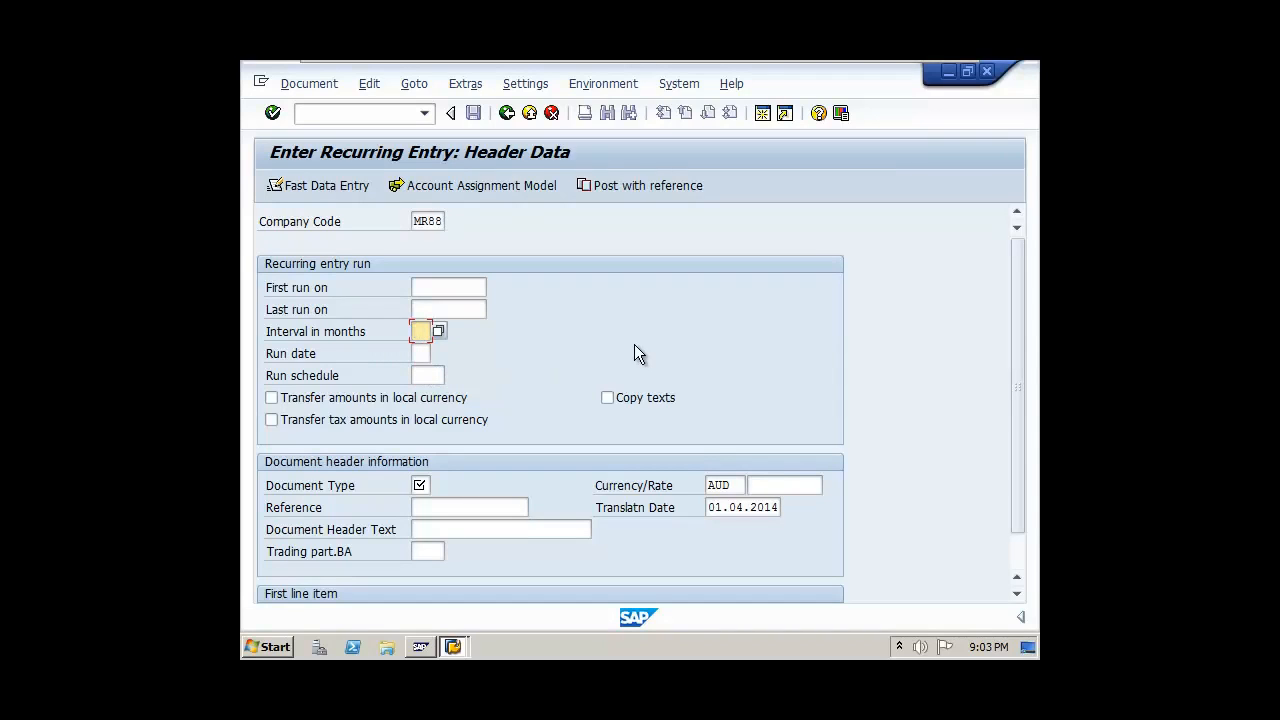
click(432, 287)
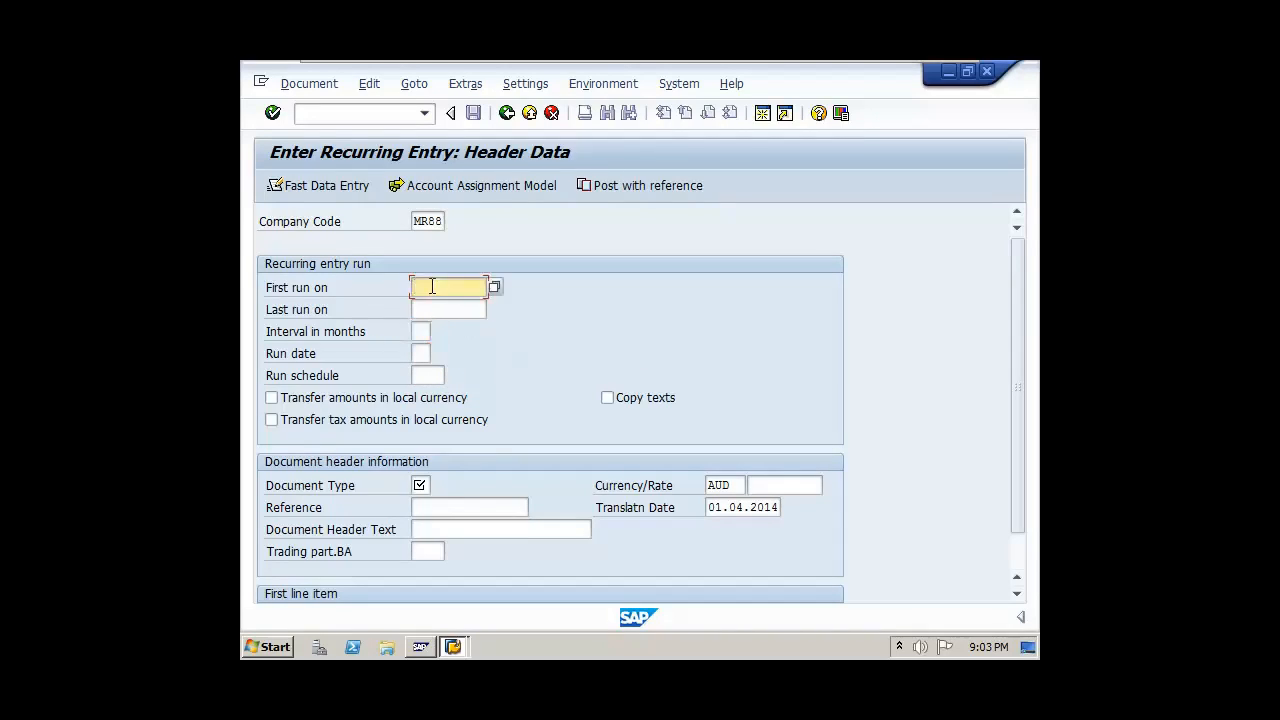
click(437, 309)
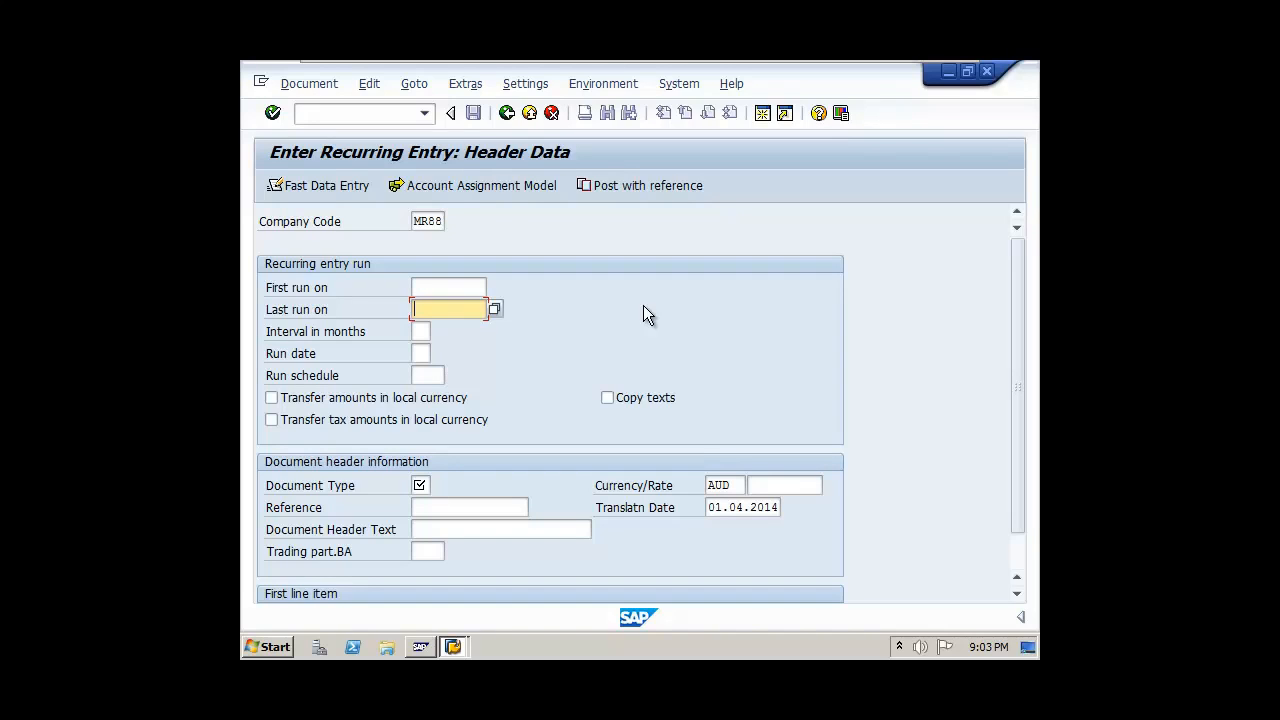
click(444, 288)
click(451, 309)
click(420, 356)
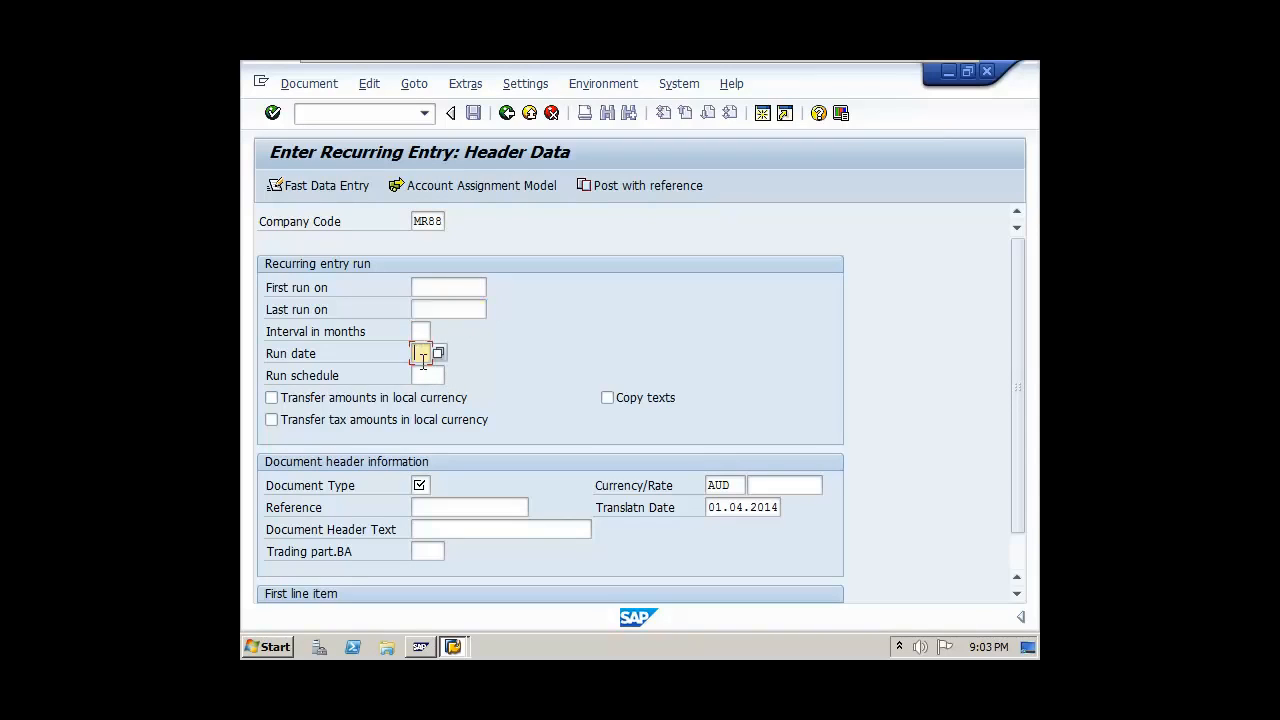
click(425, 375)
click(422, 355)
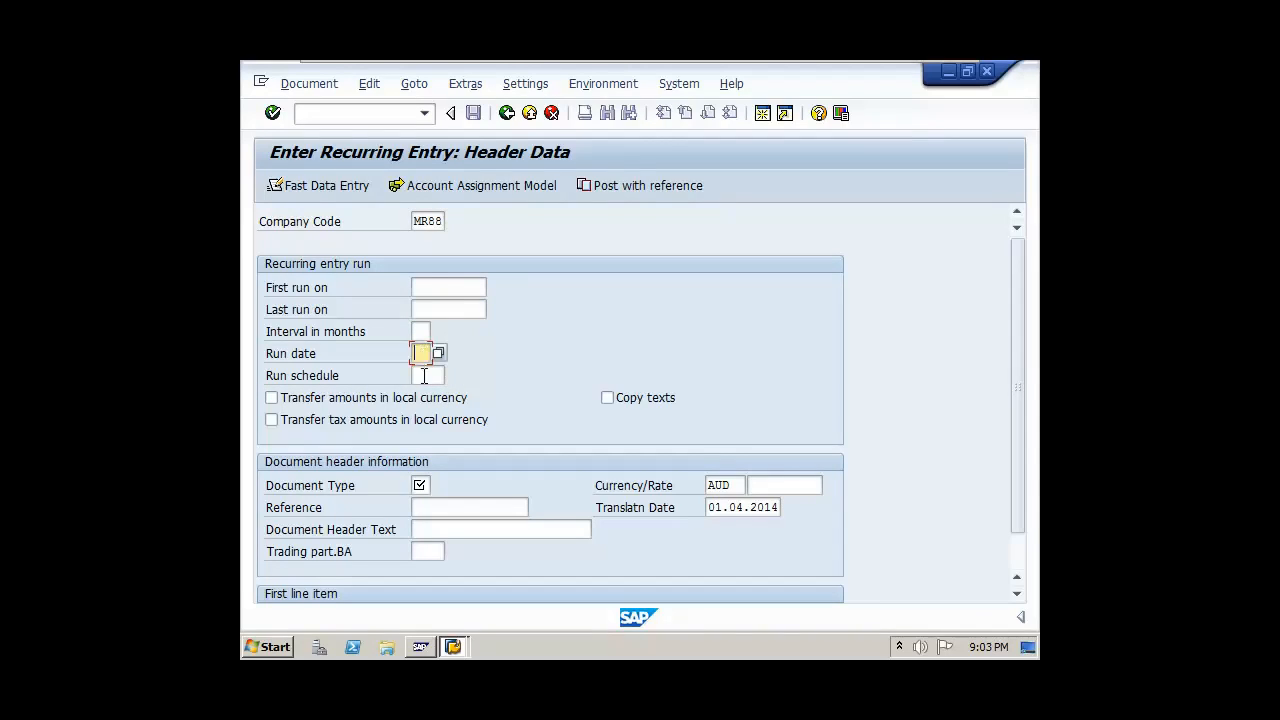
click(425, 287)
click(432, 309)
click(424, 331)
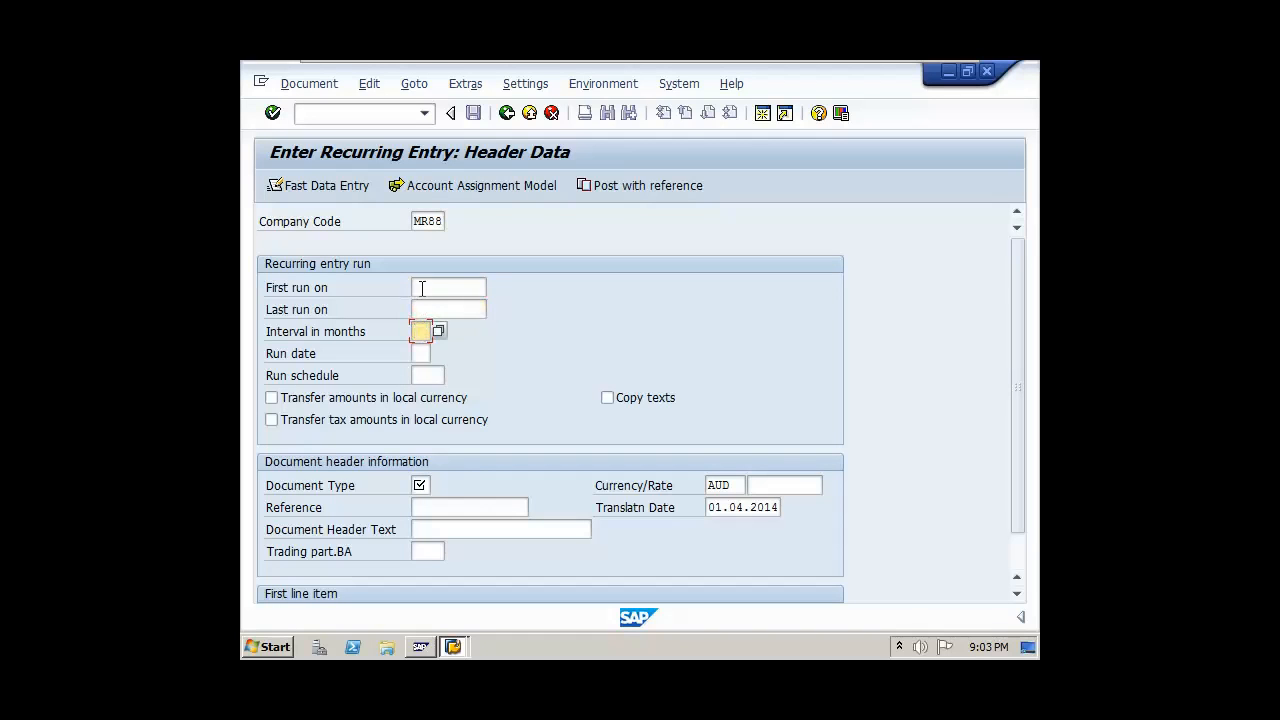
click(422, 287)
click(421, 331)
click(422, 285)
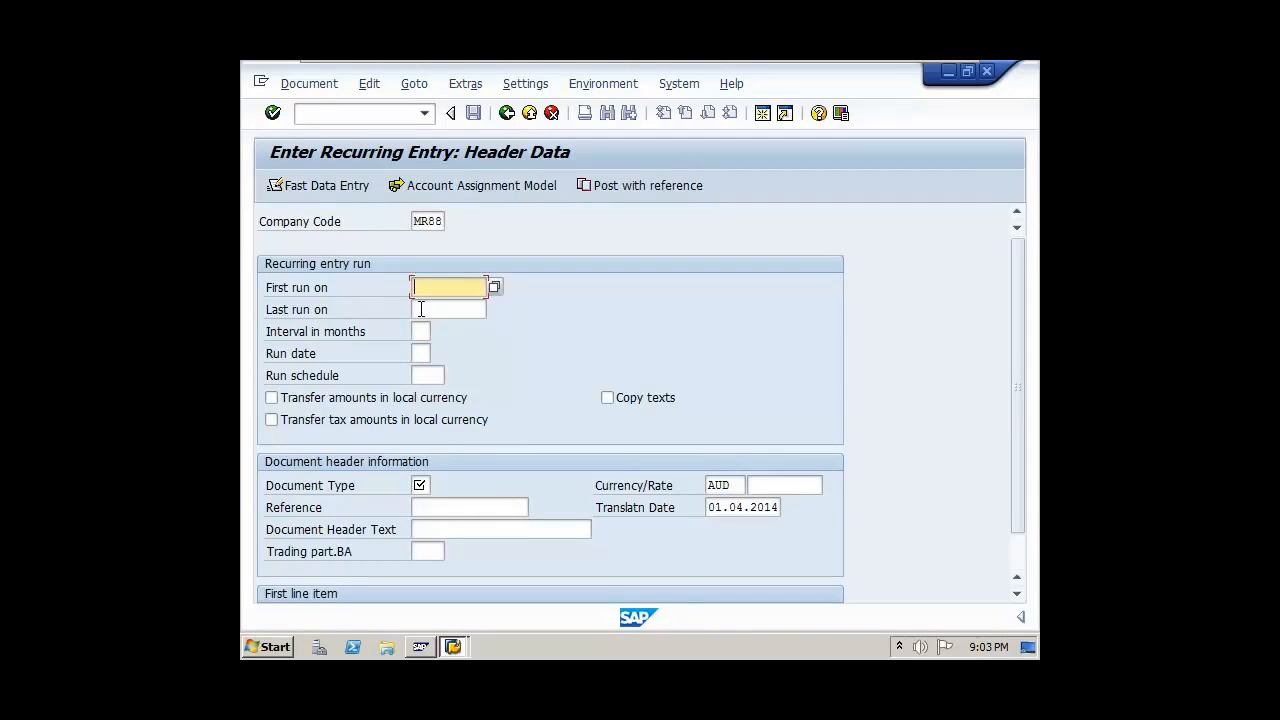
click(421, 331)
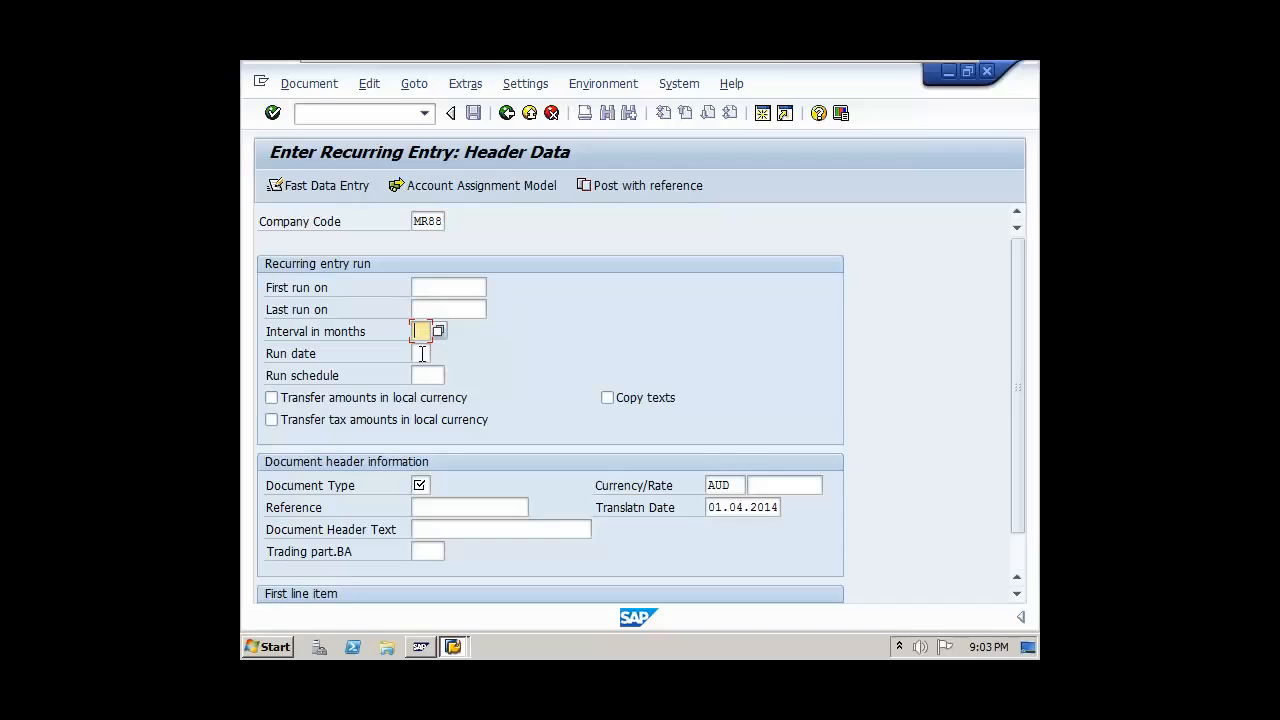
click(422, 354)
click(428, 371)
click(427, 354)
click(426, 372)
click(426, 290)
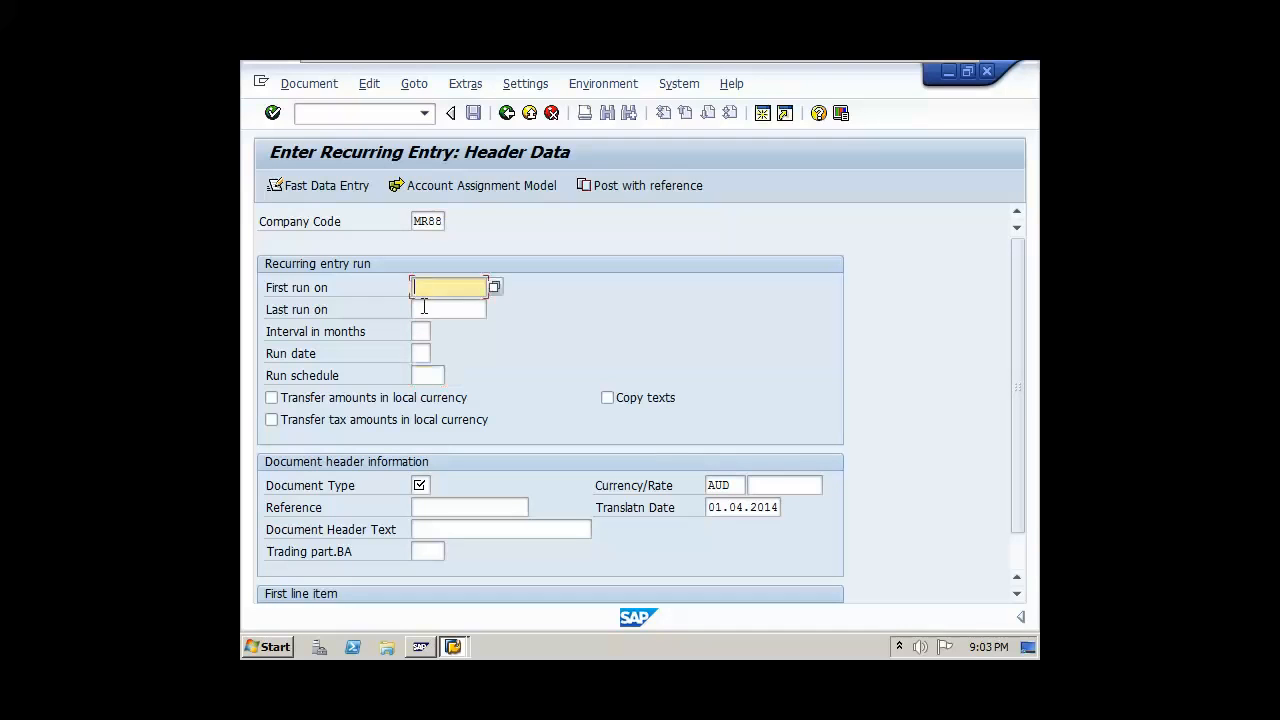
- Set the recurring run to start on 31.07.2013, end on 30.06.2014 and repeat at an interval of 1 month
click(424, 307)
click(423, 287)
text(31.07.2013)
click(444, 306)
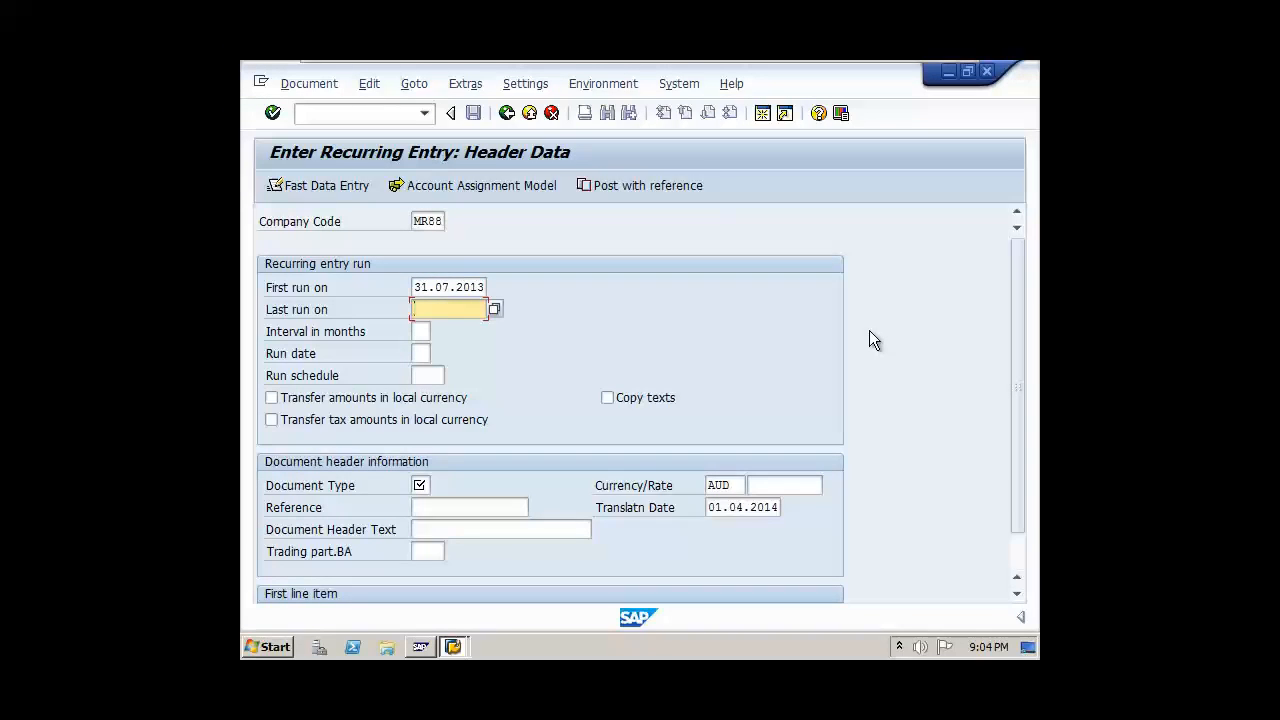
text(30.06.2014)
key(Tab)
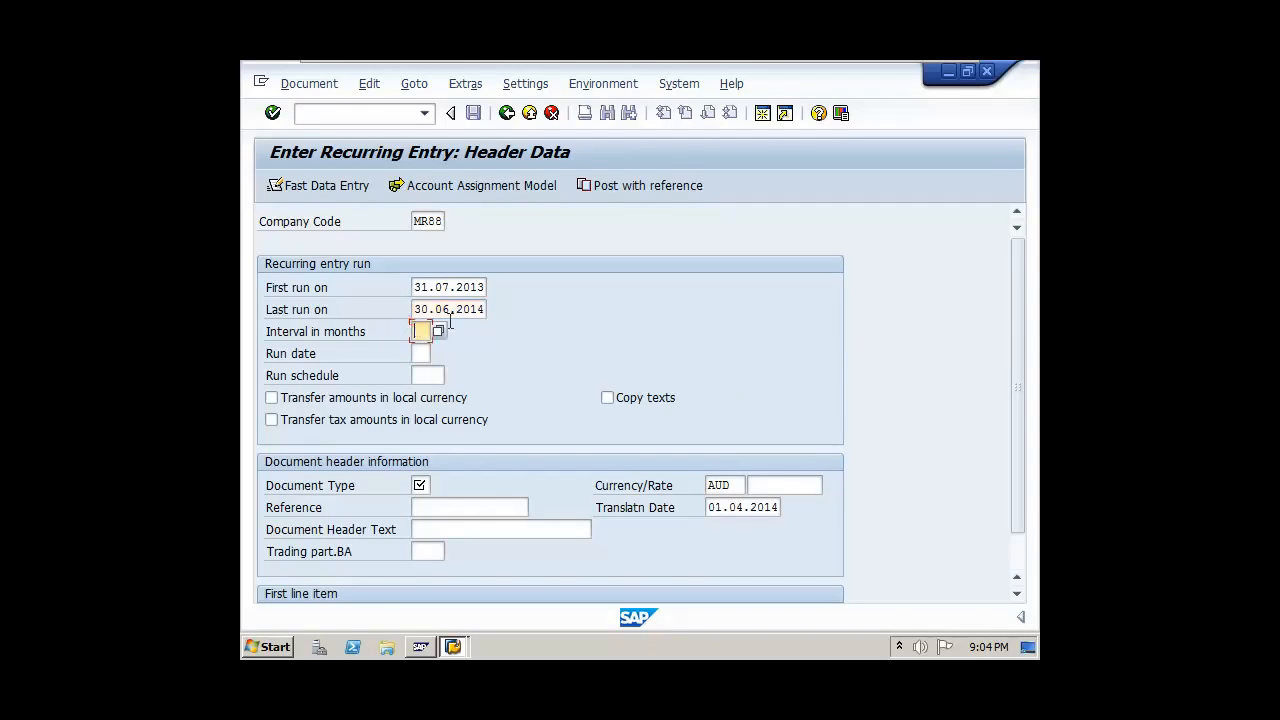
text(1)
- Set the document type to X1, RECURRING ENT MR88, choosing it from the list of possible document types
click(421, 487)
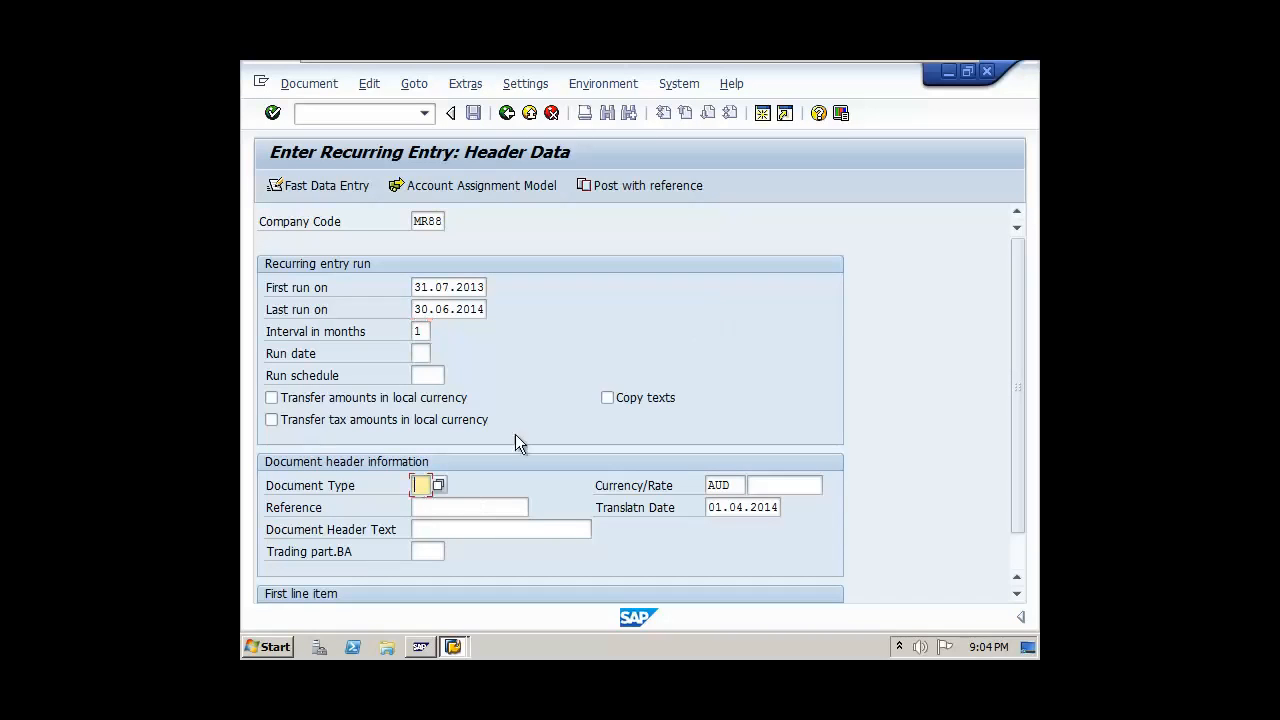
text(X1)
click(437, 486)
scroll(512, 508, down, 6)
scroll(512, 508, down, 6)
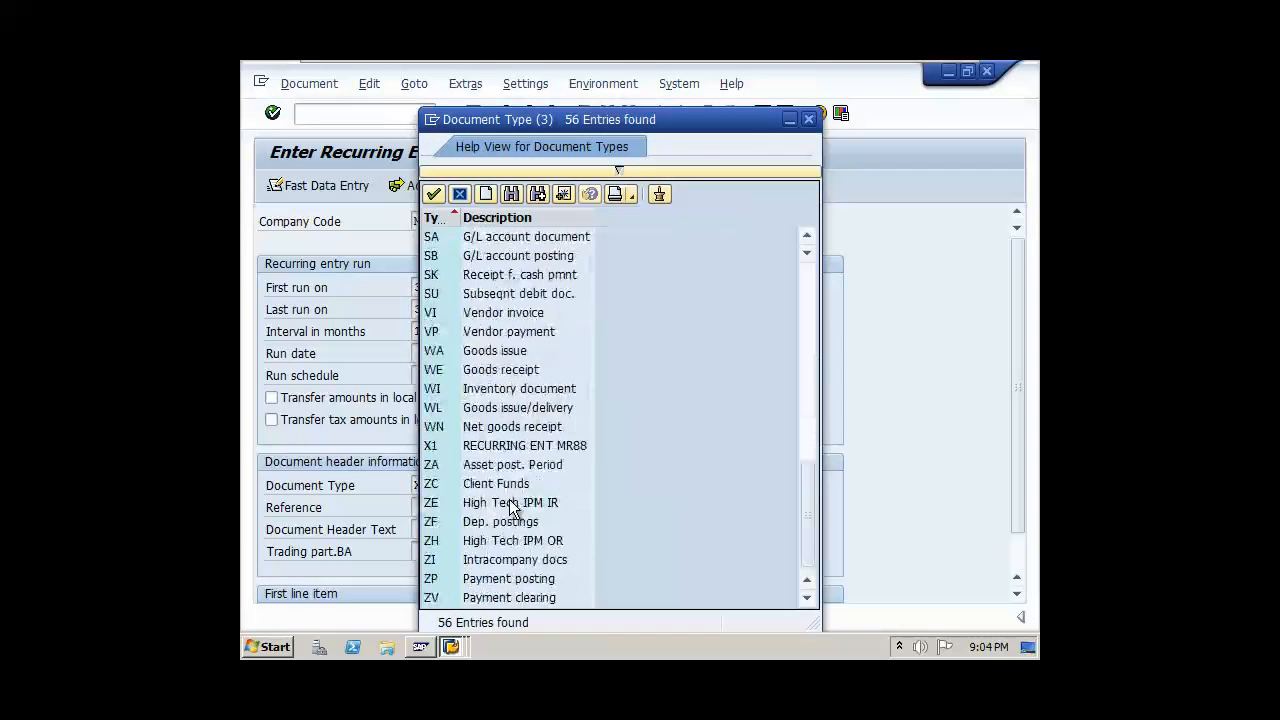
click(505, 448)
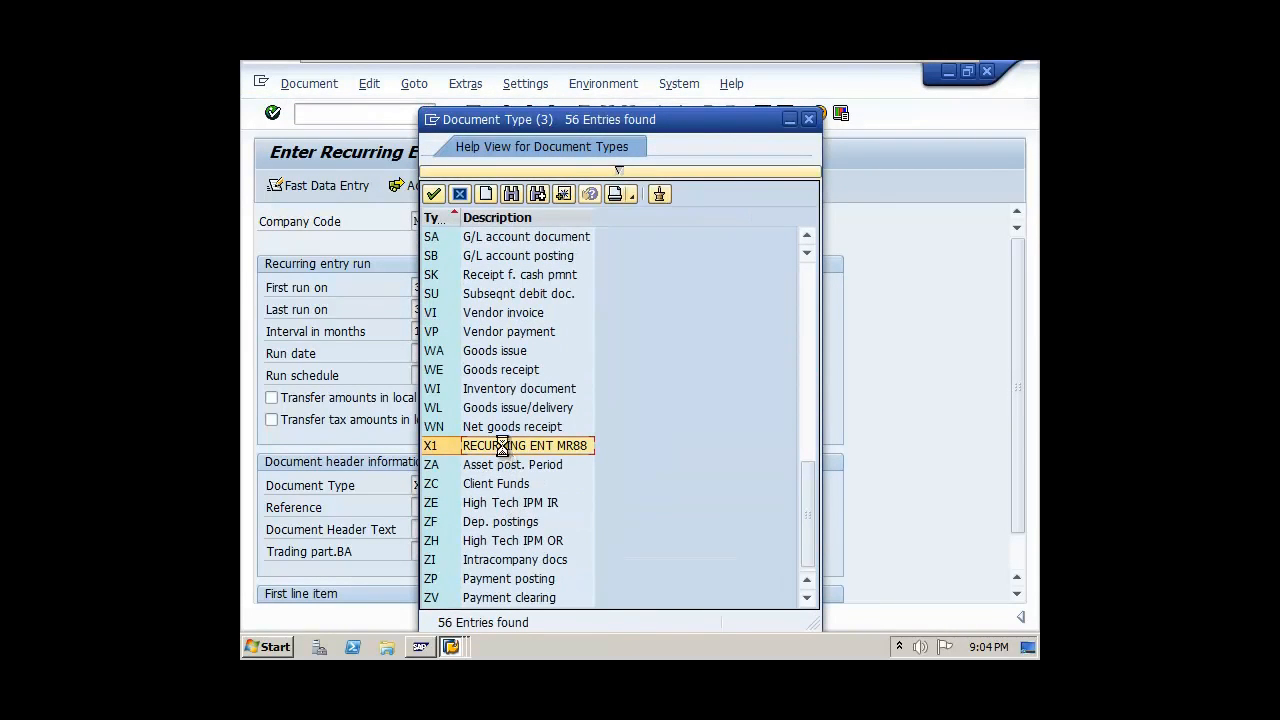
double_click(503, 446)
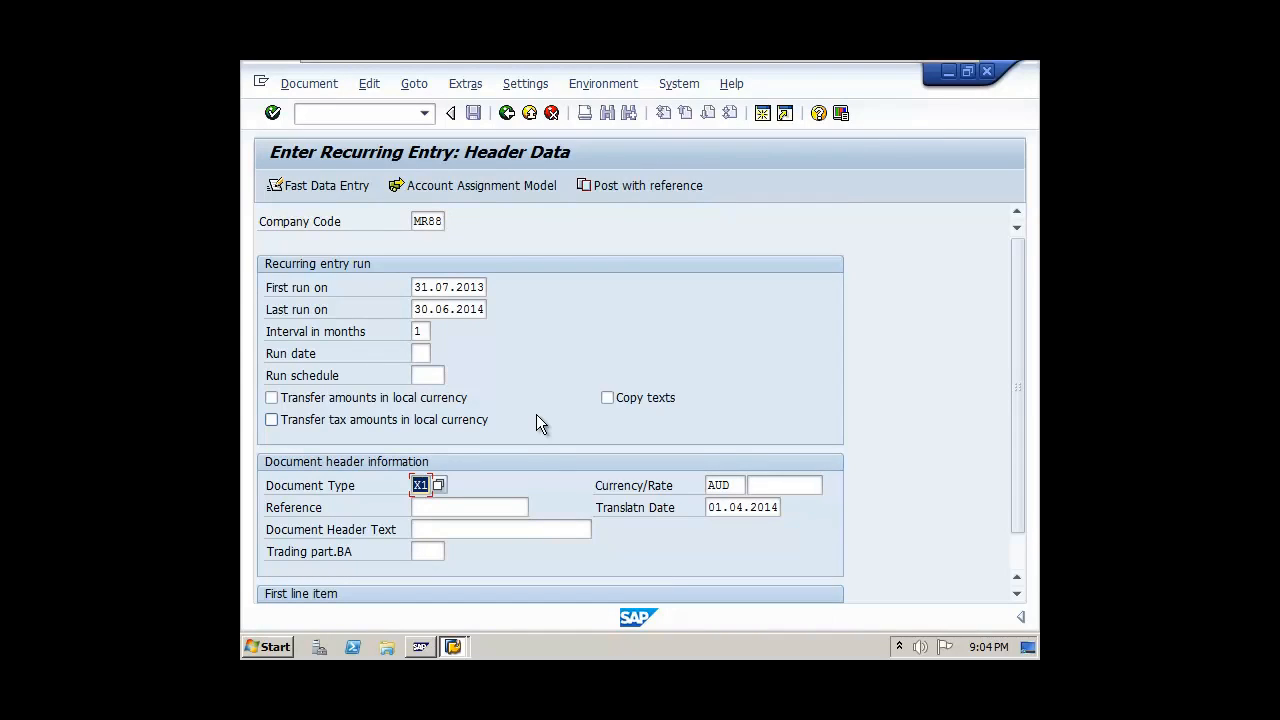
- Enter OFFICE RENT DUE as the document header text
scroll(536, 415, down, 1)
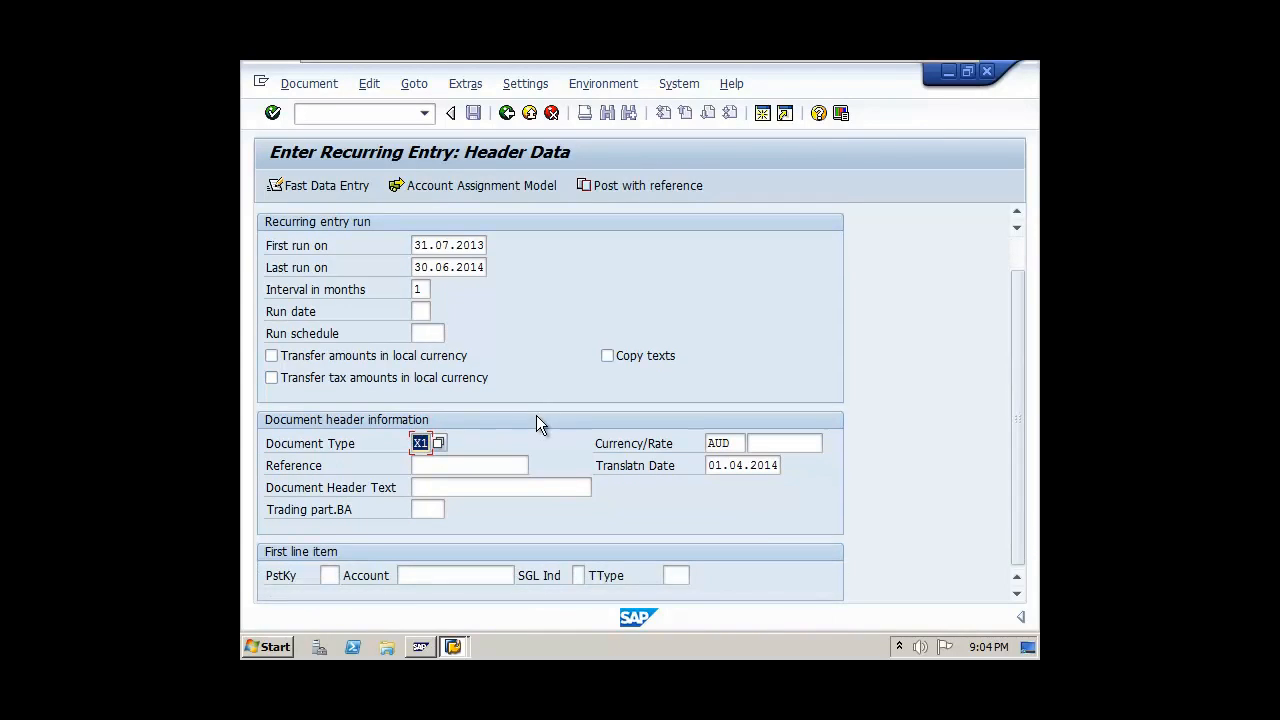
click(485, 489)
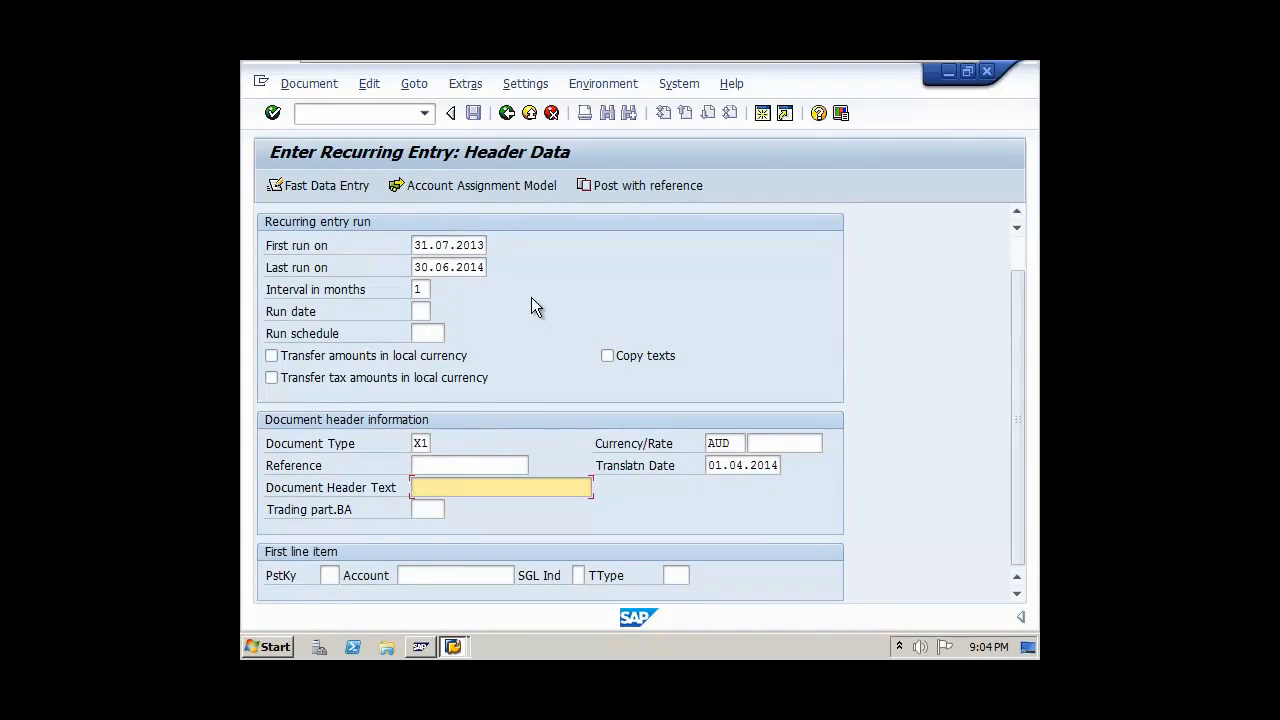
text(OFFICE RENT DUE)
- Define the first line item with posting key 40 and G/L account 1080, RENT EXPENSE AC, from the account search
click(329, 575)
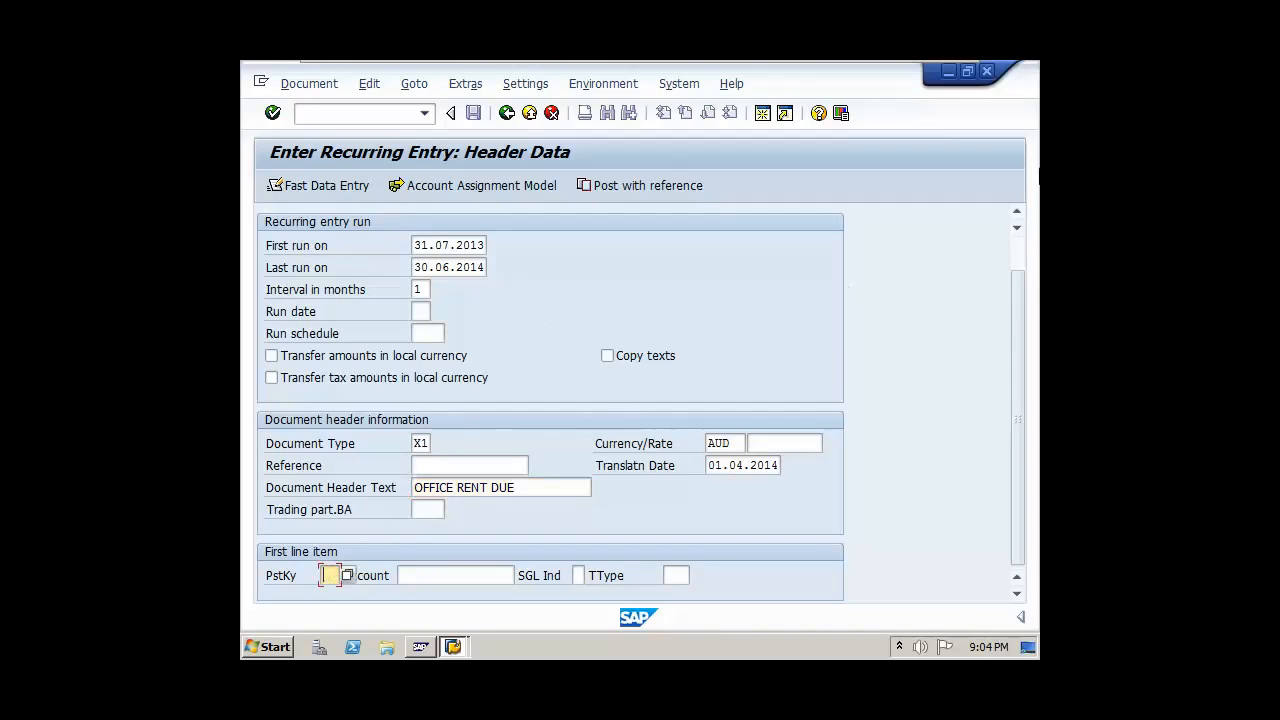
text(40)
key(Tab)
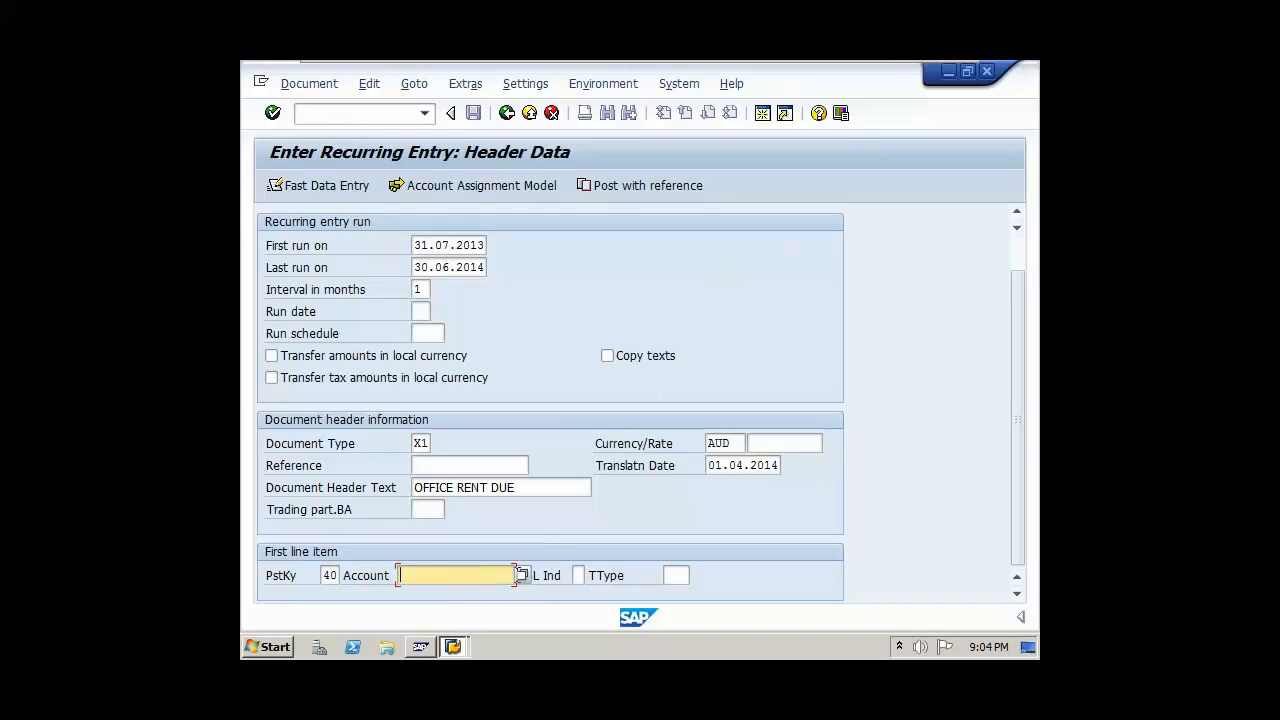
click(522, 575)
key(Return)
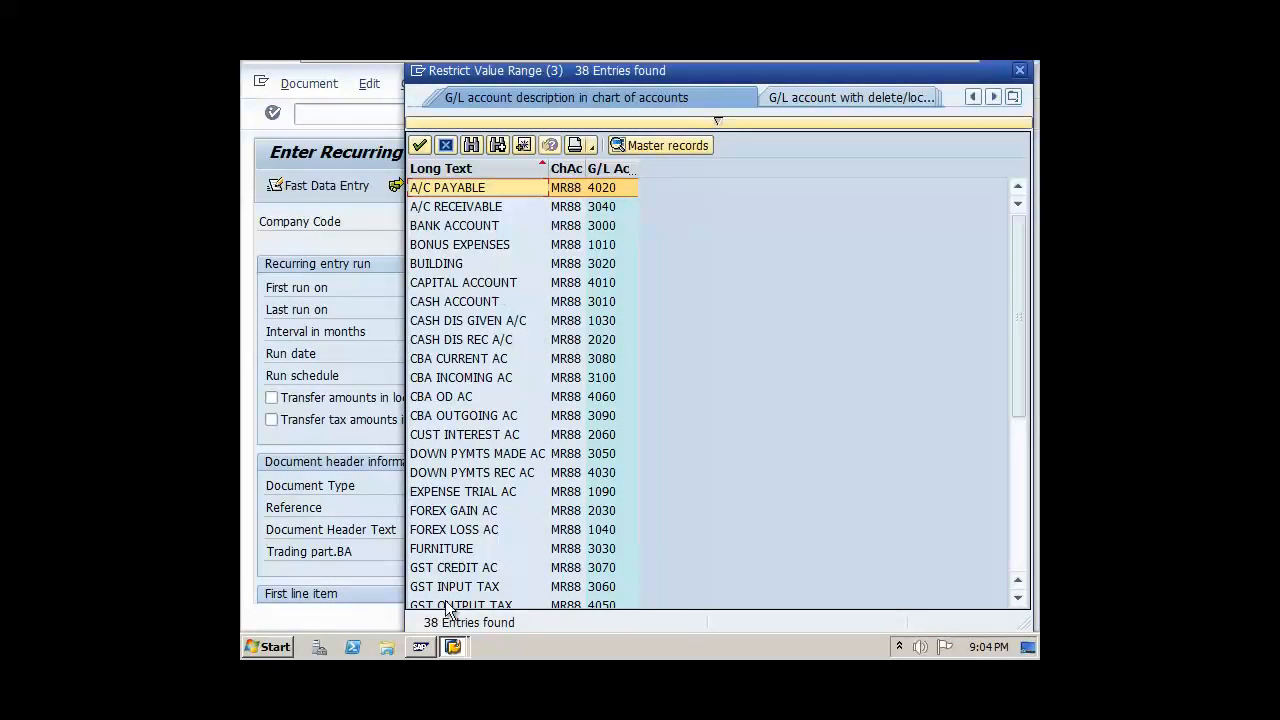
scroll(453, 320, down, 5)
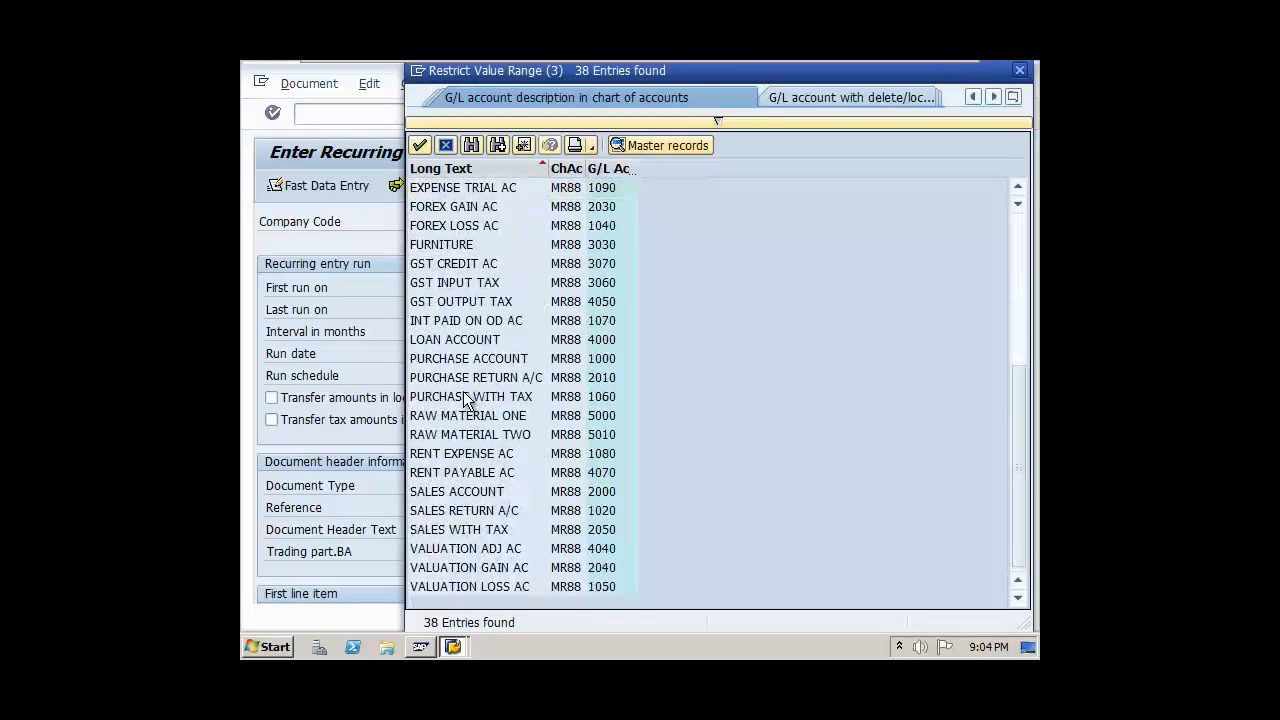
click(464, 458)
double_click(464, 456)
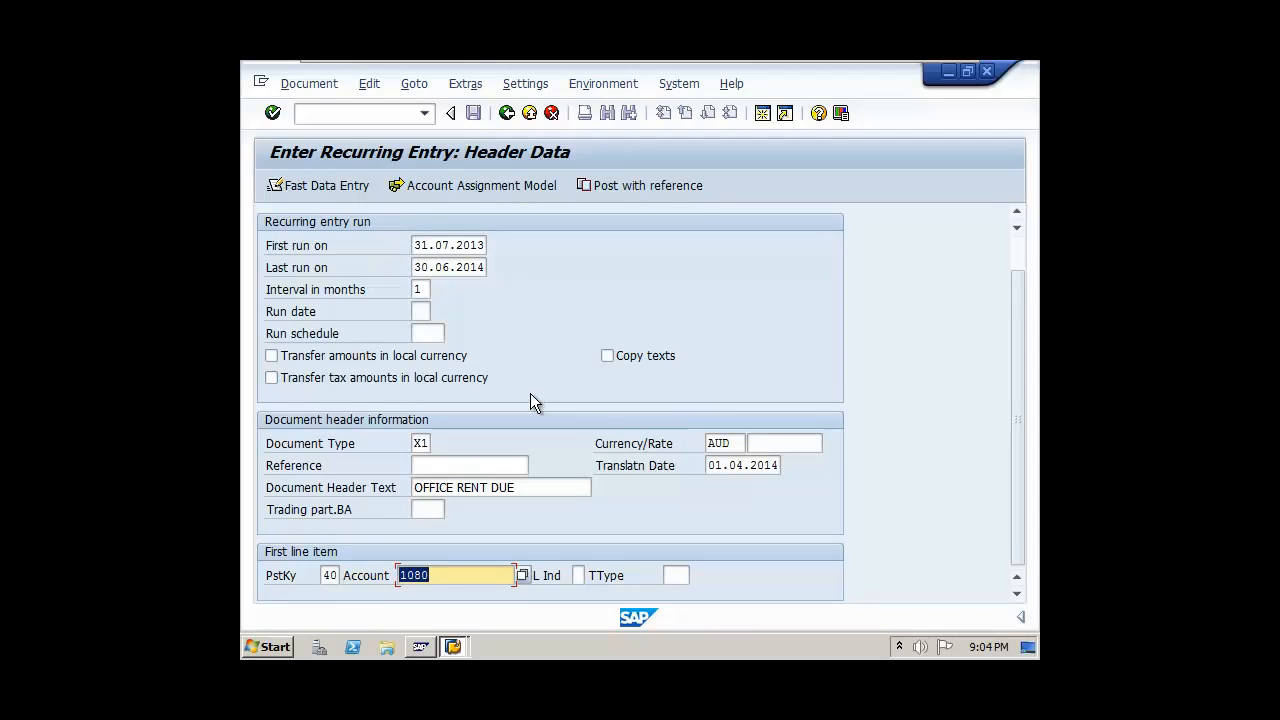
- Check the planned rent journal entries in the notes document, then return to the recurring entry header in SAP
scroll(531, 400, up, 1)
scroll(530, 394, down, 1)
click(715, 465)
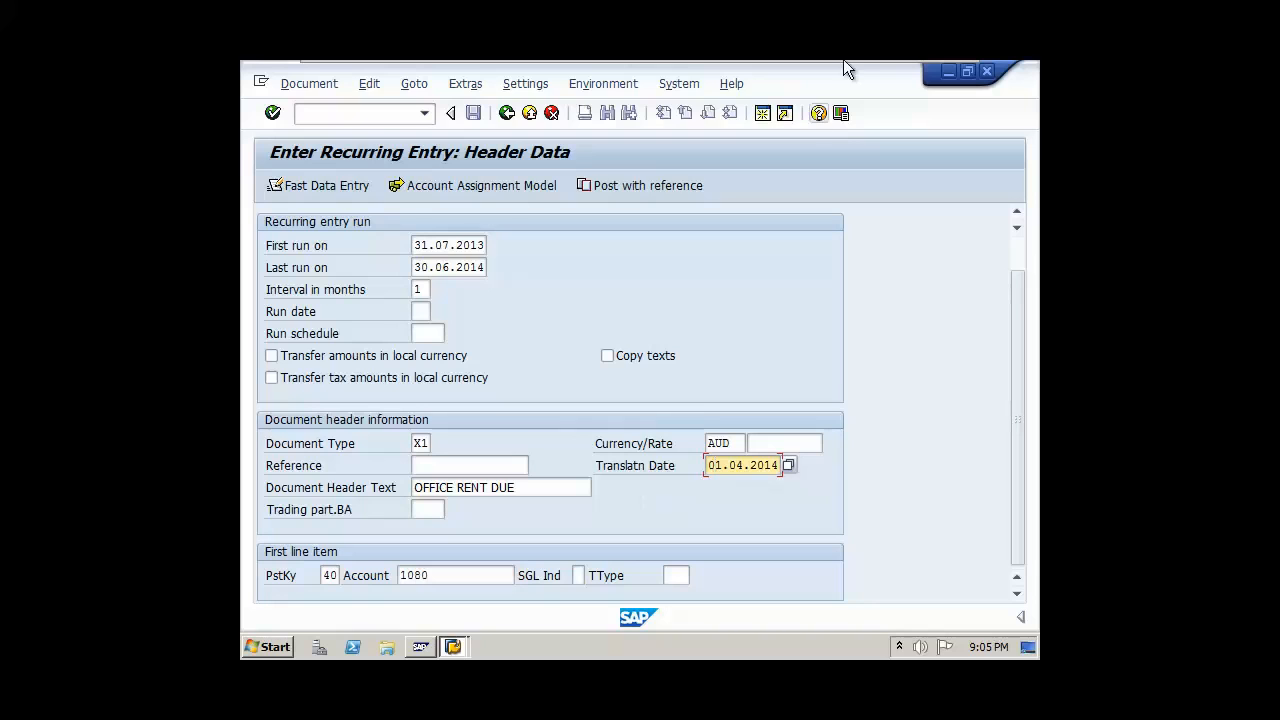
mouse_move(842, 60)
click(910, 72)
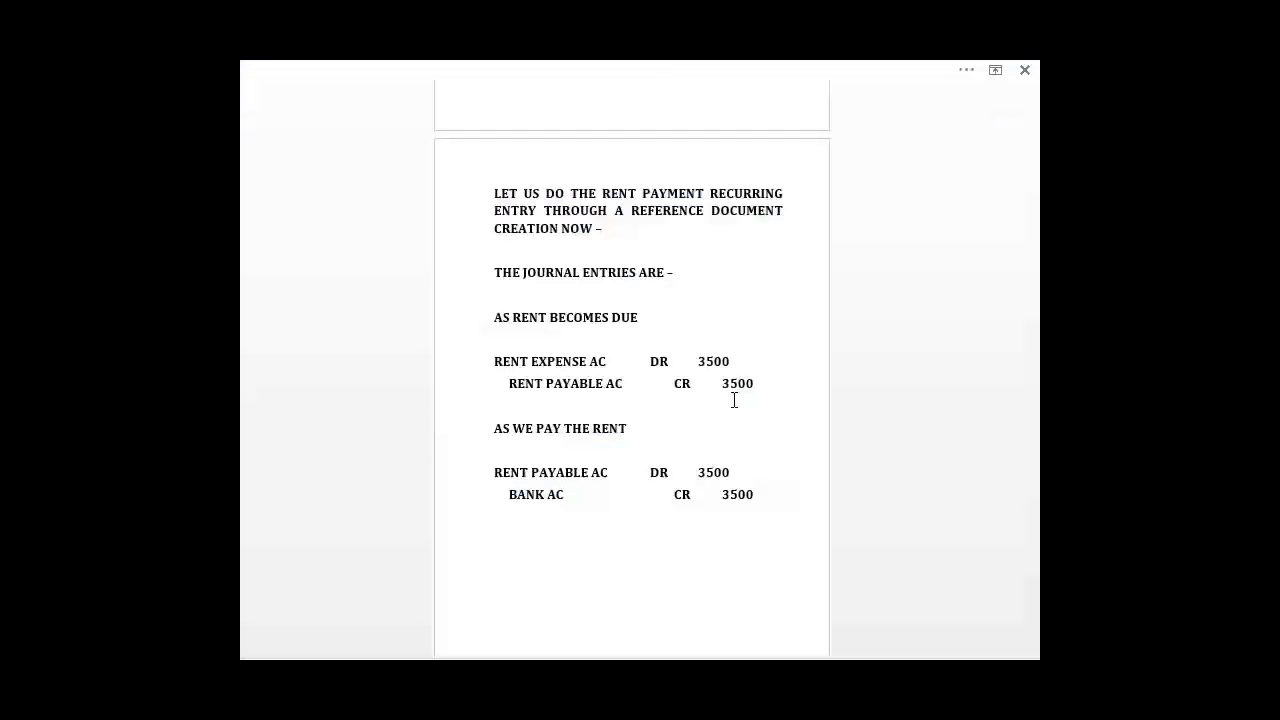
click(971, 70)
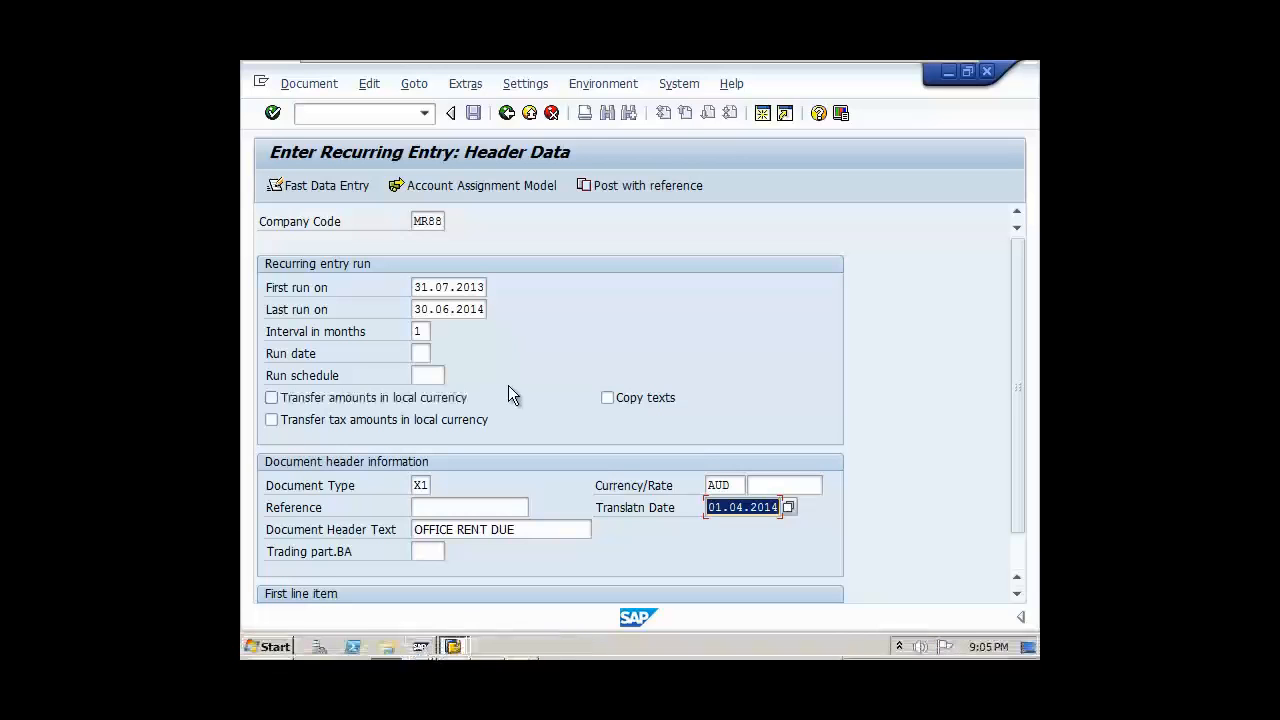
- Clear the translation date and proceed past the header warnings to the first G/L account item
scroll(627, 308, down, 2)
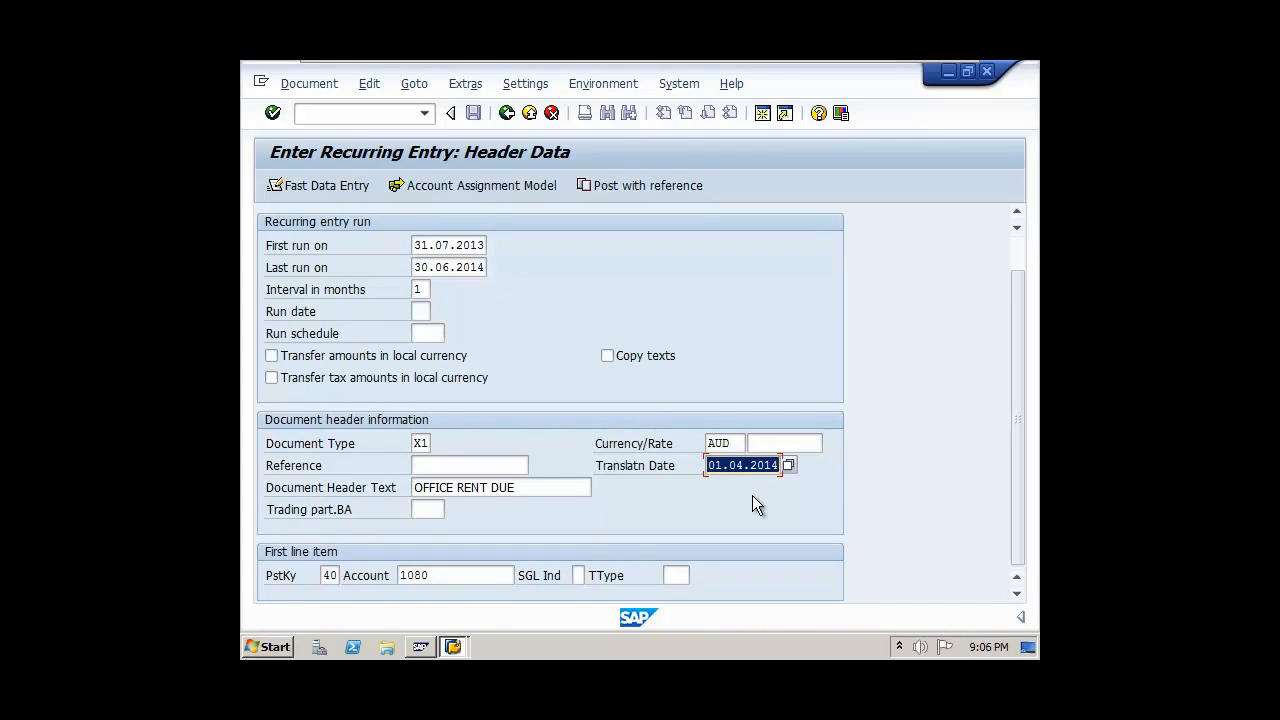
key(Delete)
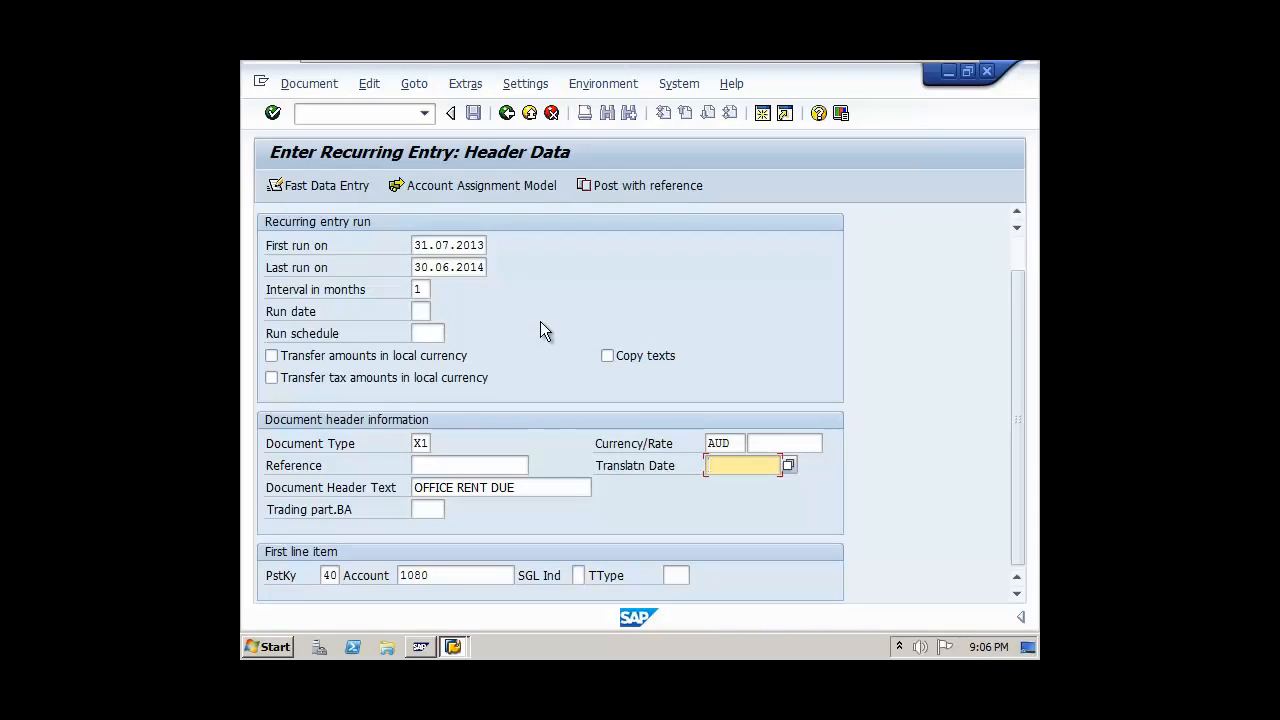
key(Return)
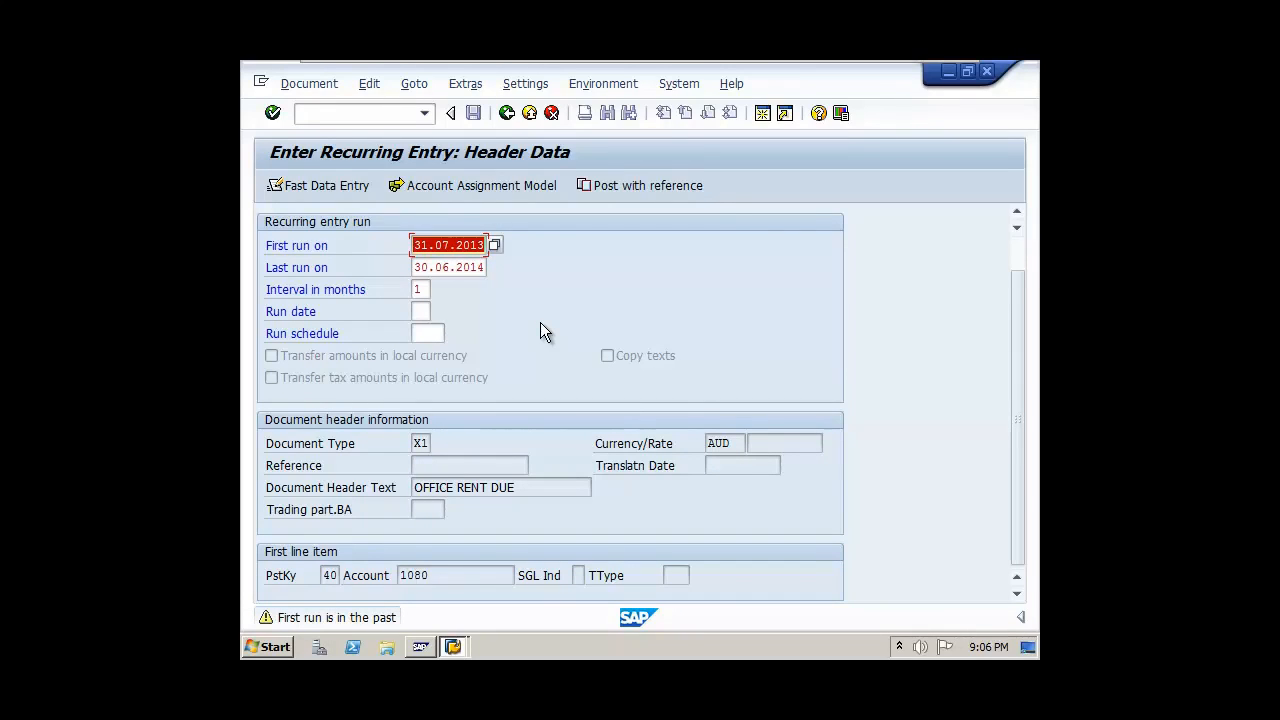
key(Return)
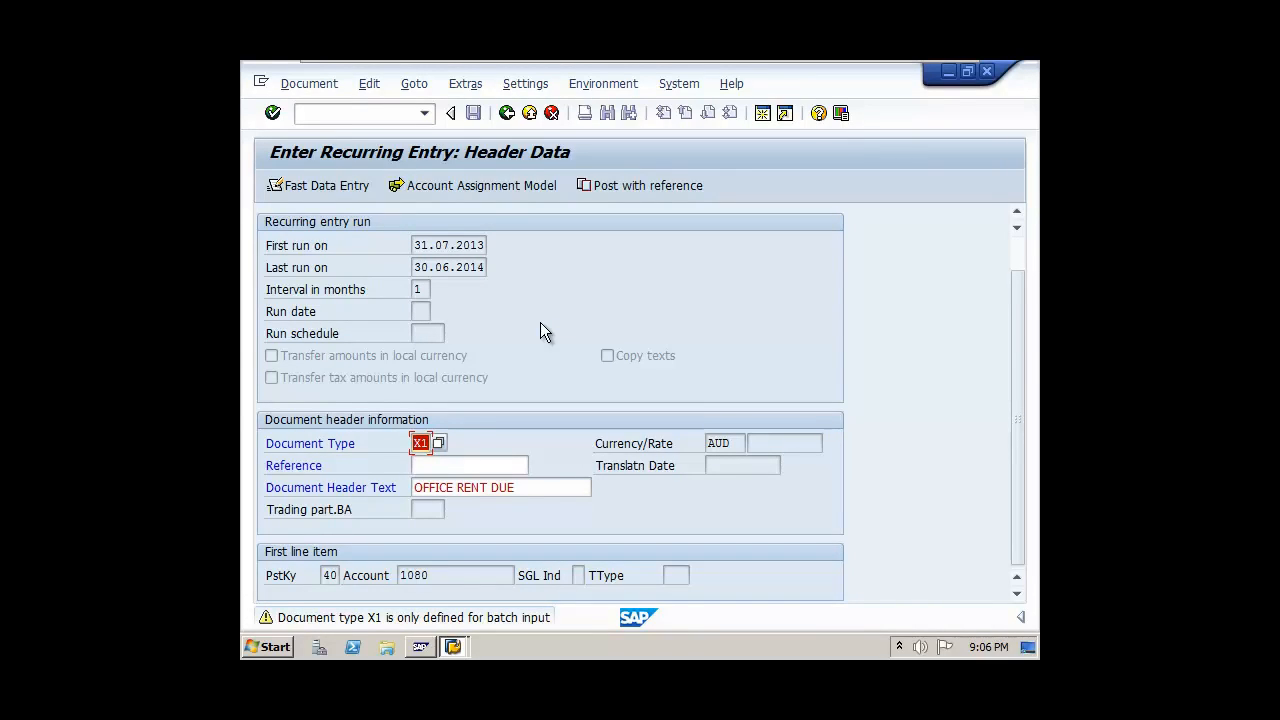
key(Return)
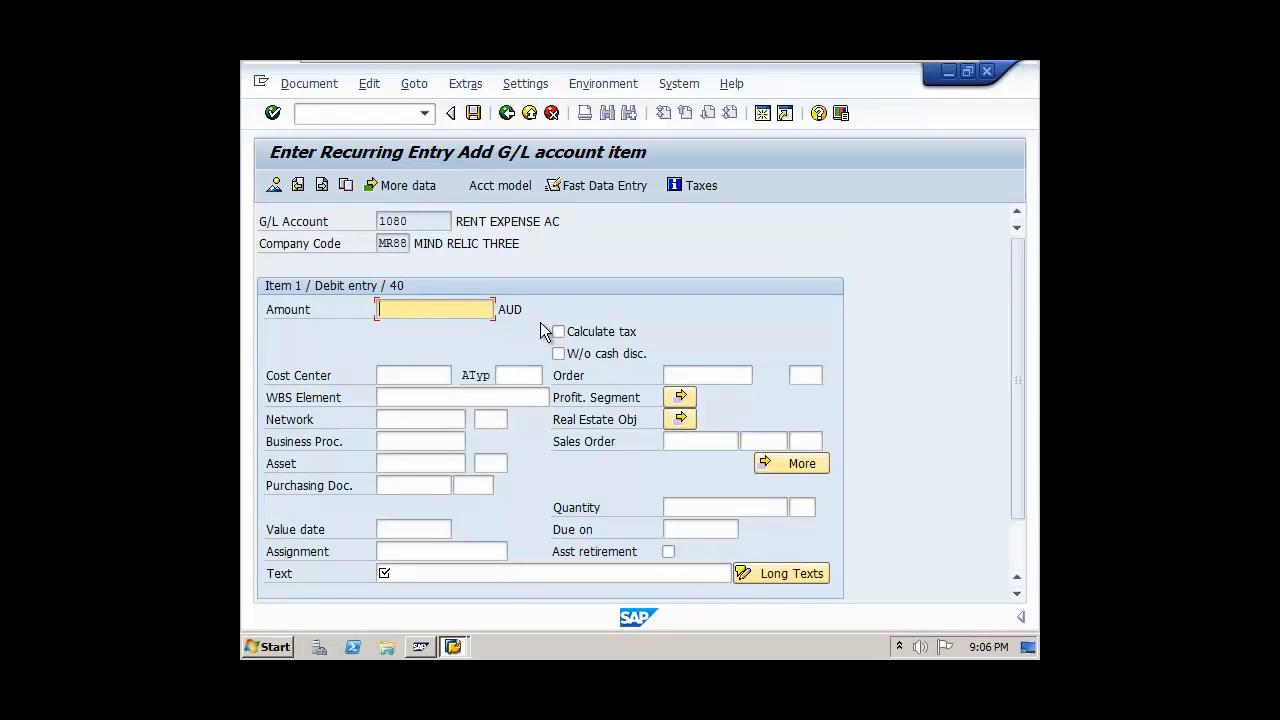
- Enter an amount of 3500 AUD and the text OFFICE RENT DUE for the rent expense debit item
text(3500)
click(418, 572)
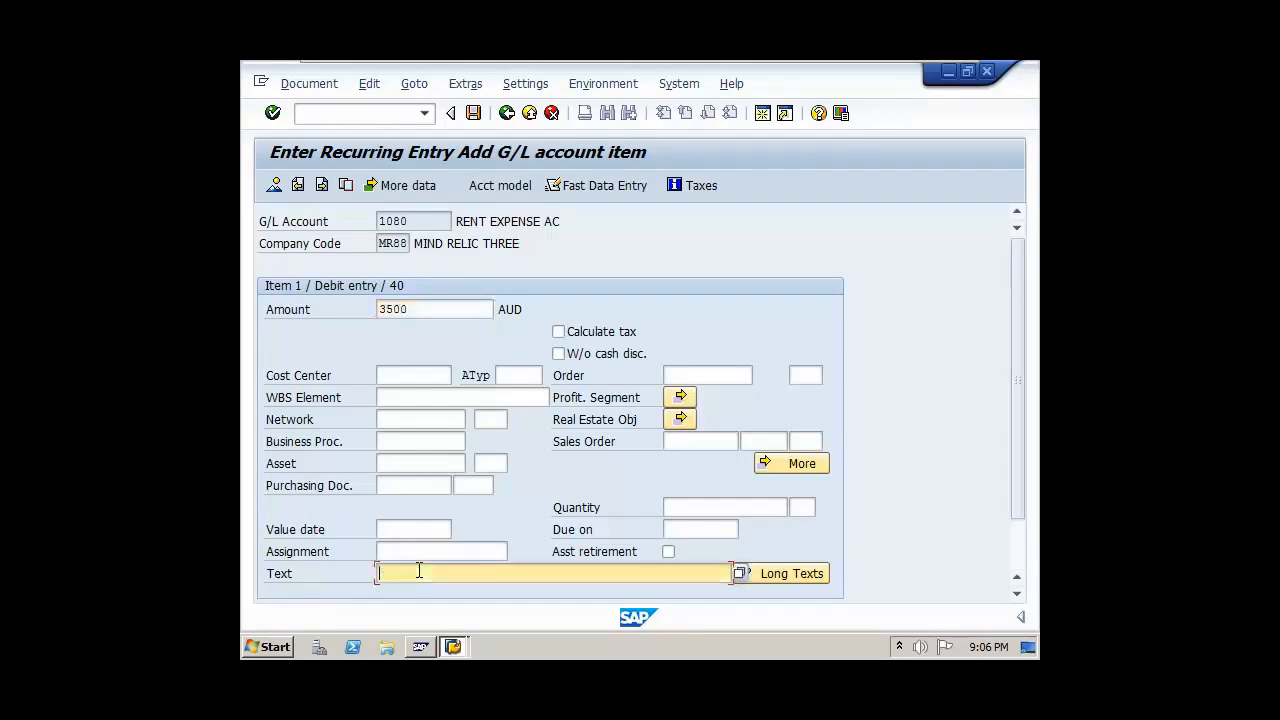
text(R)
key(BackSpace)
text(OFFICE REN)
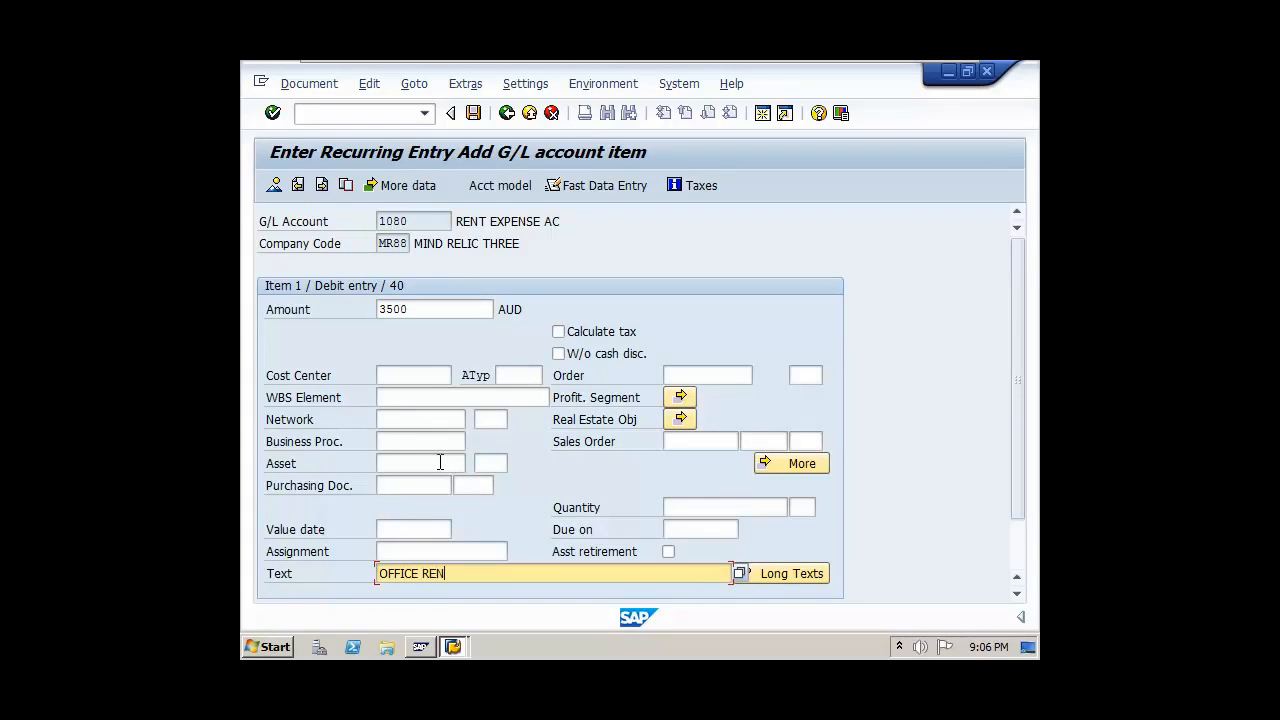
text(T DUE)
key(Return)
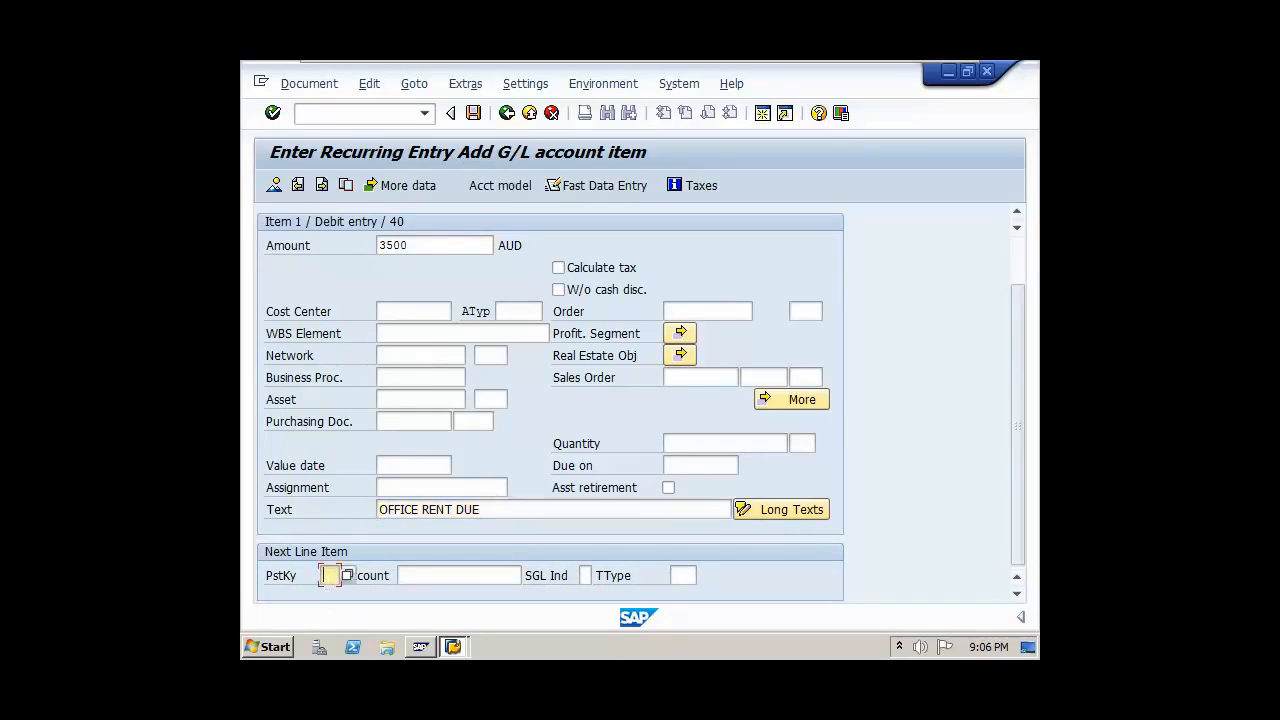
- Add the next line item with posting key 50 and G/L account 4070, RENT PAYABLE AC, and open its details
text(50)
key(Tab)
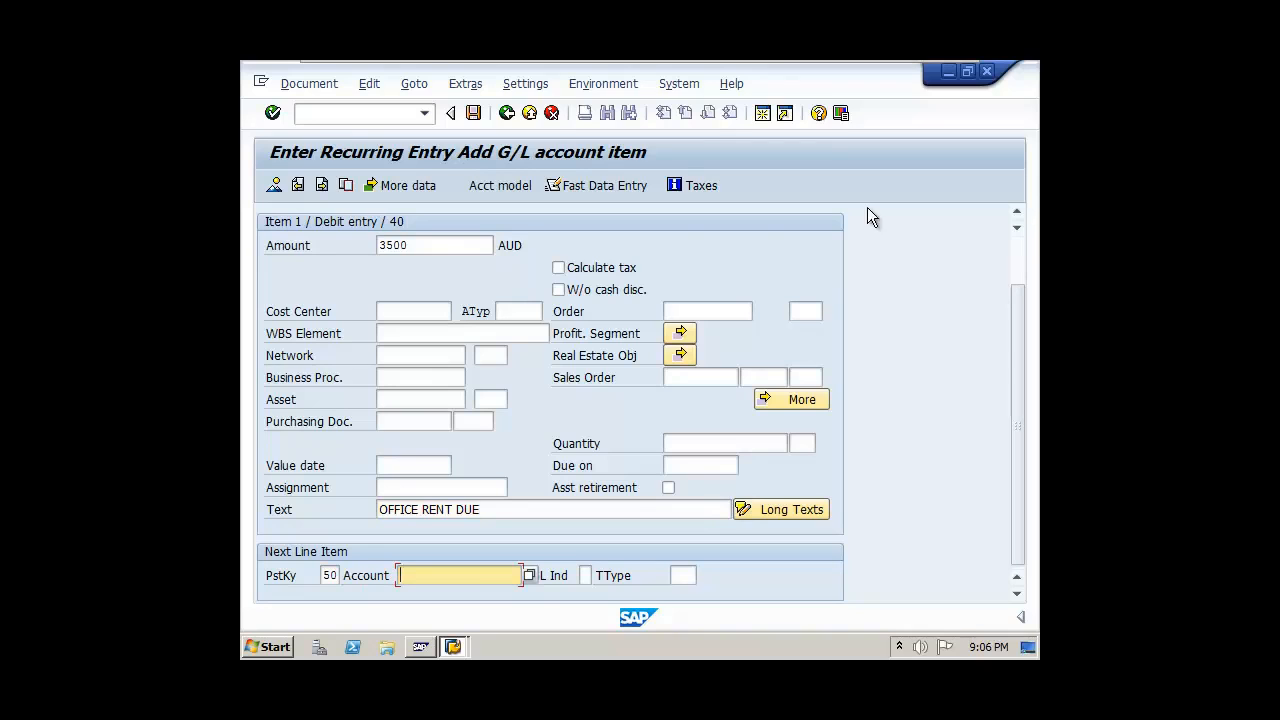
click(529, 575)
key(Return)
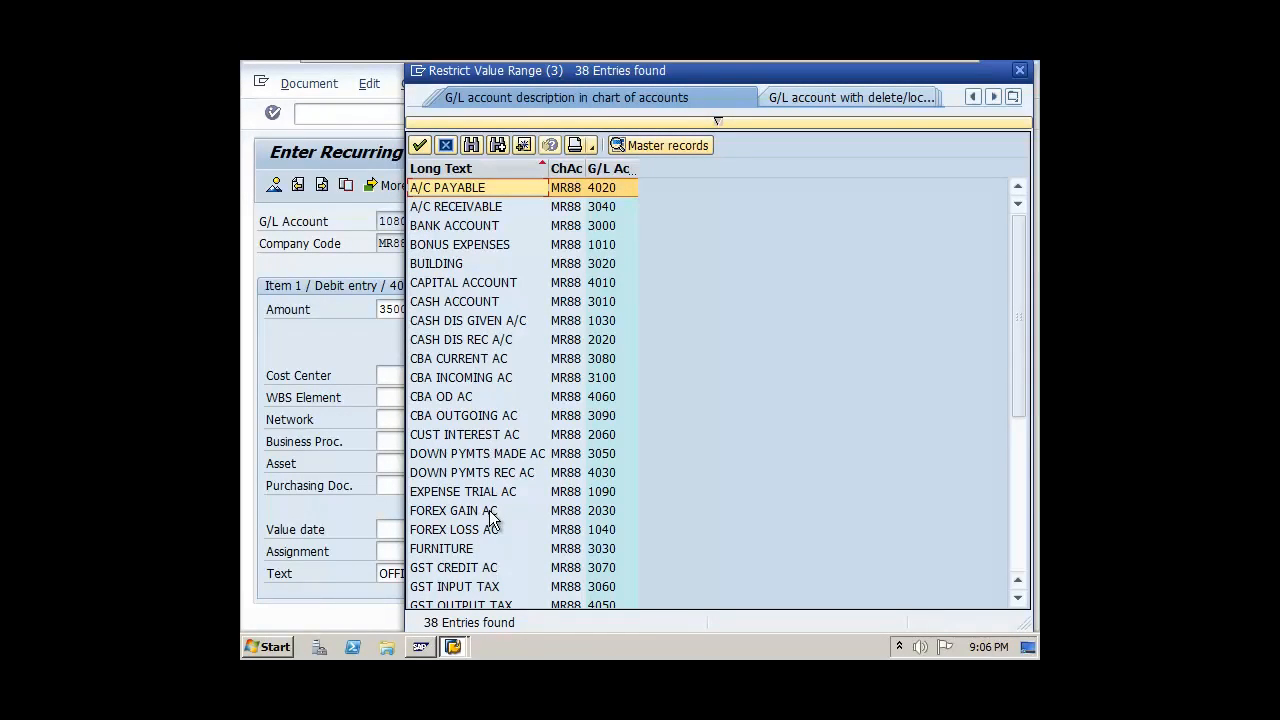
scroll(489, 510, down, 5)
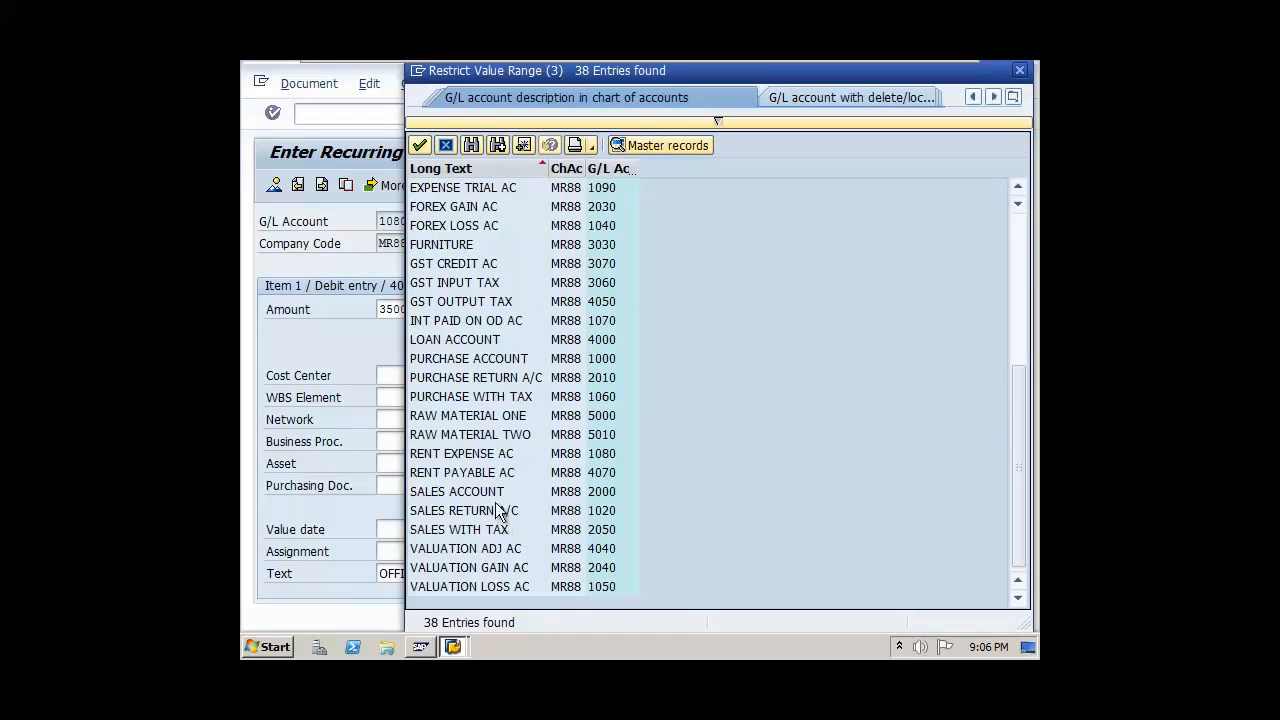
double_click(491, 472)
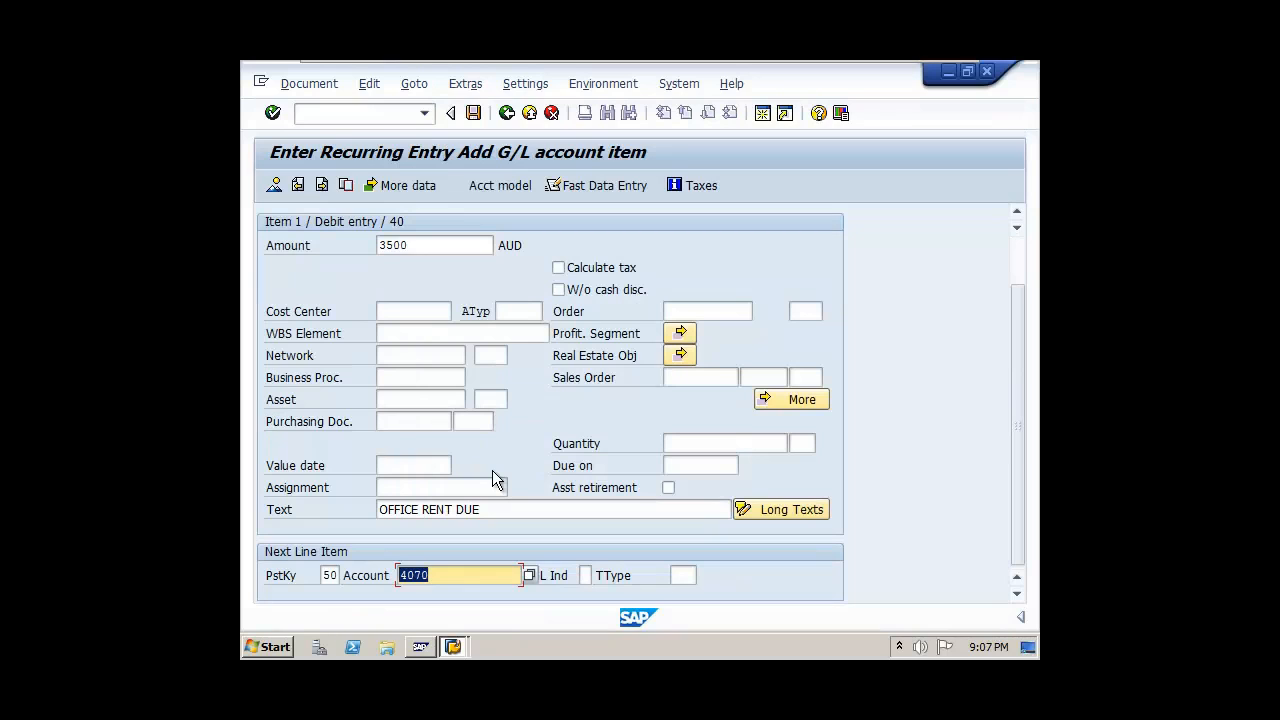
key(Return)
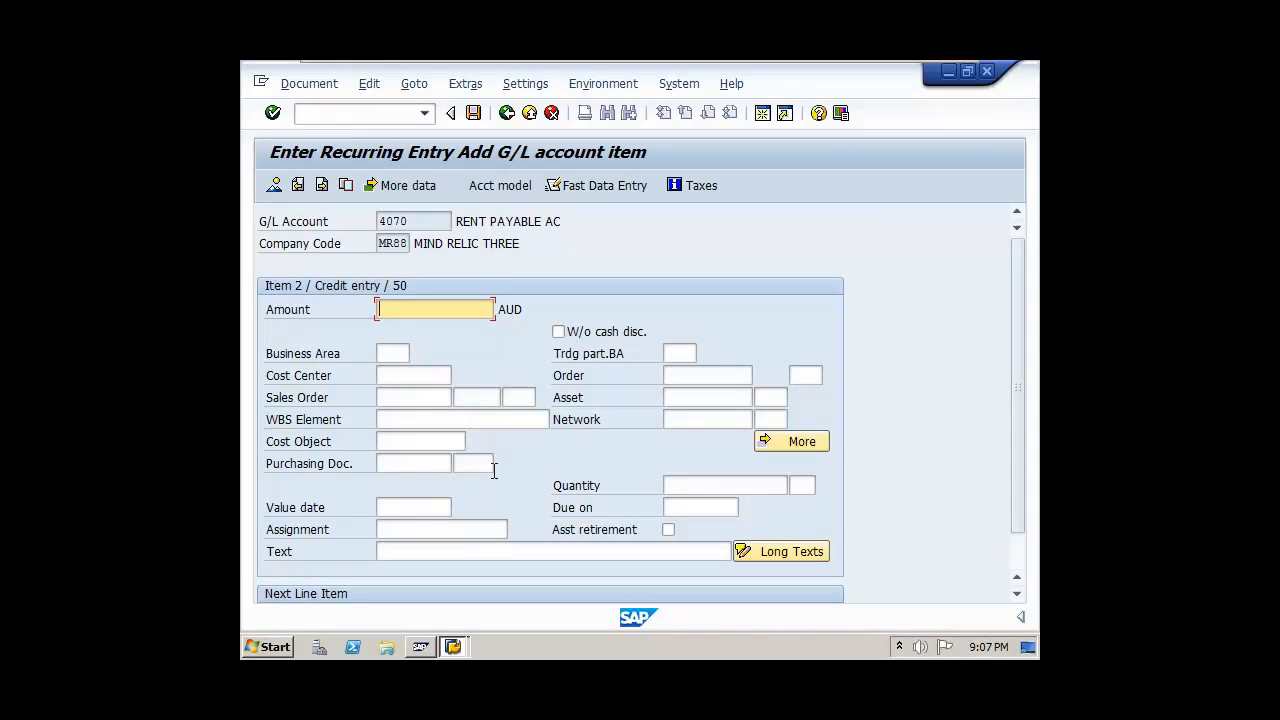
- Fill the rent payable credit item with * as the amount and + as the text to copy the debit item's values
text(*)
click(424, 557)
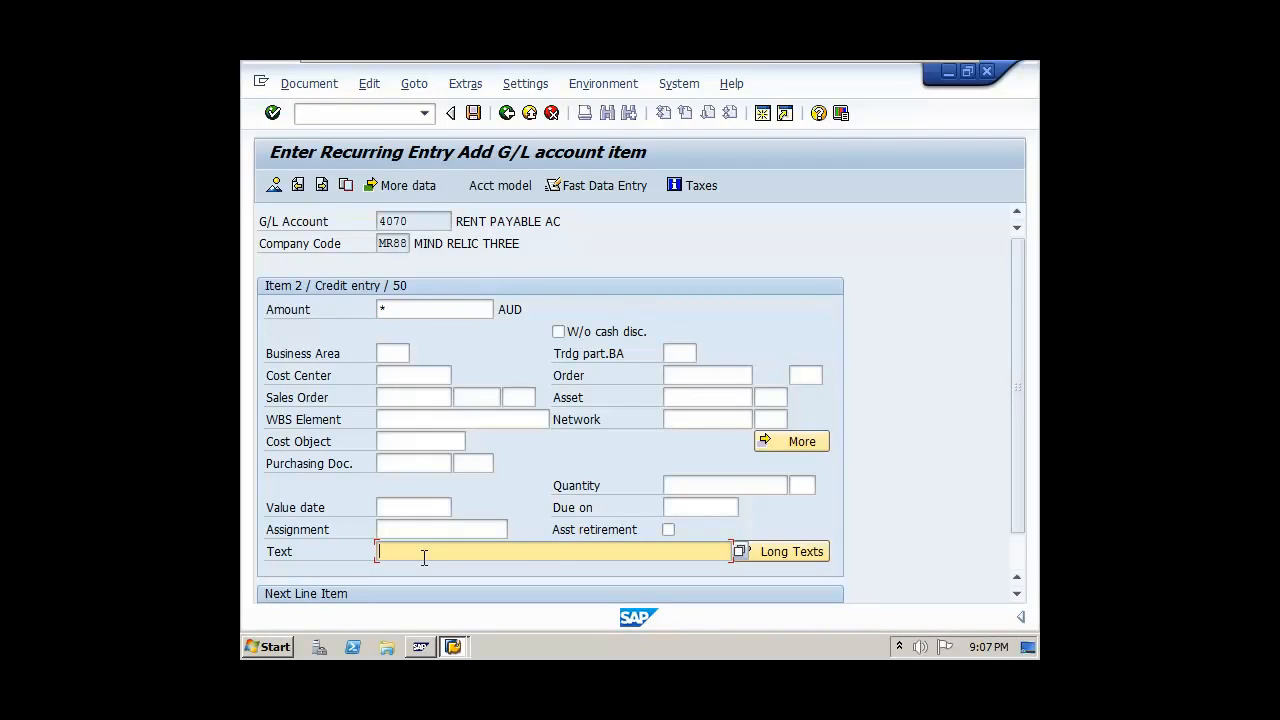
text(+)
key(Return)
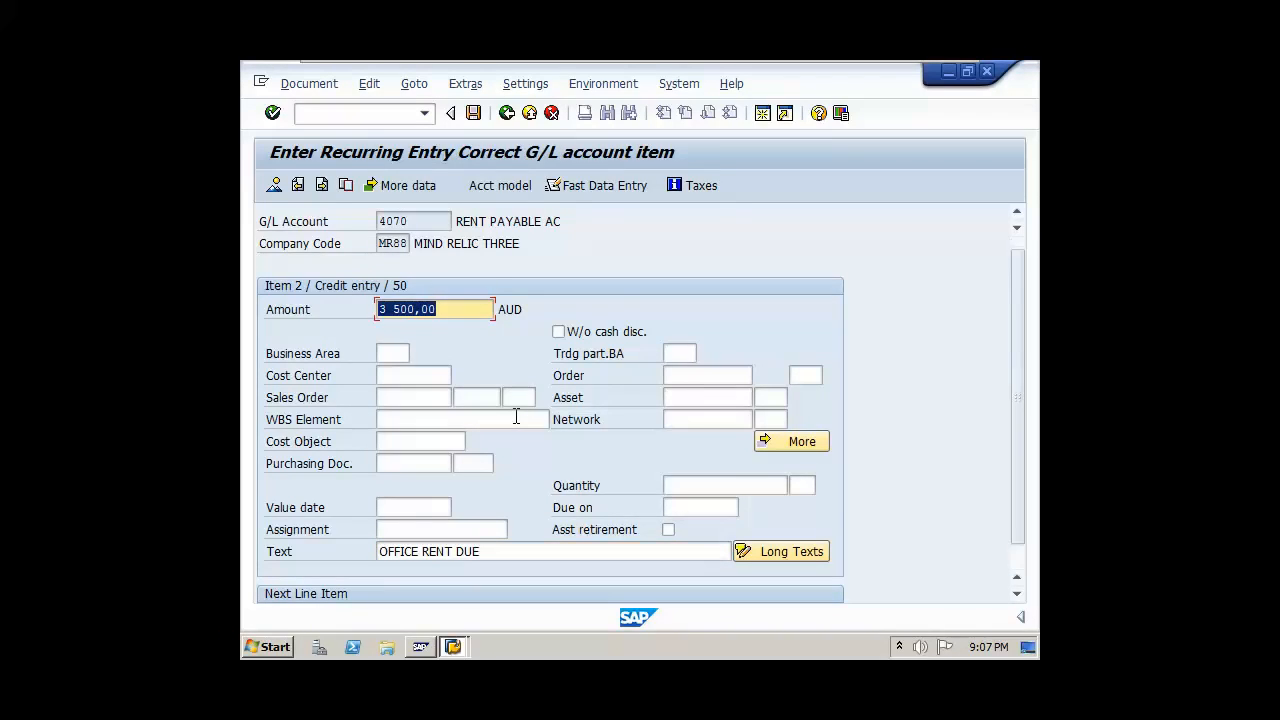
- Review the completed credit item and save the recurring entry document
scroll(516, 417, down, 1)
scroll(516, 417, up, 1)
scroll(516, 417, down, 1)
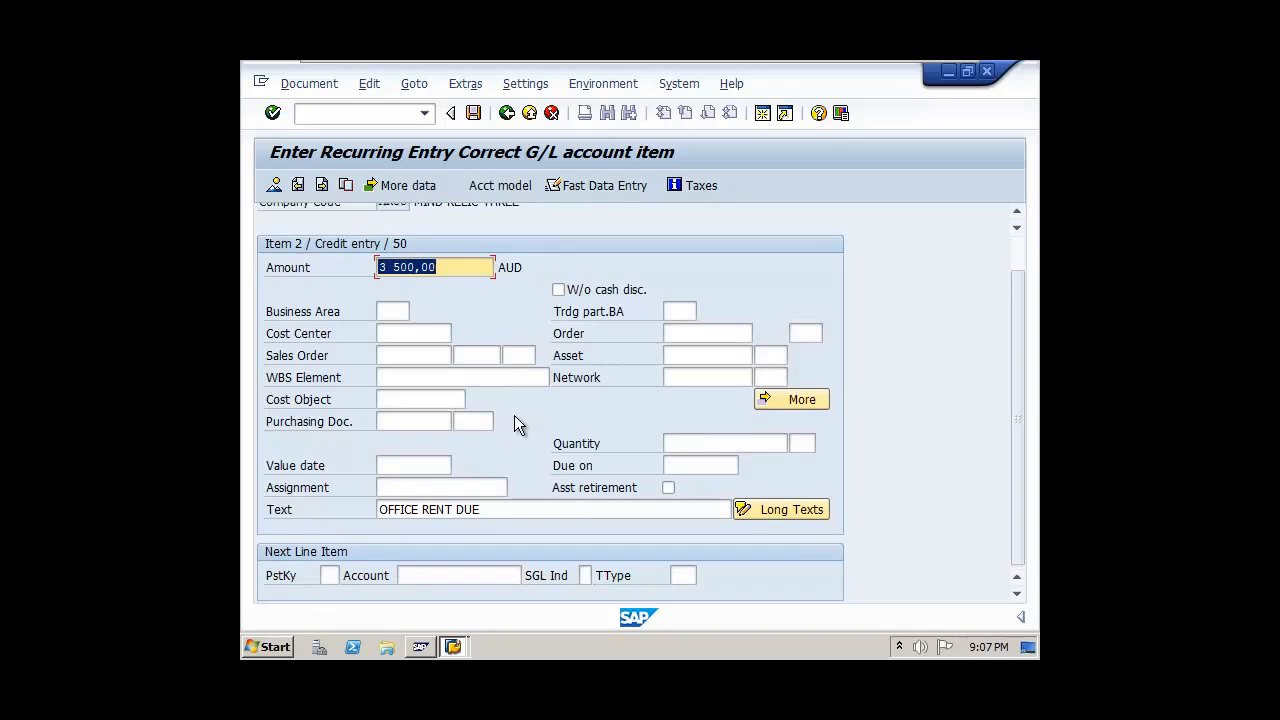
scroll(514, 421, up, 1)
click(475, 114)
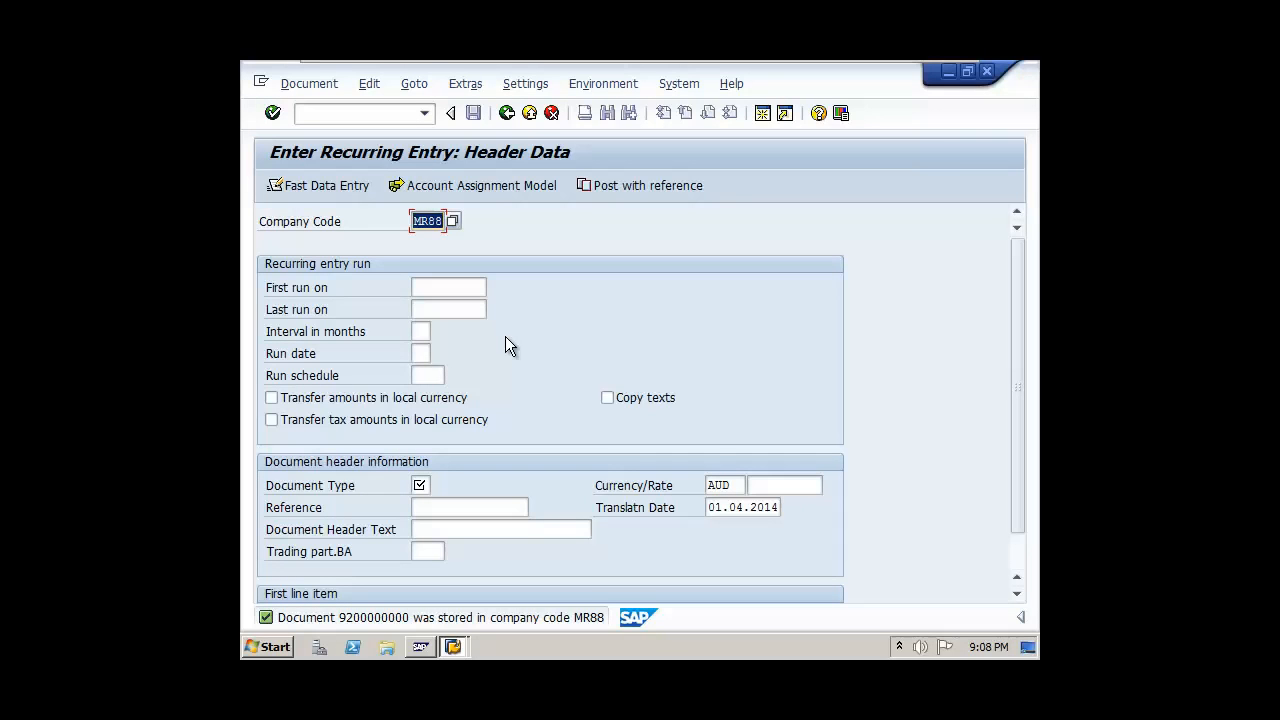
scroll(505, 336, down, 2)
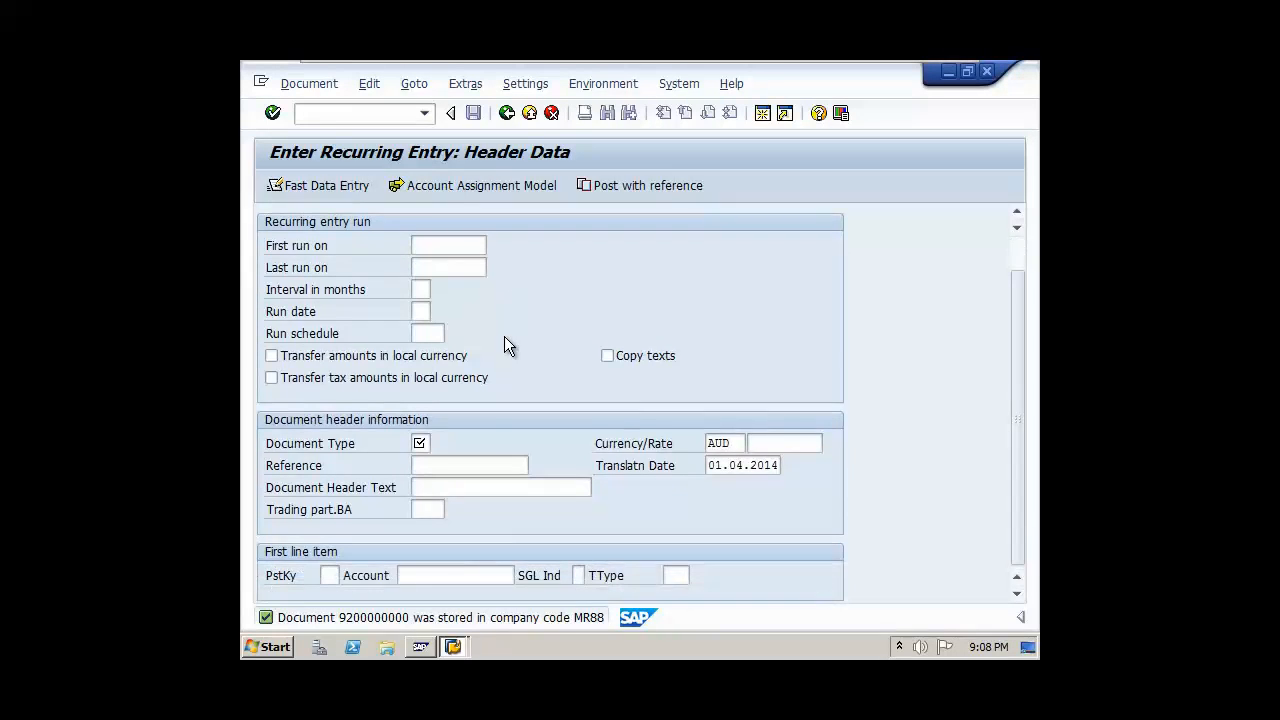
scroll(502, 337, up, 2)
mouse_move(886, 61)
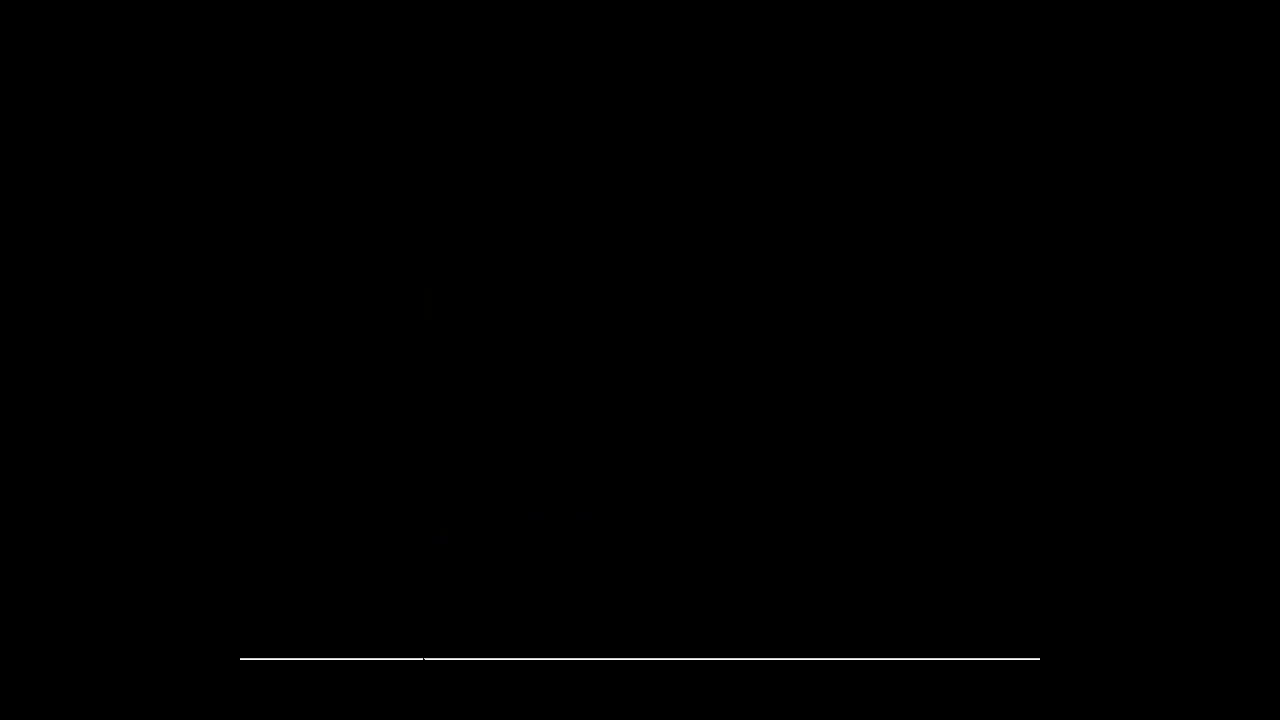
- Switch to the BANK ACCOUNTING PART THREE Word document and review the rent journal entries, highlighting the entry for rent becoming due
mouse_move(424, 659)
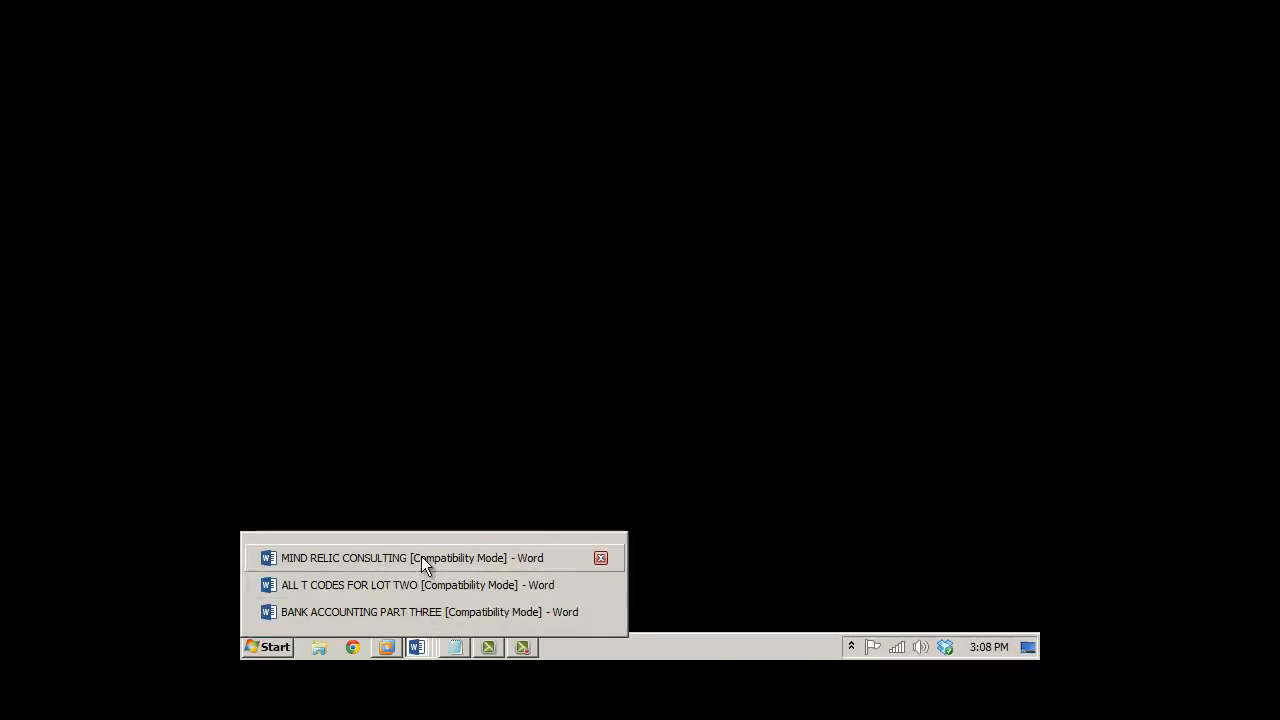
click(423, 611)
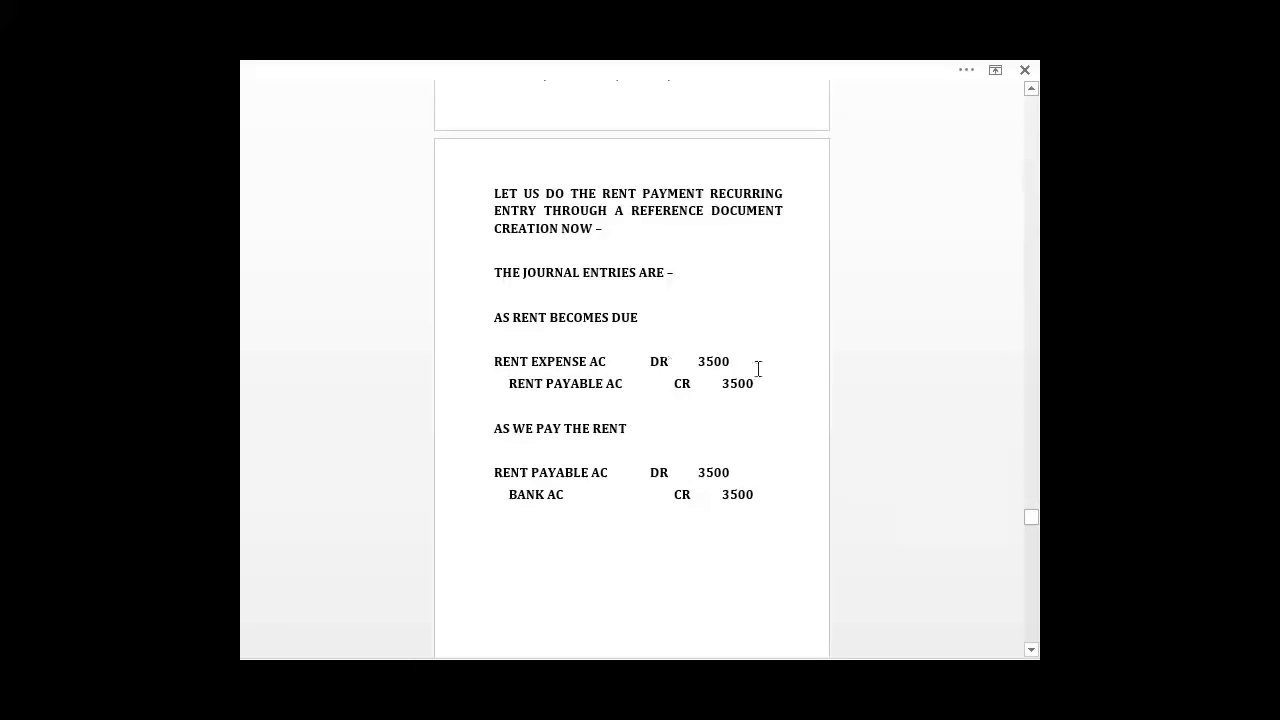
drag(780, 377, 491, 357)
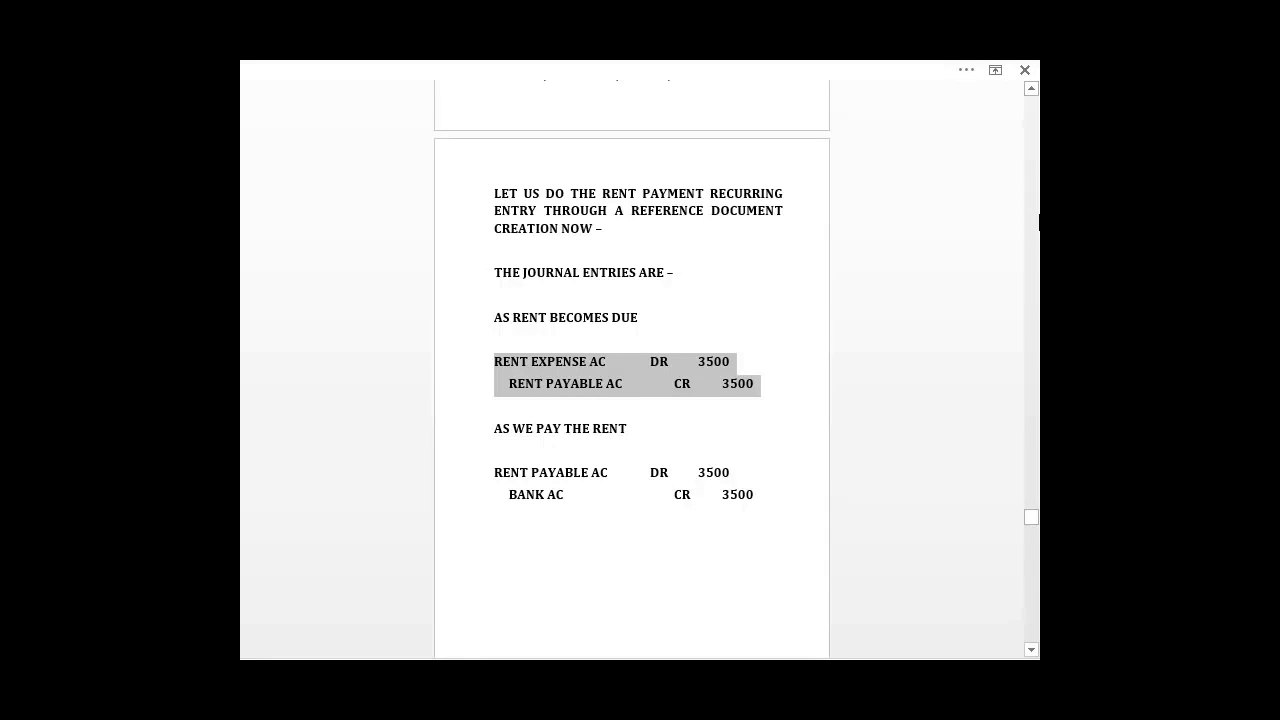
scroll(1037, 210, down, 5)
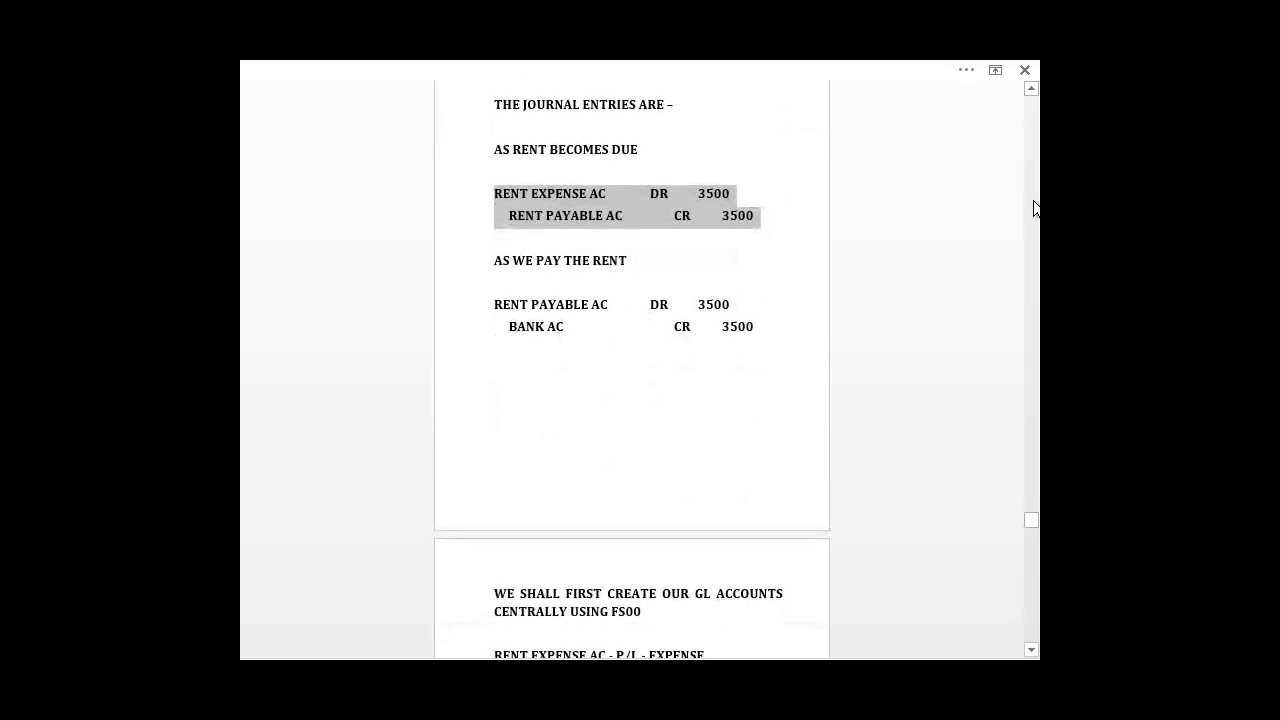
scroll(1035, 207, up, 3)
scroll(1035, 207, up, 3)
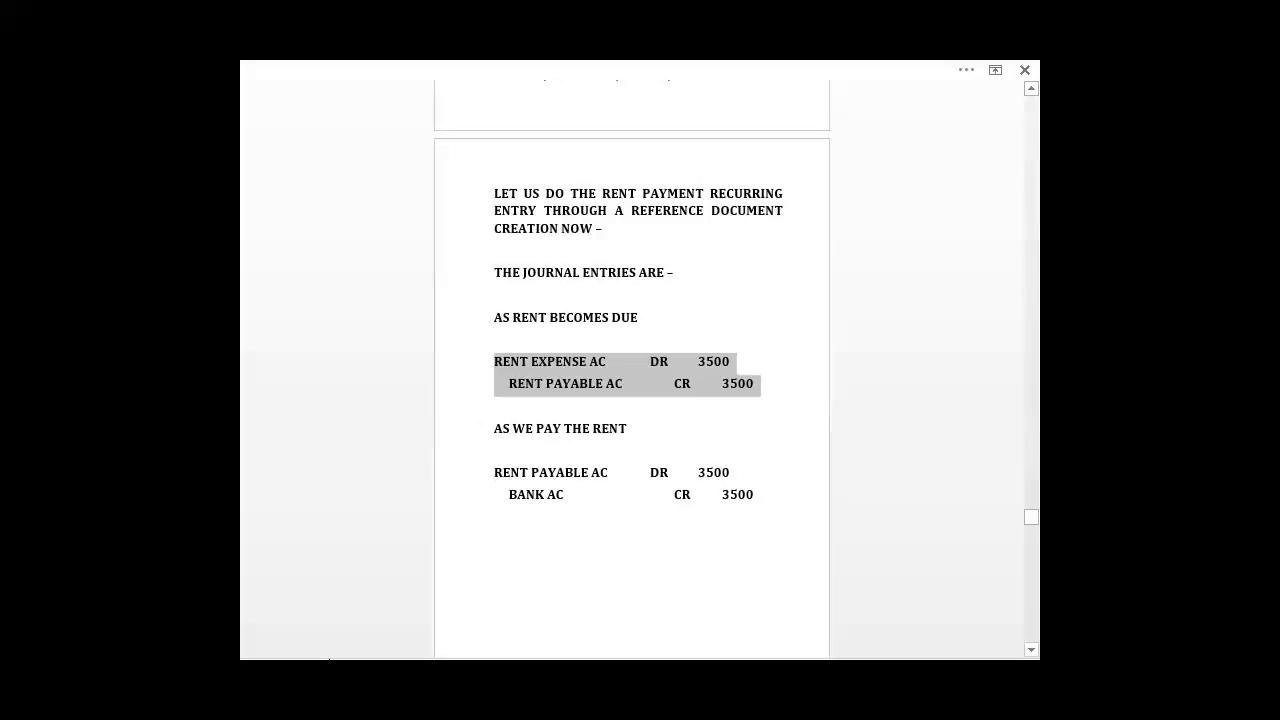
- Switch back to SAP, leave the recurring entry transaction, and expand Accounting, Financial Accounting and General Ledger in the SAP Easy Access tree
click(390, 649)
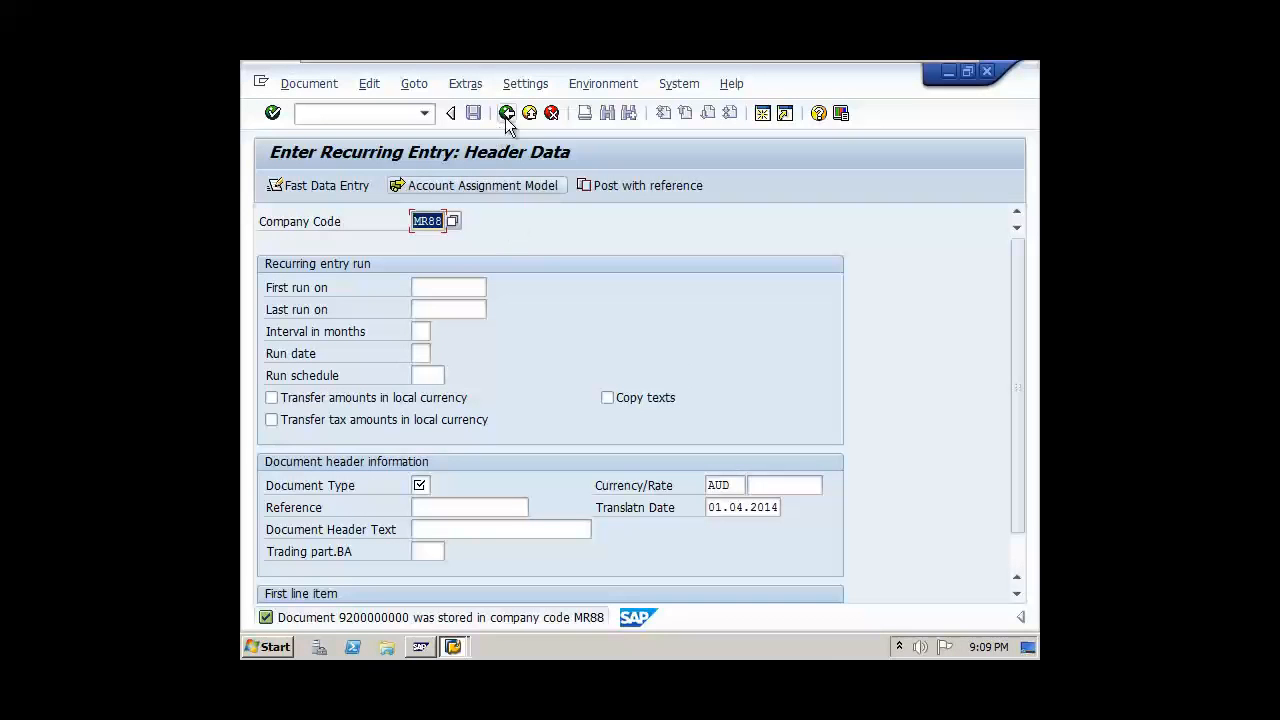
click(530, 114)
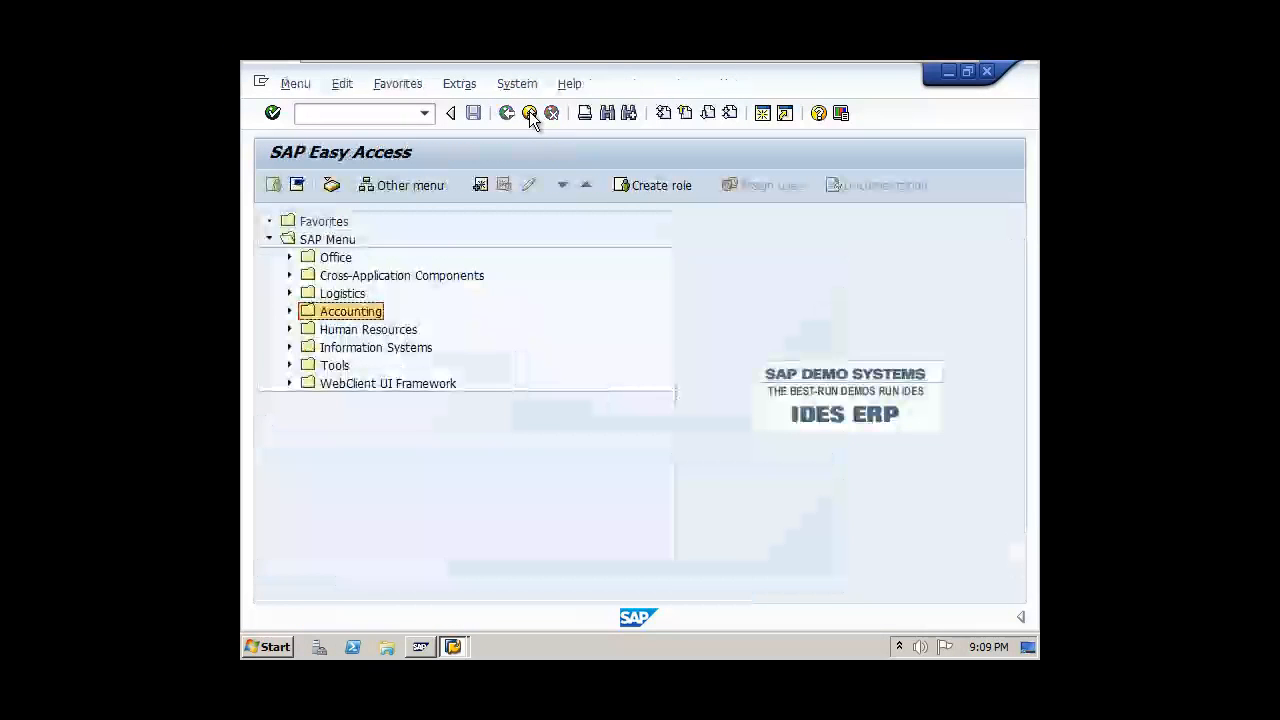
click(290, 313)
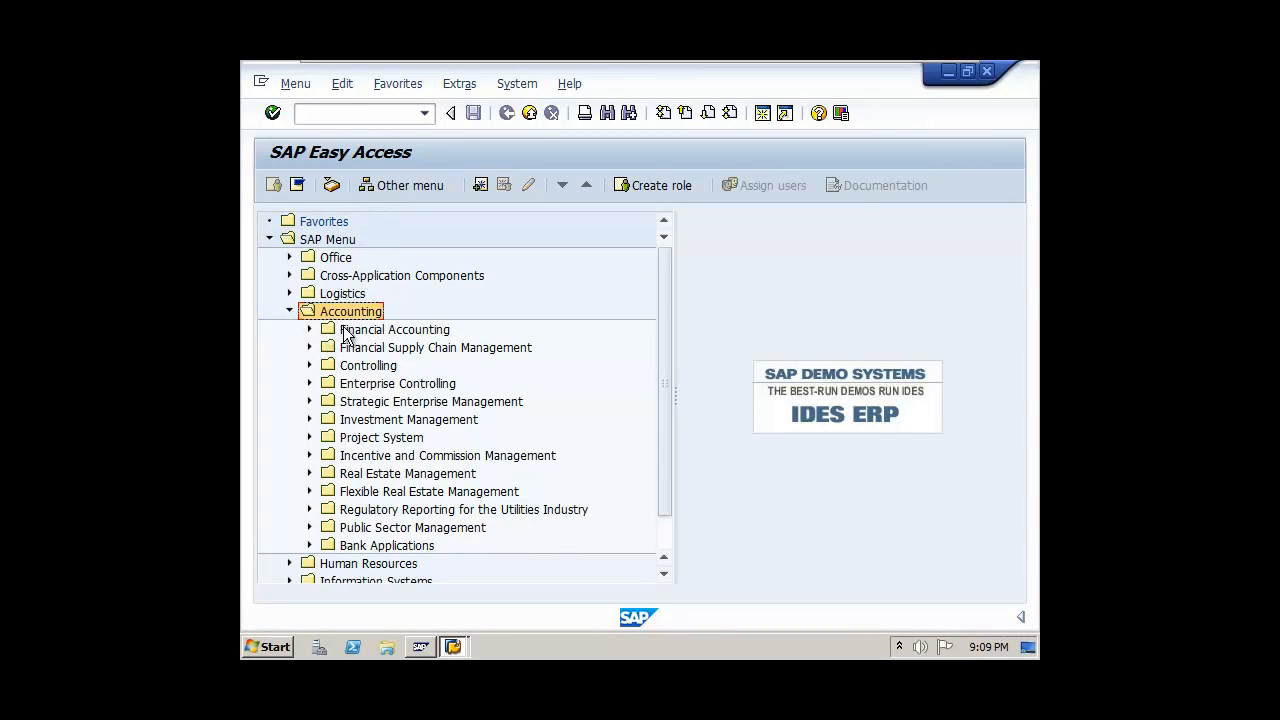
click(310, 331)
click(329, 349)
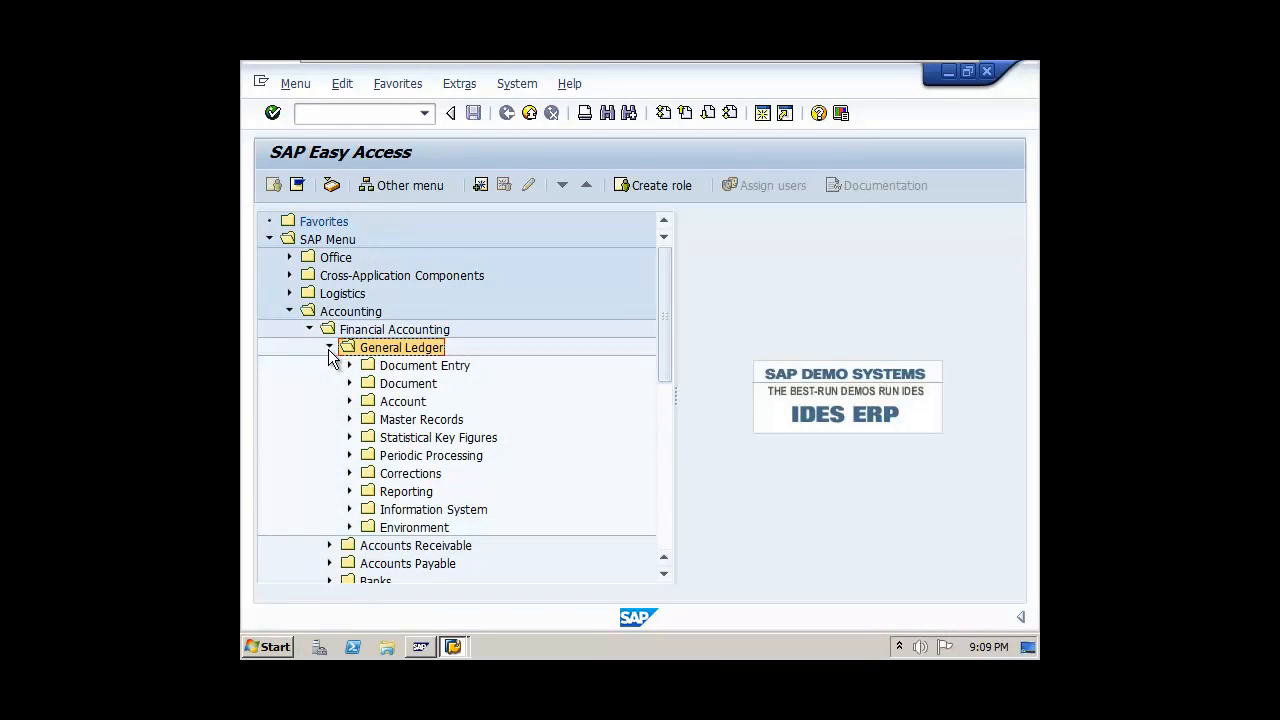
- Expand Periodic Processing and Recurring Entries under General Ledger and open transaction F.15 - Lists
click(403, 457)
click(349, 456)
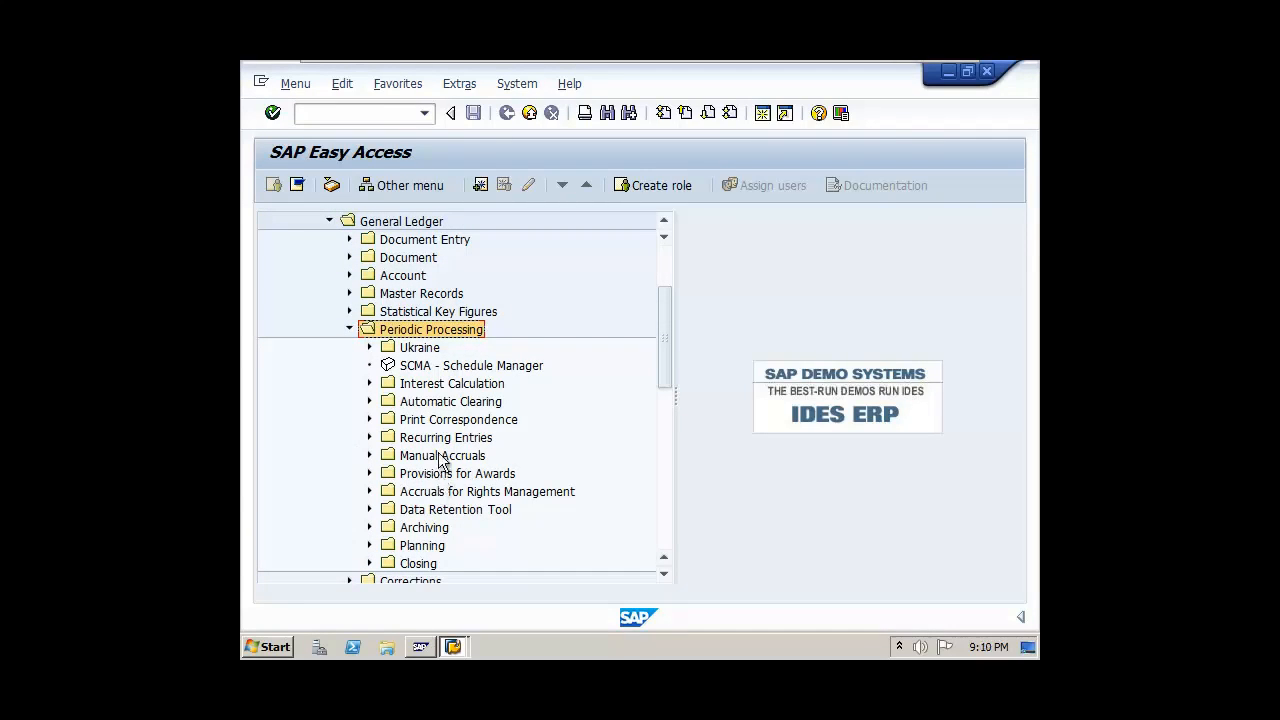
click(444, 438)
click(368, 439)
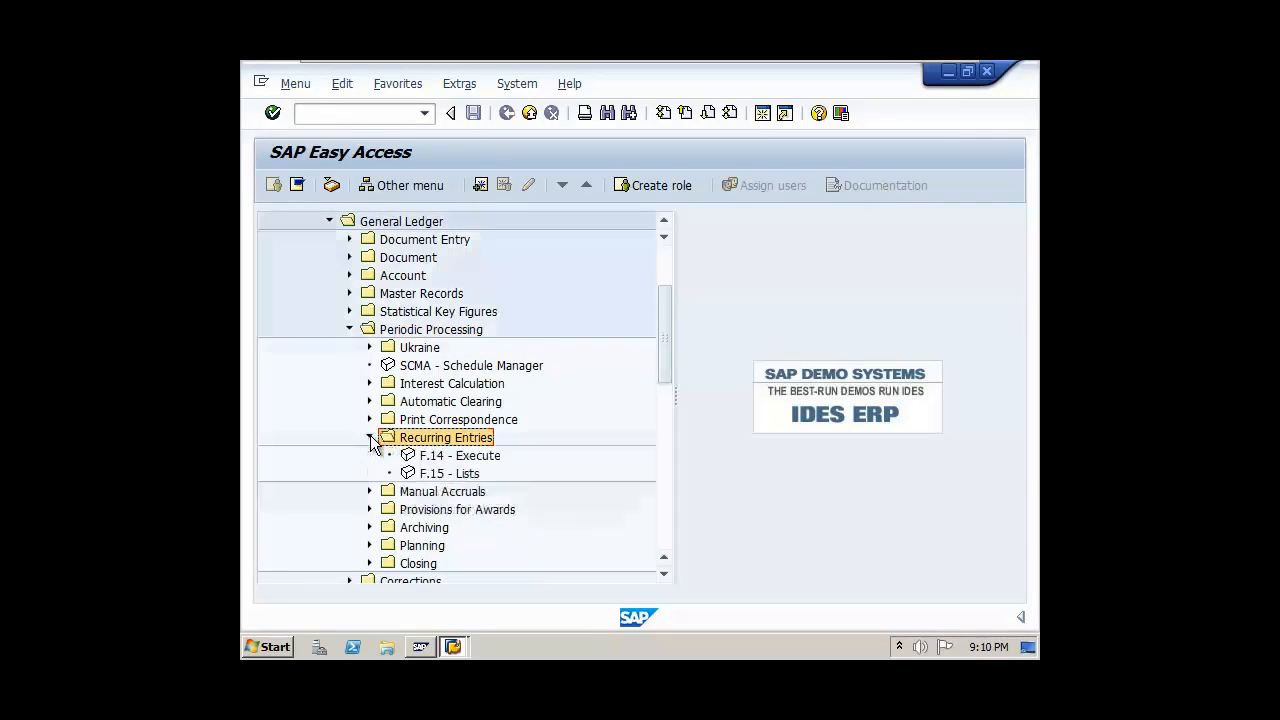
click(440, 474)
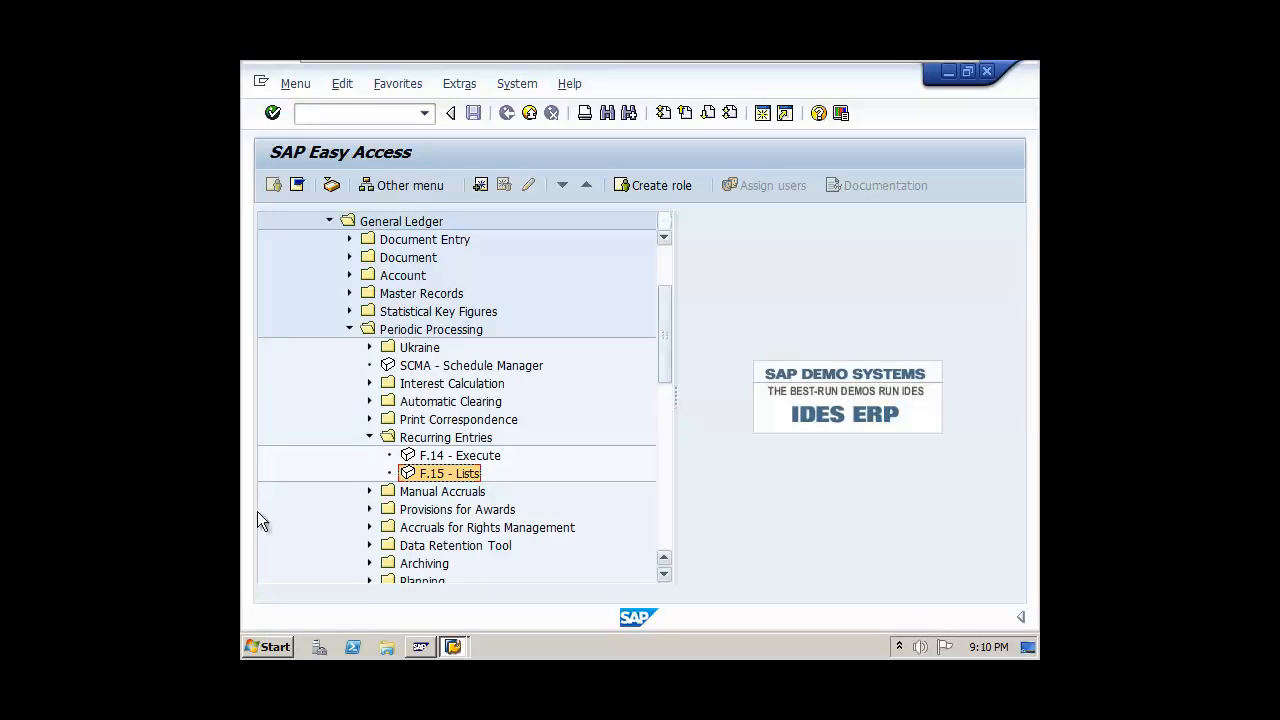
double_click(440, 474)
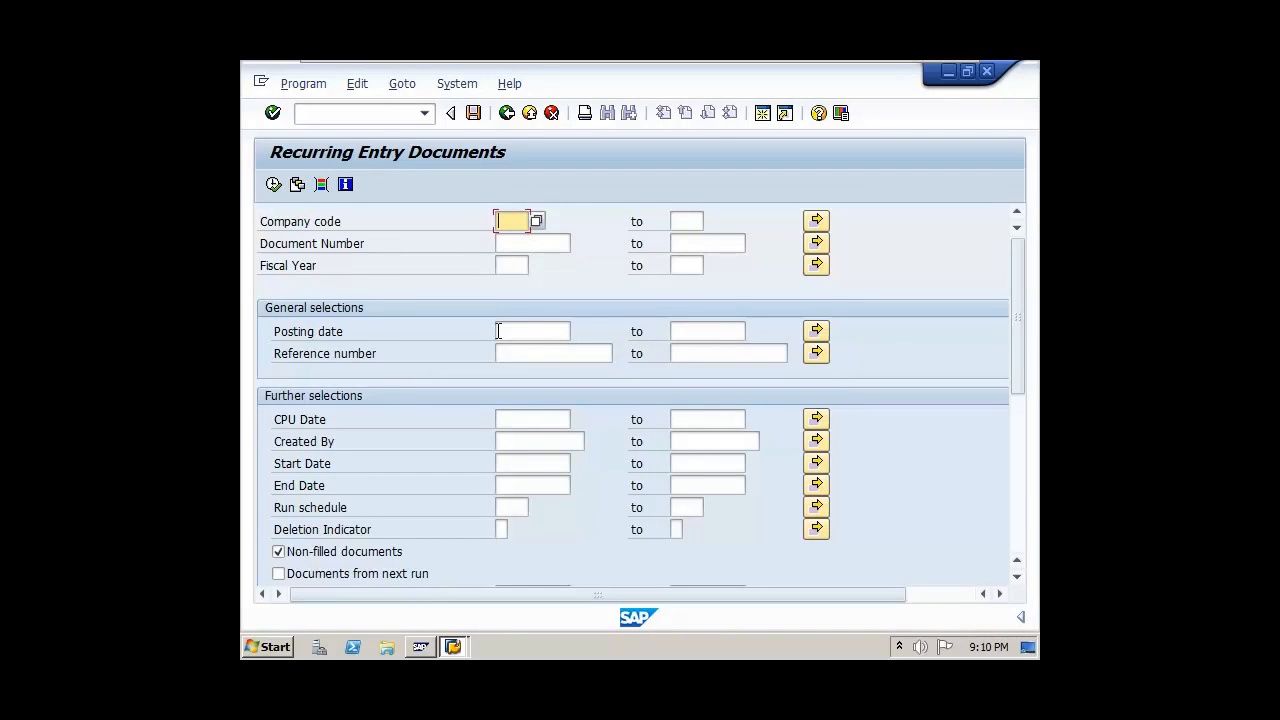
- Run the recurring entry documents list for company code MR88 and fiscal year 2013
text(MR88)
click(512, 264)
text(2013)
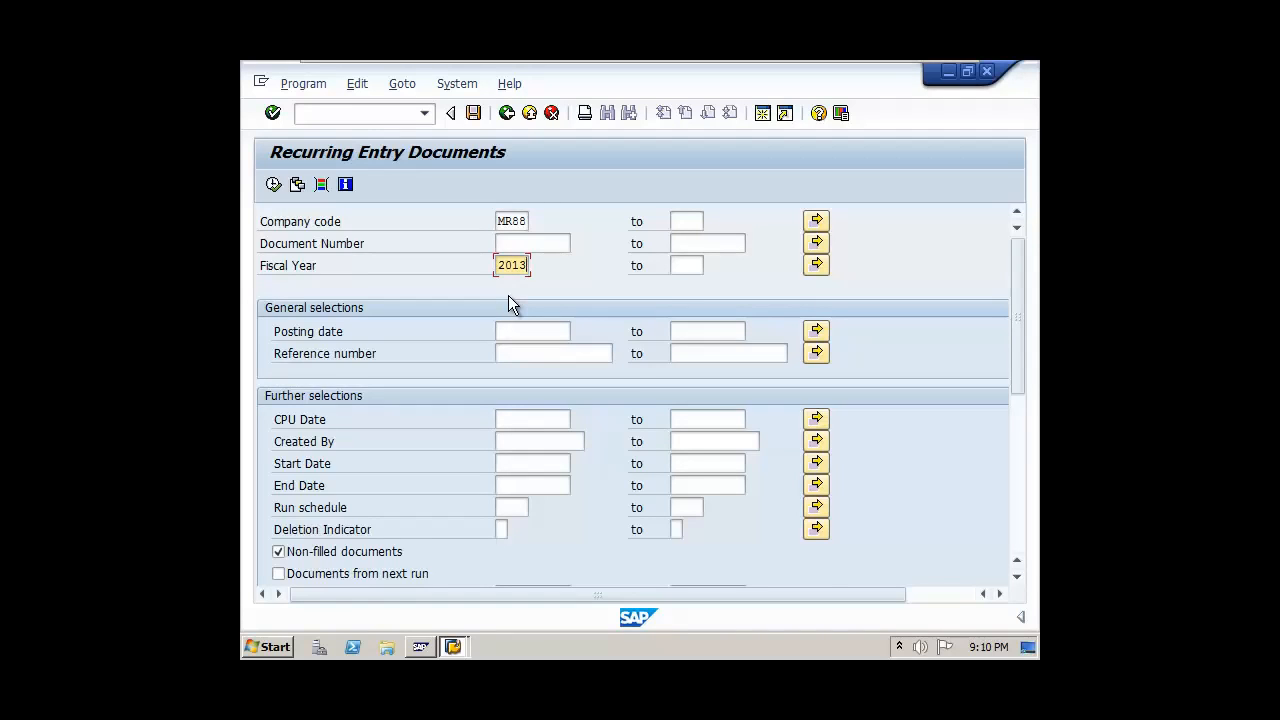
scroll(508, 295, down, 5)
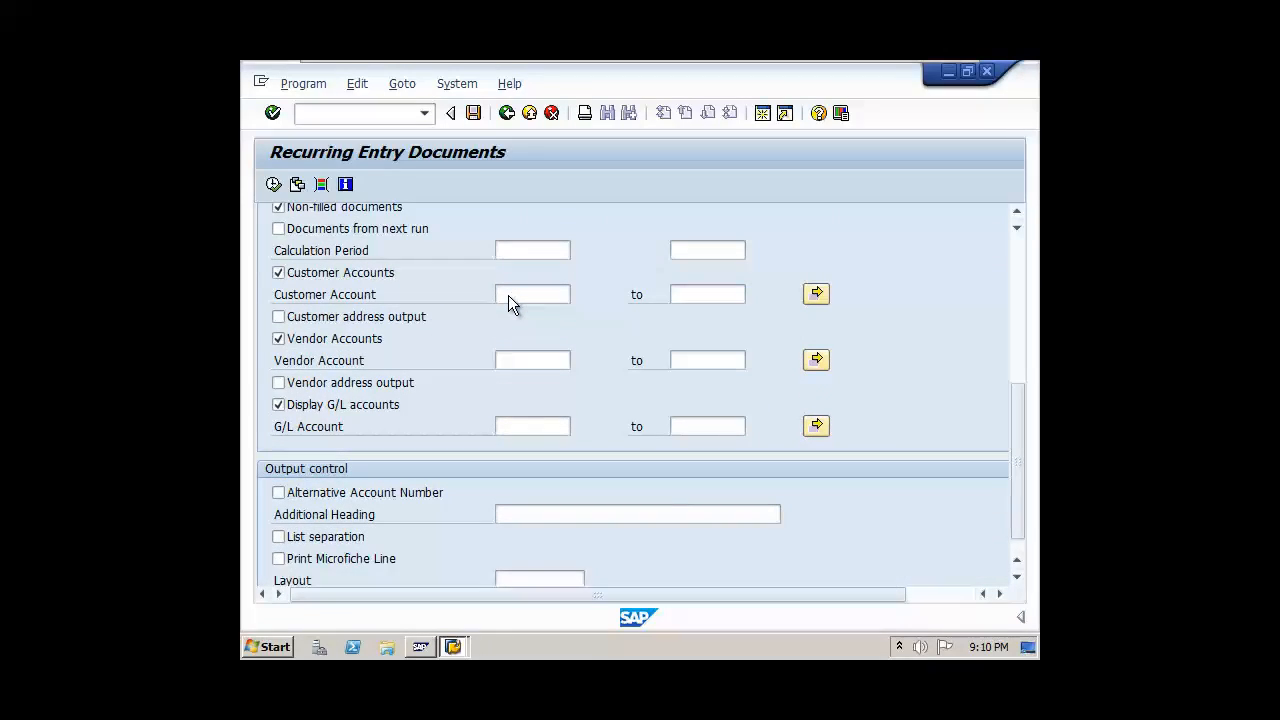
scroll(508, 295, down, 1)
scroll(508, 295, up, 2)
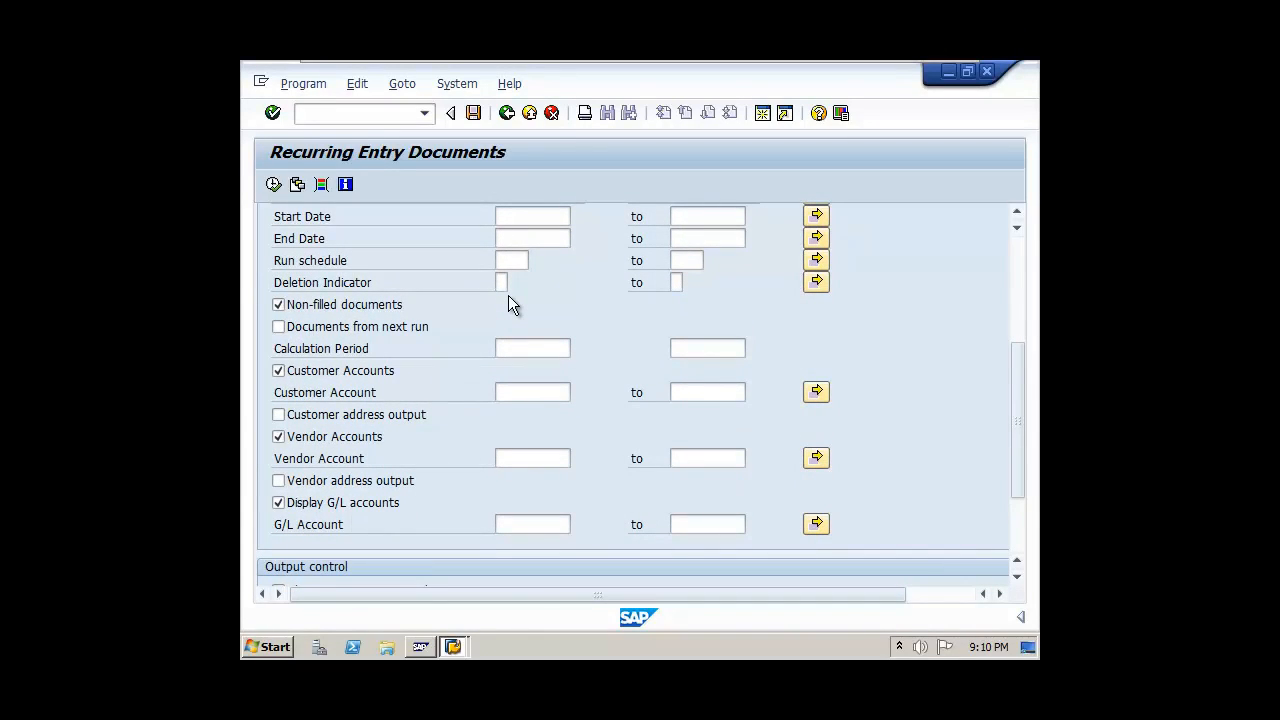
scroll(508, 295, up, 4)
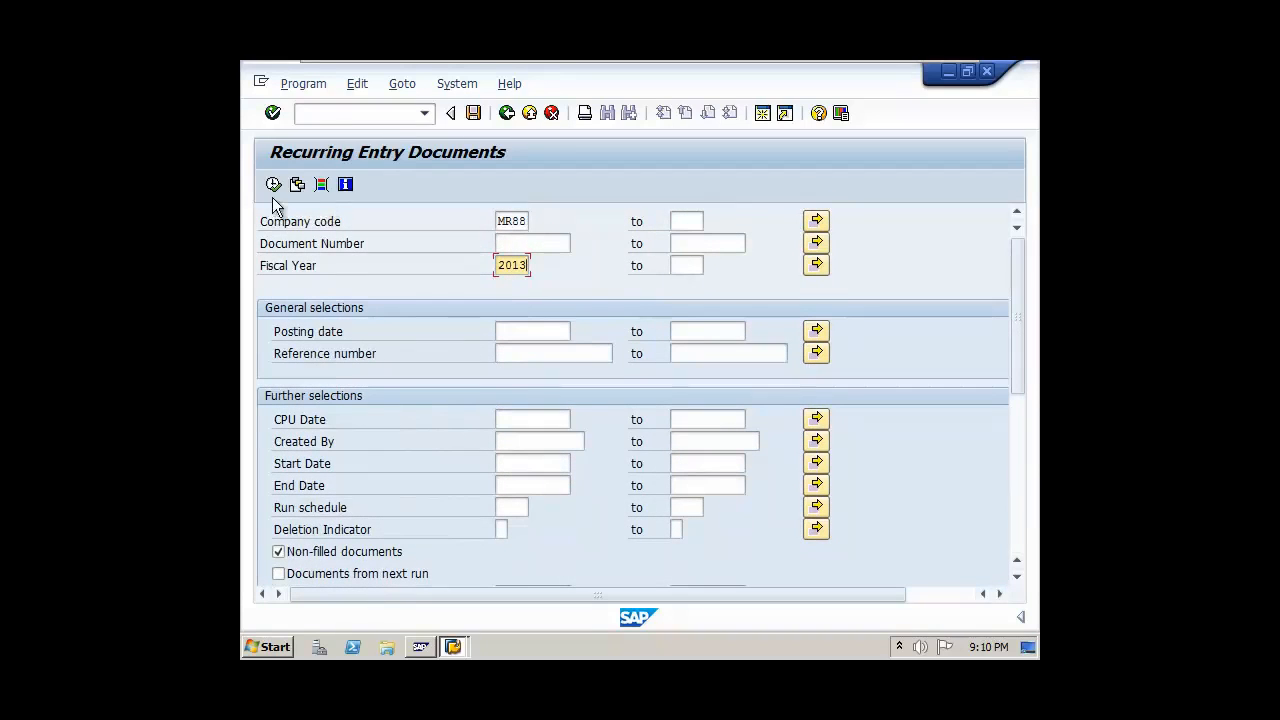
click(274, 186)
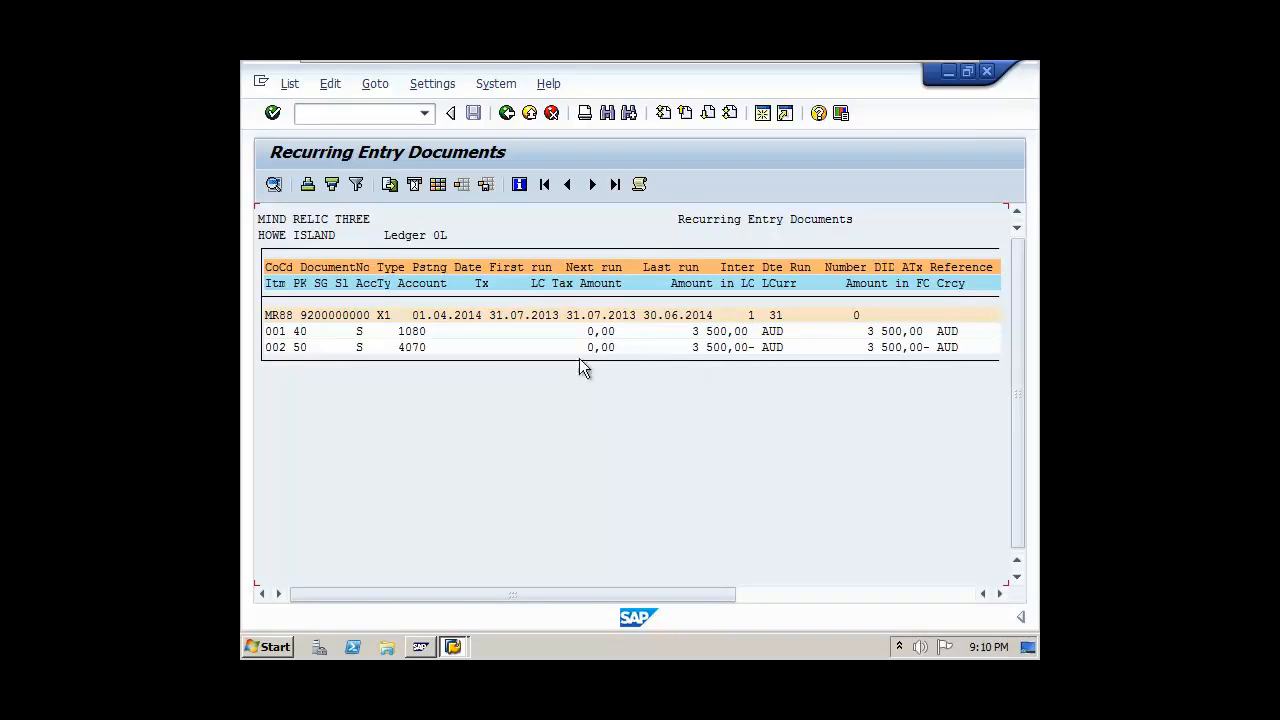
- Check the listed recurring document's line items and amounts against the rent journal entry in the Word document, returning to SAP
click(711, 333)
mouse_move(736, 62)
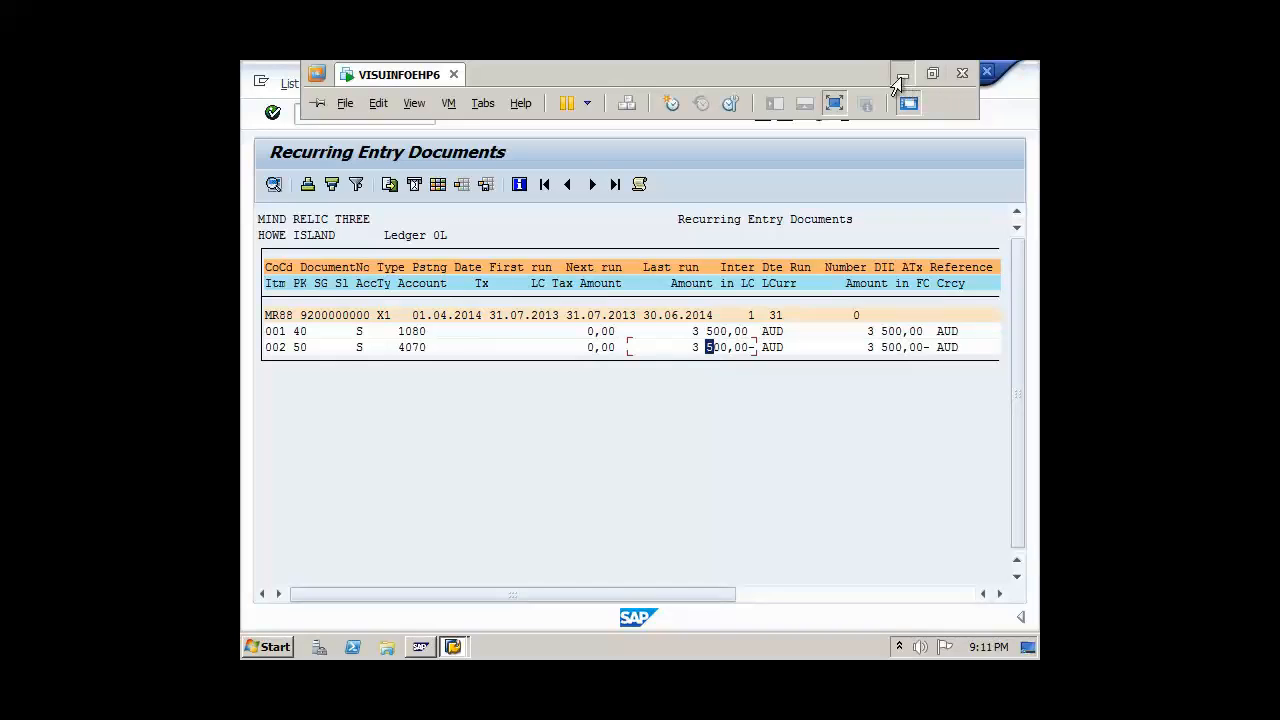
click(904, 79)
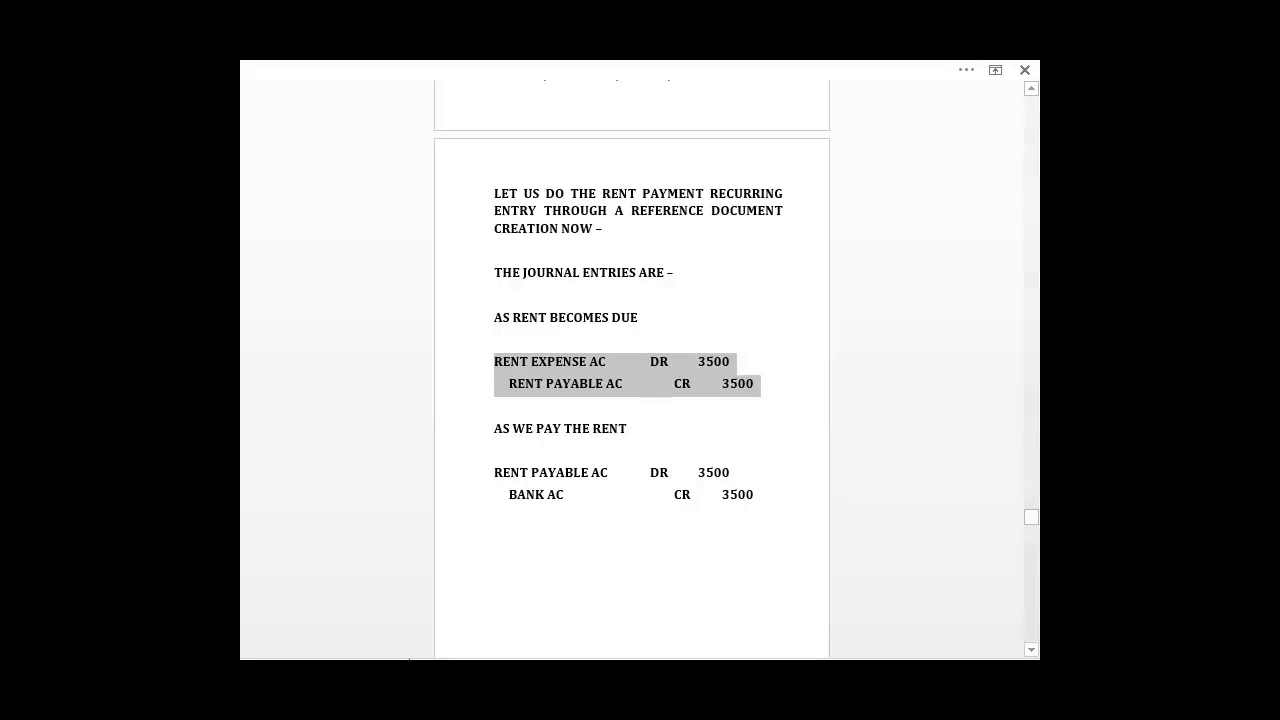
click(456, 647)
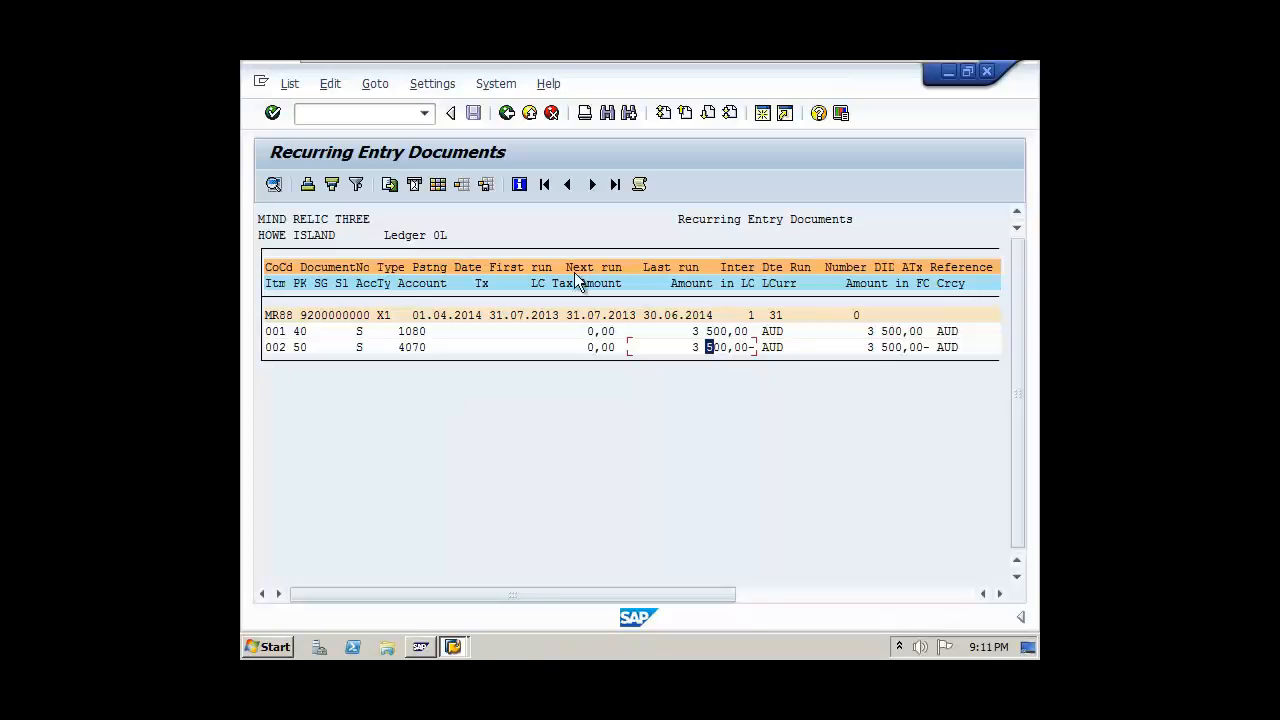
- Exit the recurring documents list and open transaction F.14 - Execute under Recurring Entries
click(529, 113)
click(529, 113)
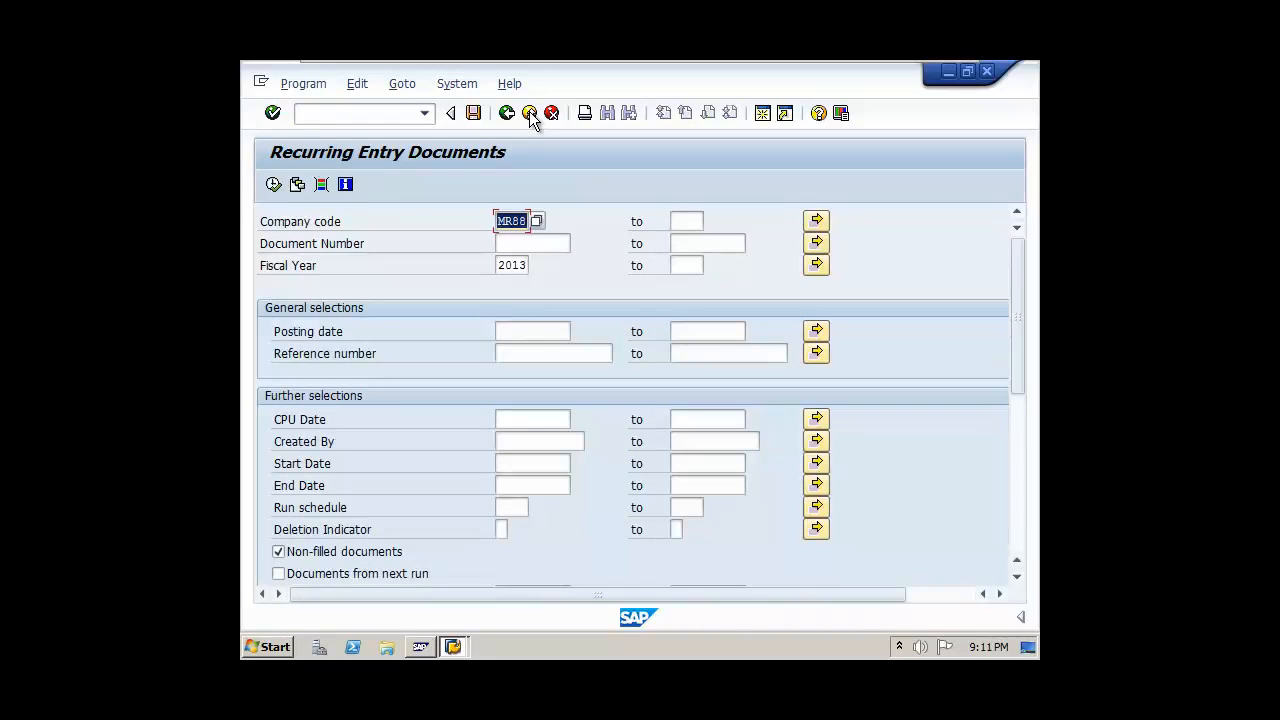
click(529, 113)
click(455, 456)
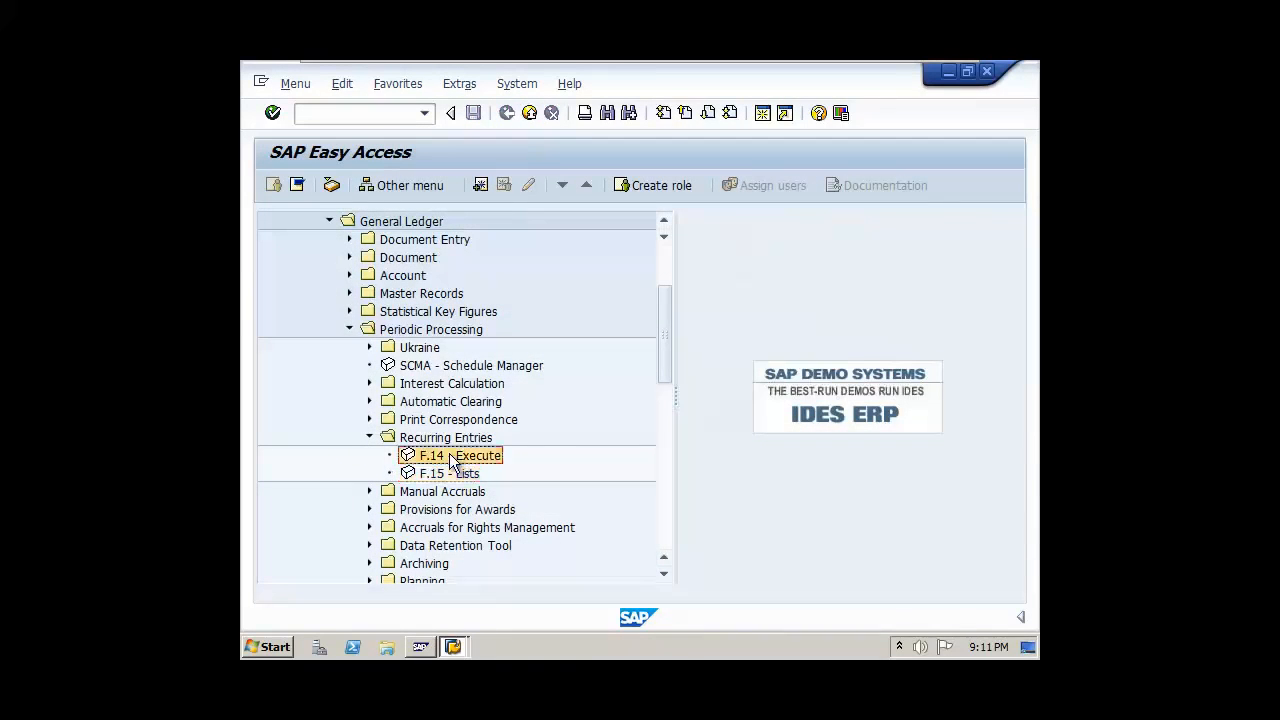
double_click(450, 456)
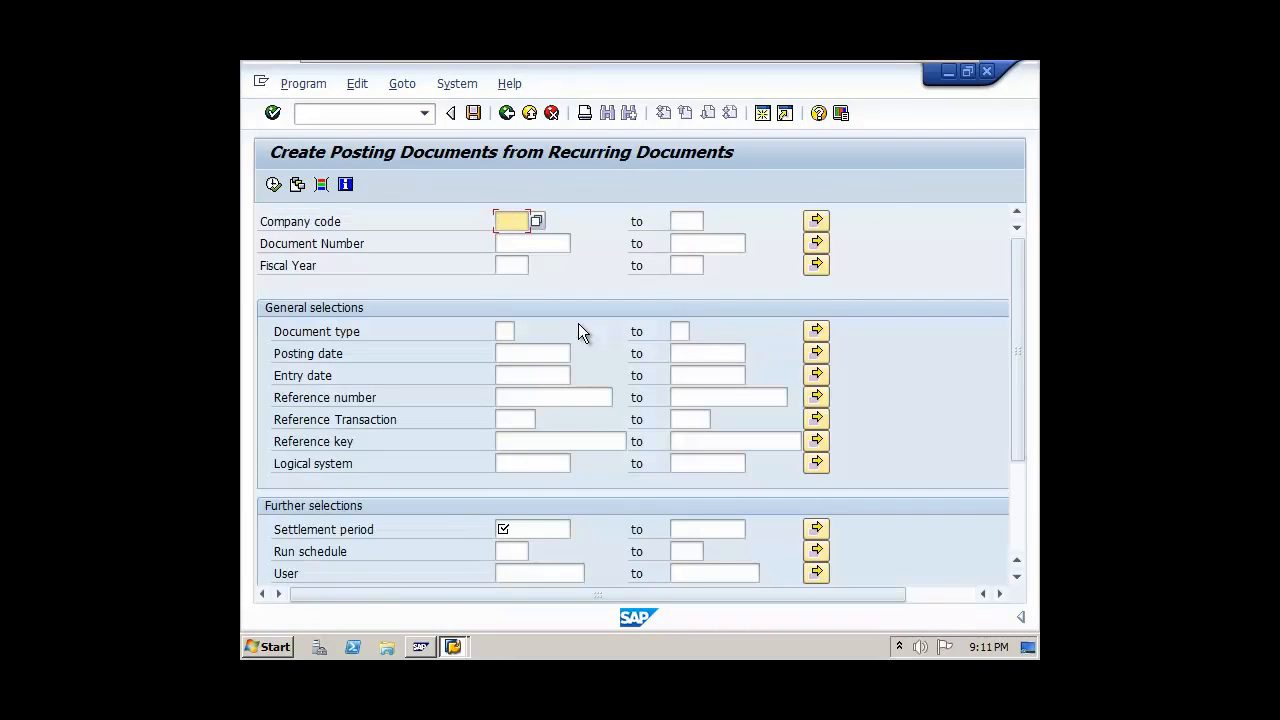
- Restrict the posting document creation to company code MR88 and fiscal year 2013
text(MR88)
key(Tab)
key(Tab)
key(Tab)
key(Tab)
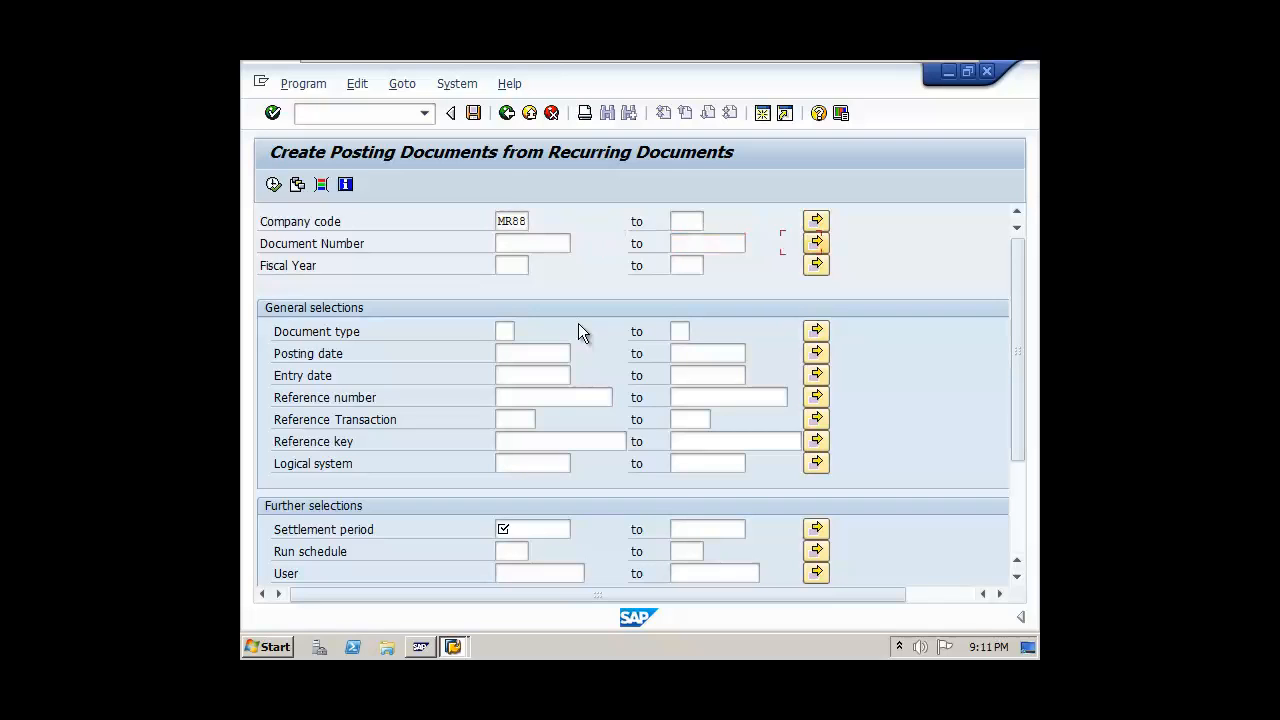
key(Tab)
text(2013)
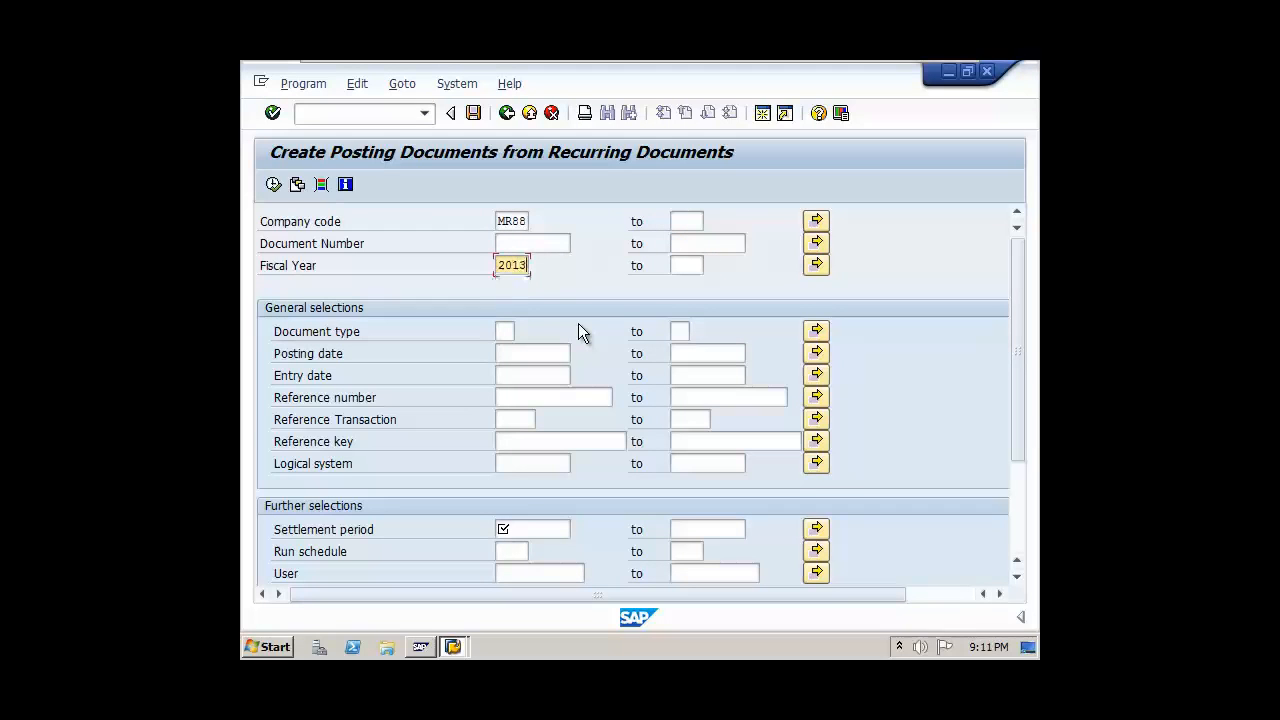
- Set the settlement period from 31.07.2013 to 30.06.2014 and execute the program to create the batch input session
scroll(517, 391, down, 3)
click(510, 382)
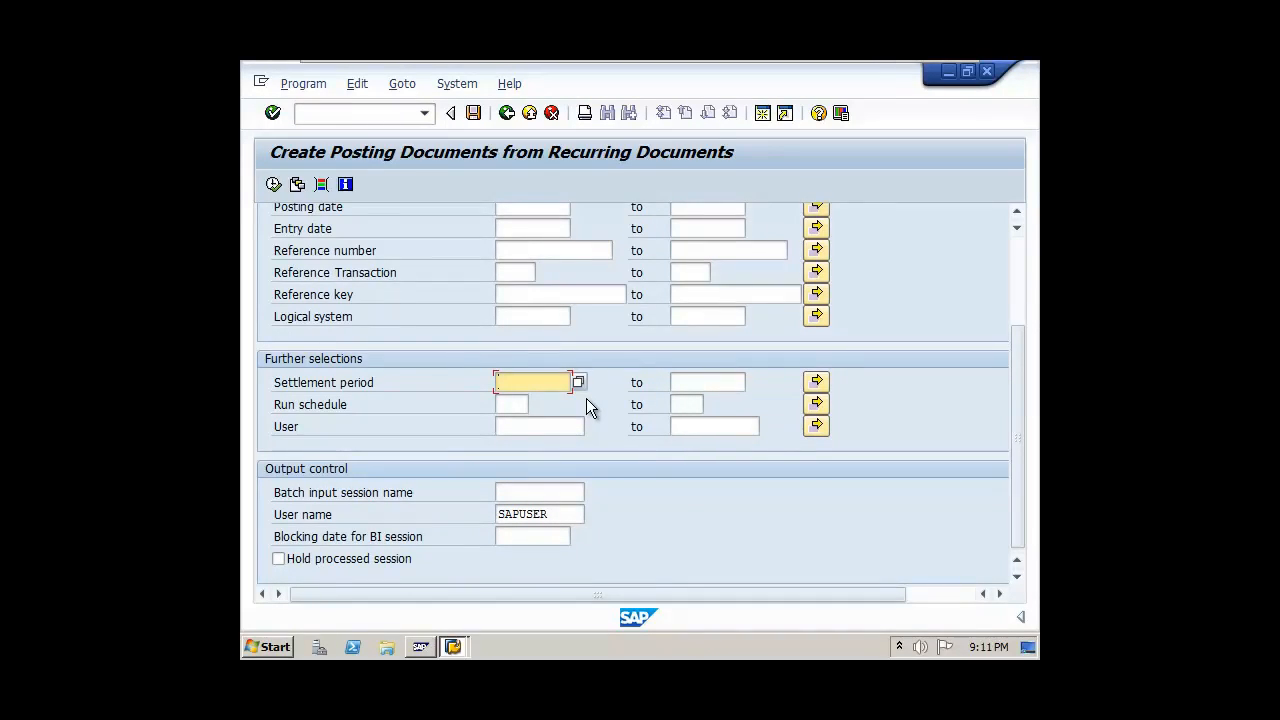
text(31.07.2013)
key(Tab)
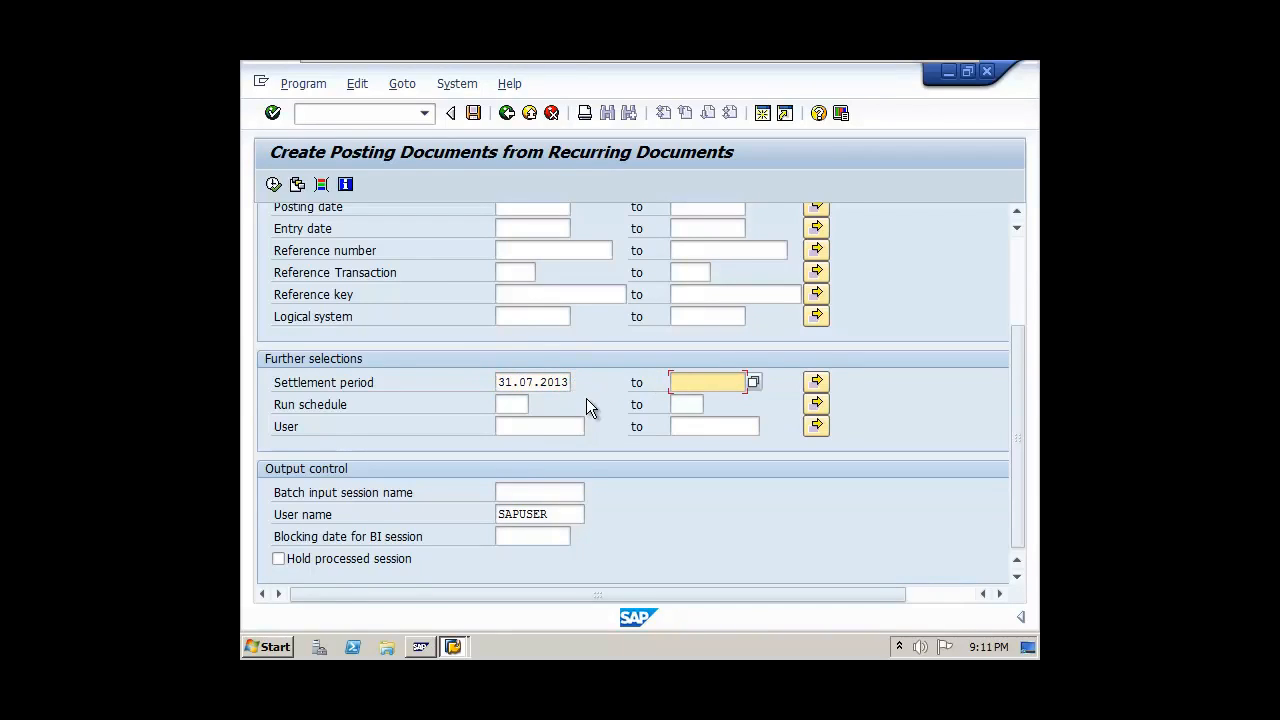
text(30.06.2014)
scroll(551, 389, up, 3)
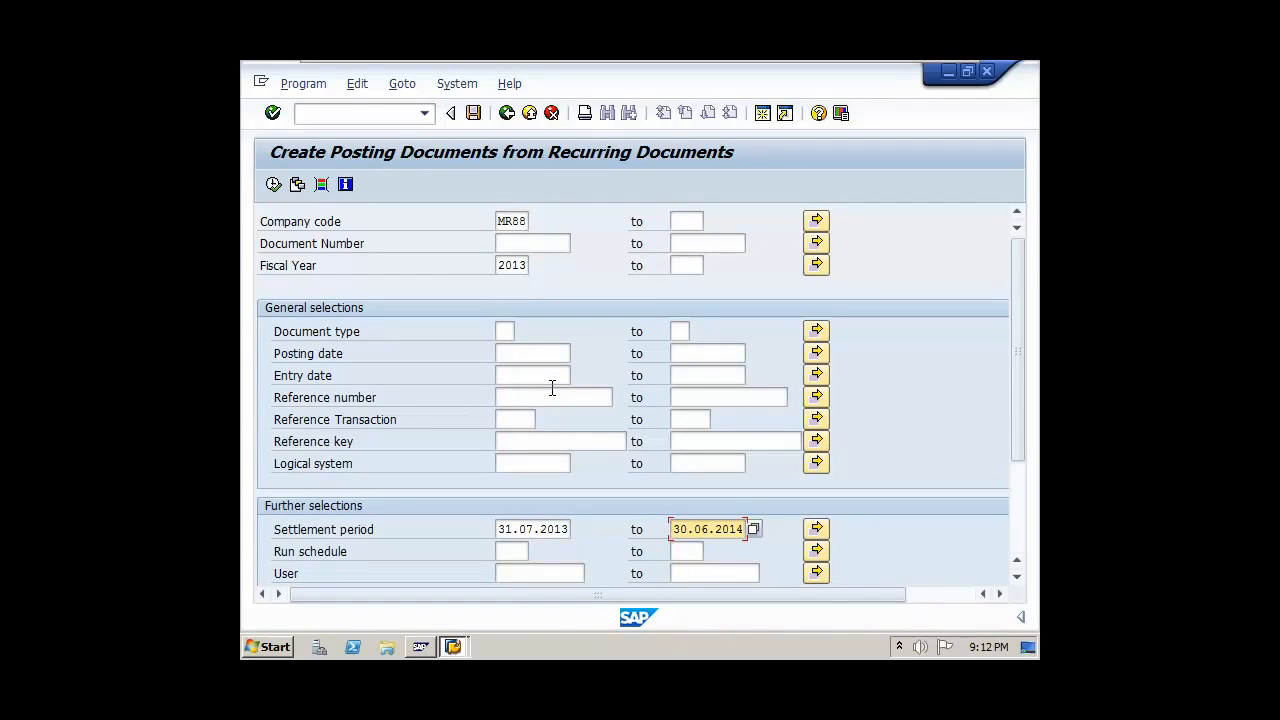
click(273, 184)
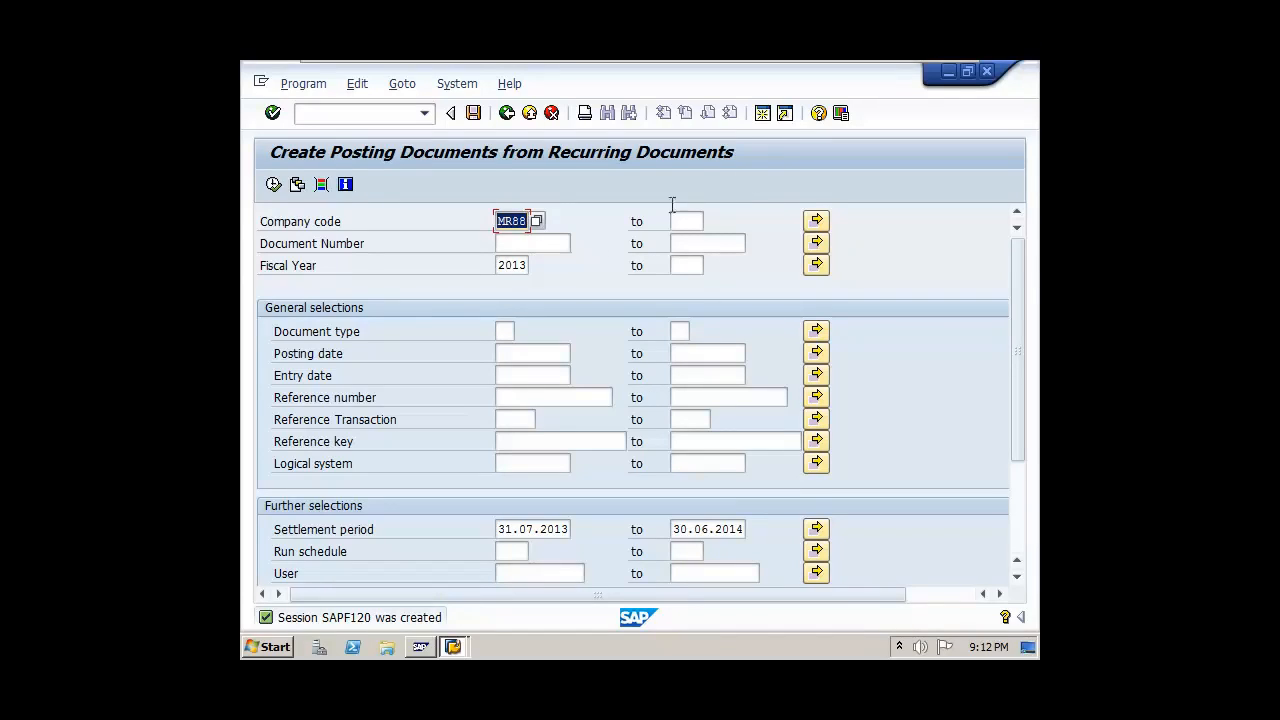
- Open transaction SM35 in a new session to show the batch input session overview
click(762, 112)
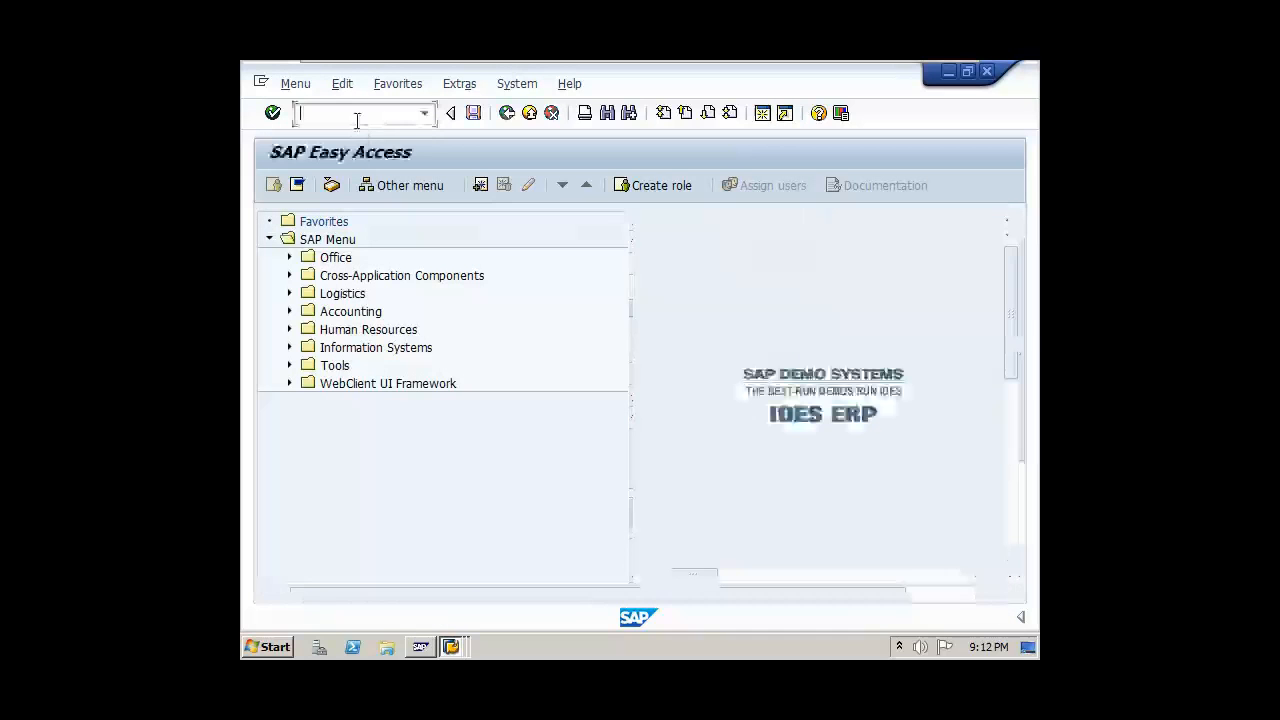
text(SM35)
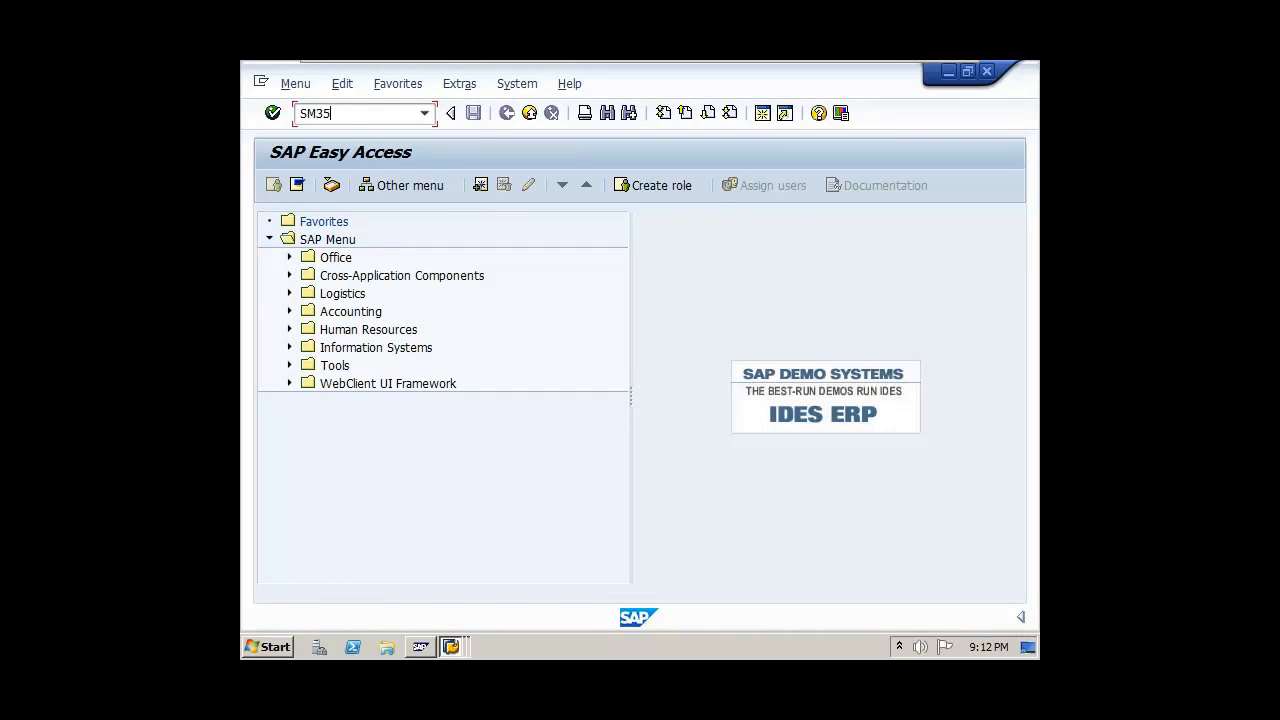
key(Return)
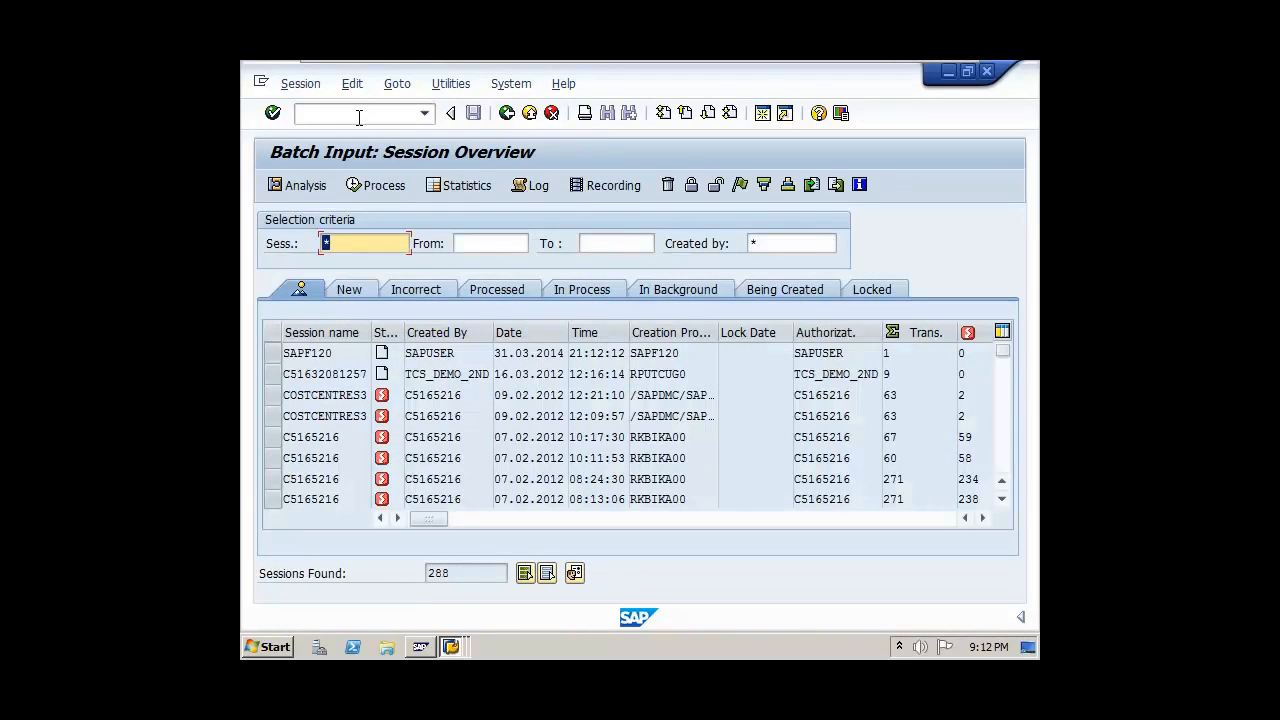
- Process the new SAPF120 batch input session in Display errors only mode and exit batch input on completion
click(271, 355)
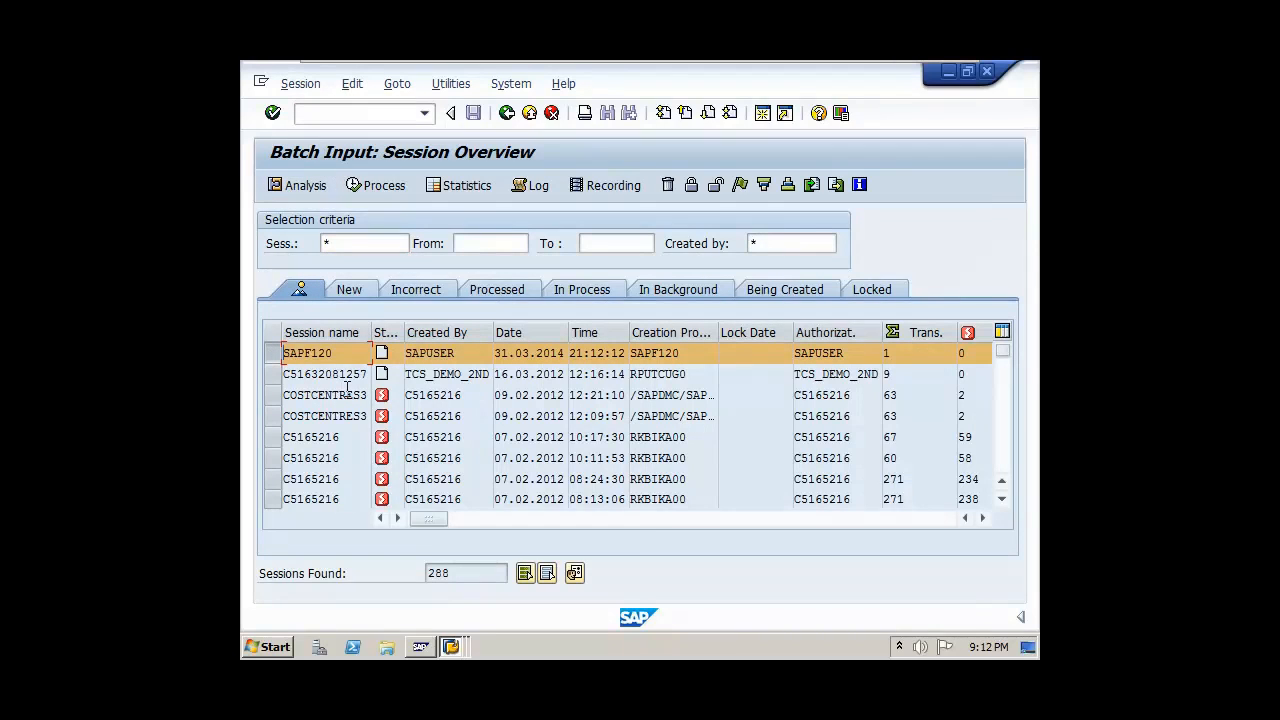
click(386, 187)
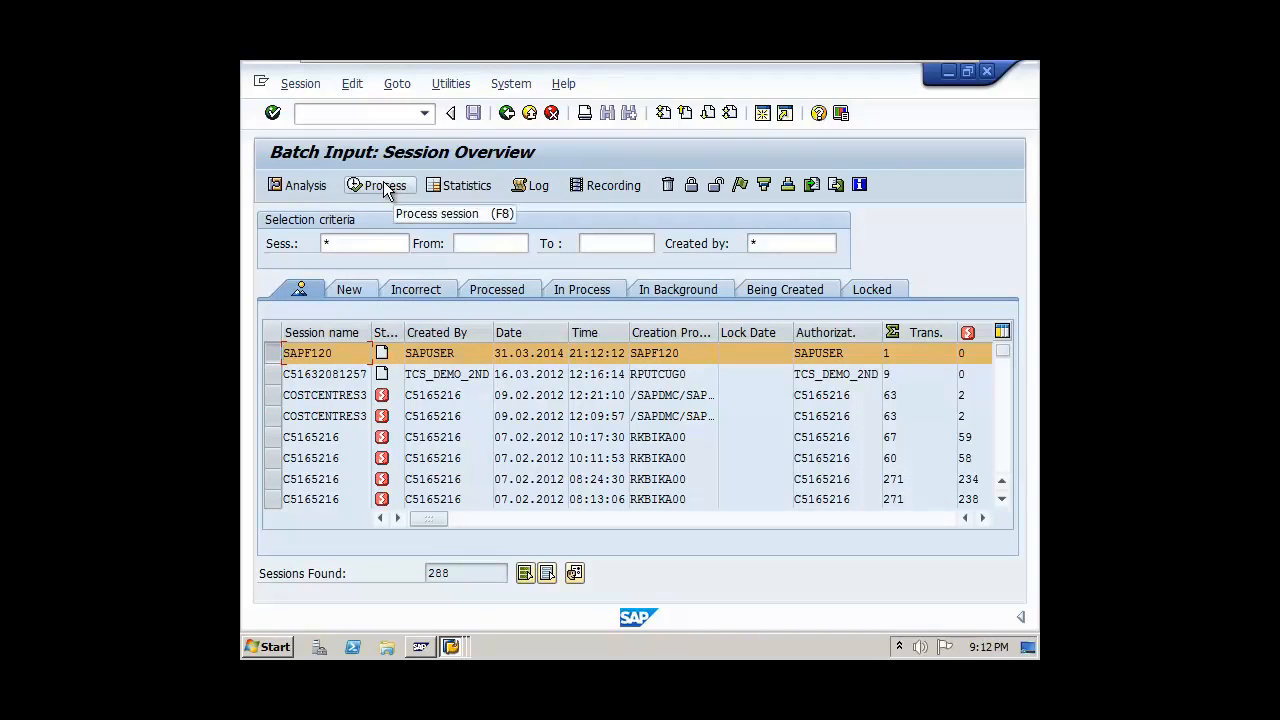
click(387, 191)
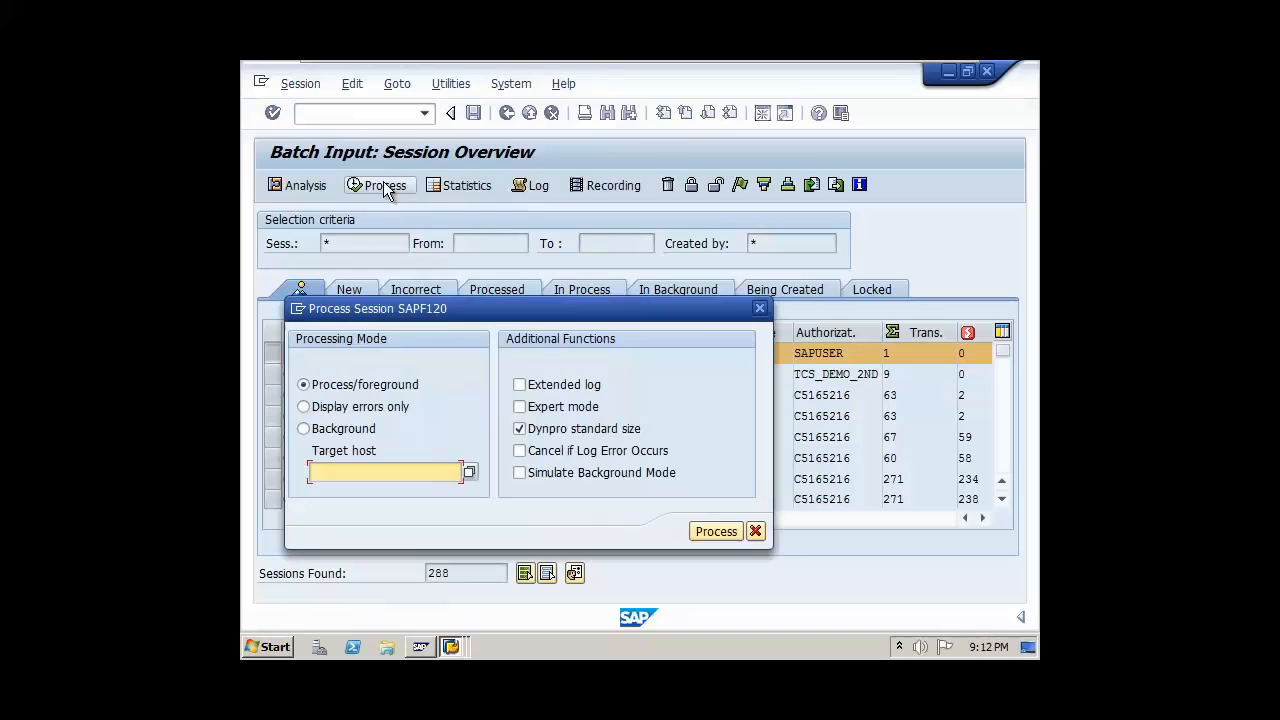
click(303, 406)
click(705, 527)
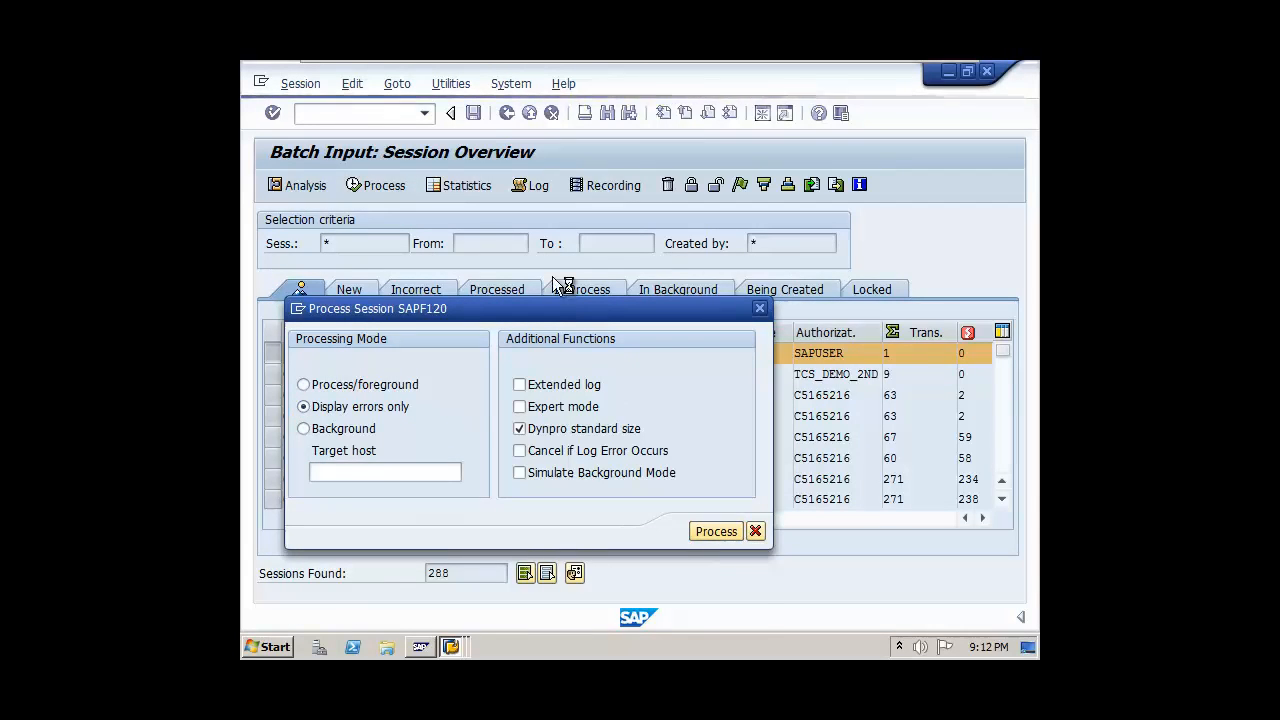
drag(529, 498, 524, 325)
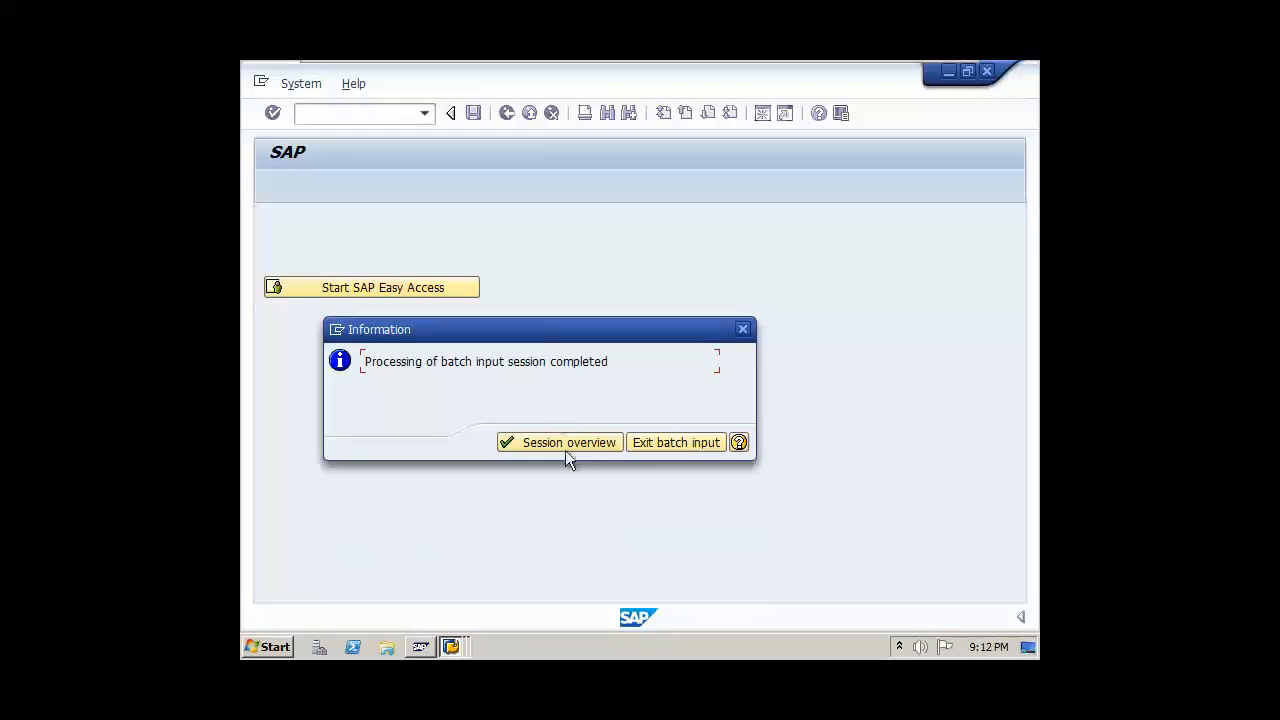
click(661, 444)
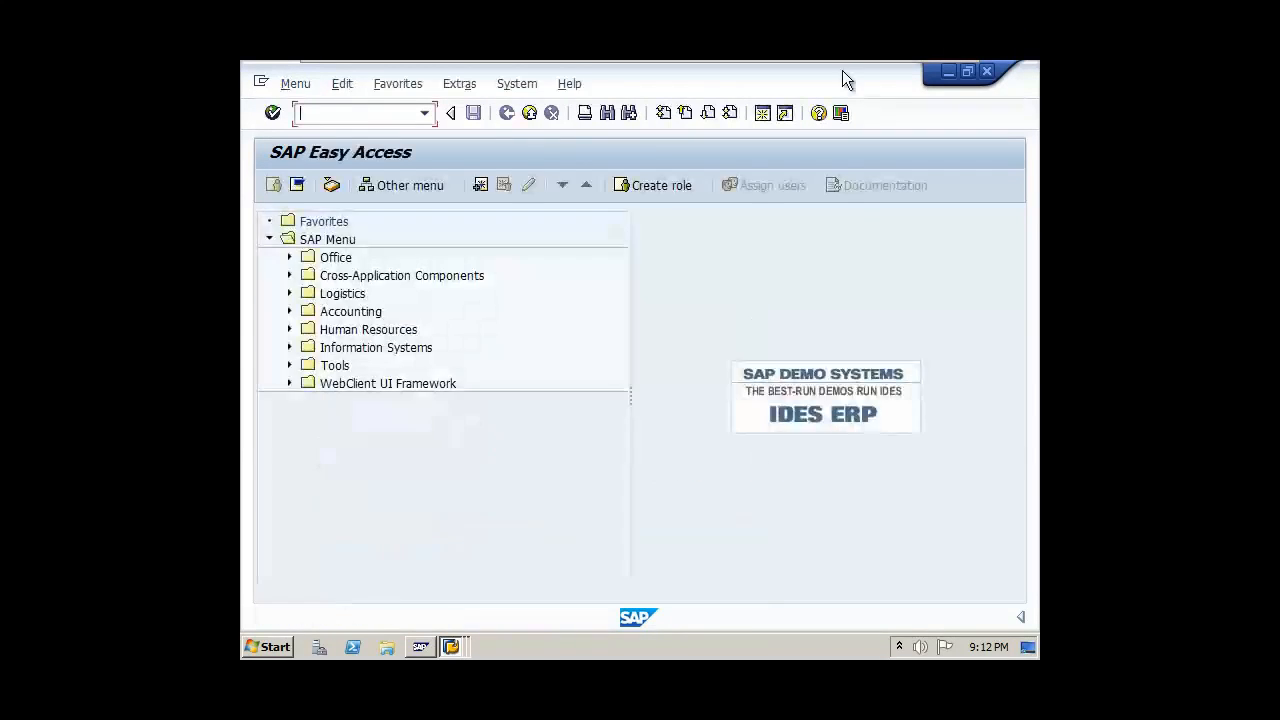
- Glance at the rent journal entries in the Word document, return to SAP and close the leftover Create Posting Documents session window
mouse_move(891, 84)
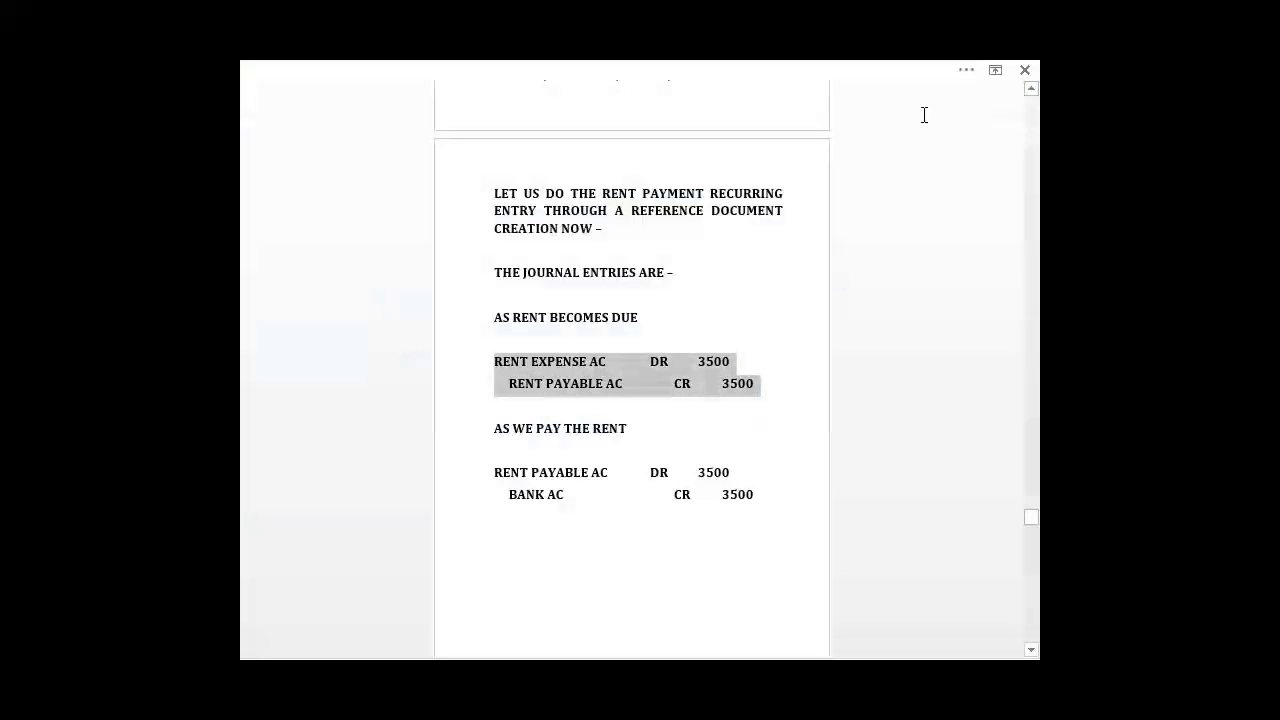
click(967, 82)
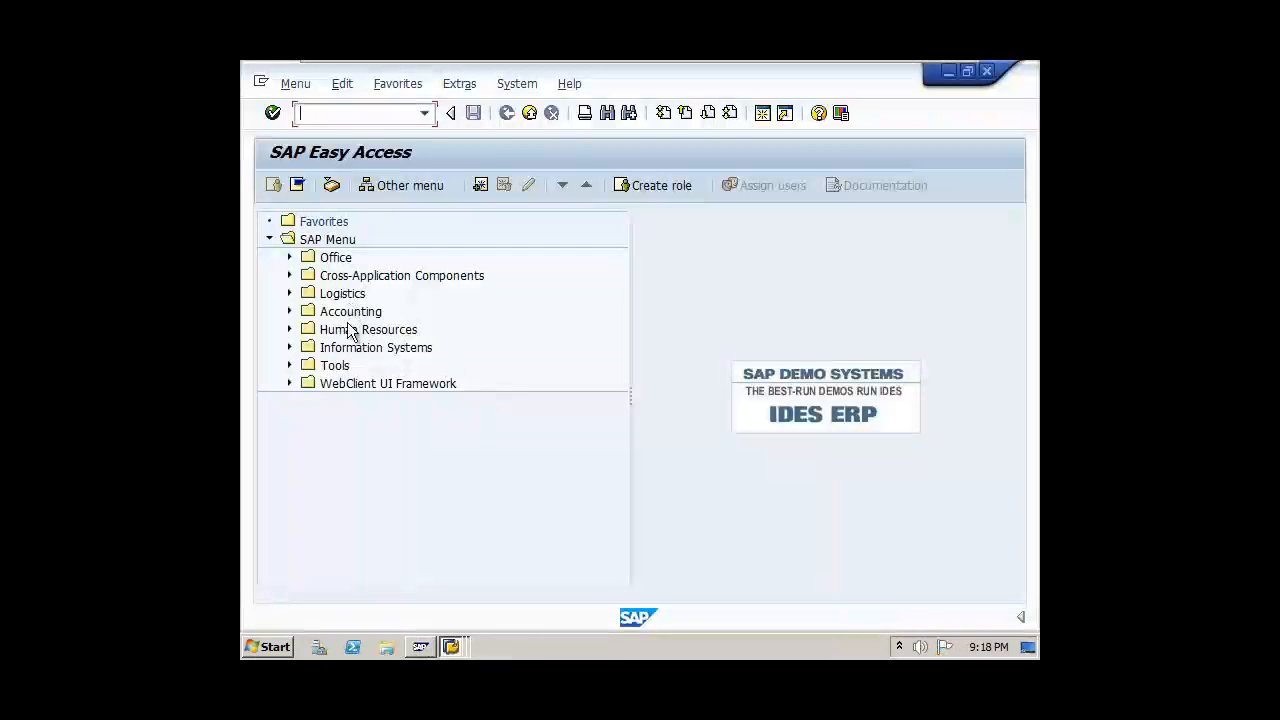
click(352, 313)
click(451, 648)
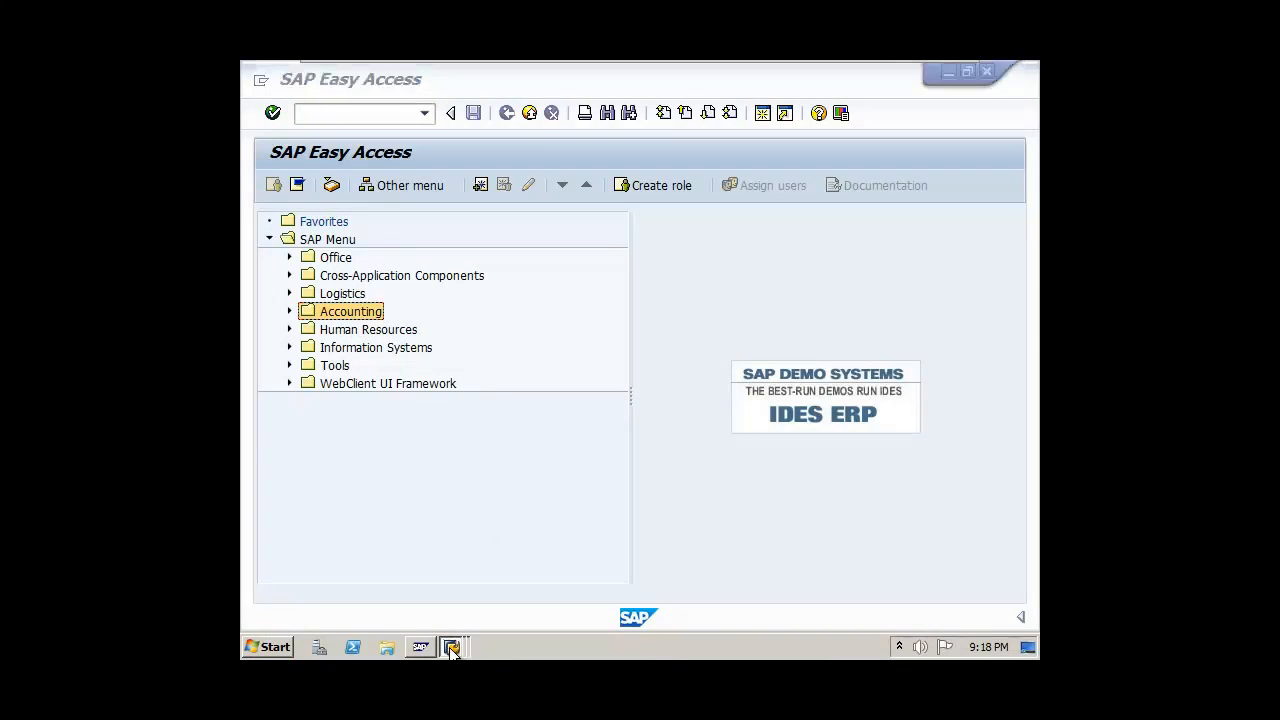
click(462, 589)
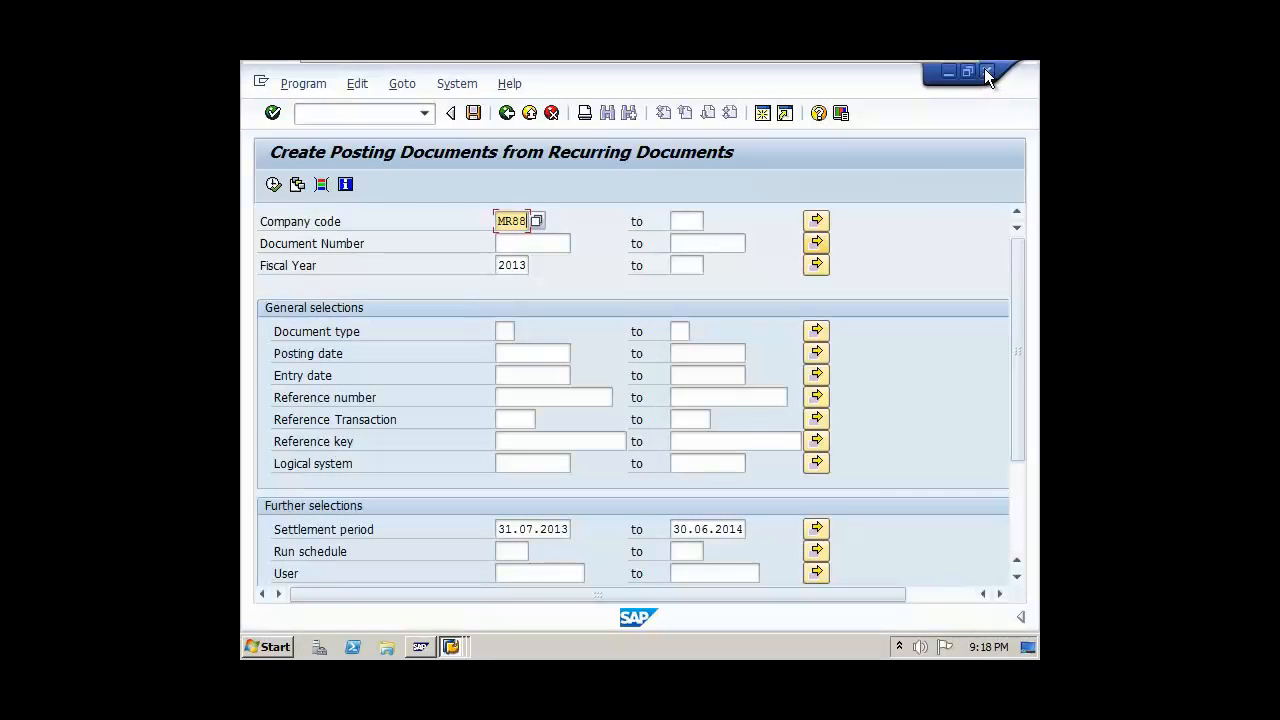
click(986, 71)
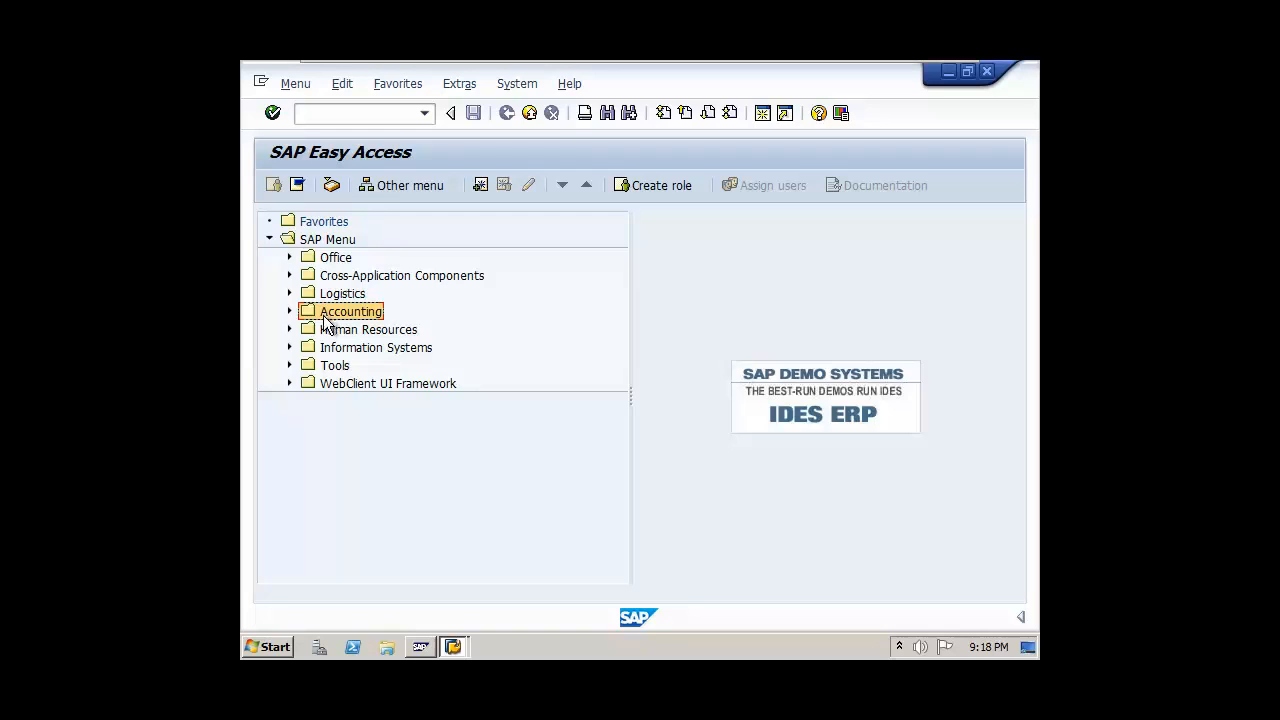
- Open transaction FBL3N - G/L Account Line Item Display
click(330, 114)
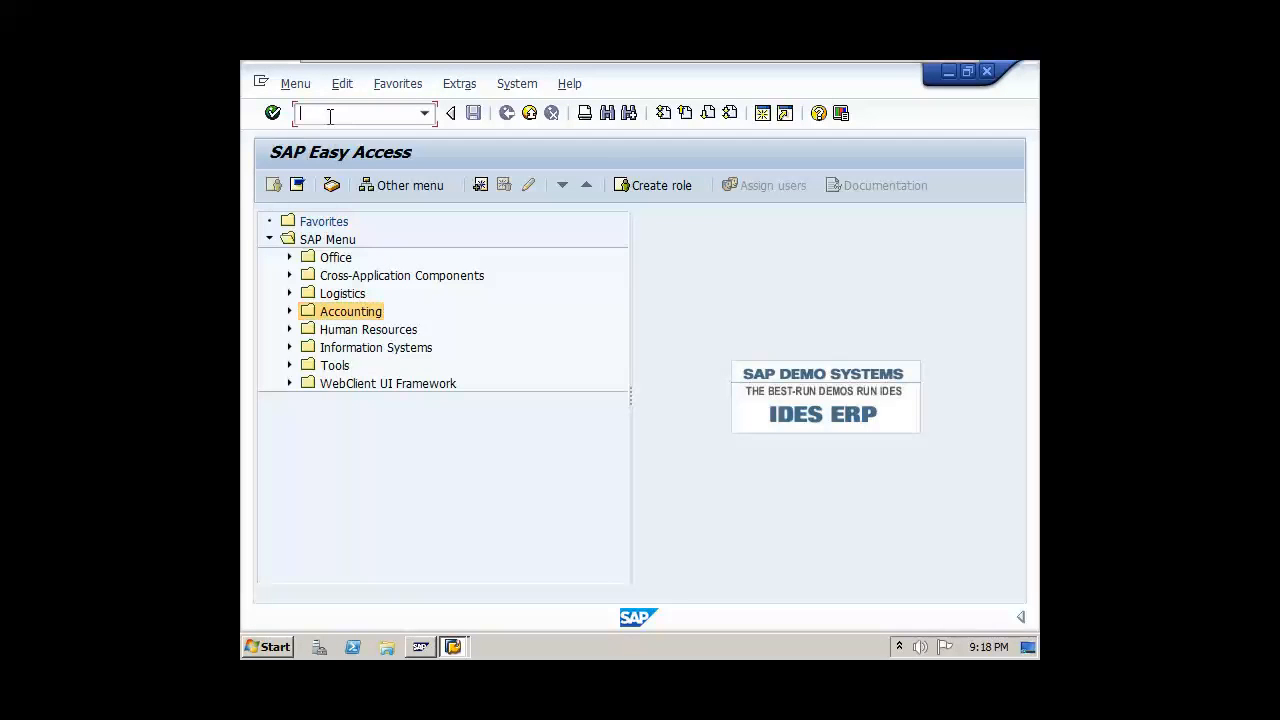
text(FBL3N)
key(Return)
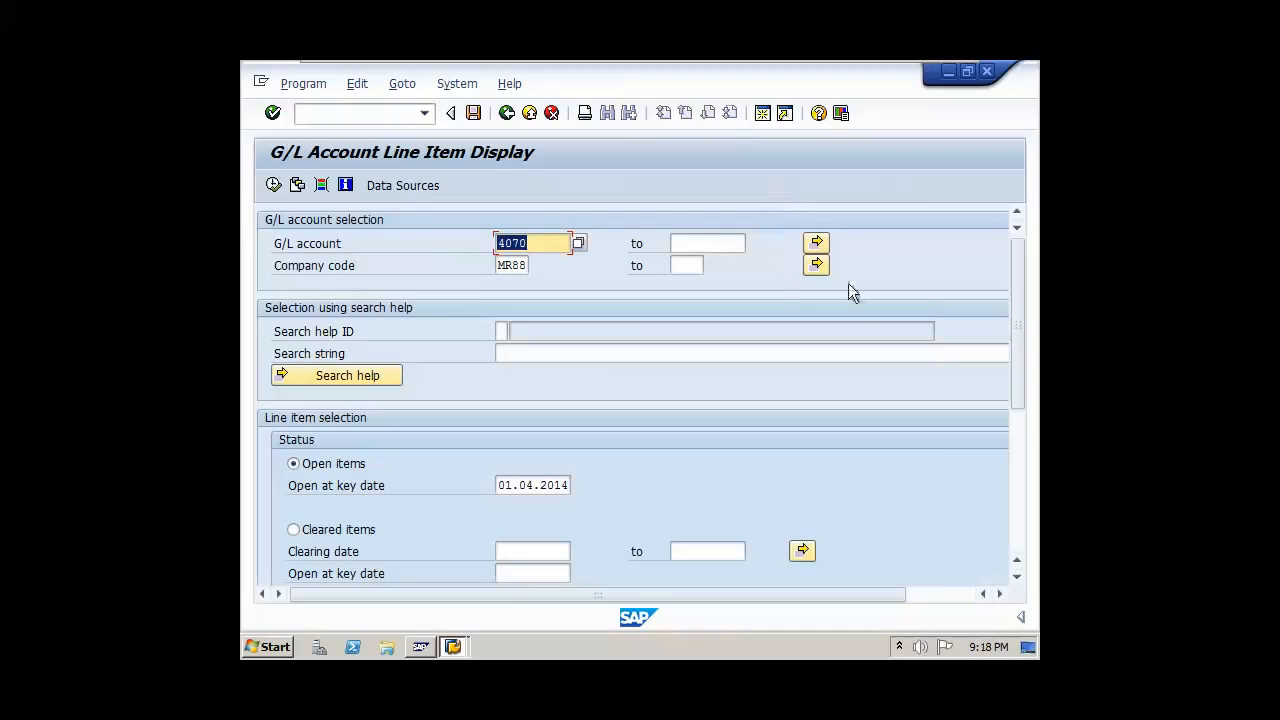
- Set the first single value of the G/L account multiple selection to 1080, RENT EXPENSE AC, from the account value list
click(816, 242)
click(388, 341)
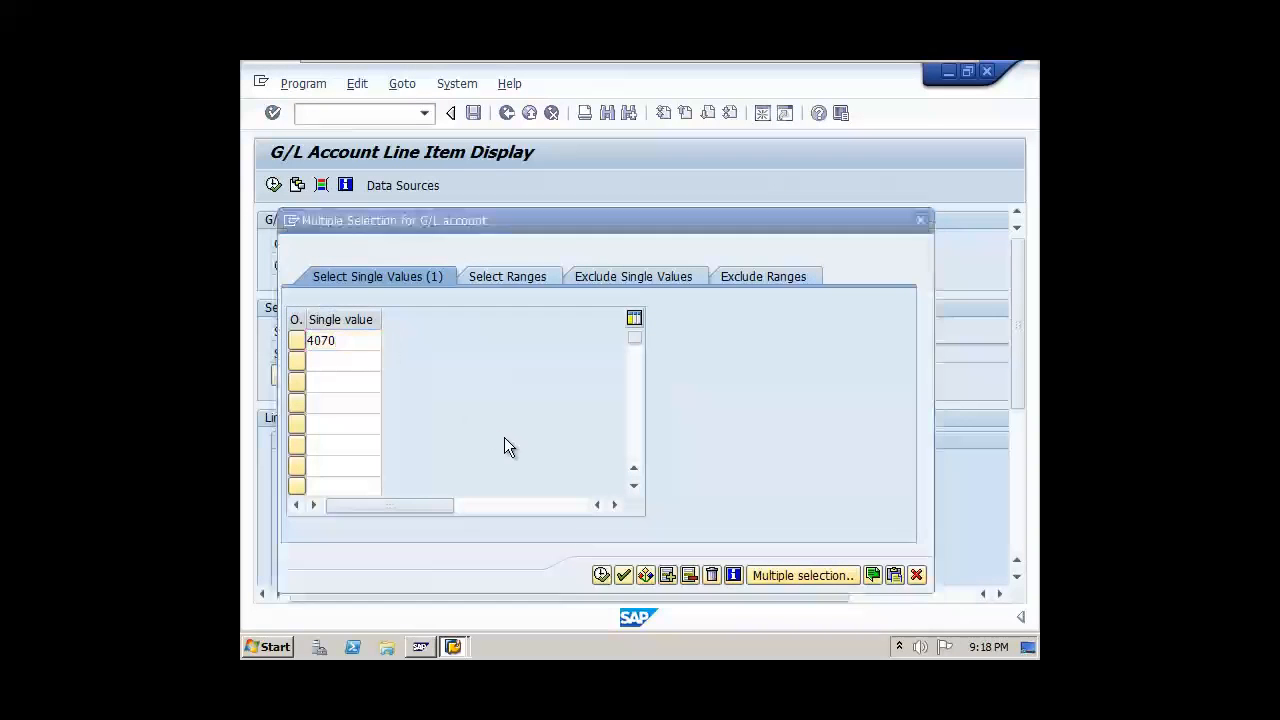
key(Return)
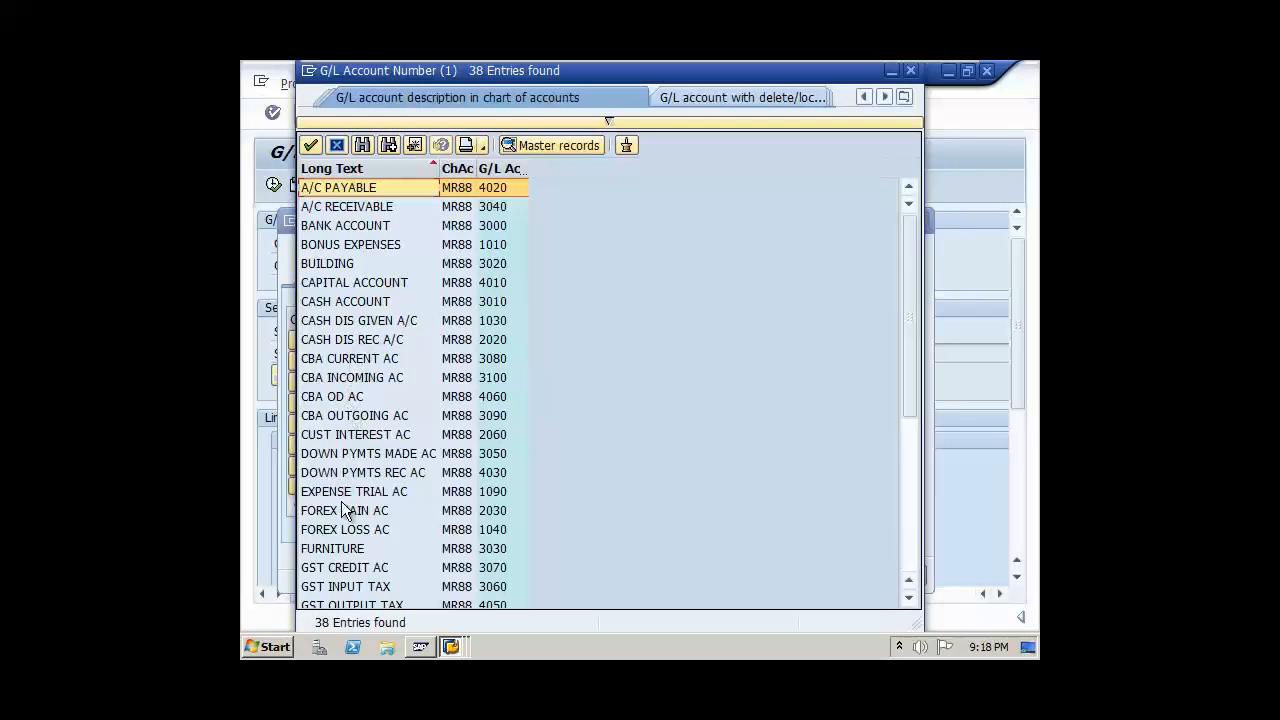
click(505, 169)
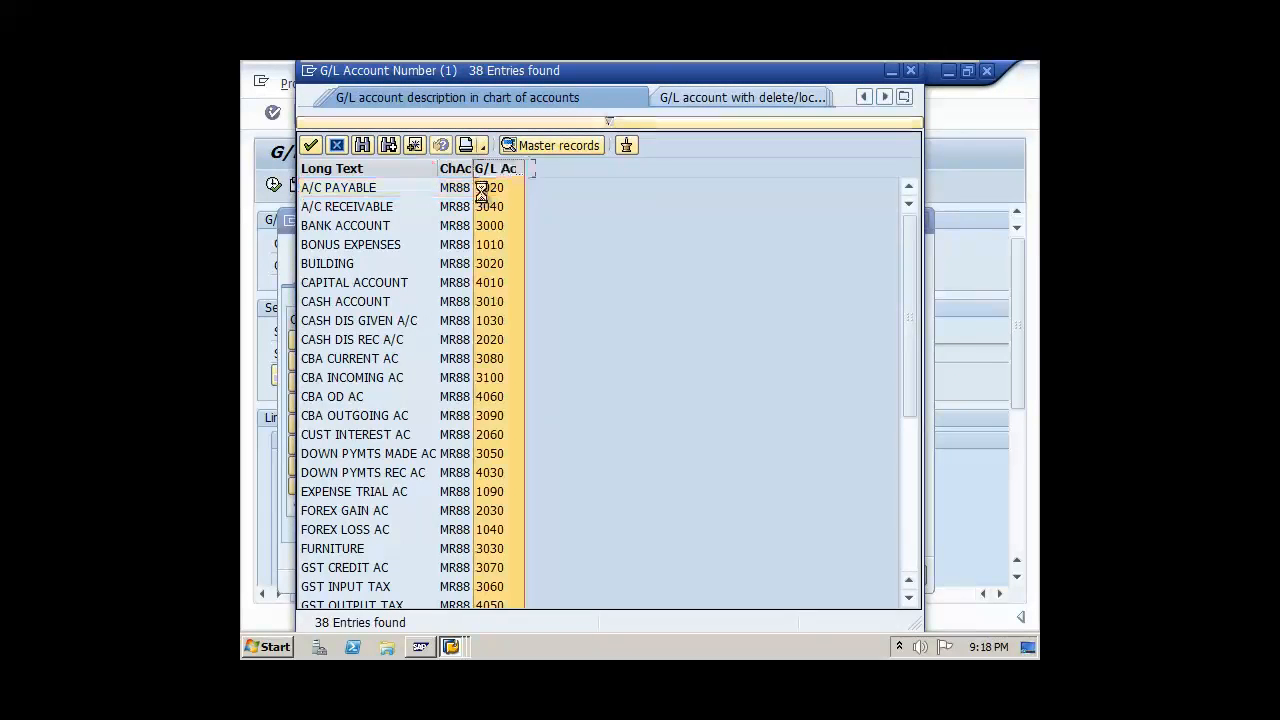
double_click(352, 339)
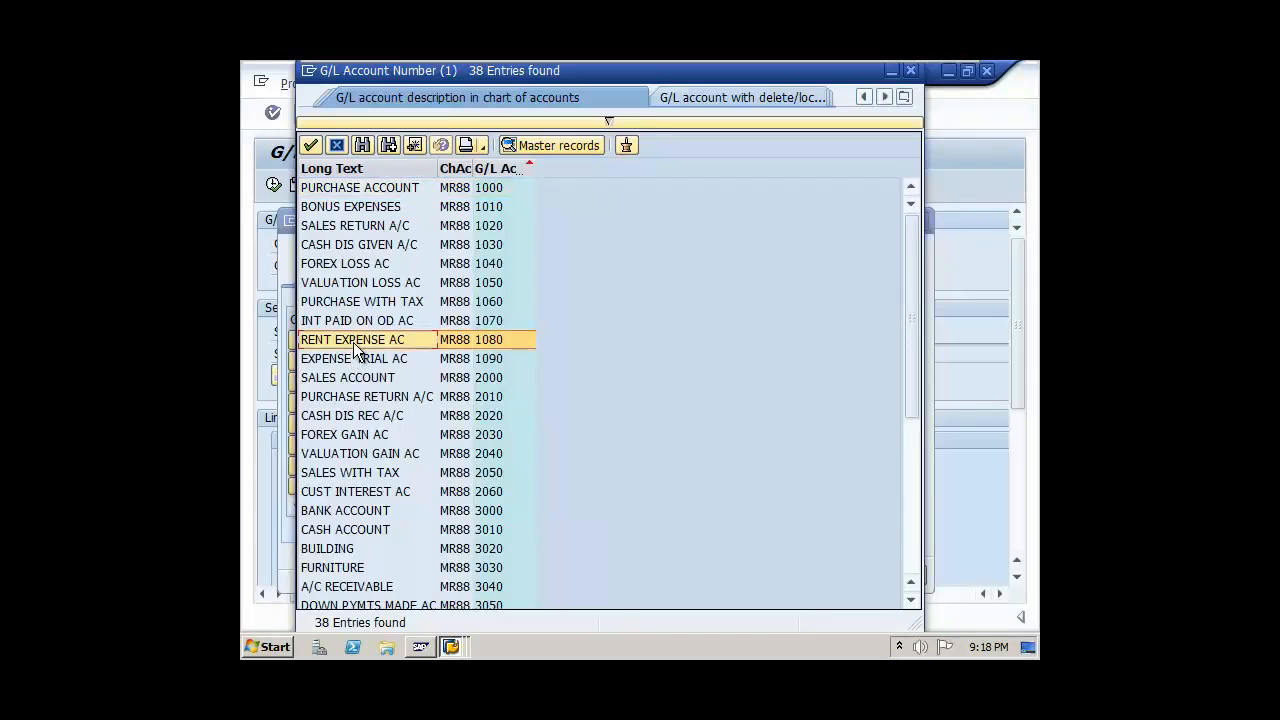
- Add 4070, RENT PAYABLE AC, as the second single value and apply the G/L account multiple selection
click(345, 361)
click(389, 362)
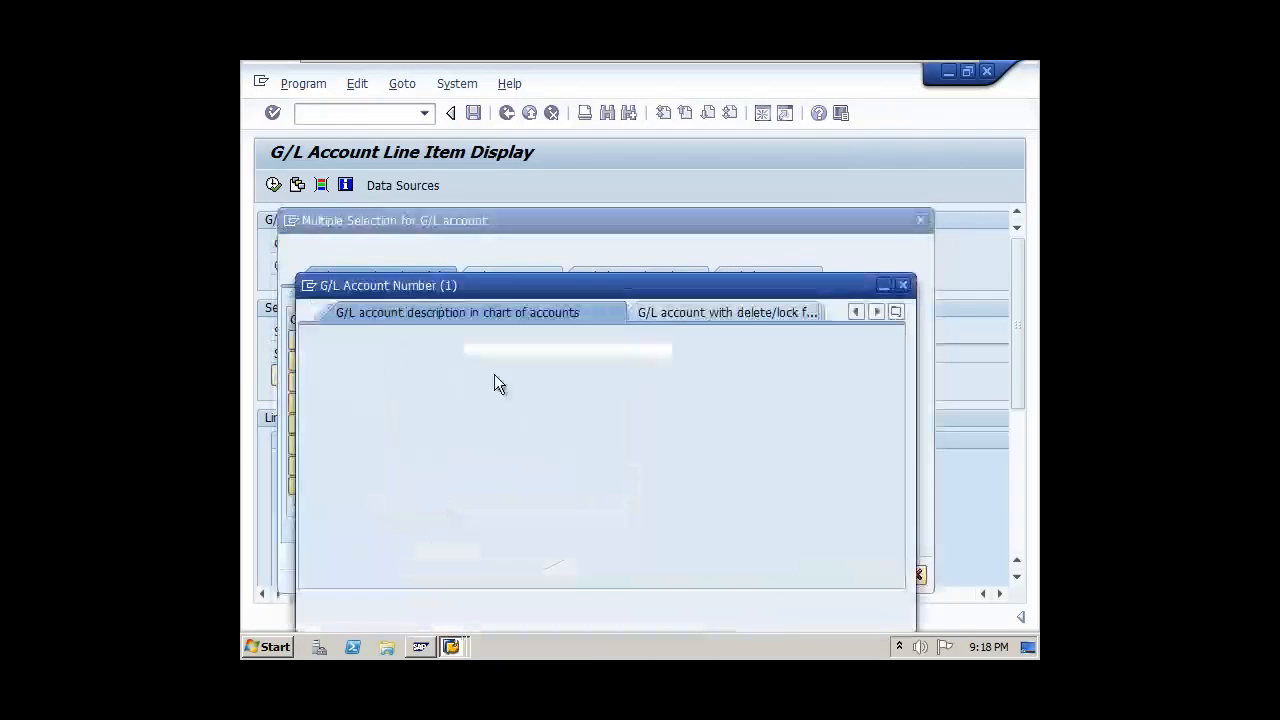
key(Return)
click(505, 168)
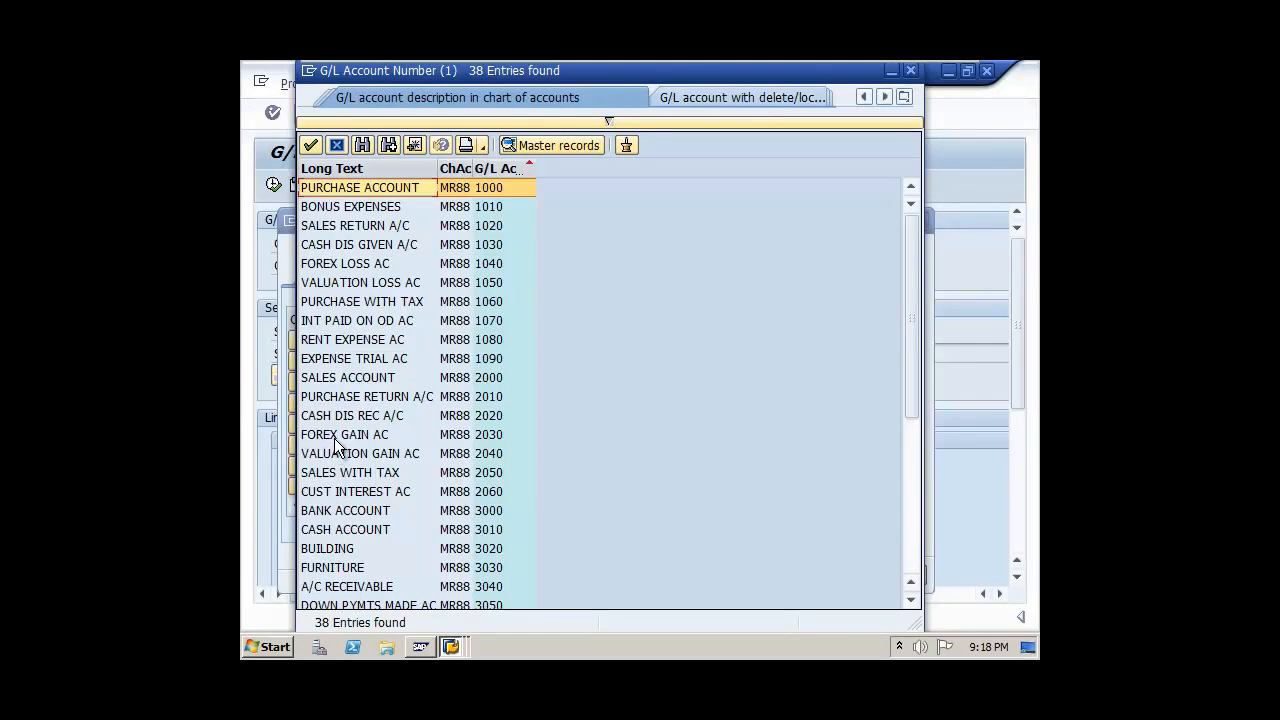
scroll(336, 446, down, 6)
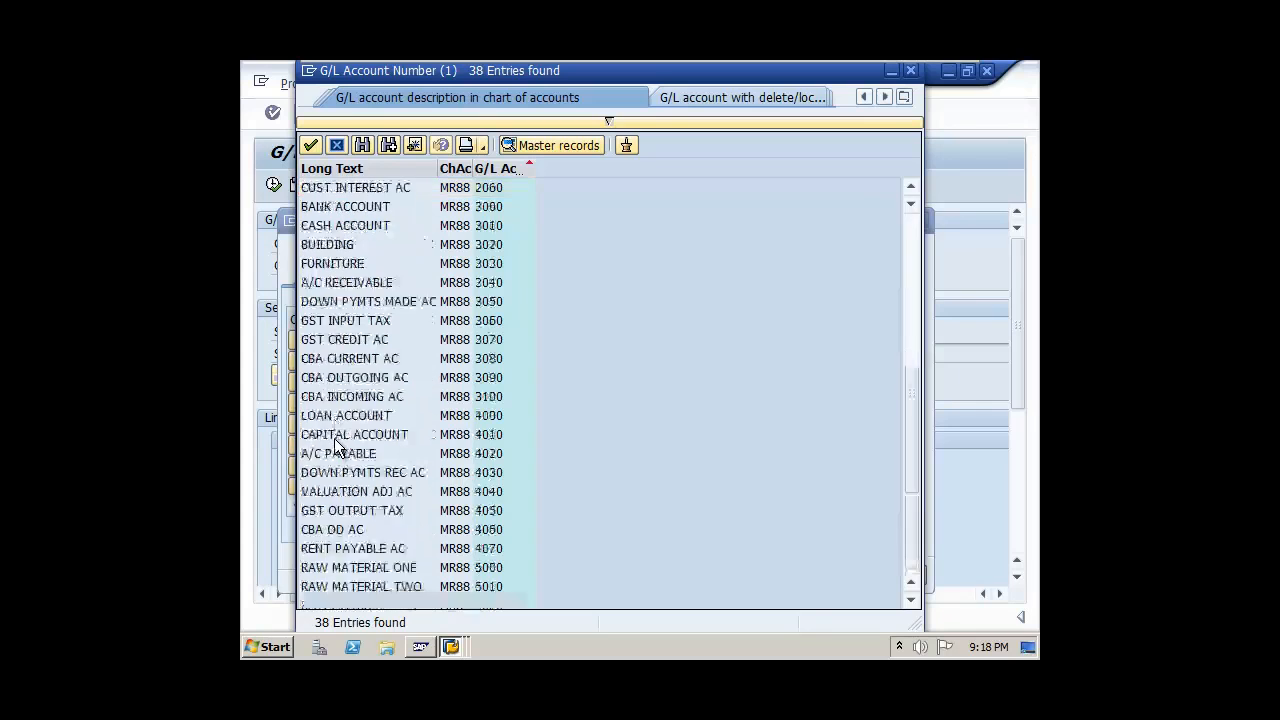
double_click(348, 550)
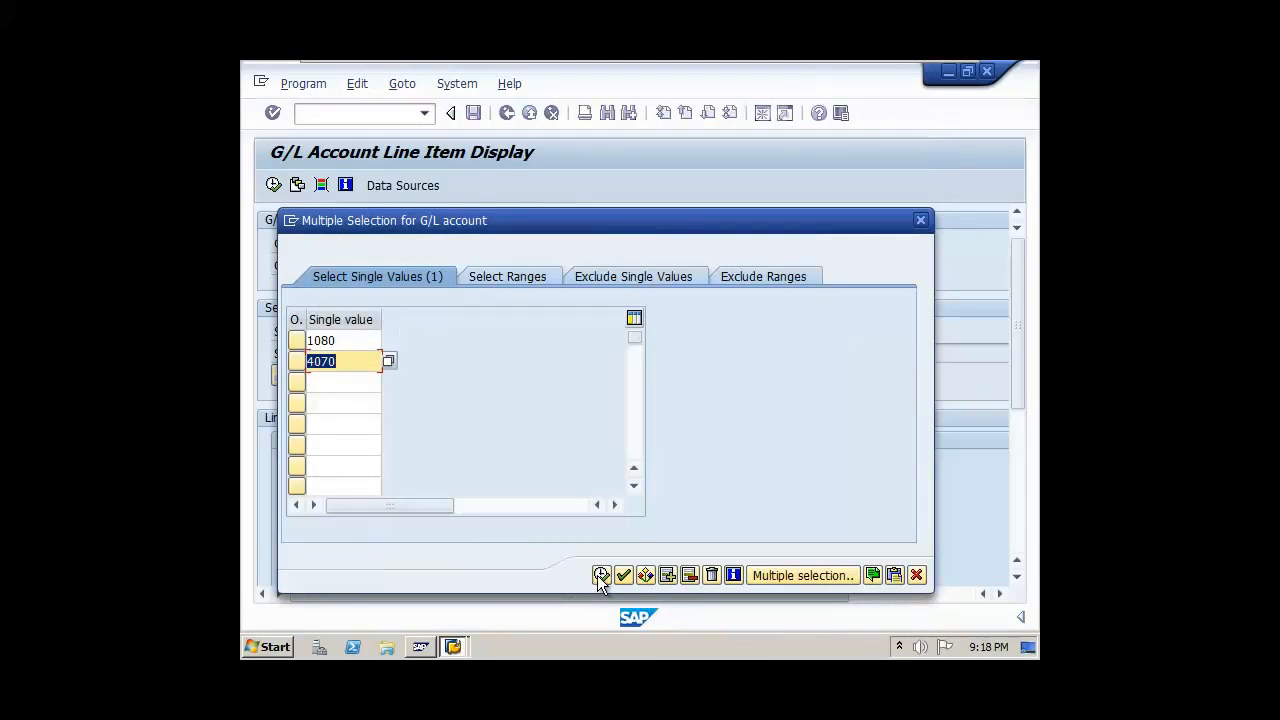
click(600, 577)
- Set the line item status to All items and run the report for company code MR88
scroll(340, 470, down, 3)
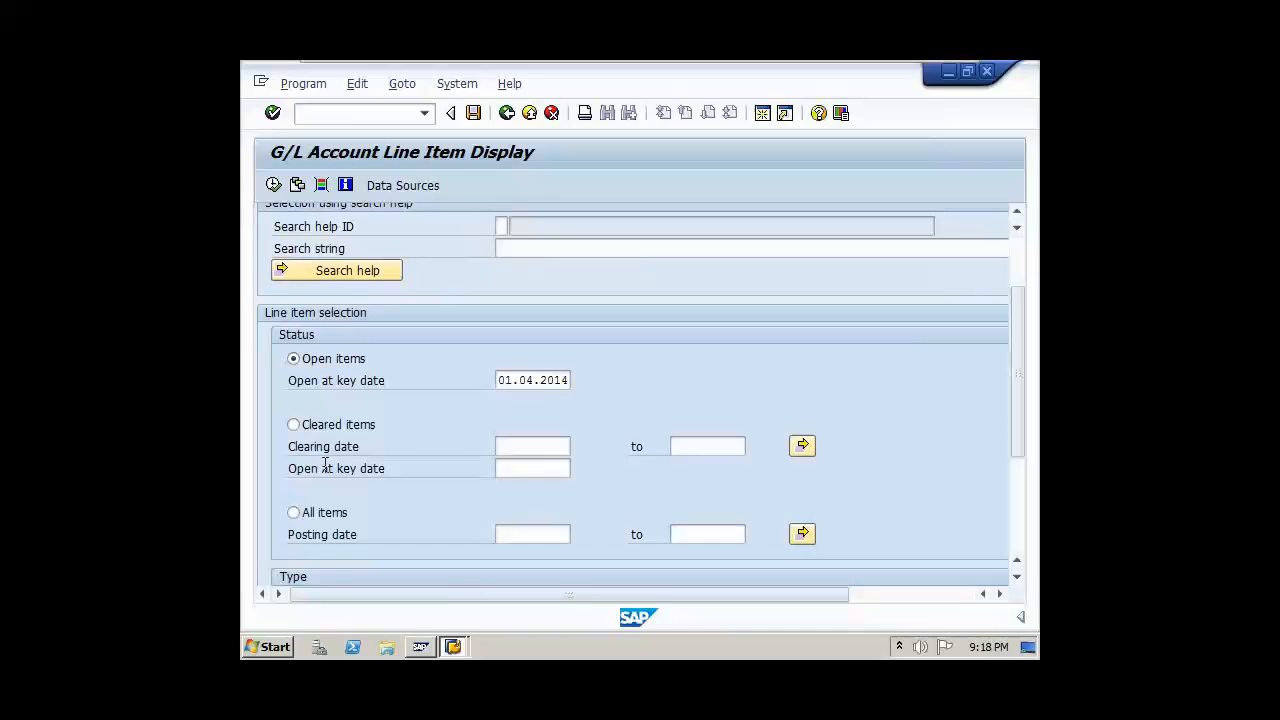
click(292, 513)
scroll(340, 460, up, 3)
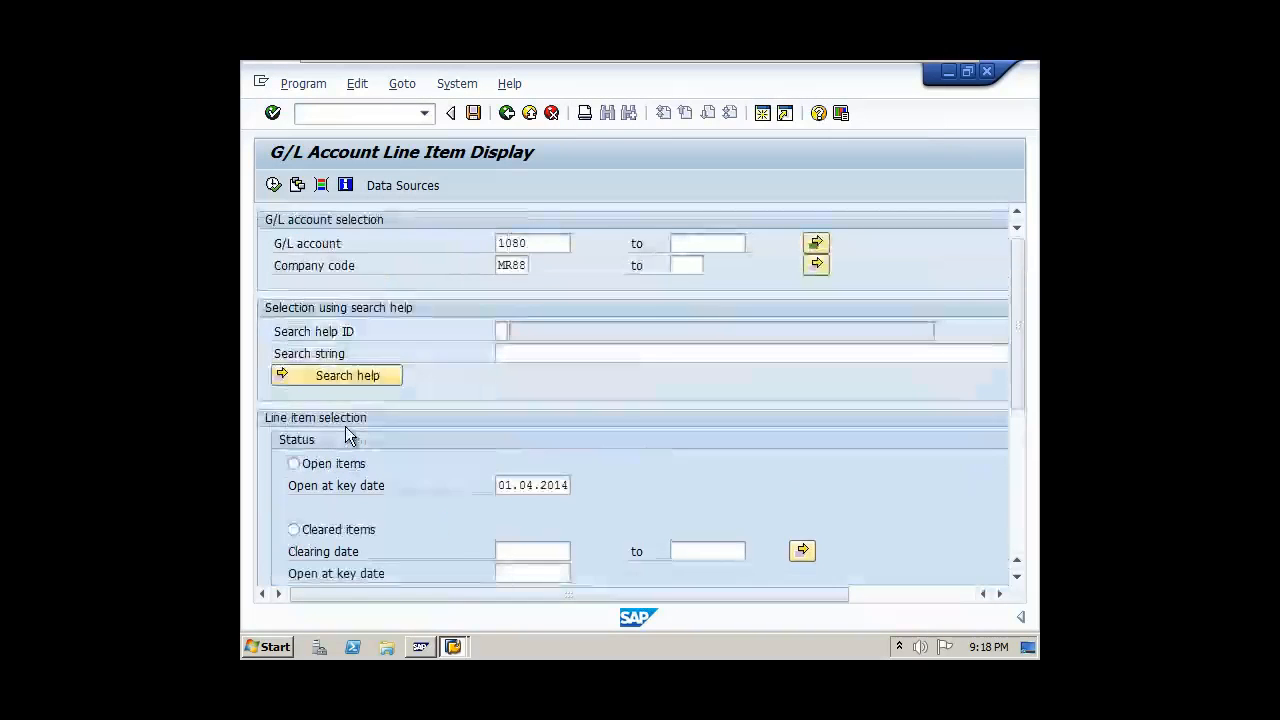
click(273, 186)
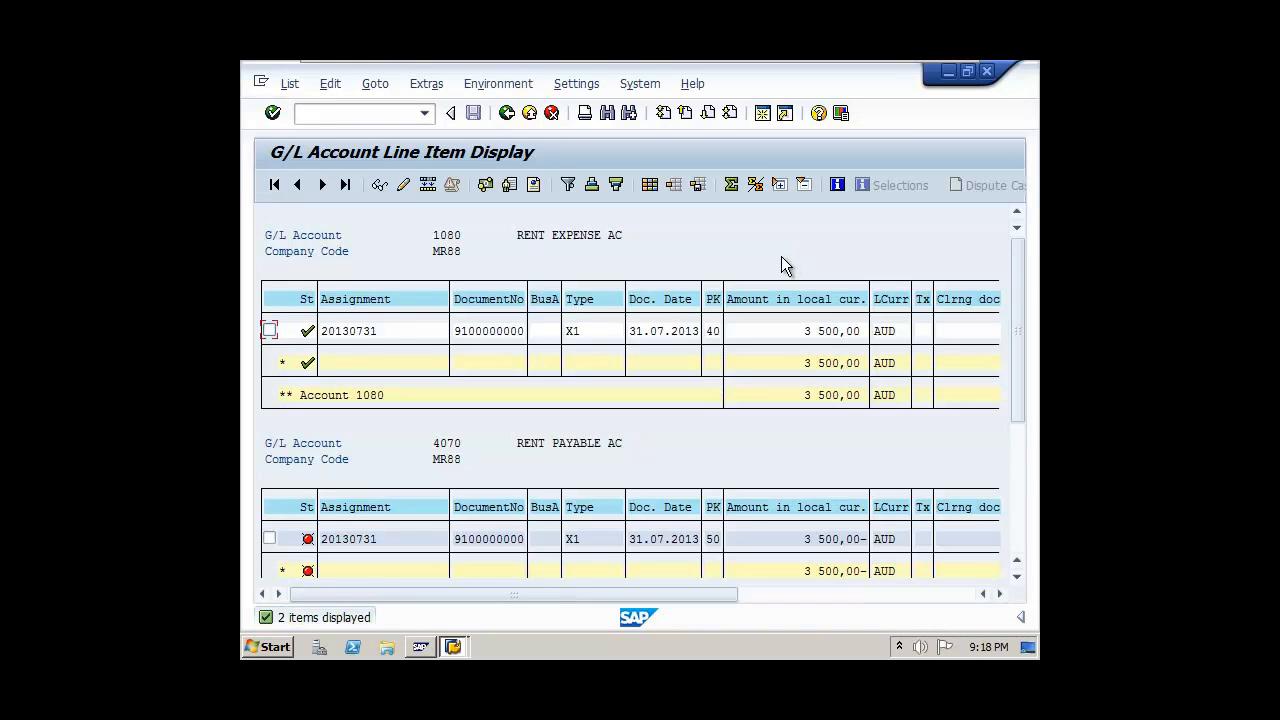
- Examine the document numbers, types, dates, amounts and texts of the Rent Expense and Rent Payable line items, and minimize the SAP remote desktop
scroll(781, 256, down, 2)
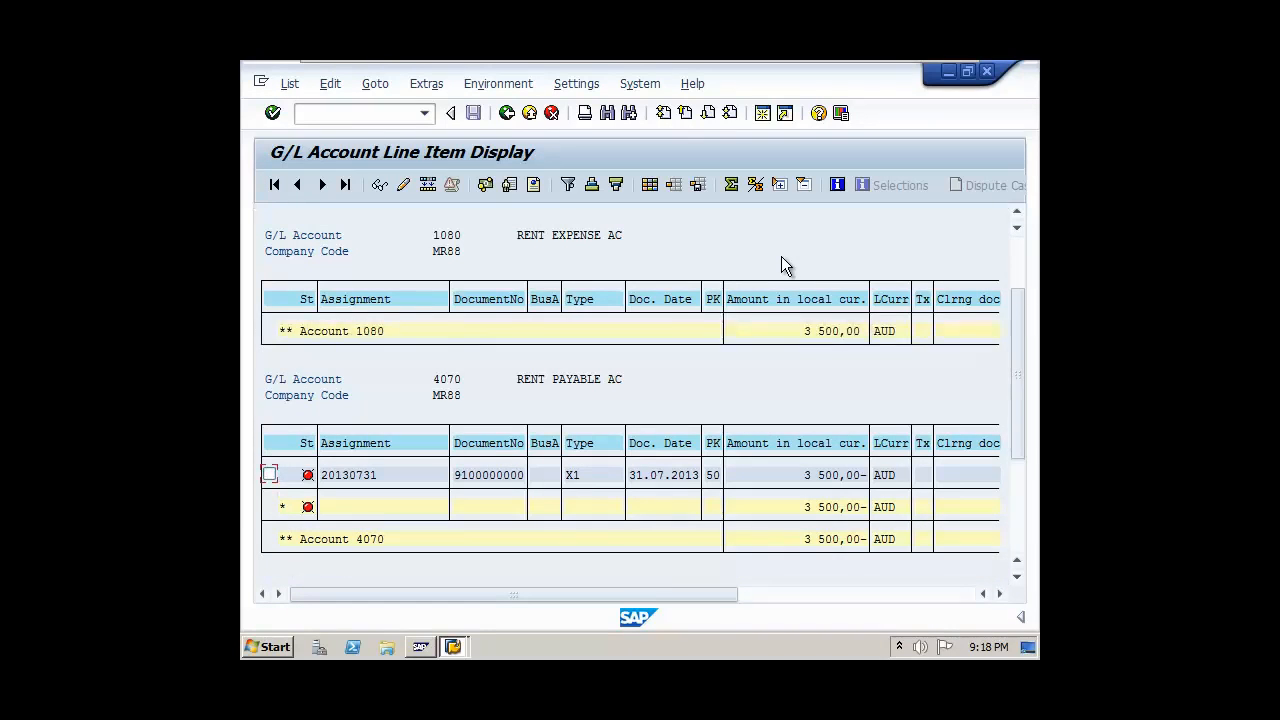
scroll(781, 256, up, 2)
scroll(781, 256, down, 2)
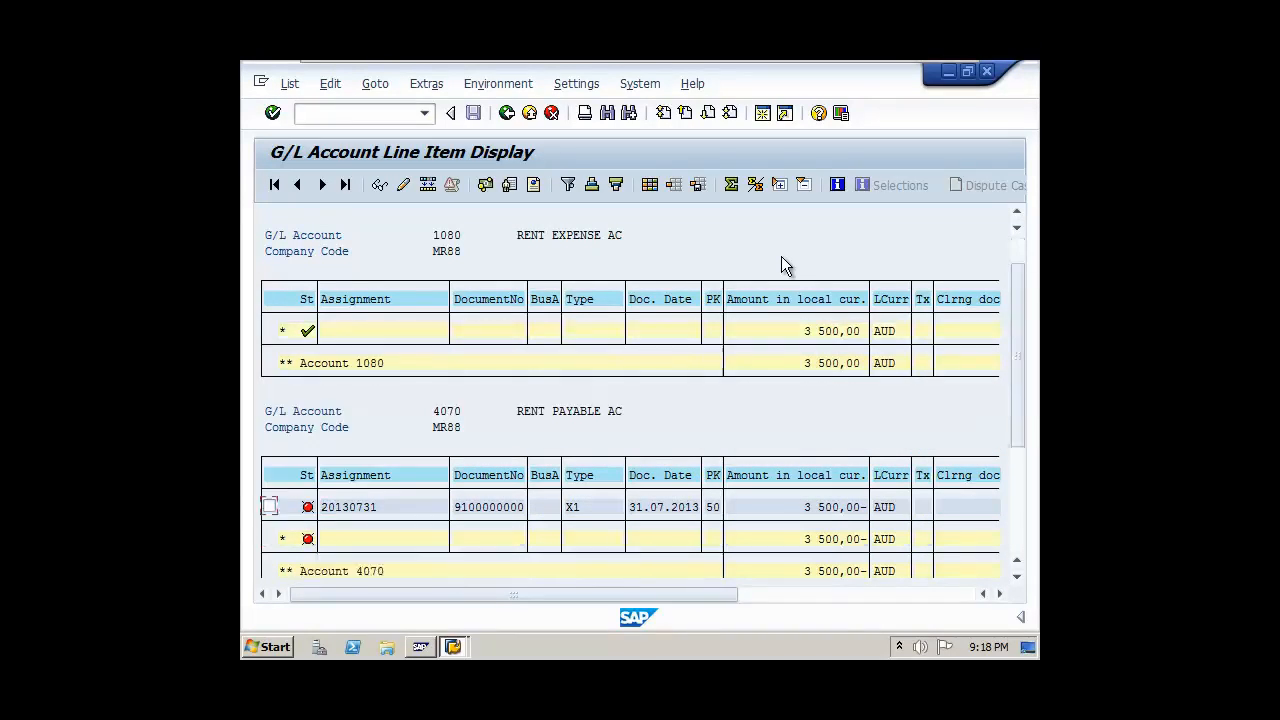
click(986, 594)
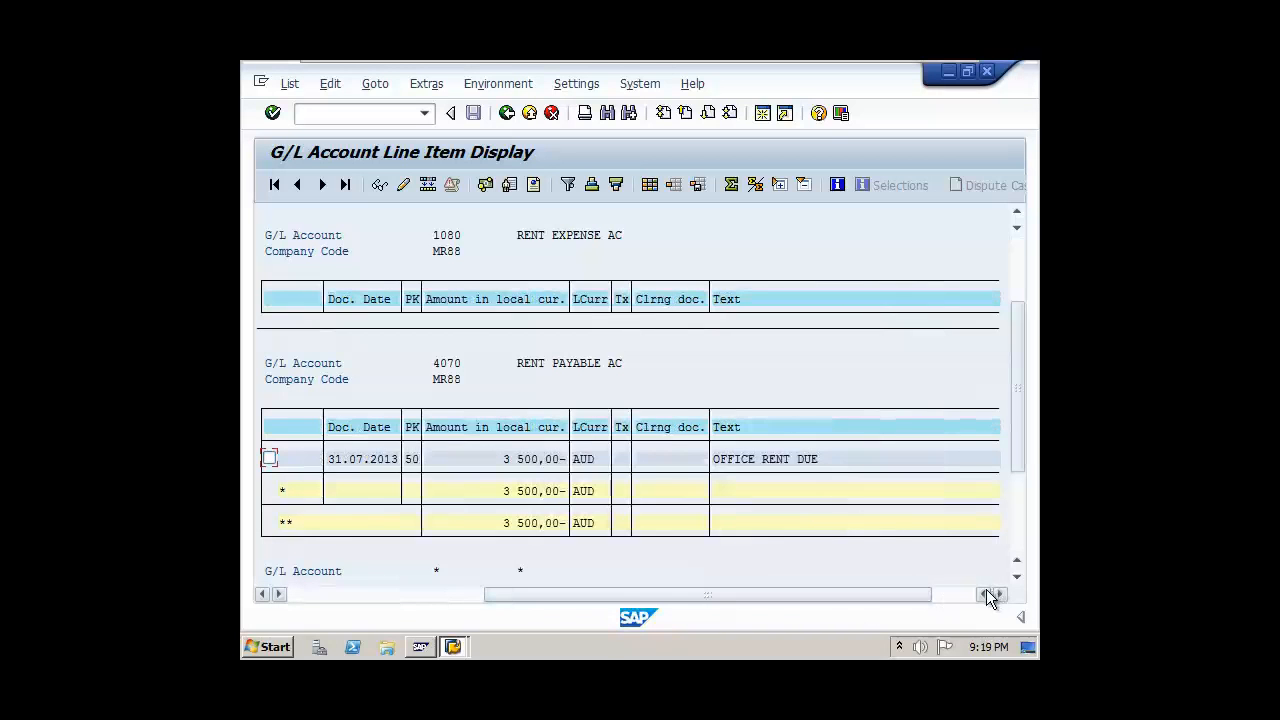
drag(930, 597, 569, 573)
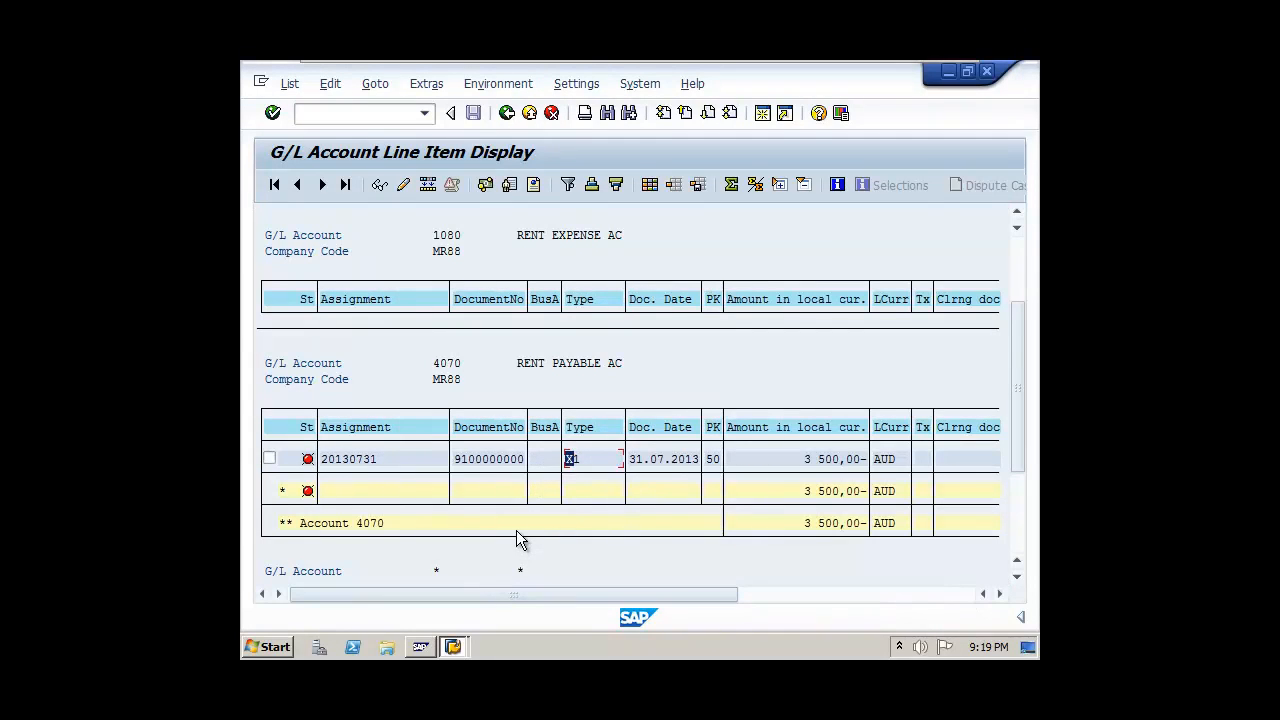
scroll(516, 530, up, 2)
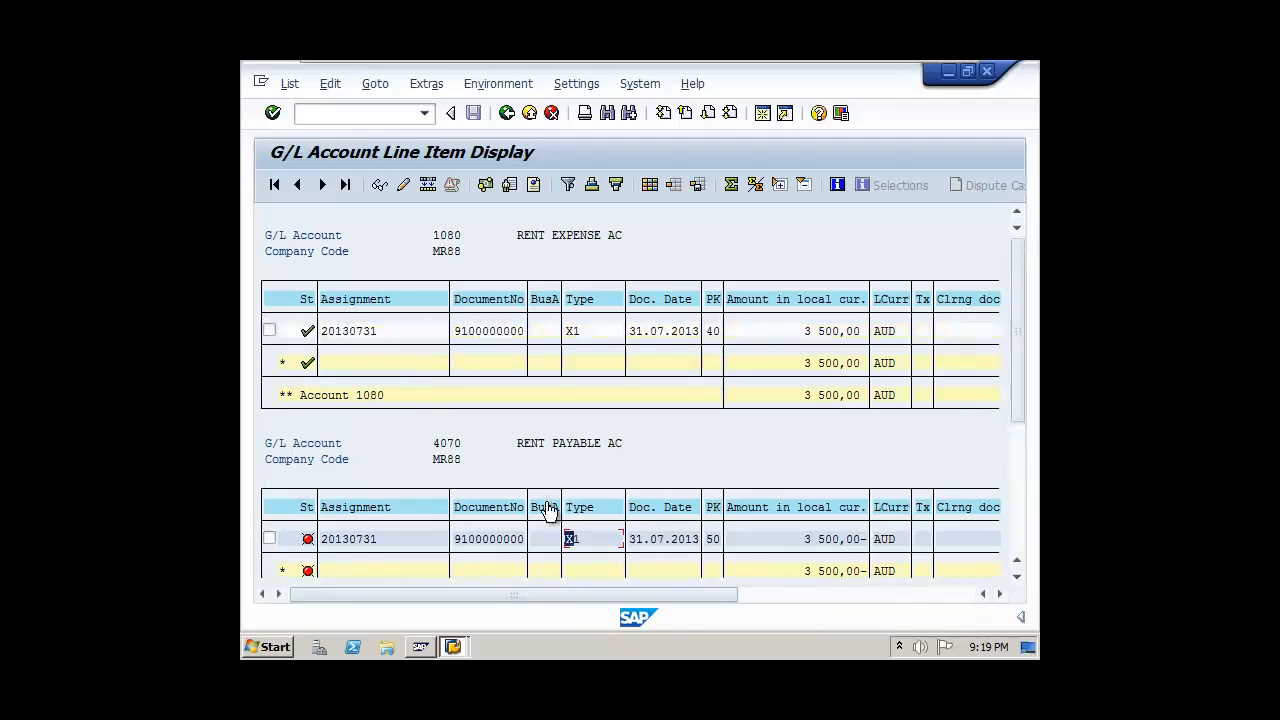
click(580, 331)
click(499, 331)
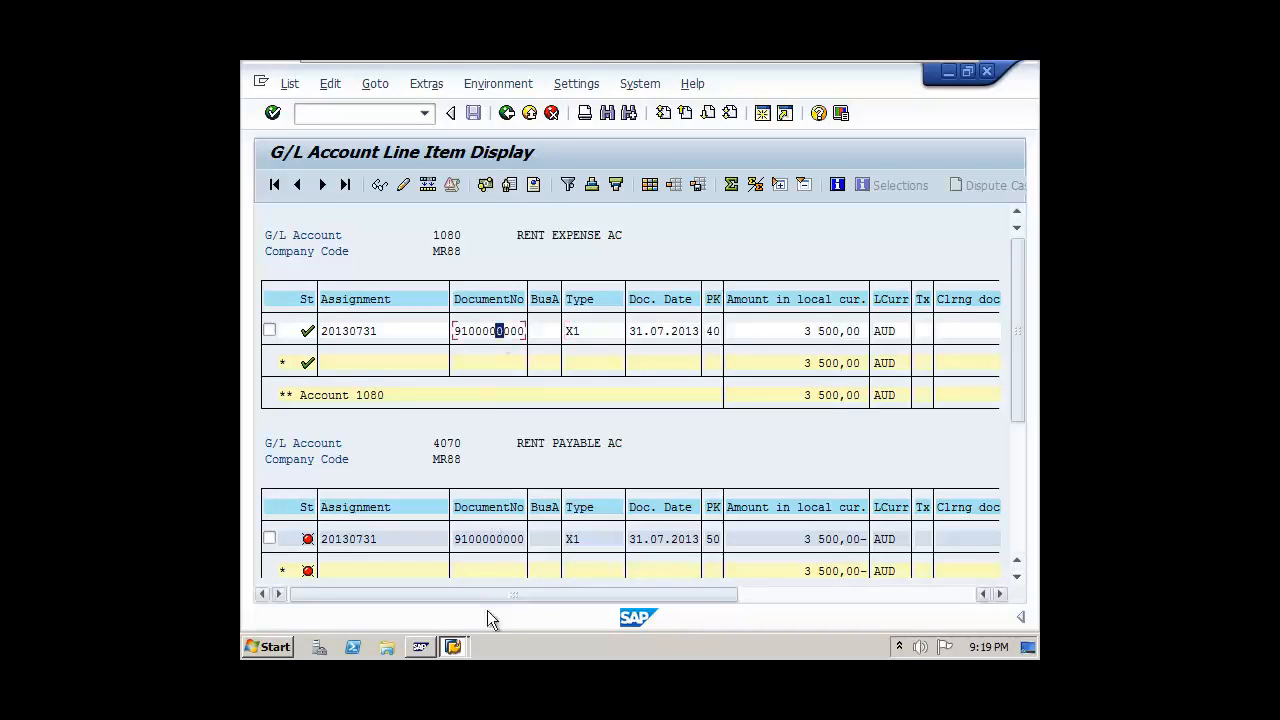
click(494, 542)
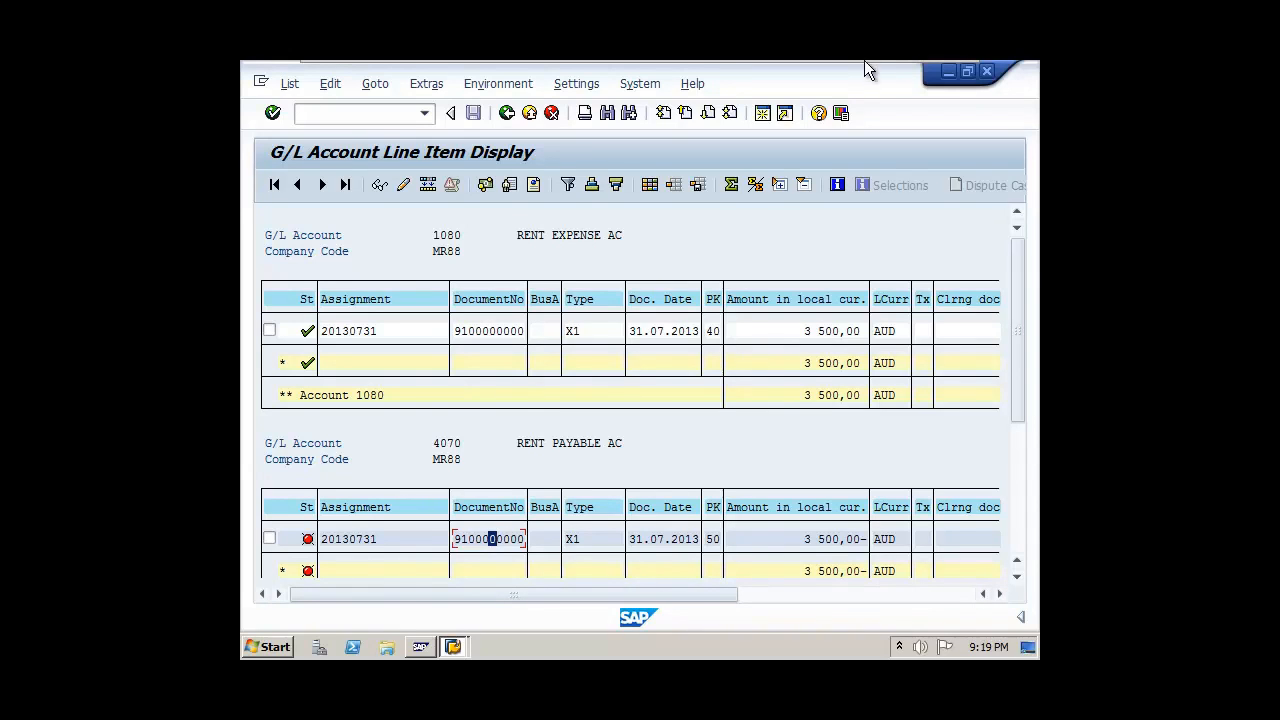
mouse_move(864, 61)
click(908, 75)
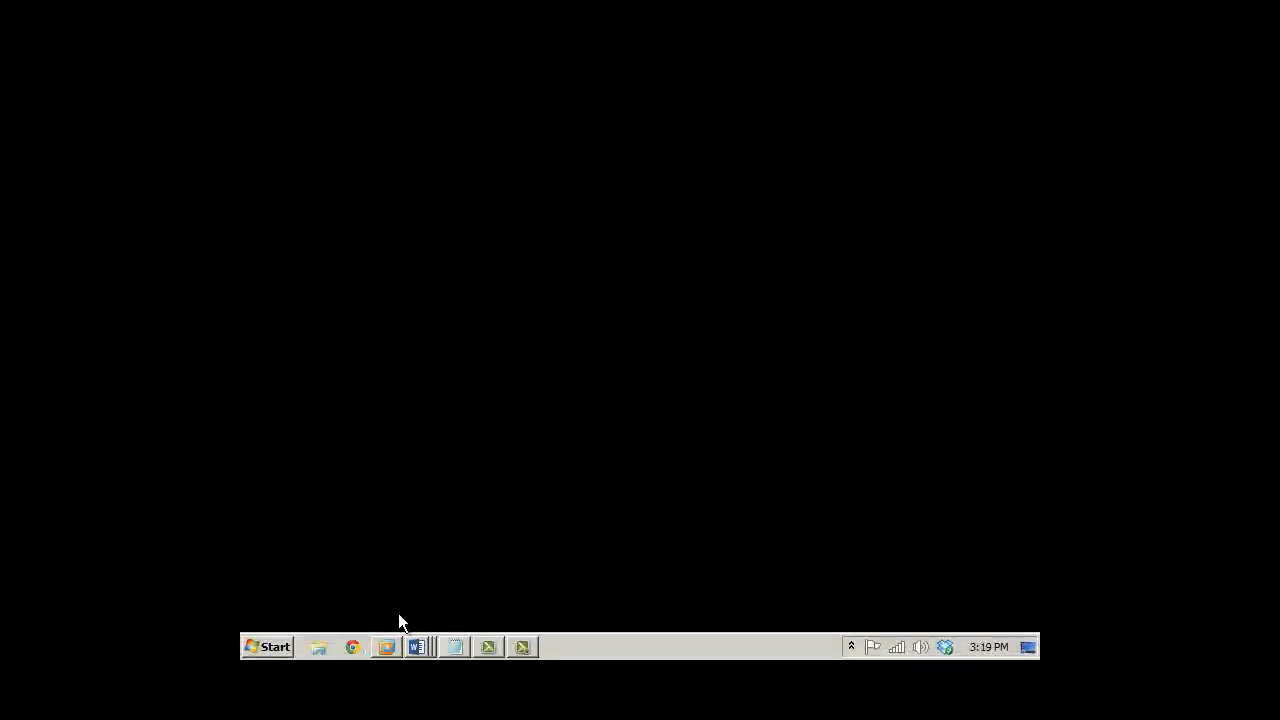
- Review the rent expense, rent payable and bank journal entries in the Word notes, and return to the SAP remote desktop
mouse_move(417, 647)
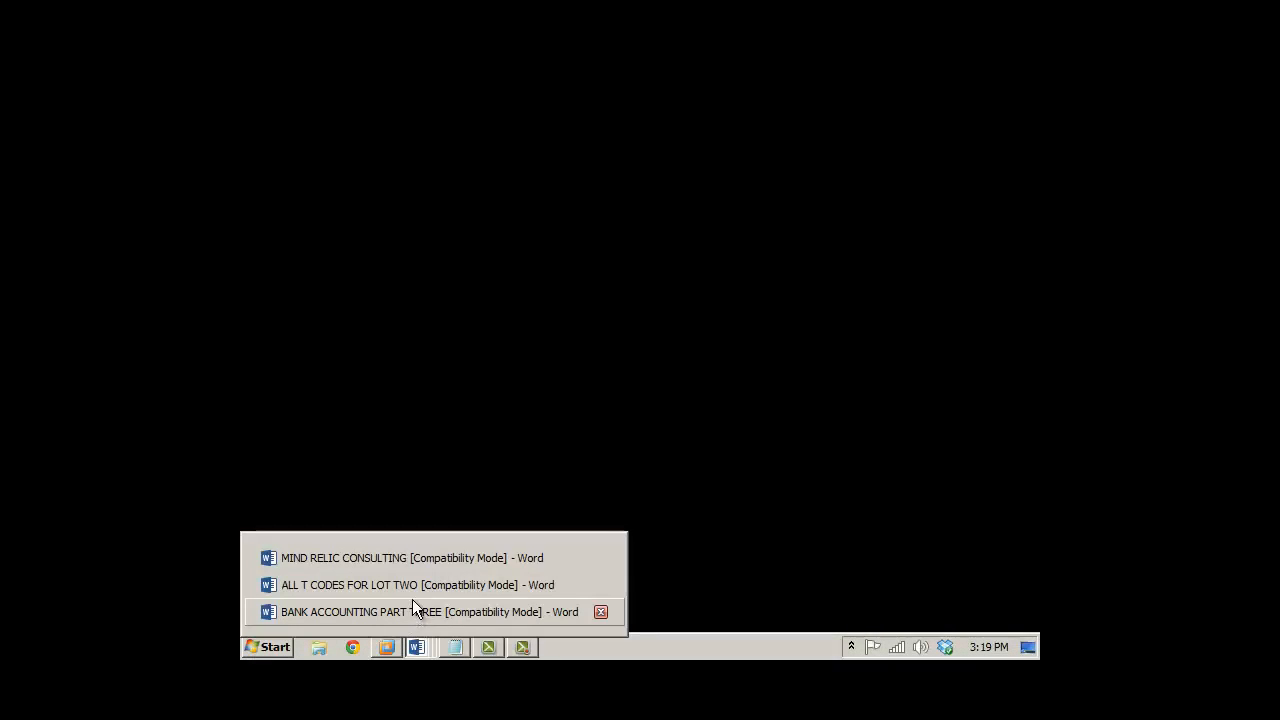
click(413, 608)
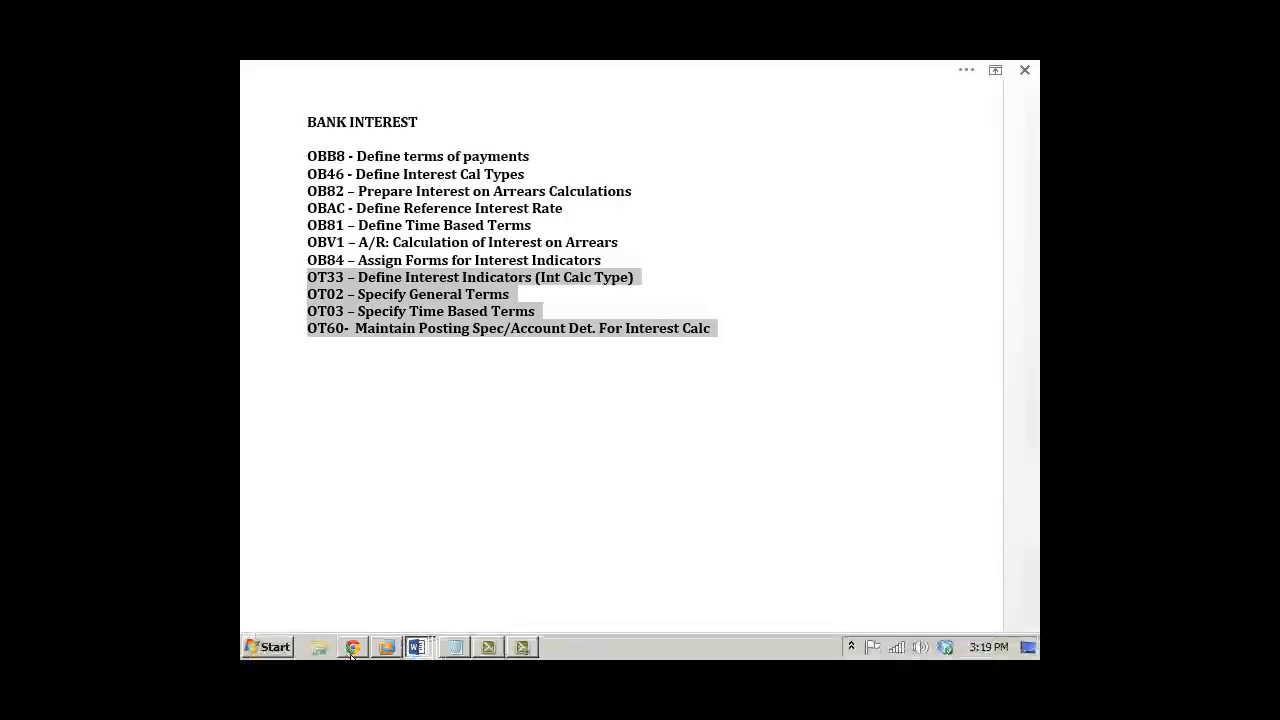
mouse_move(419, 649)
click(424, 615)
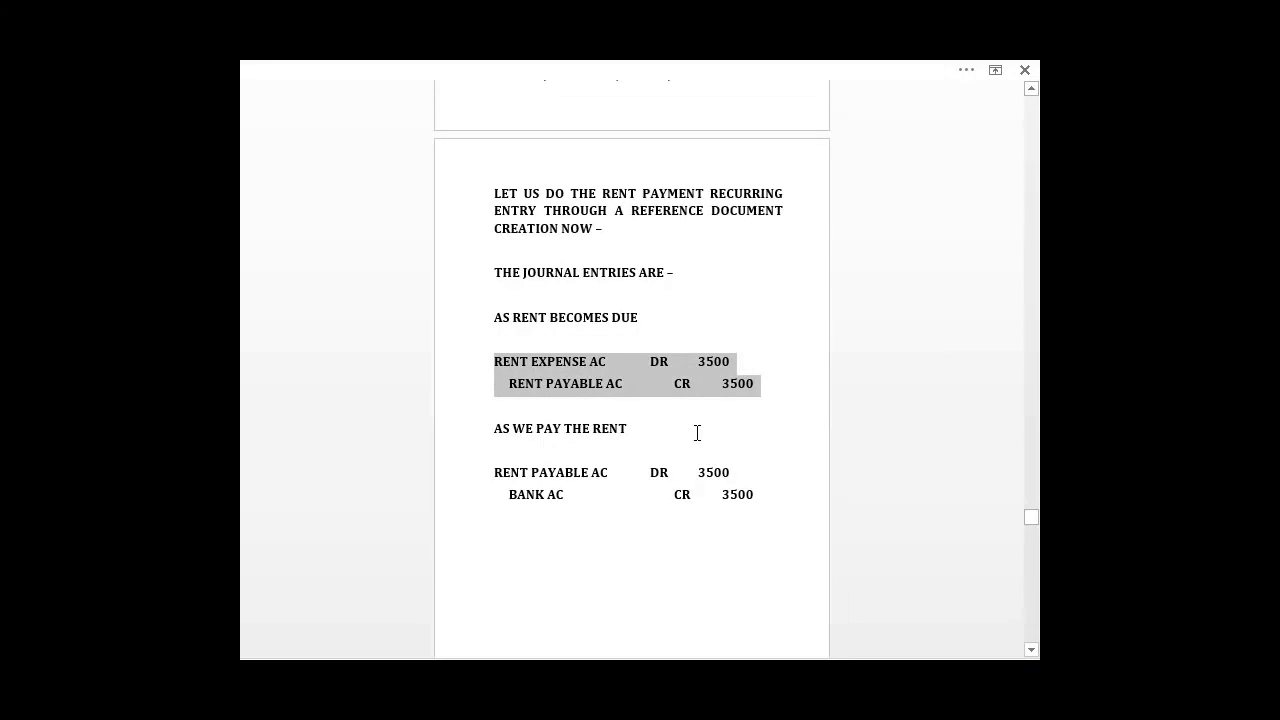
mouse_move(387, 647)
click(391, 609)
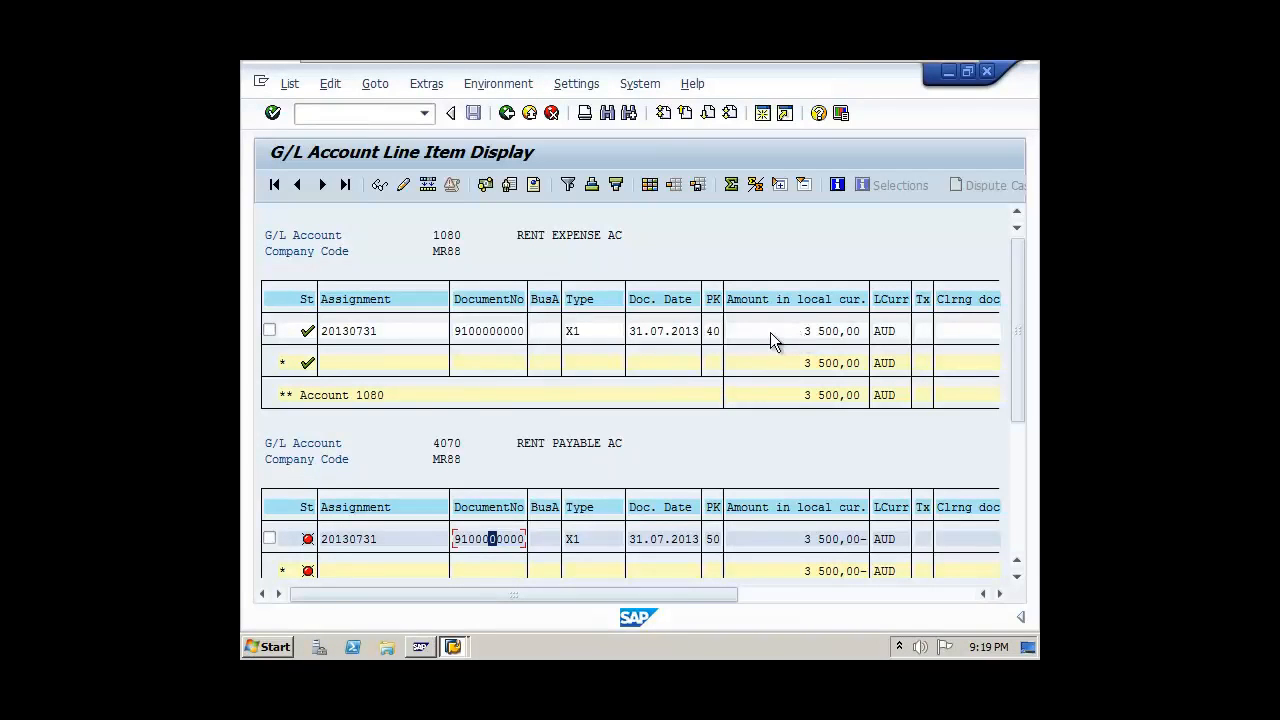
- Open the document behind the Rent Payable line item and examine its items in the data entry and general ledger views
scroll(772, 338, down, 2)
scroll(745, 453, up, 2)
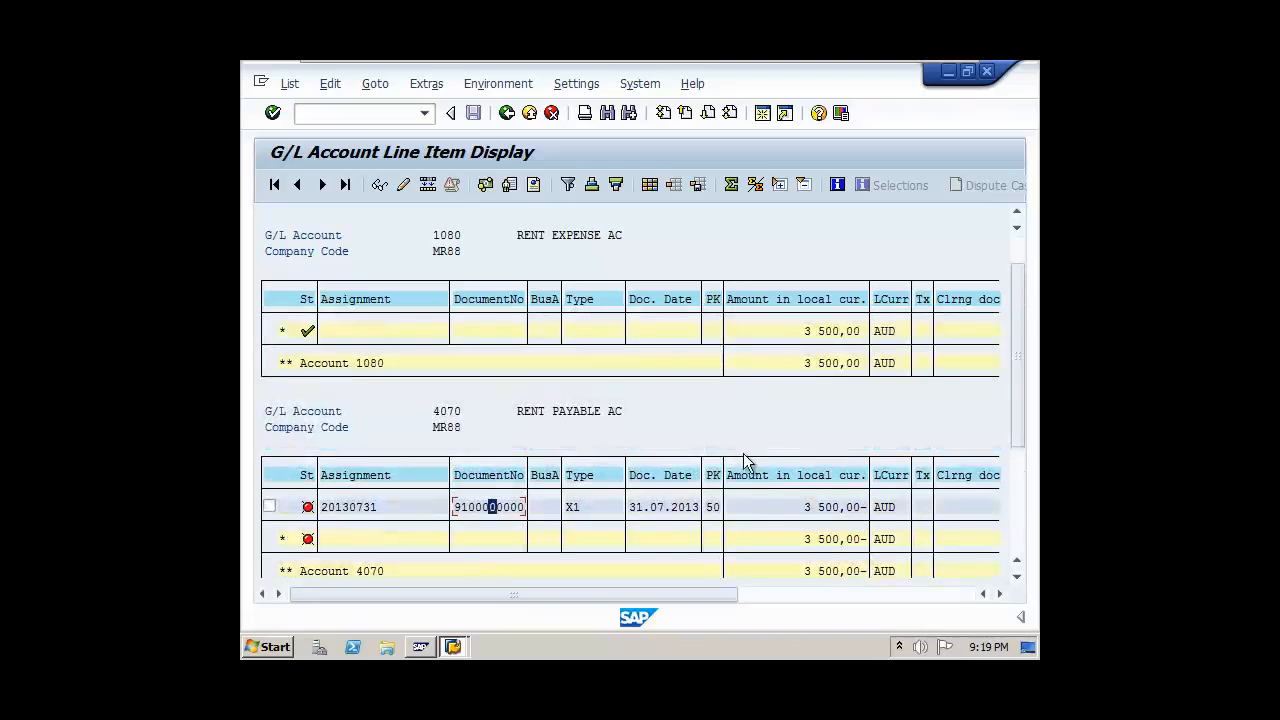
double_click(734, 503)
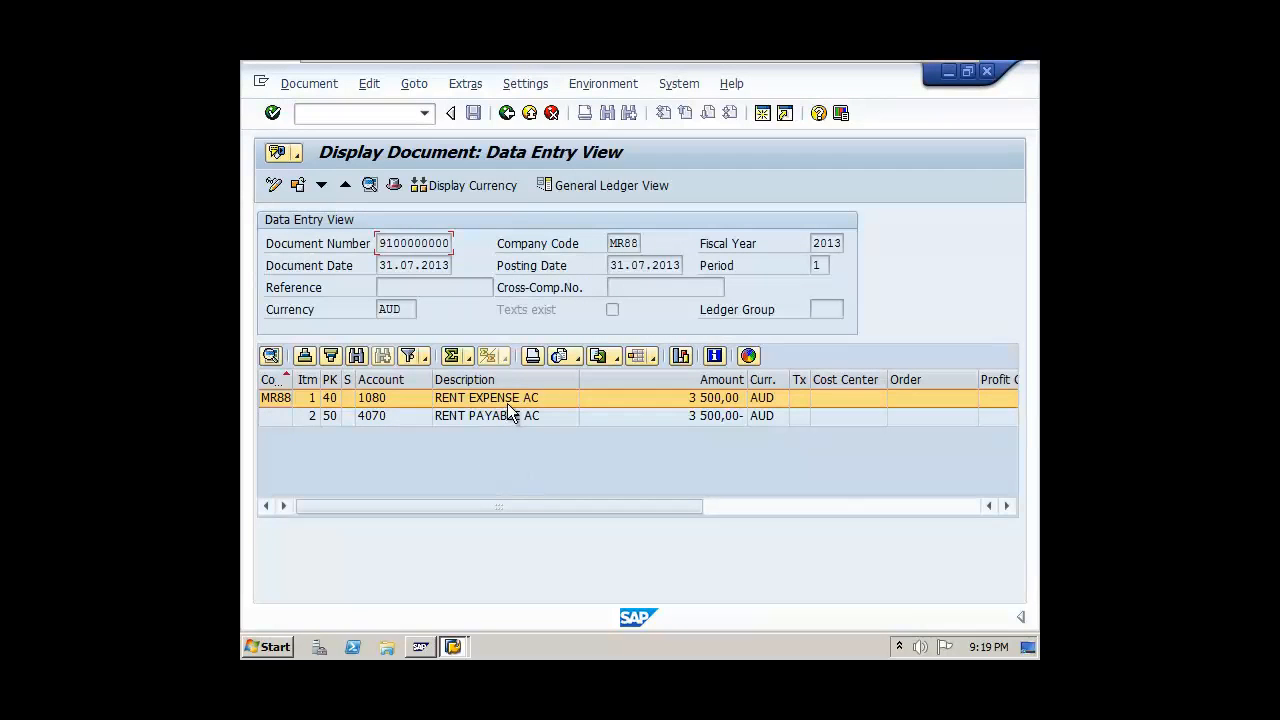
click(507, 400)
click(509, 416)
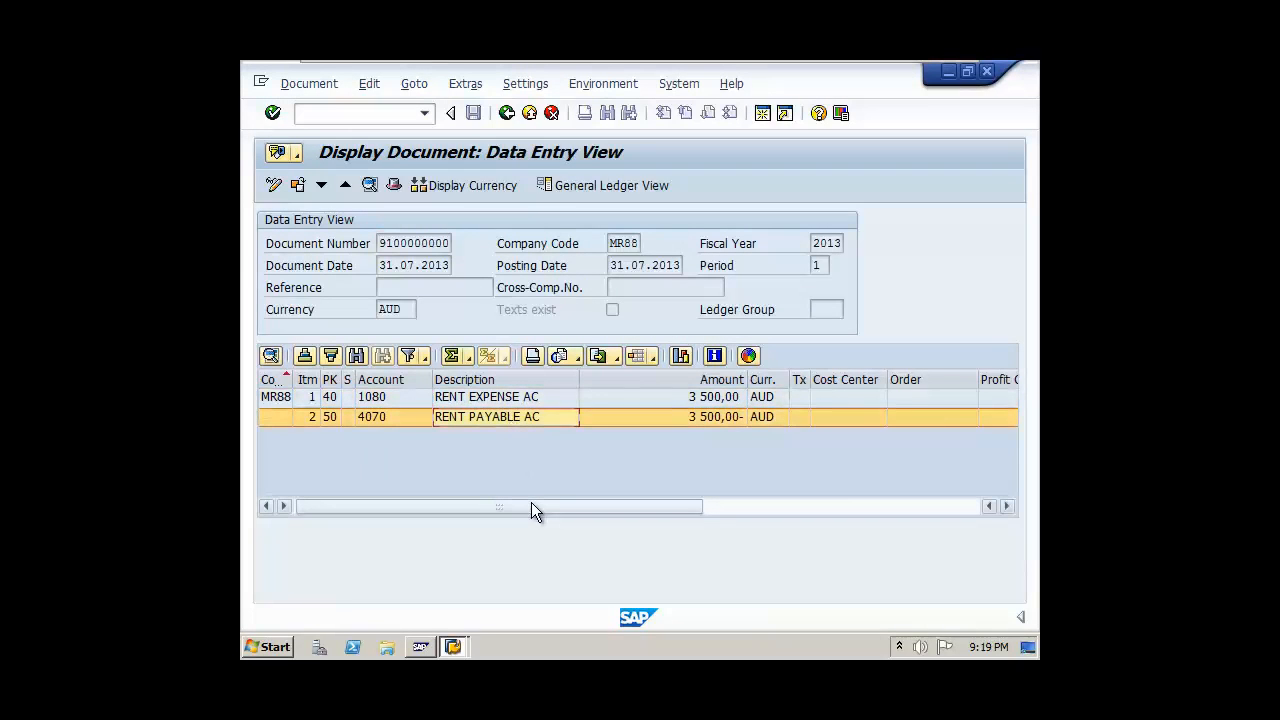
click(612, 185)
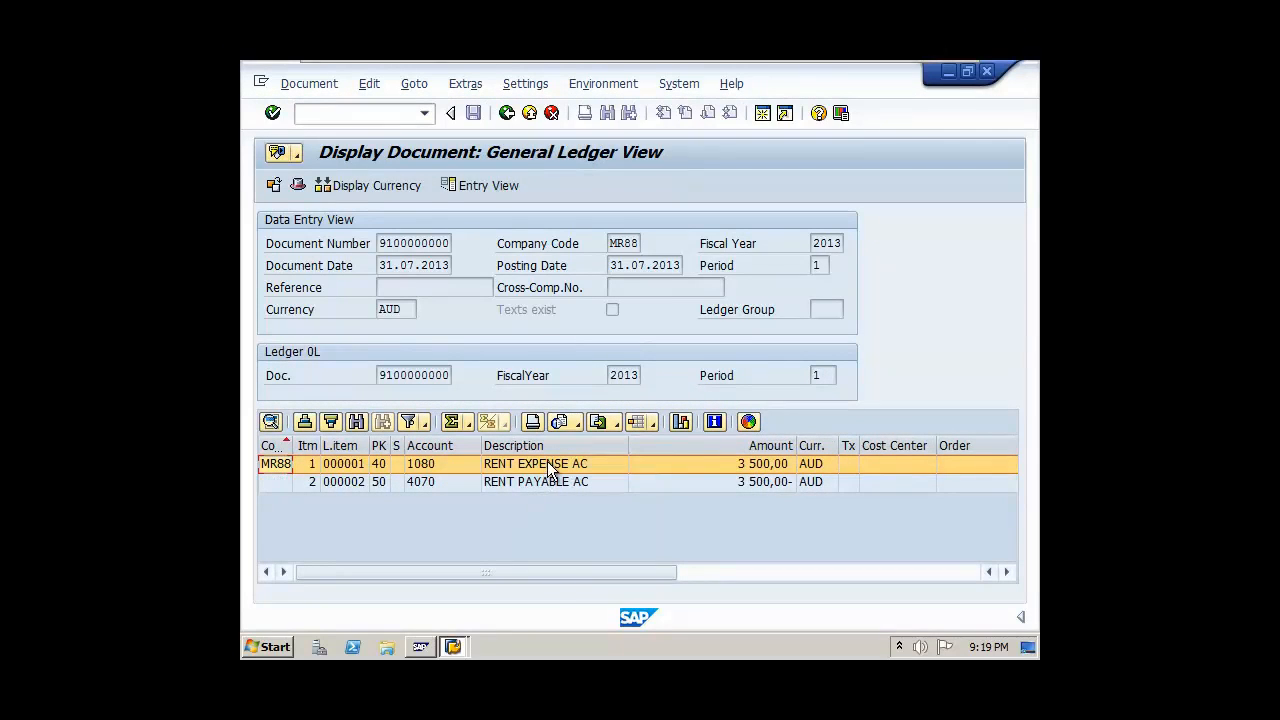
click(543, 488)
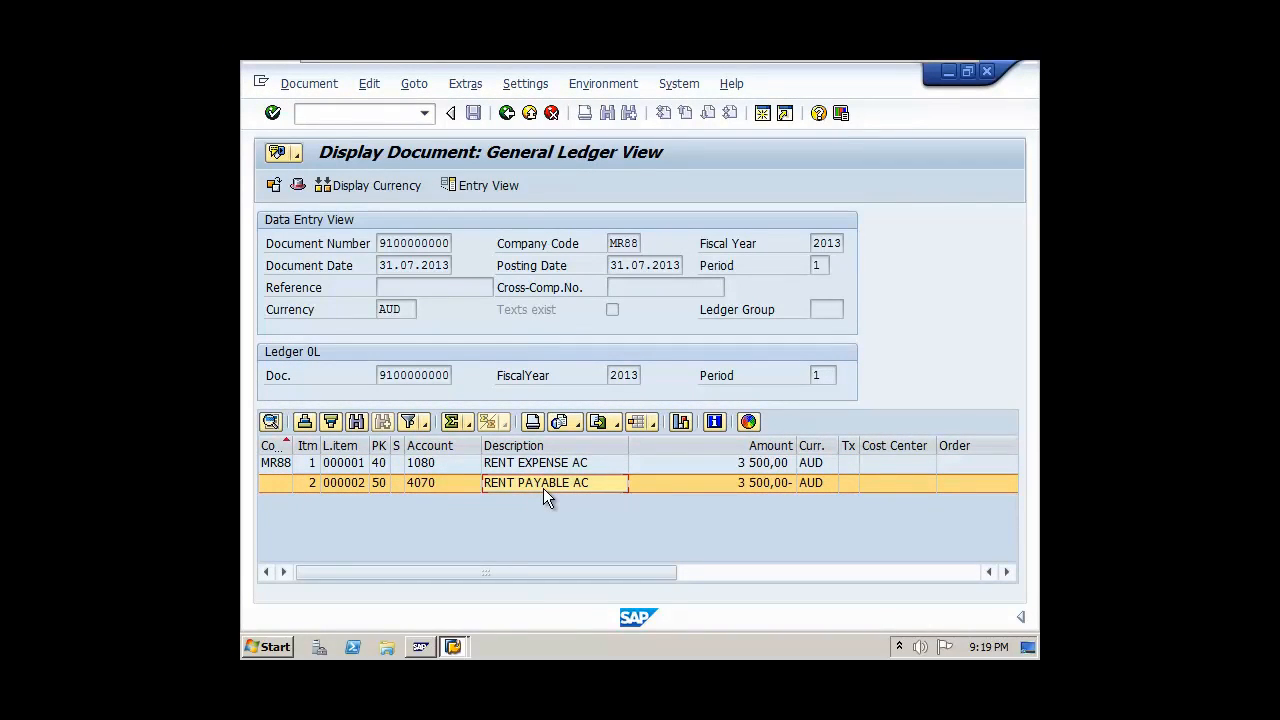
- Return to the G/L line item selection, rerun the report and examine the status of the Rent Expense and Rent Payable items
click(507, 113)
click(507, 113)
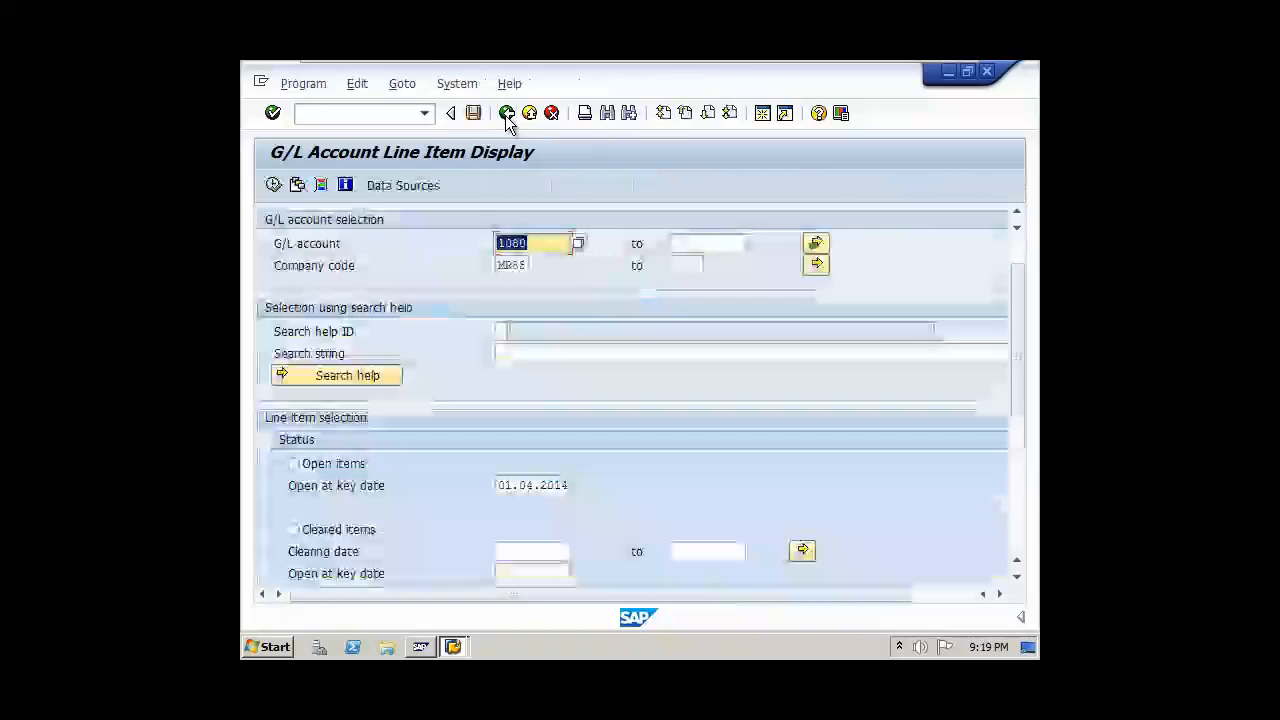
click(273, 185)
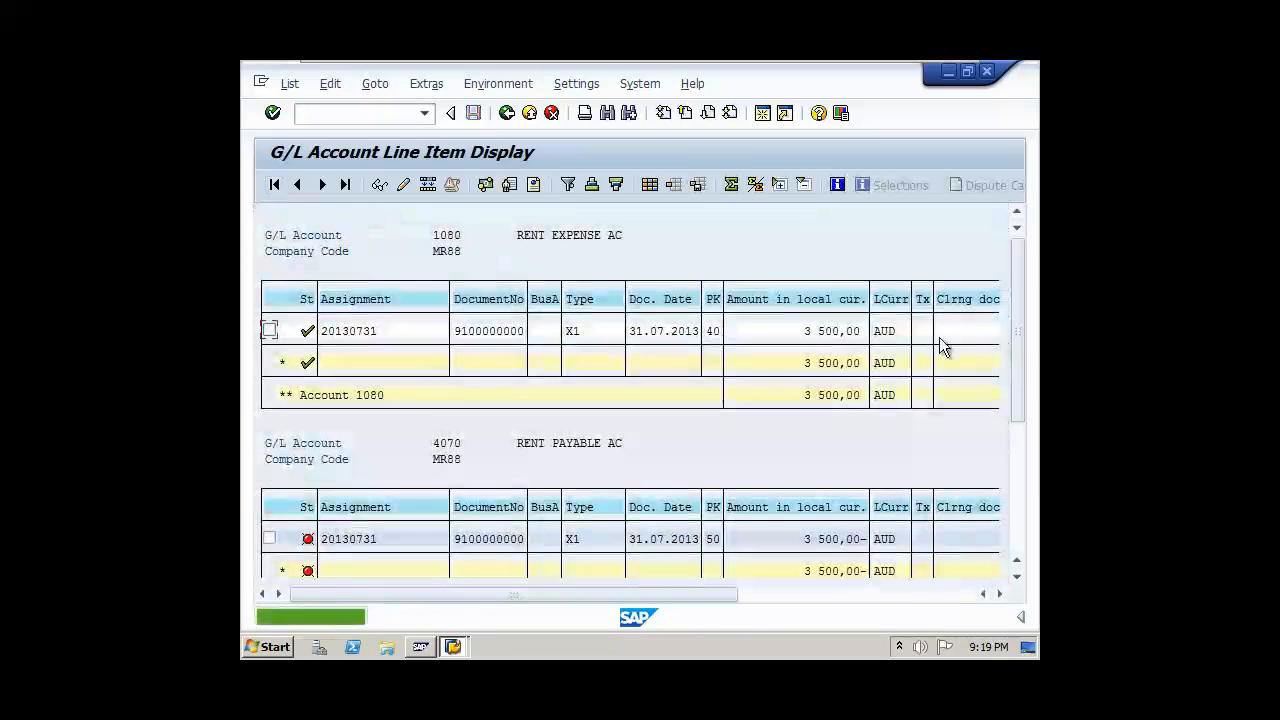
scroll(888, 360, down, 5)
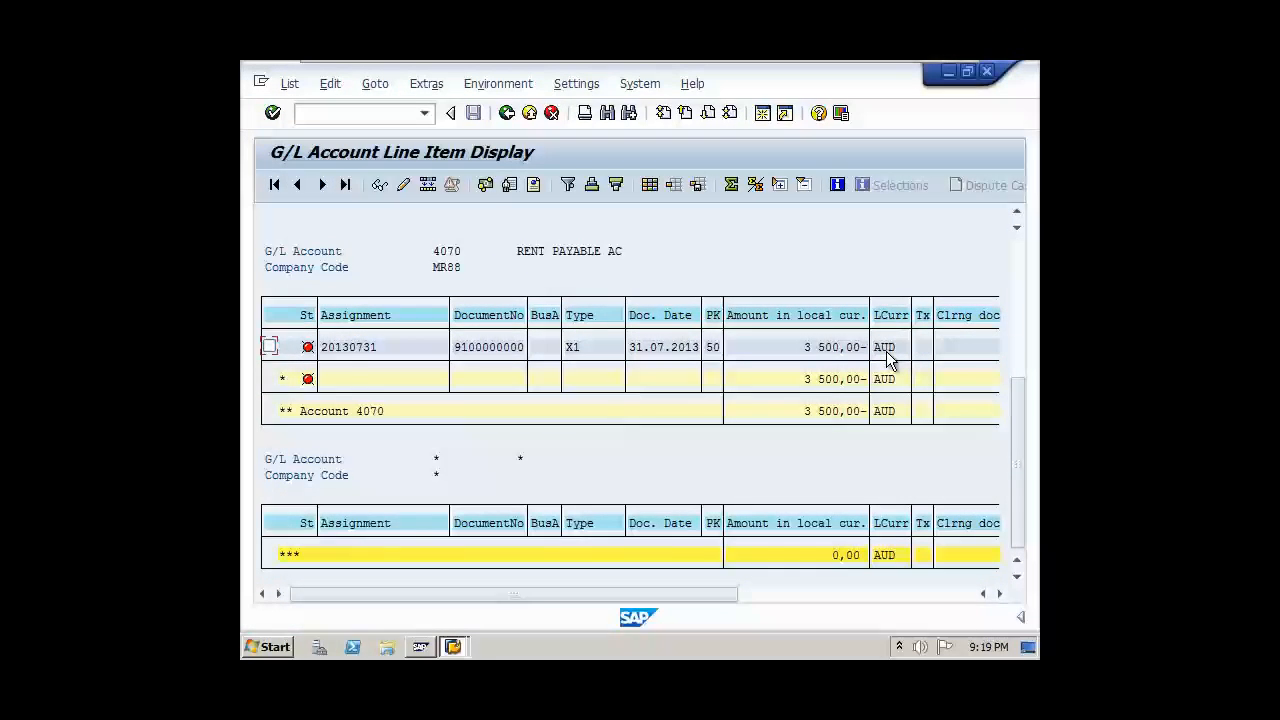
scroll(888, 360, up, 5)
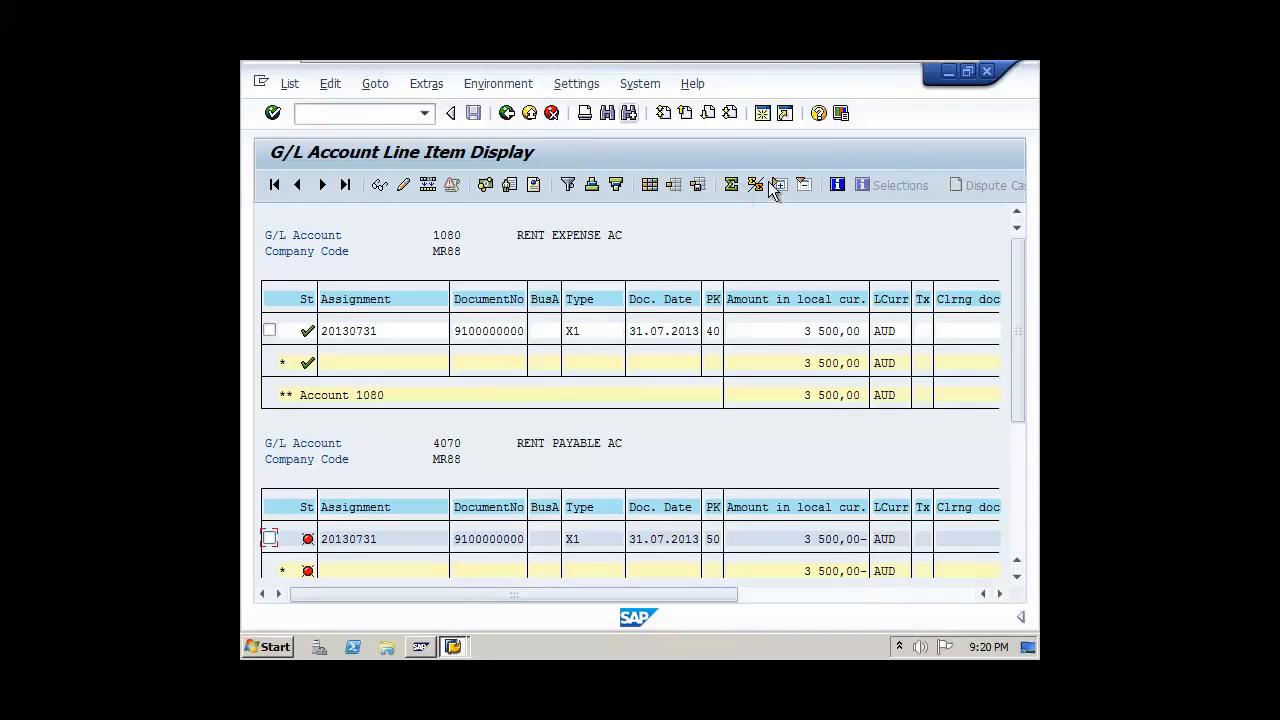
- Open a new SAP session and expand Accounting, Financial Accounting and General Ledger in the SAP Easy Access tree
click(760, 113)
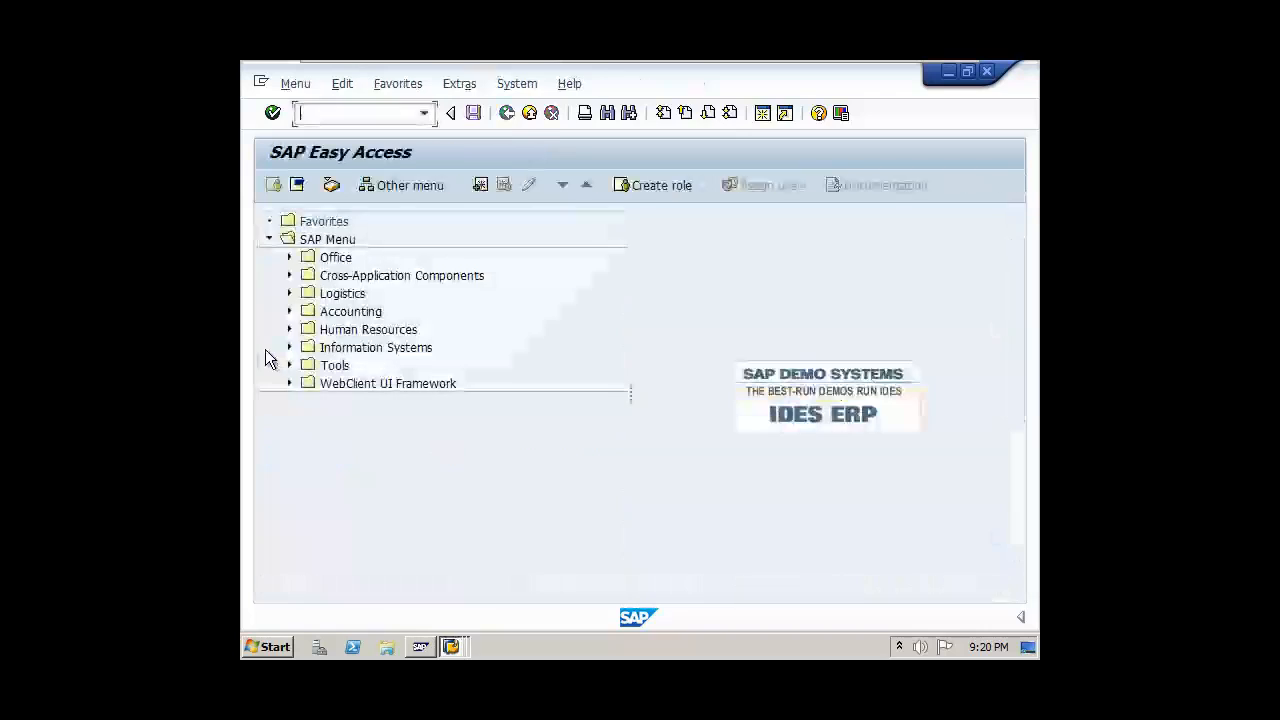
click(346, 314)
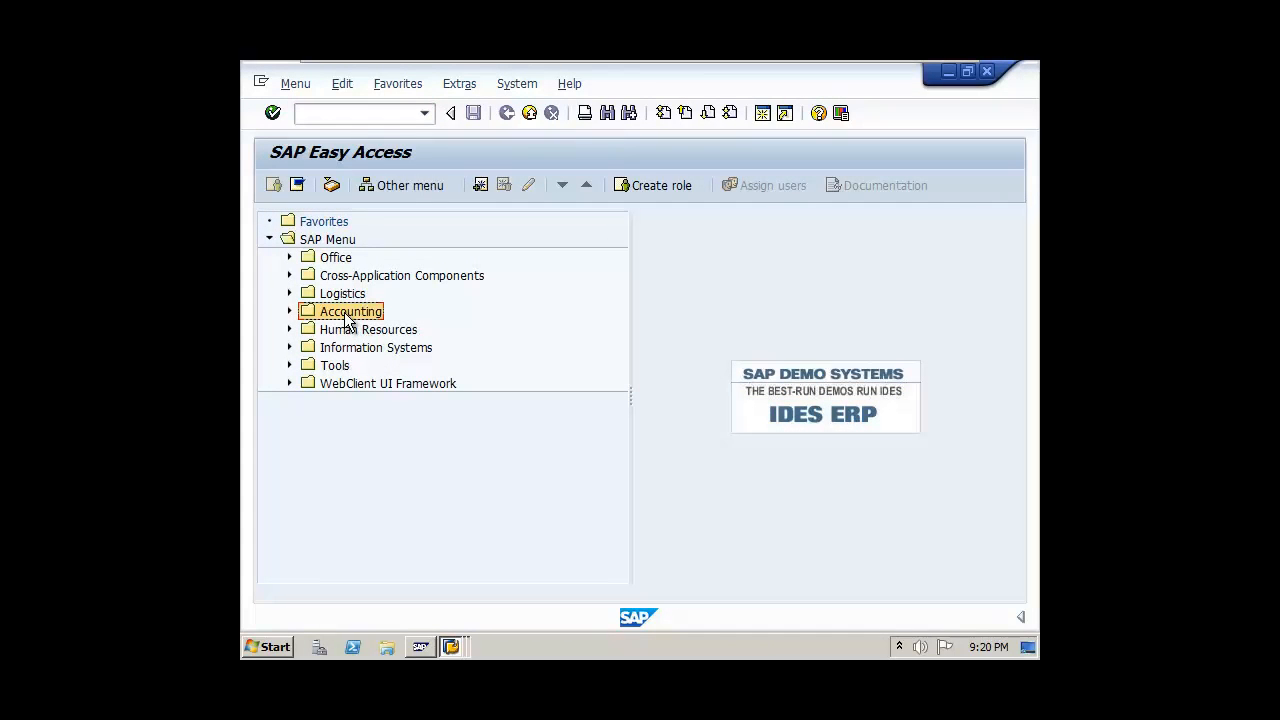
click(351, 116)
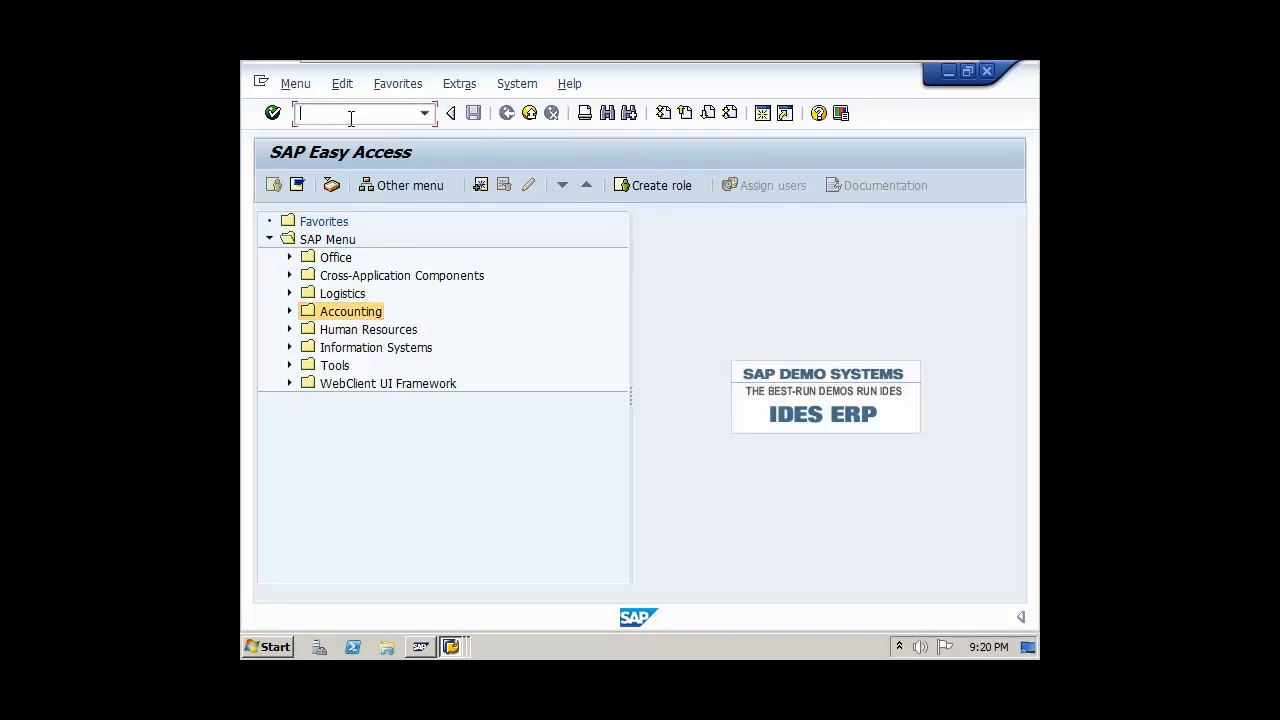
click(290, 313)
click(311, 332)
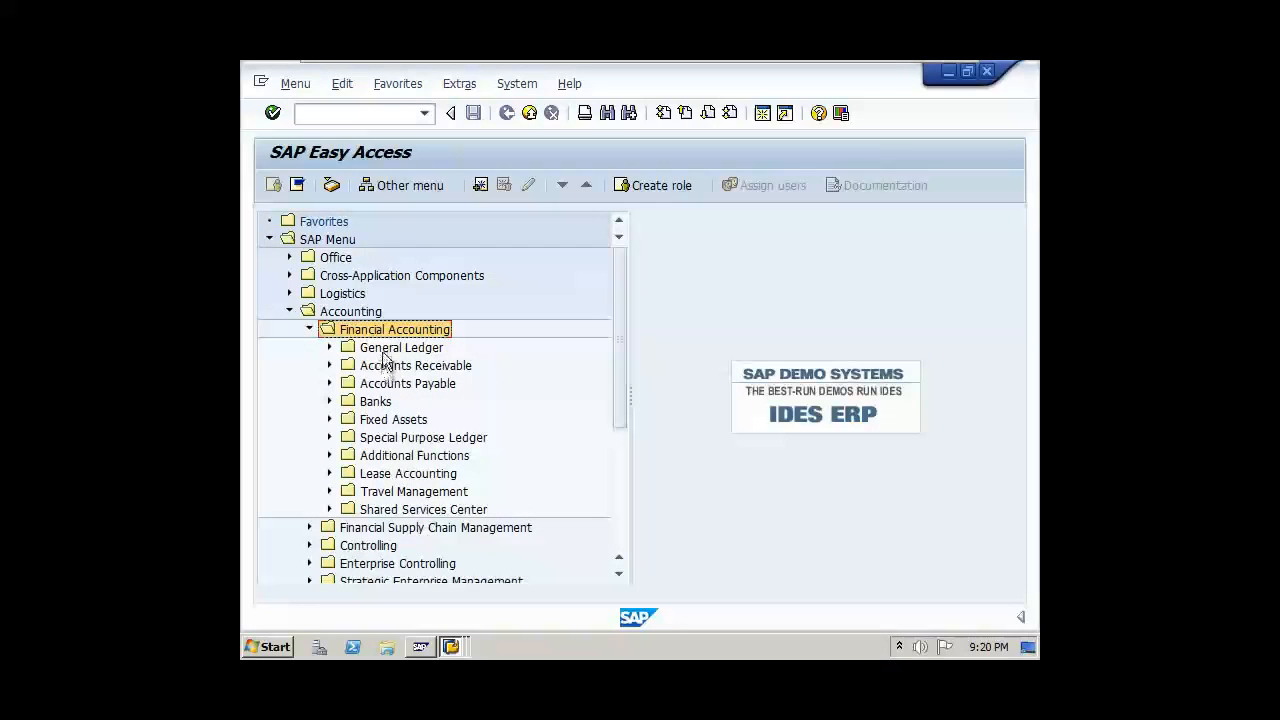
click(343, 350)
click(330, 348)
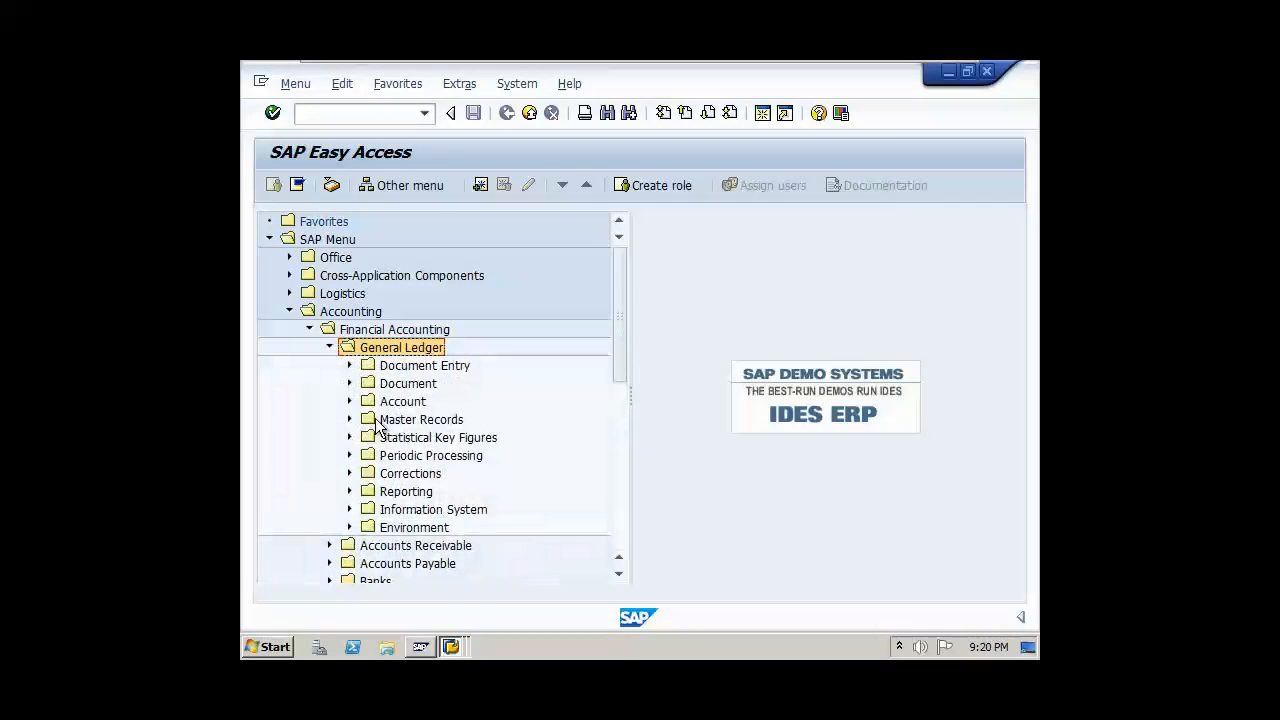
- Start transaction F-07, Outgoing Payments, from the Document Entry folder of General Ledger
click(400, 367)
click(350, 366)
click(427, 510)
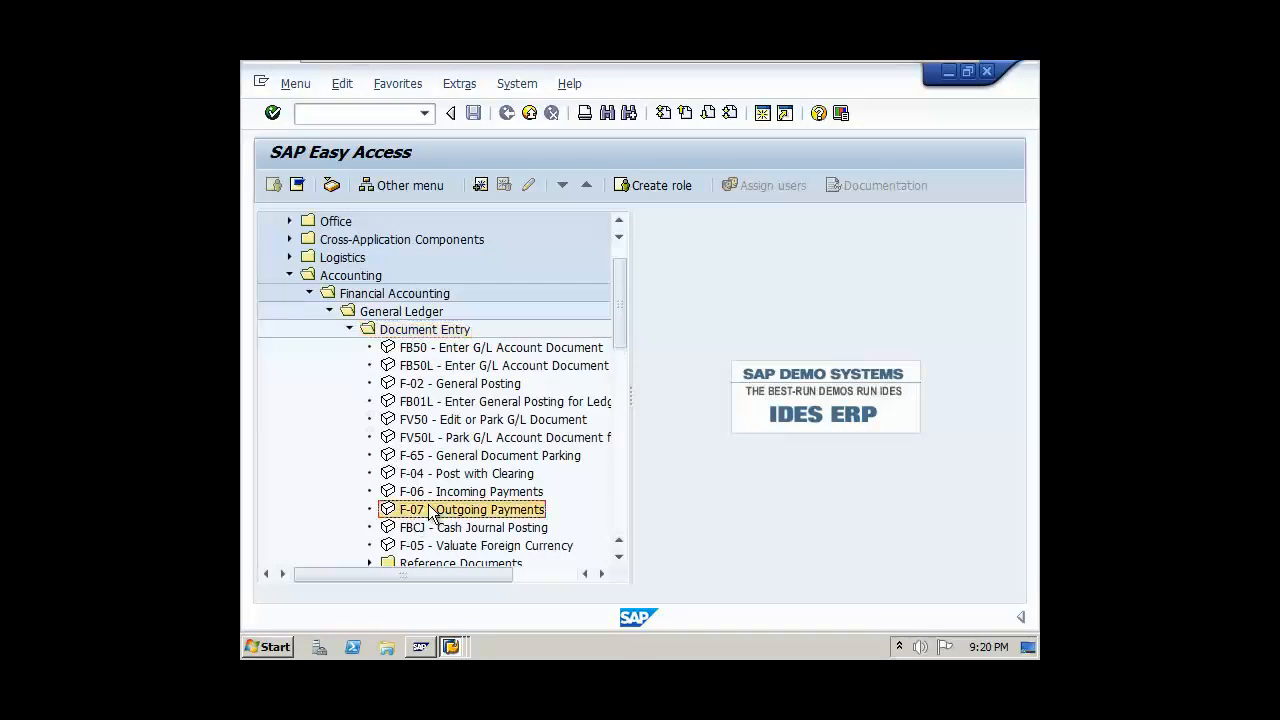
double_click(463, 511)
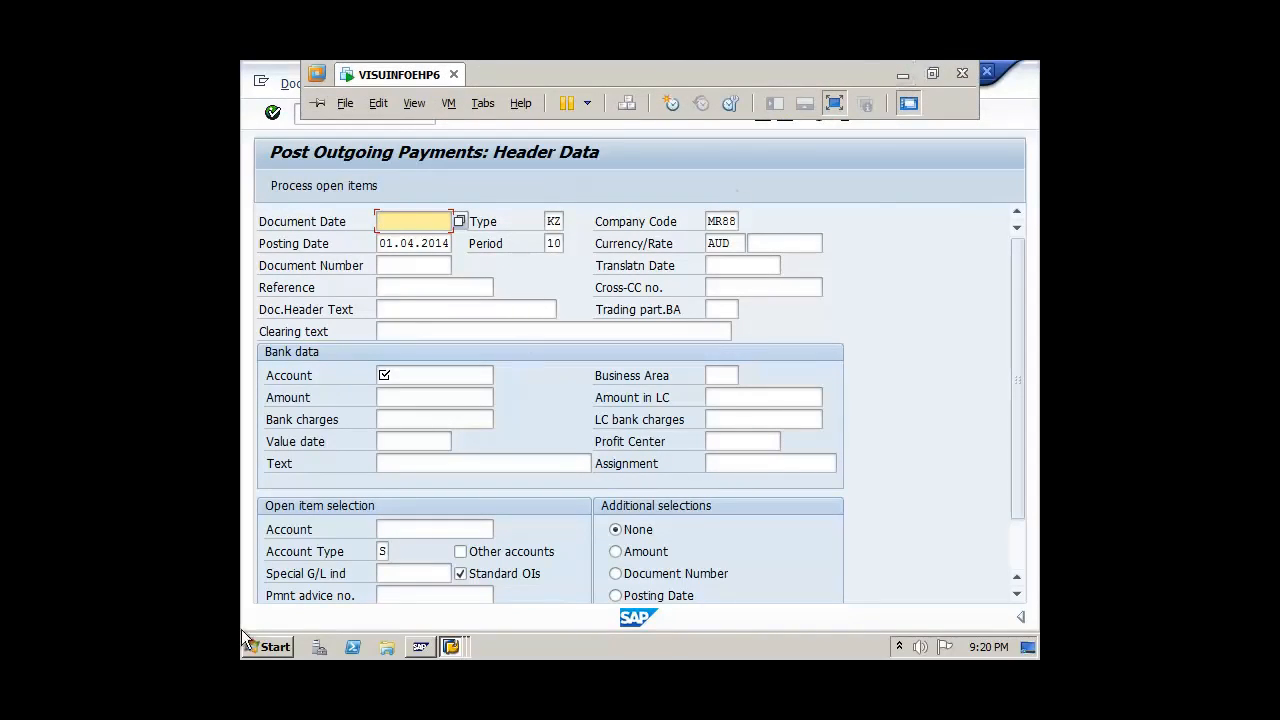
- Examine the Rent Payable open item in the G/L line item session, and return to the Post Outgoing Payments session
mouse_move(436, 650)
click(452, 584)
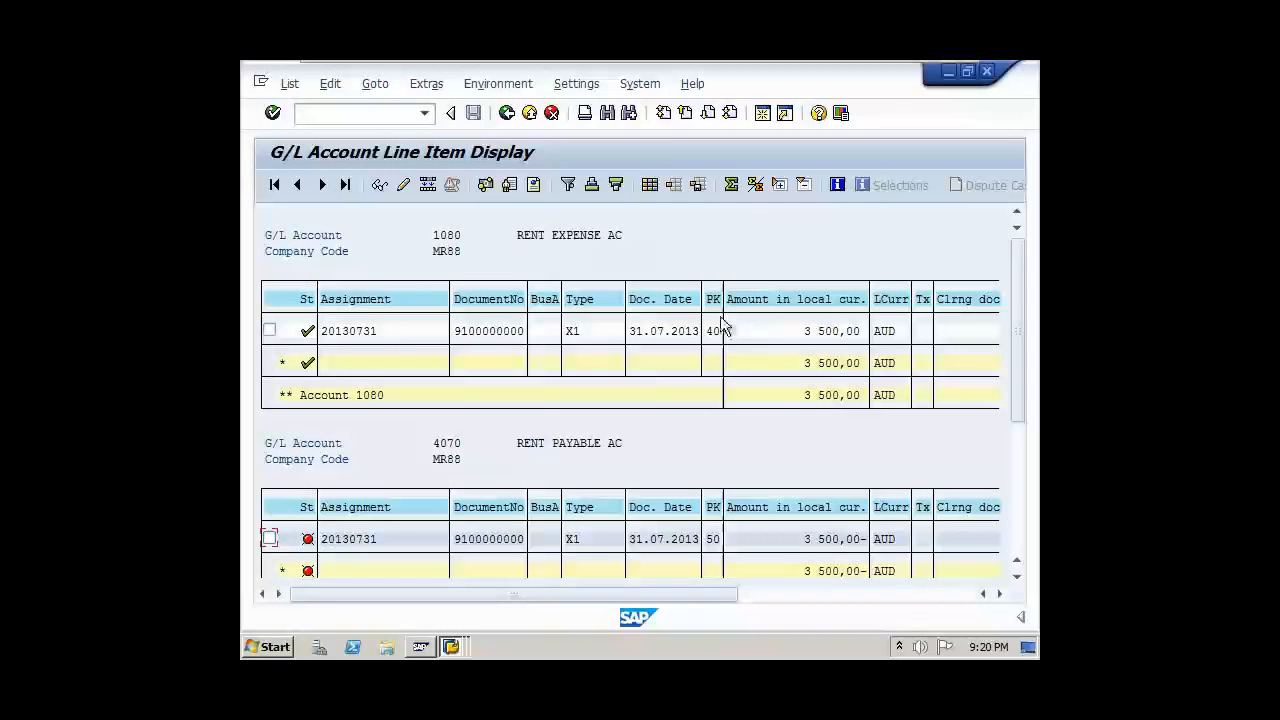
double_click(645, 358)
scroll(644, 355, down, 4)
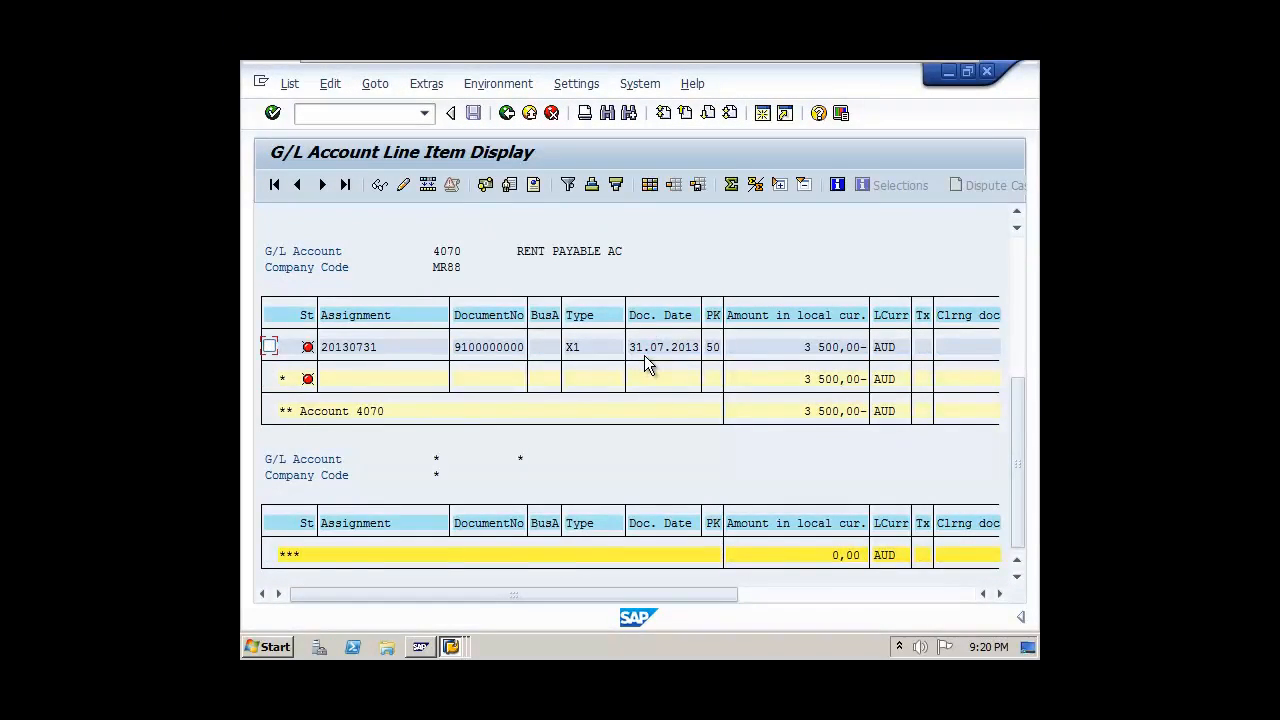
scroll(644, 355, up, 2)
scroll(644, 355, up, 3)
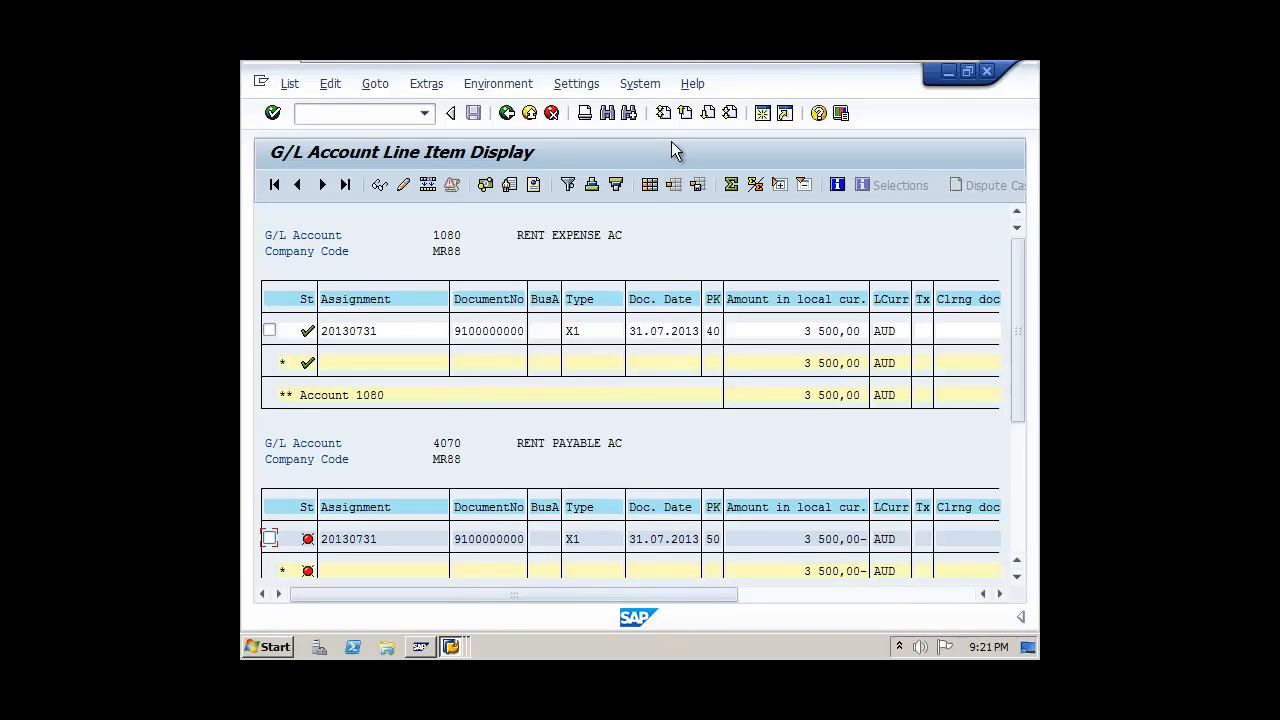
click(451, 647)
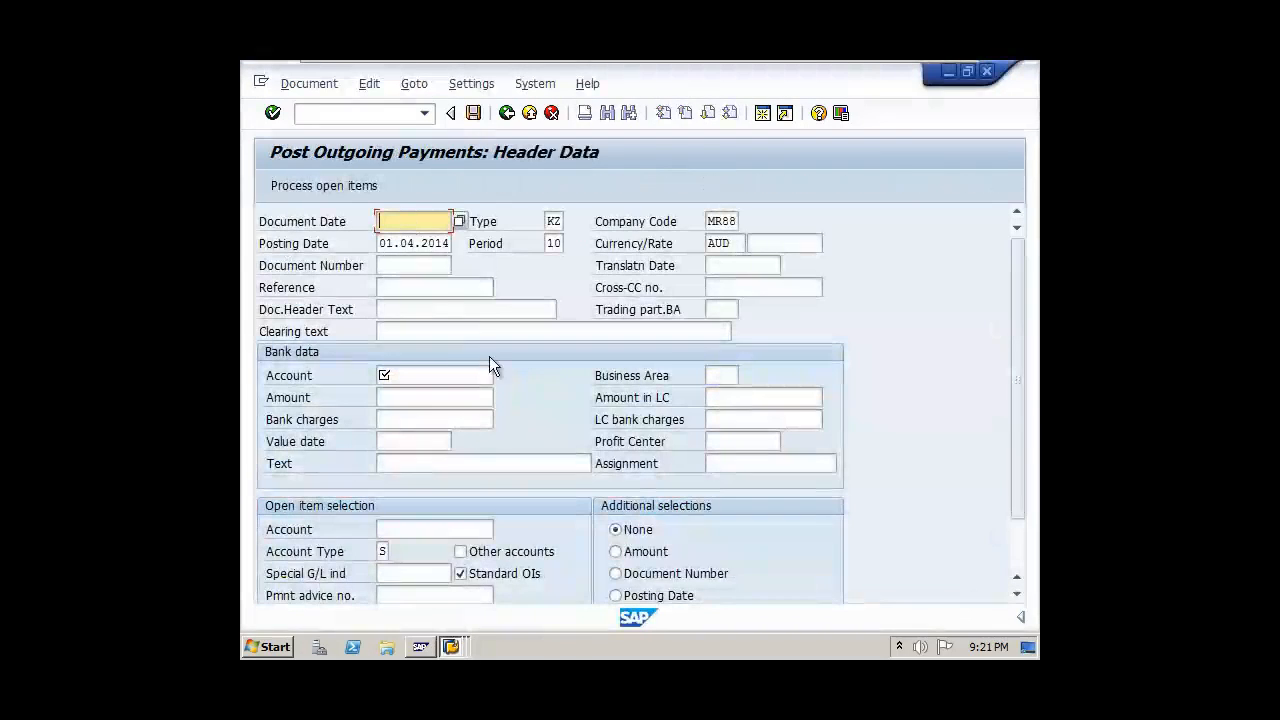
- Set both the document date and the posting date of the outgoing payment to 01.08.2013
text(01.08.2013)
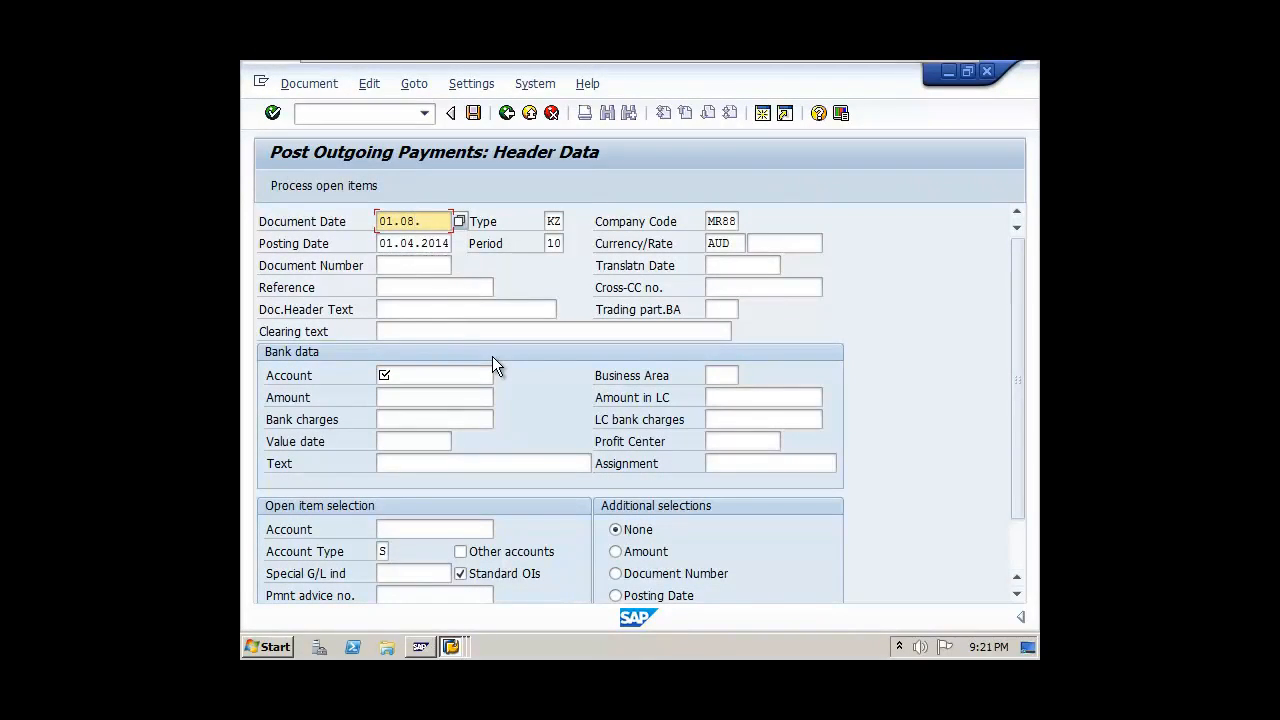
double_click(386, 244)
text(01.08)
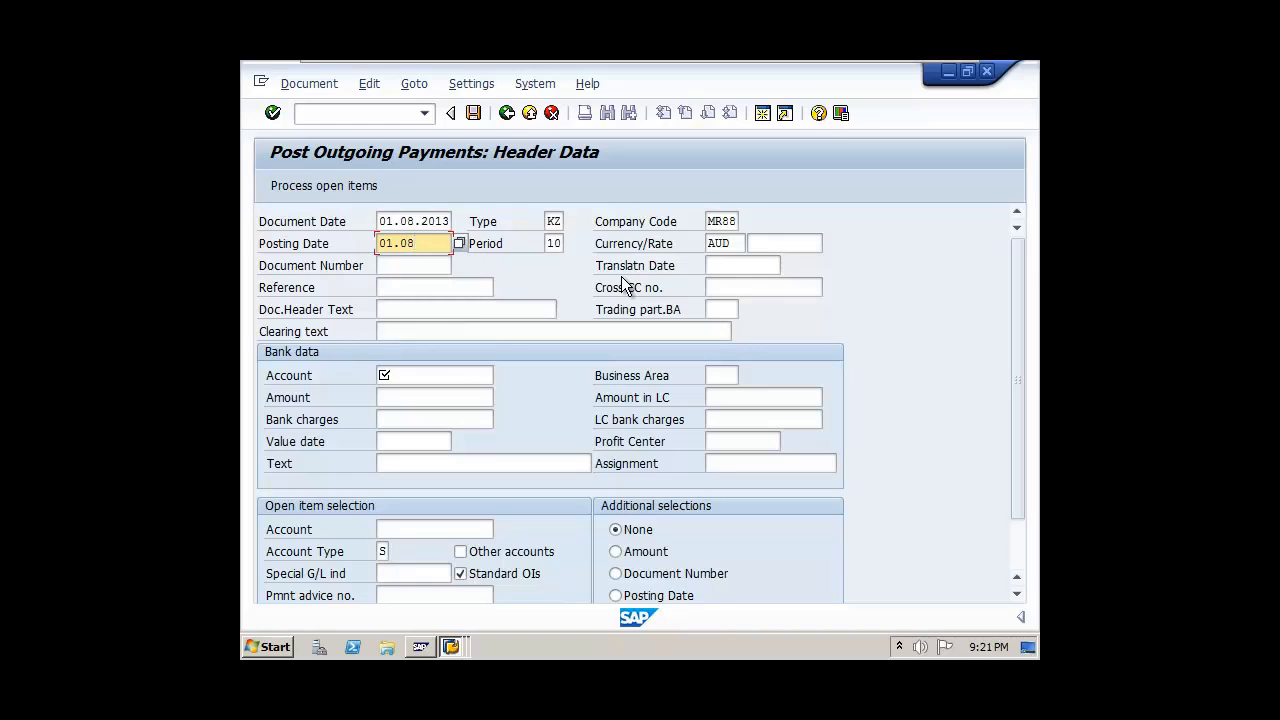
text(.2013)
- Set the document header text to DOCUMENT HEADER TEXT and the clearing text to CLEARING TEXT
click(436, 309)
text(D)
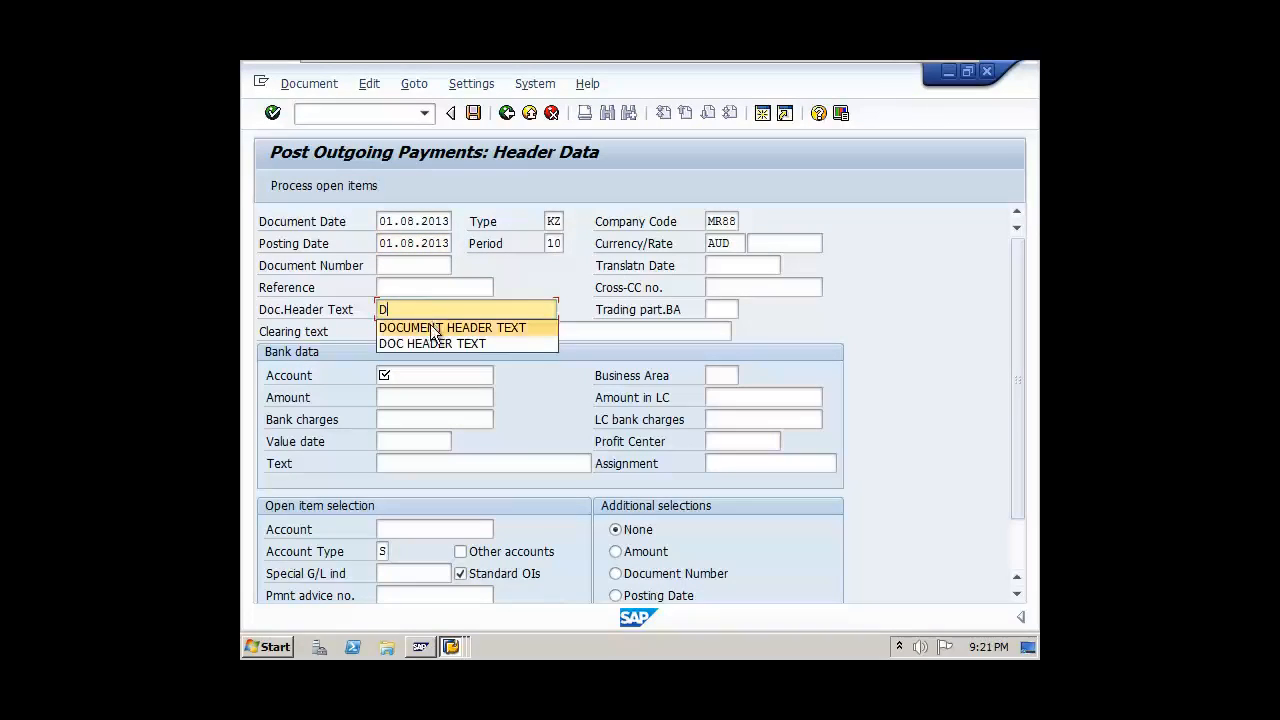
click(430, 324)
click(430, 331)
text(C)
click(432, 354)
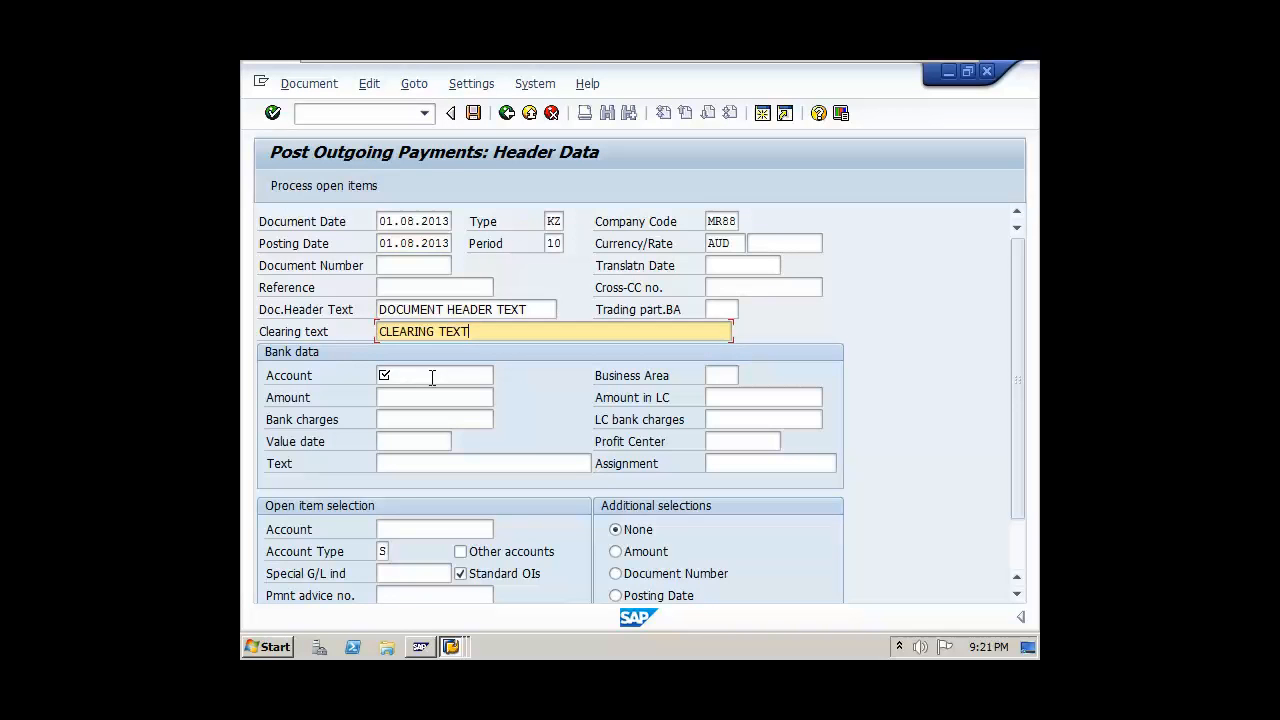
- Set the bank data account to 3000 from the account value list and enter 3500 as the amount
click(431, 375)
click(503, 377)
key(Return)
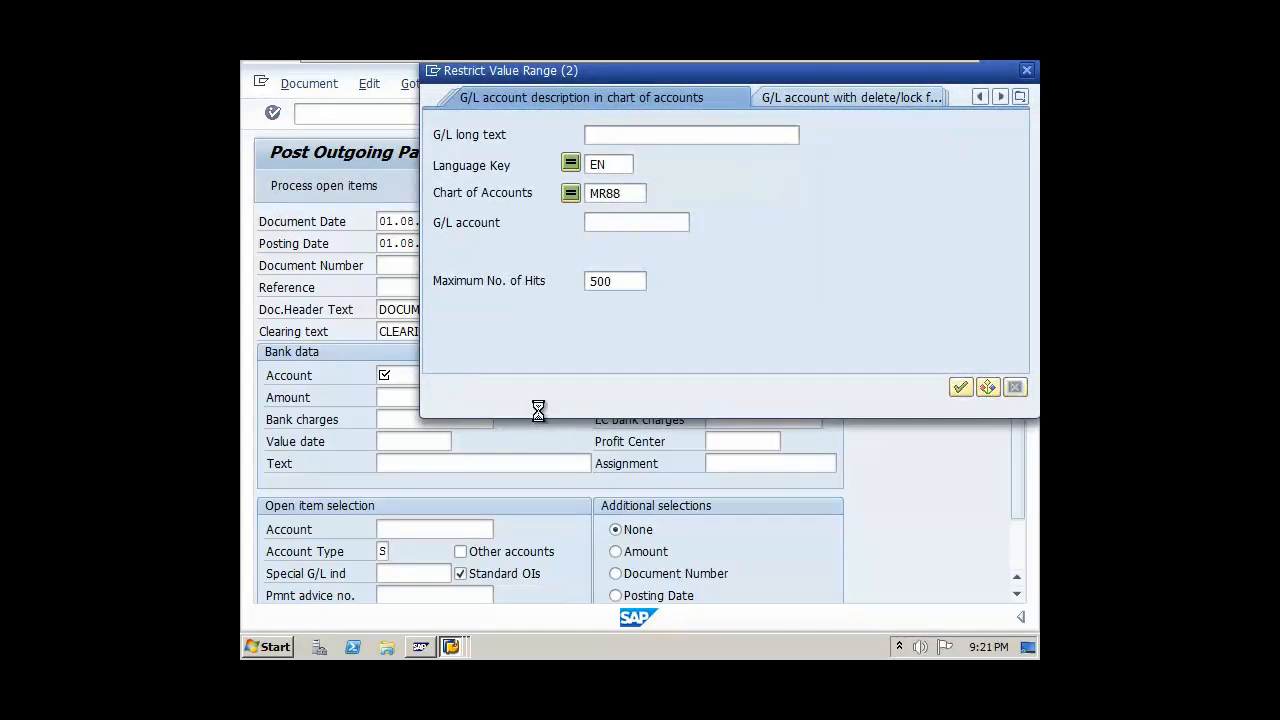
double_click(463, 228)
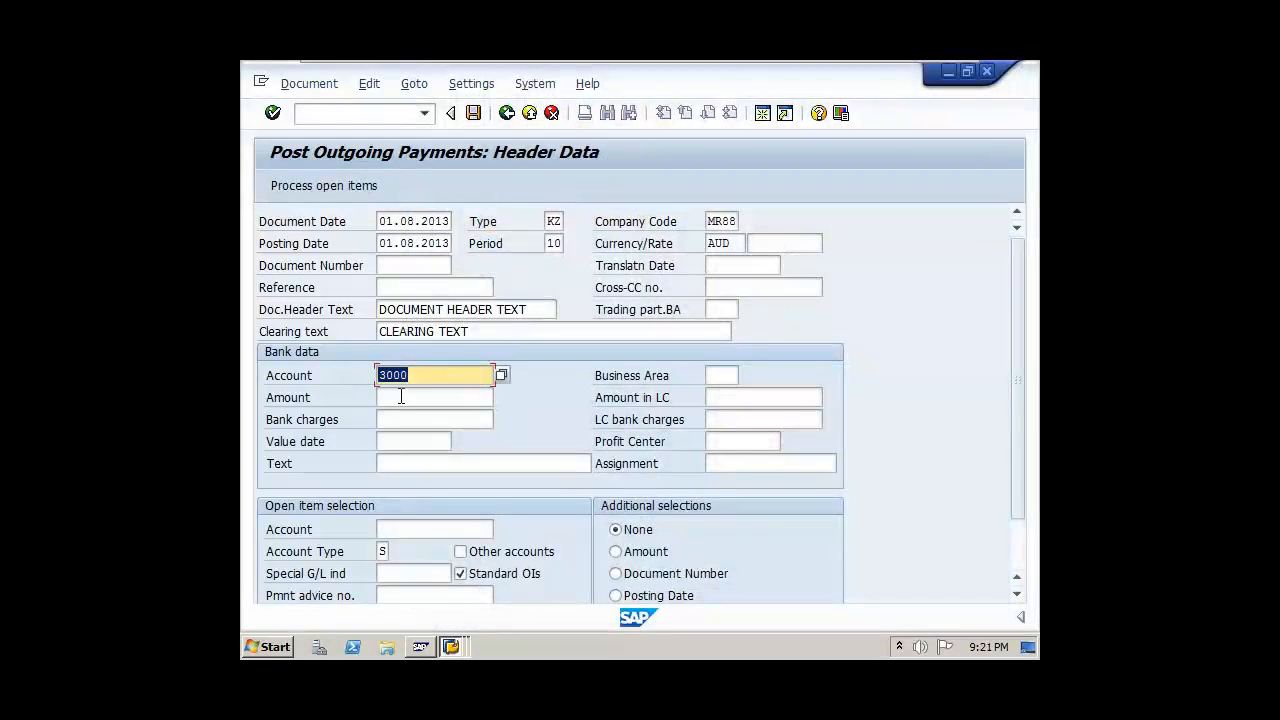
click(400, 397)
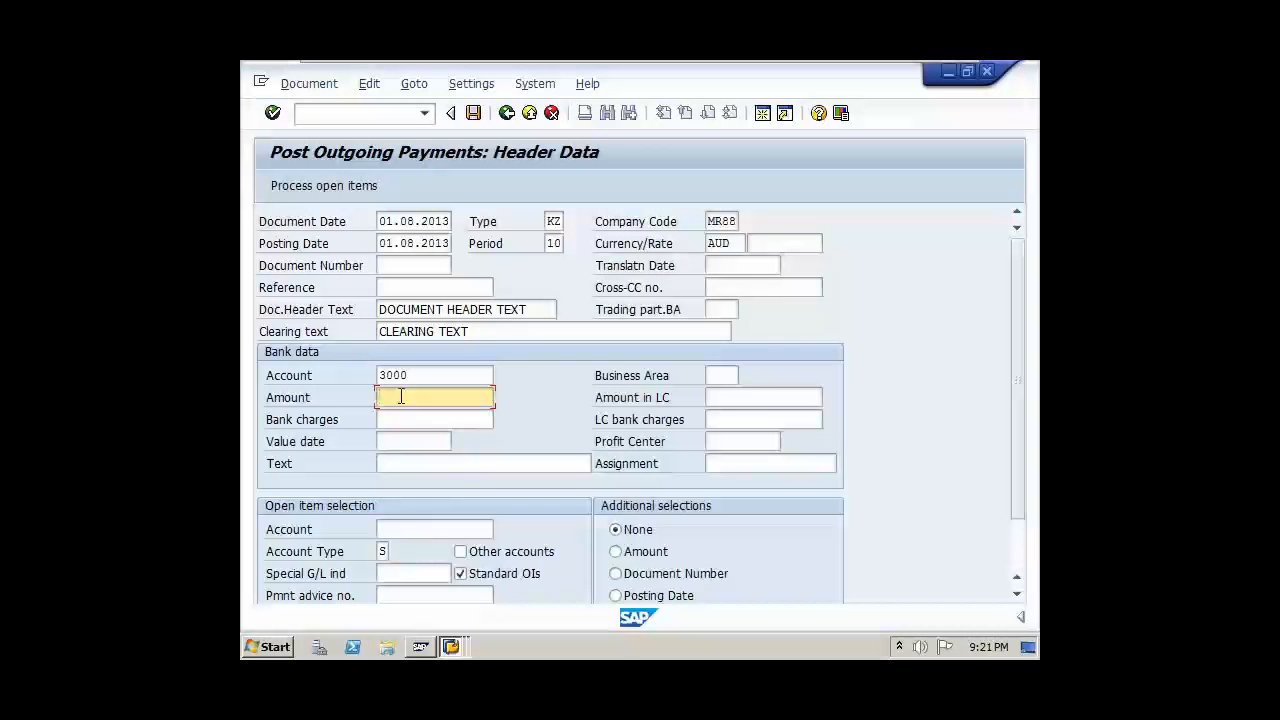
text(3500)
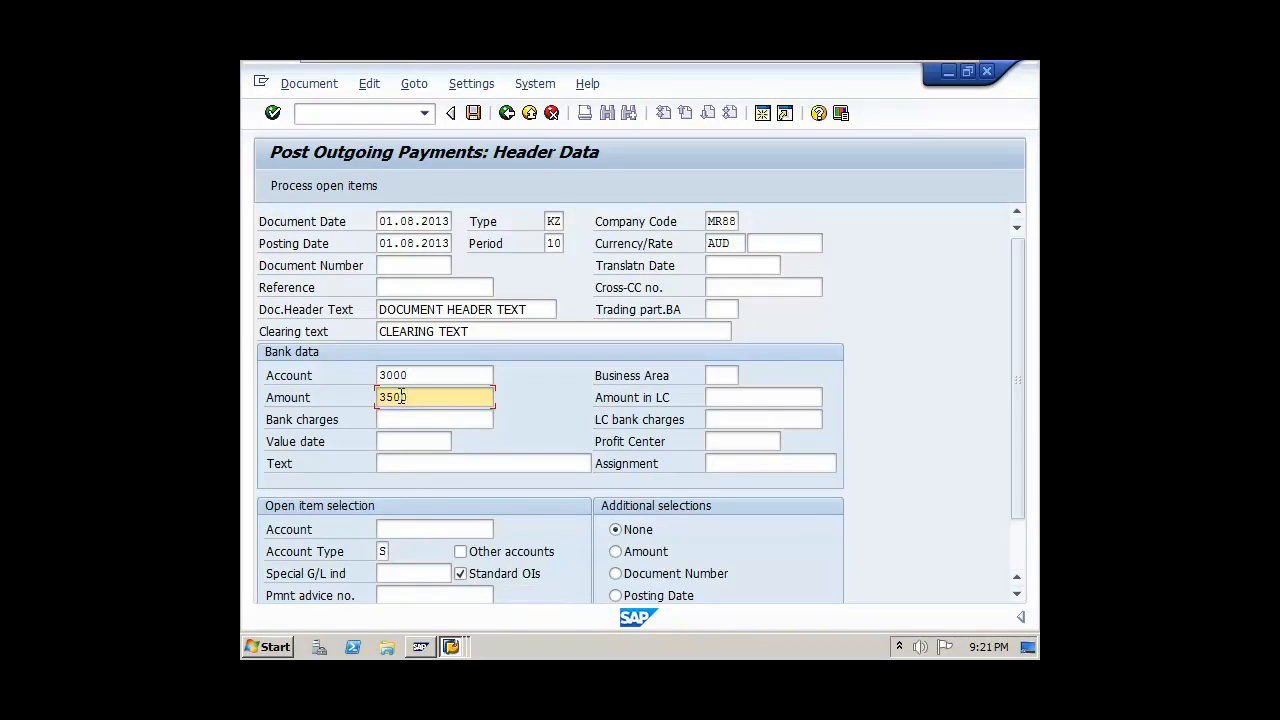
- Set the bank data value date to 01.08.2013 and the bank data text to BANK DATA TEXT
click(415, 443)
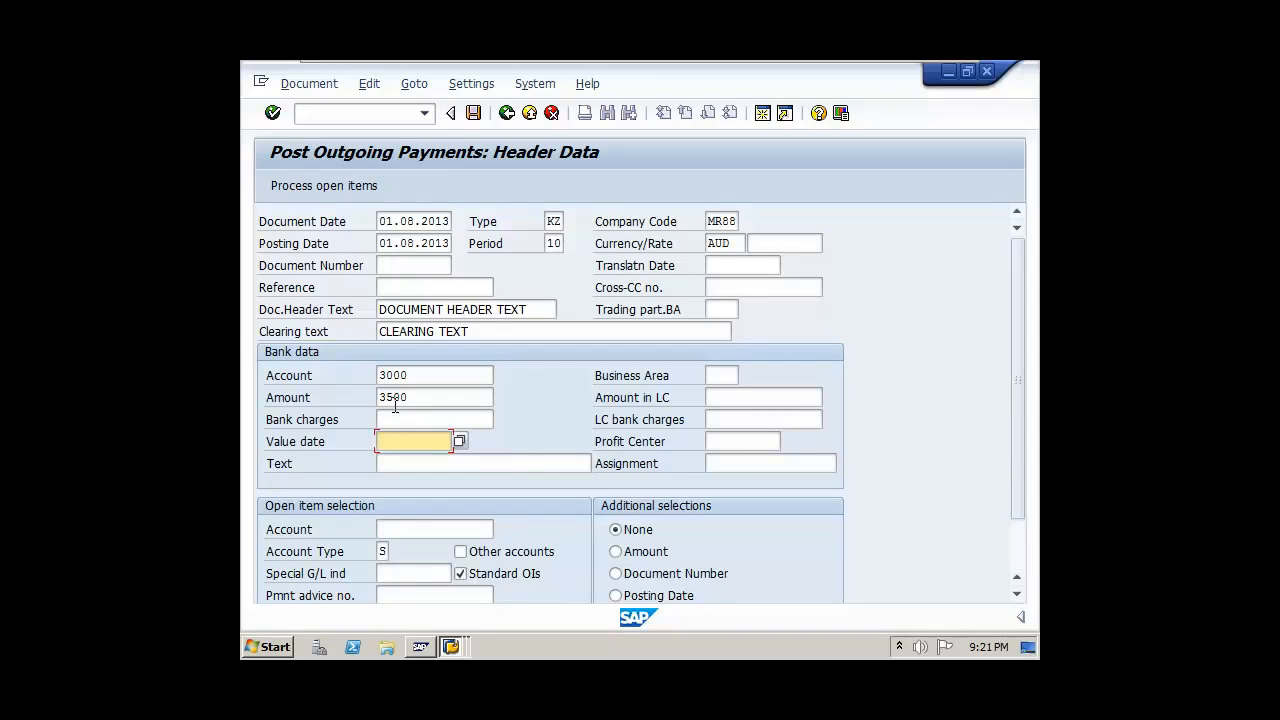
click(459, 441)
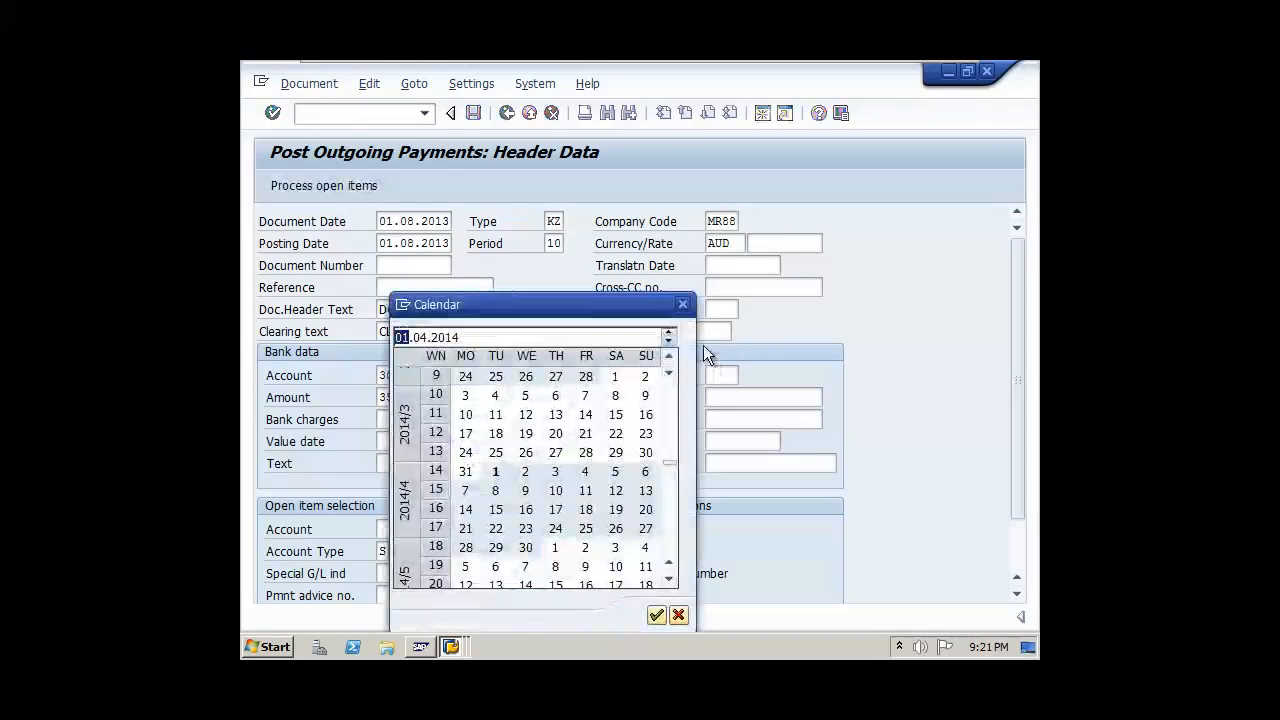
click(682, 304)
text(01)
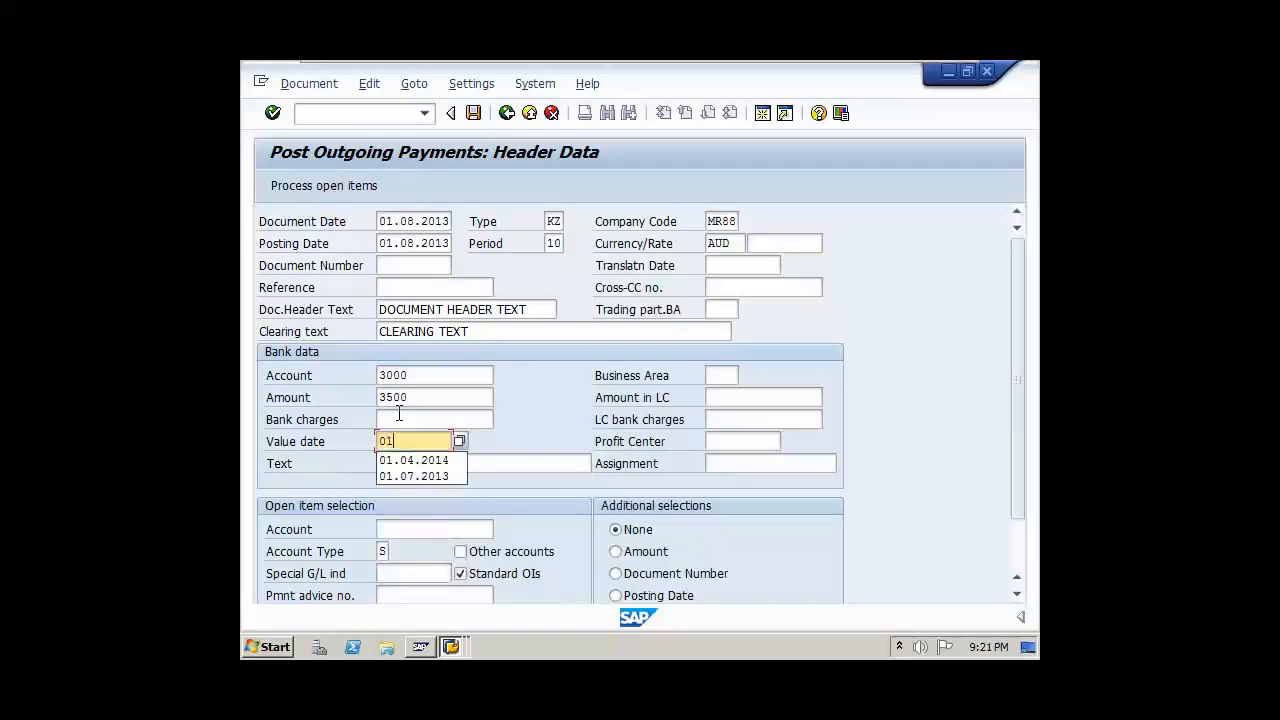
text(.08.2013)
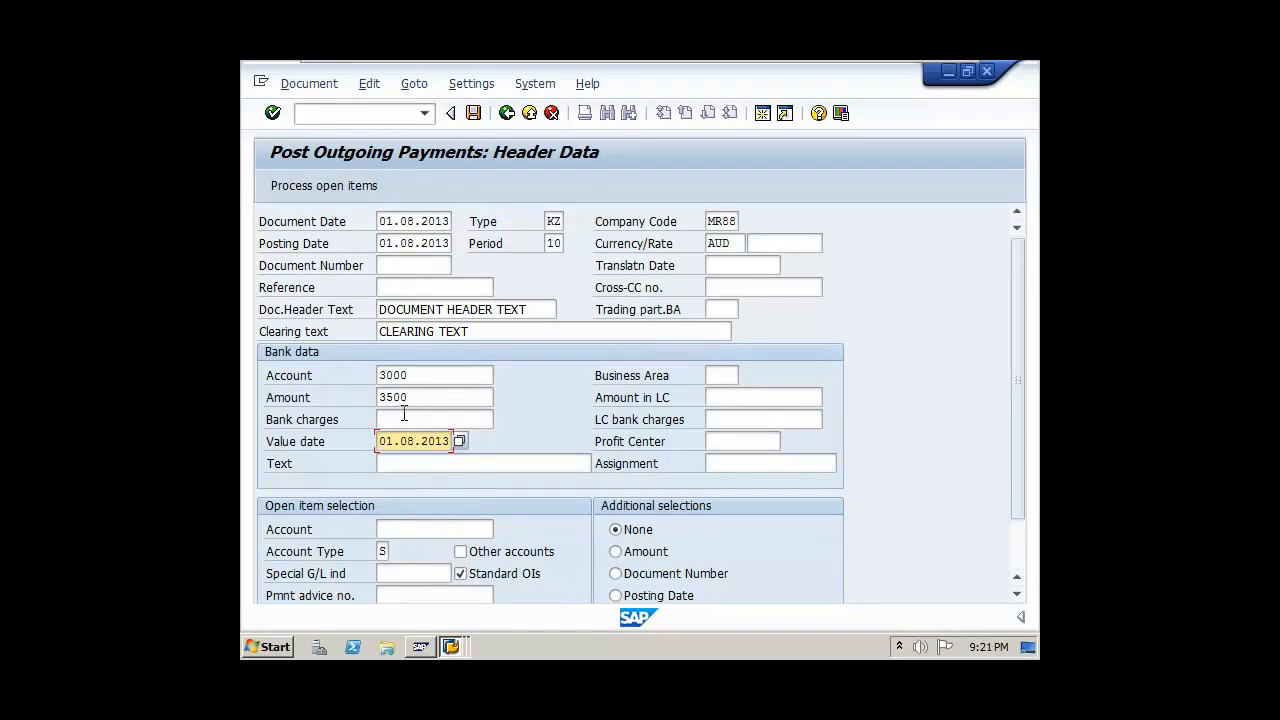
click(456, 466)
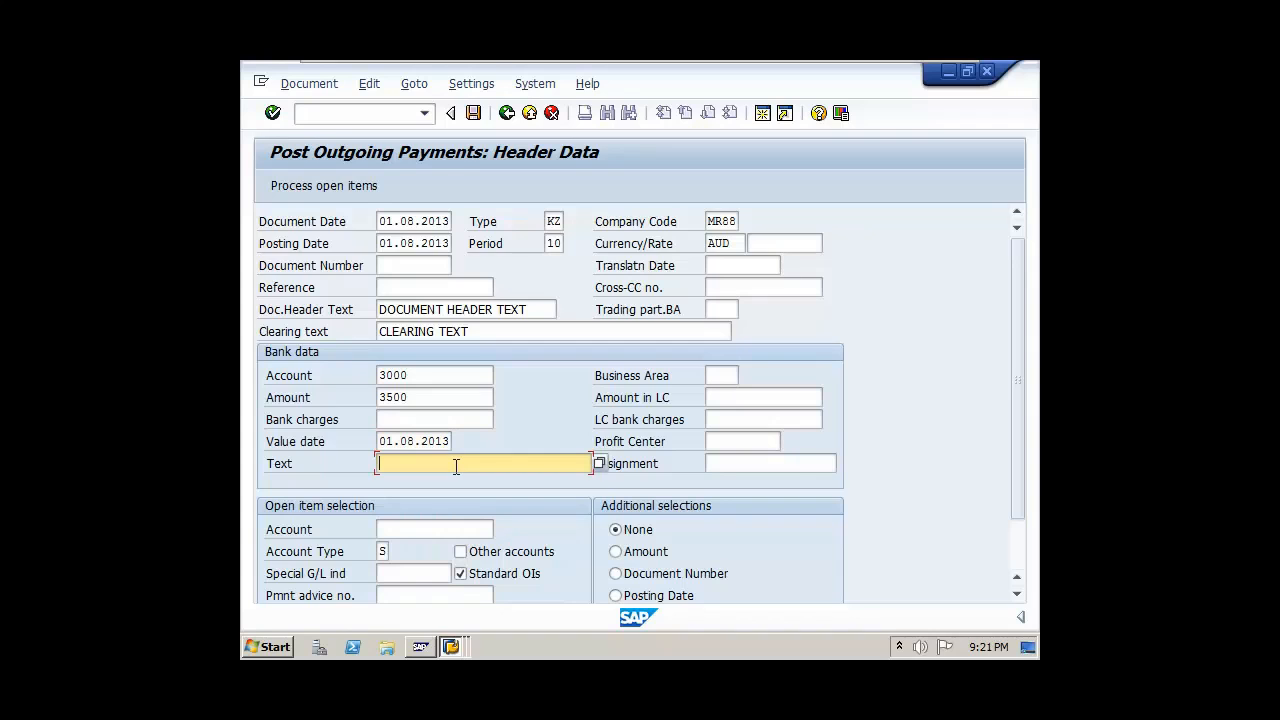
text(B)
click(440, 482)
- Select RENT PAYABLE AC 4070 from the value list as the open item account and keep Other accounts unselected
click(430, 529)
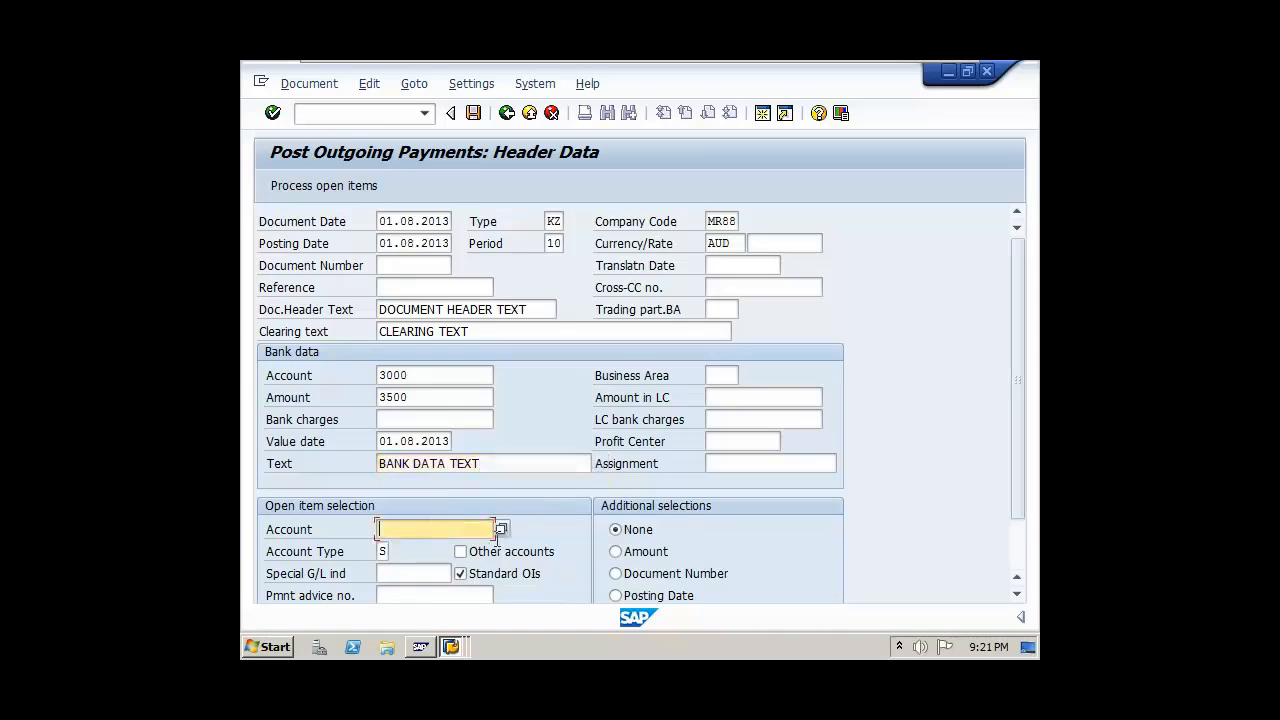
click(501, 529)
key(Return)
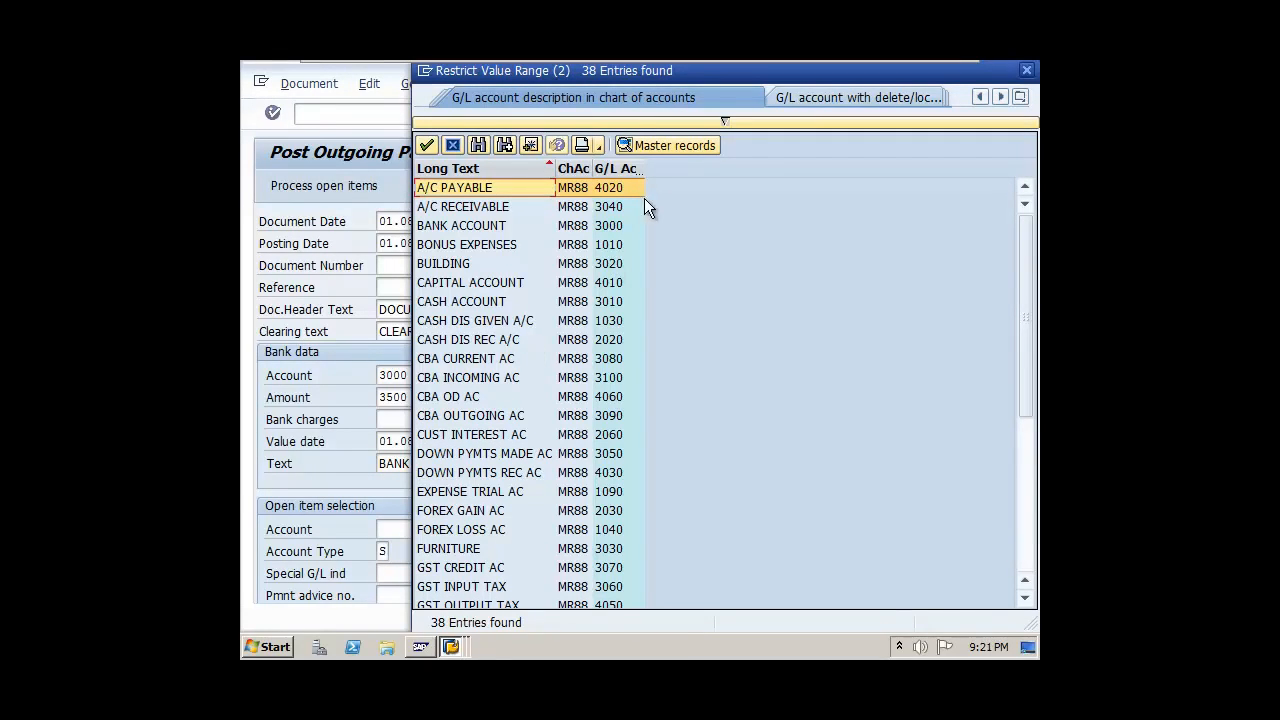
click(612, 168)
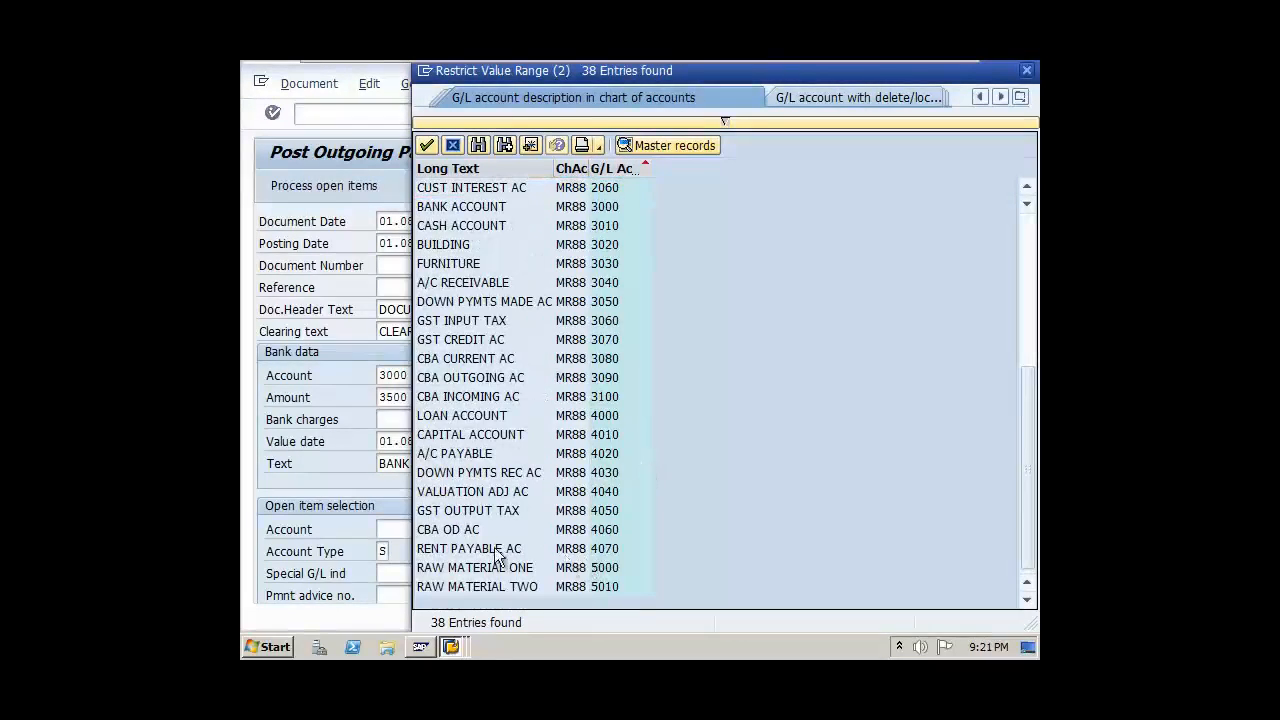
click(462, 549)
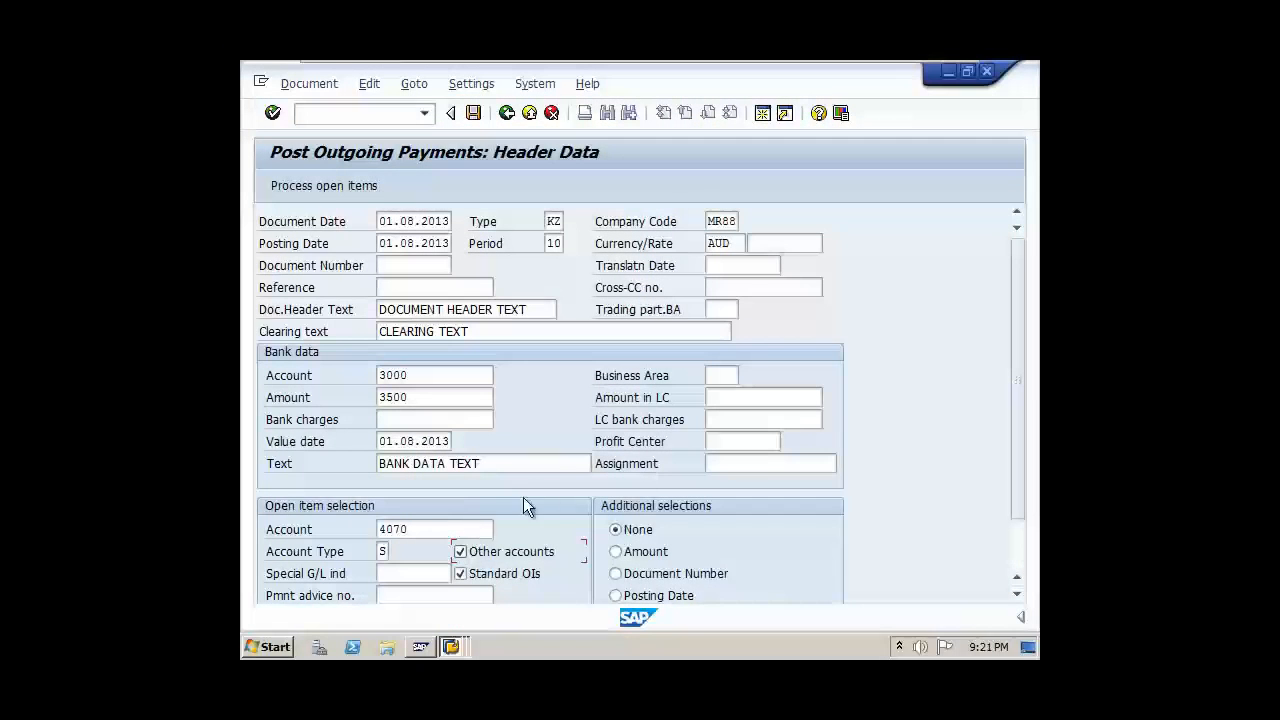
scroll(545, 487, down, 1)
scroll(545, 487, up, 1)
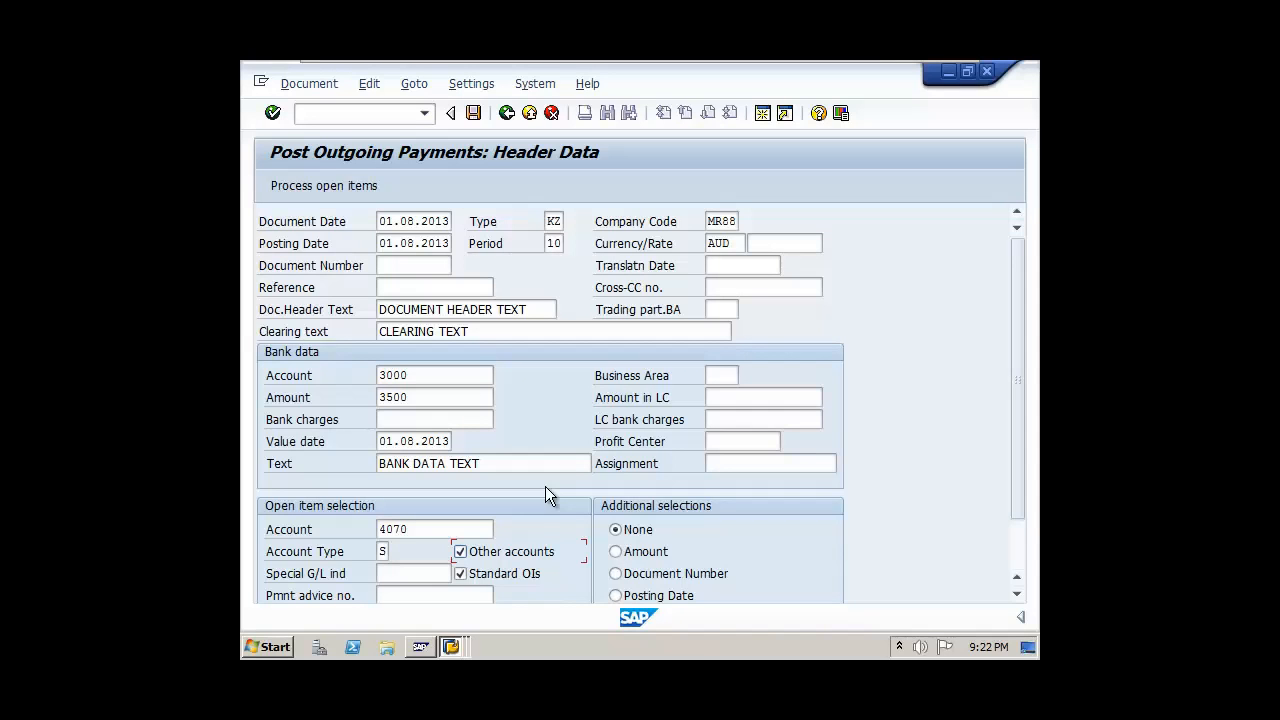
click(460, 552)
scroll(504, 391, down, 2)
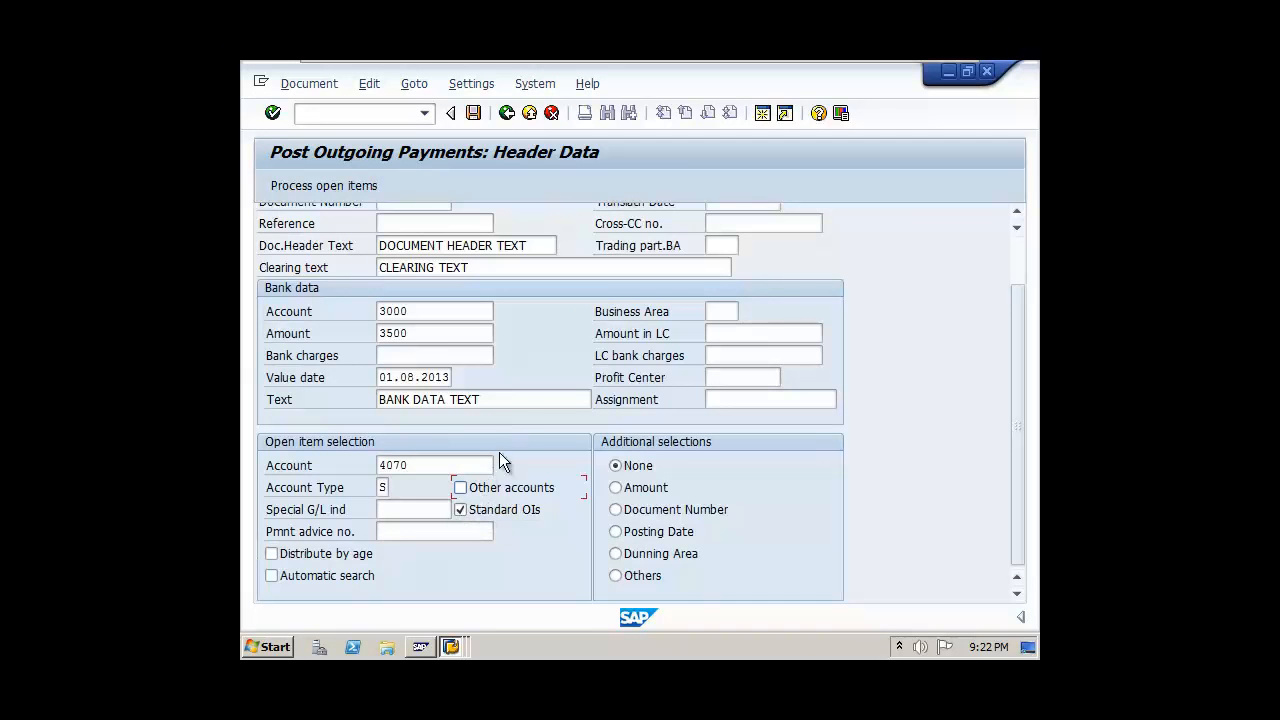
scroll(499, 455, up, 2)
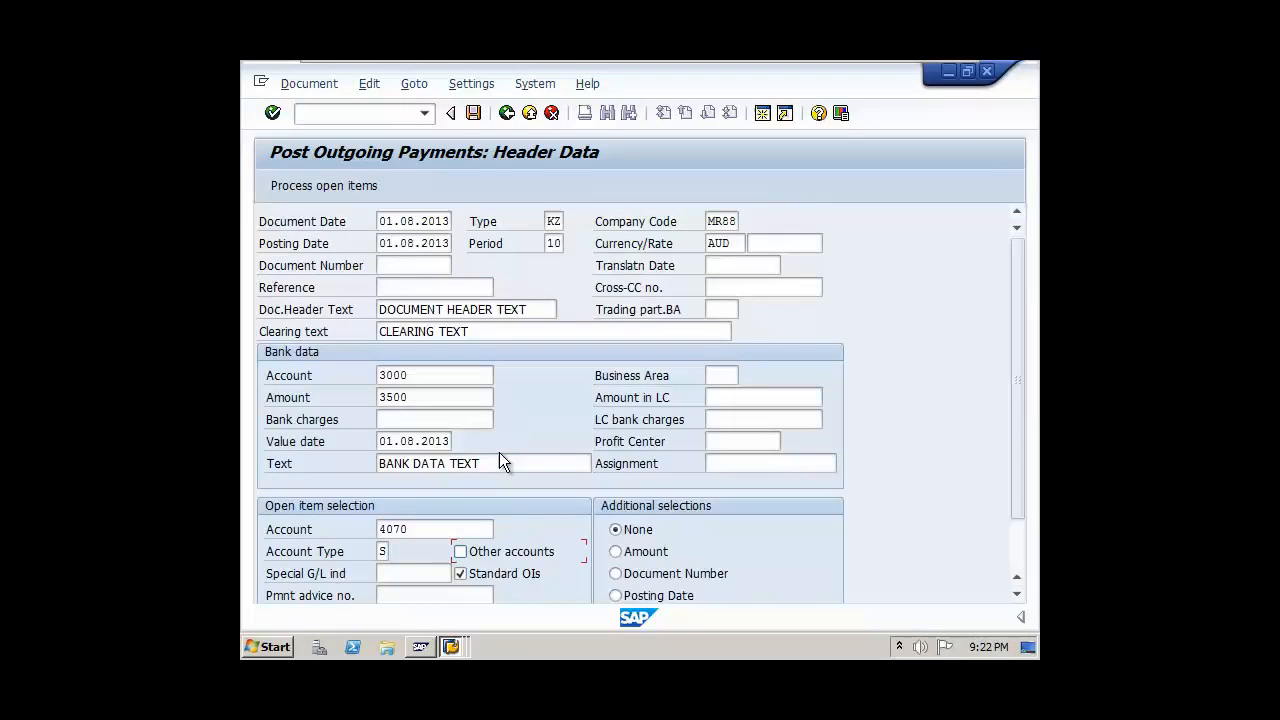
- Process the open items of the Rent Payable account and post the outgoing payment document
click(320, 188)
key(Return)
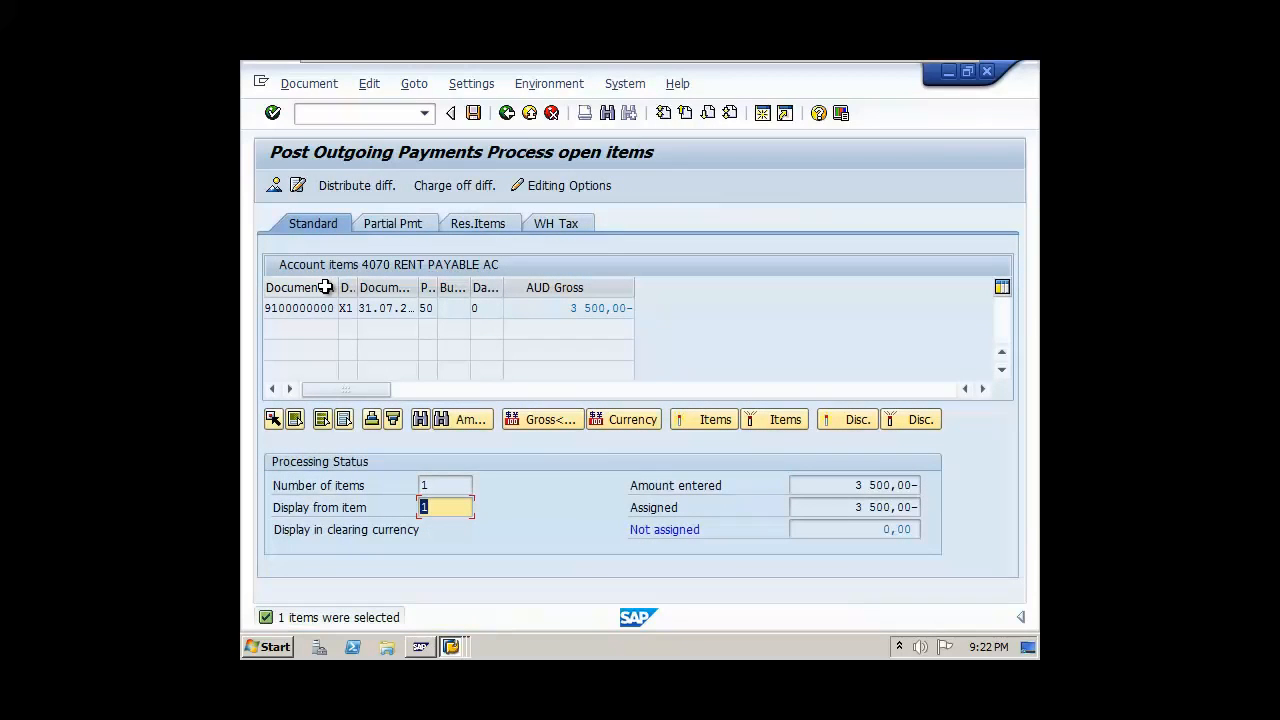
click(474, 113)
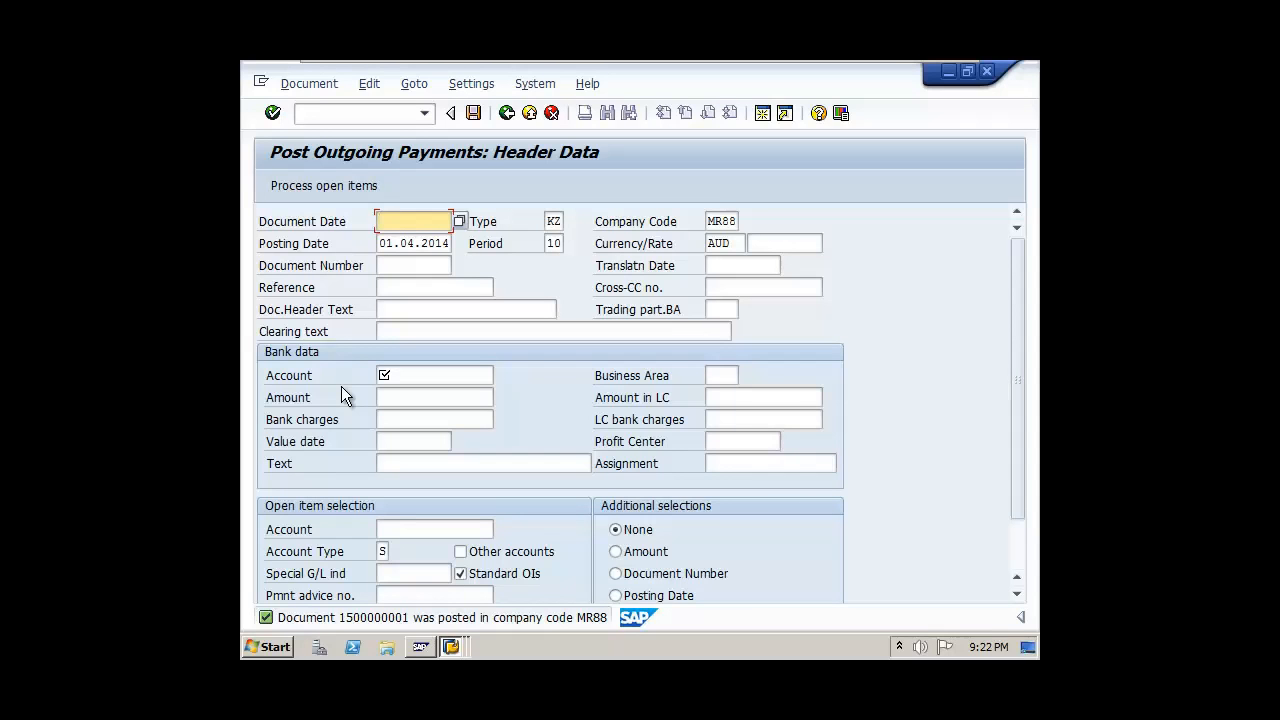
- Switch to the G/L Account Line Item Display session, refresh the list, and examine the Rent Expense and Rent Payable items for clearing
click(452, 647)
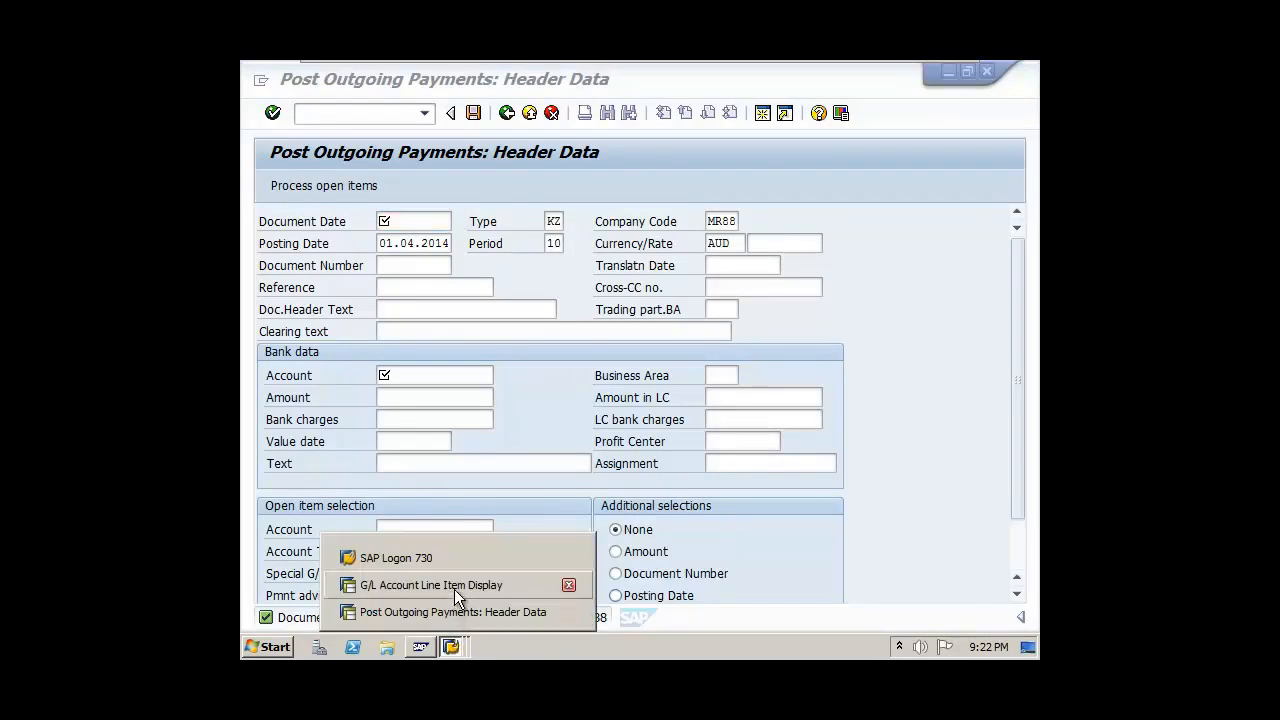
click(454, 587)
click(507, 114)
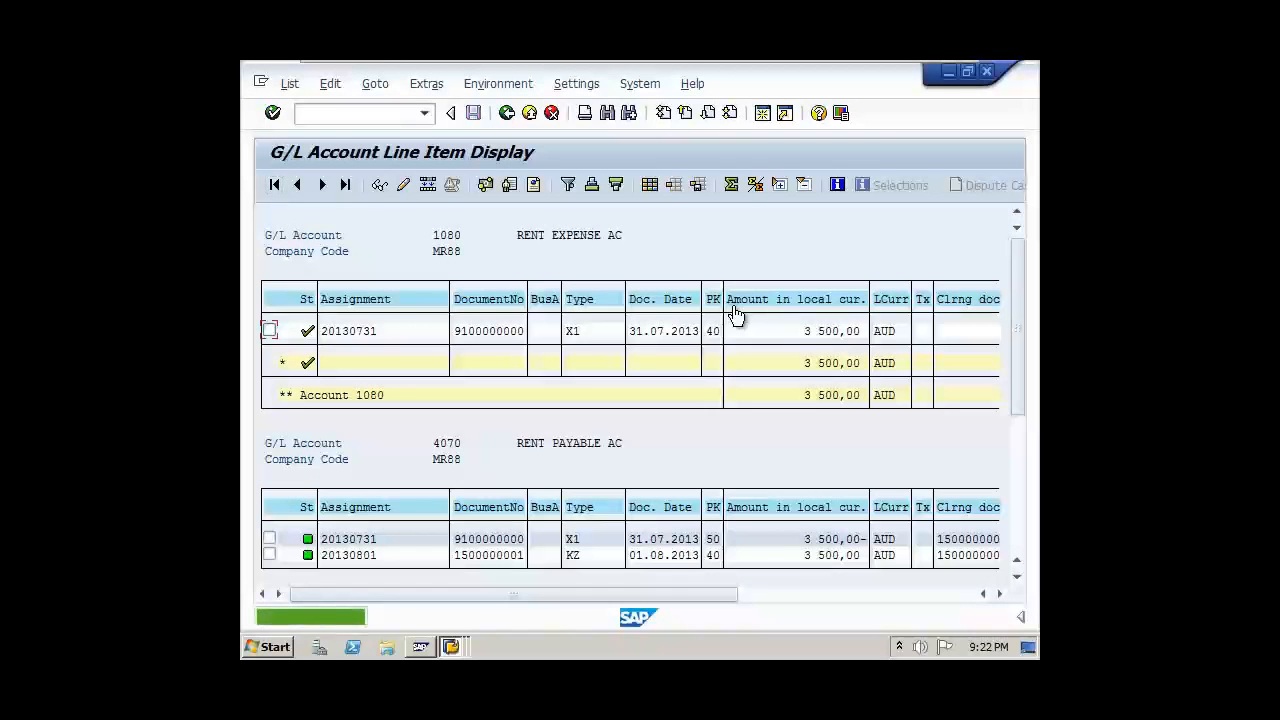
scroll(736, 316, down, 1)
scroll(736, 316, down, 1)
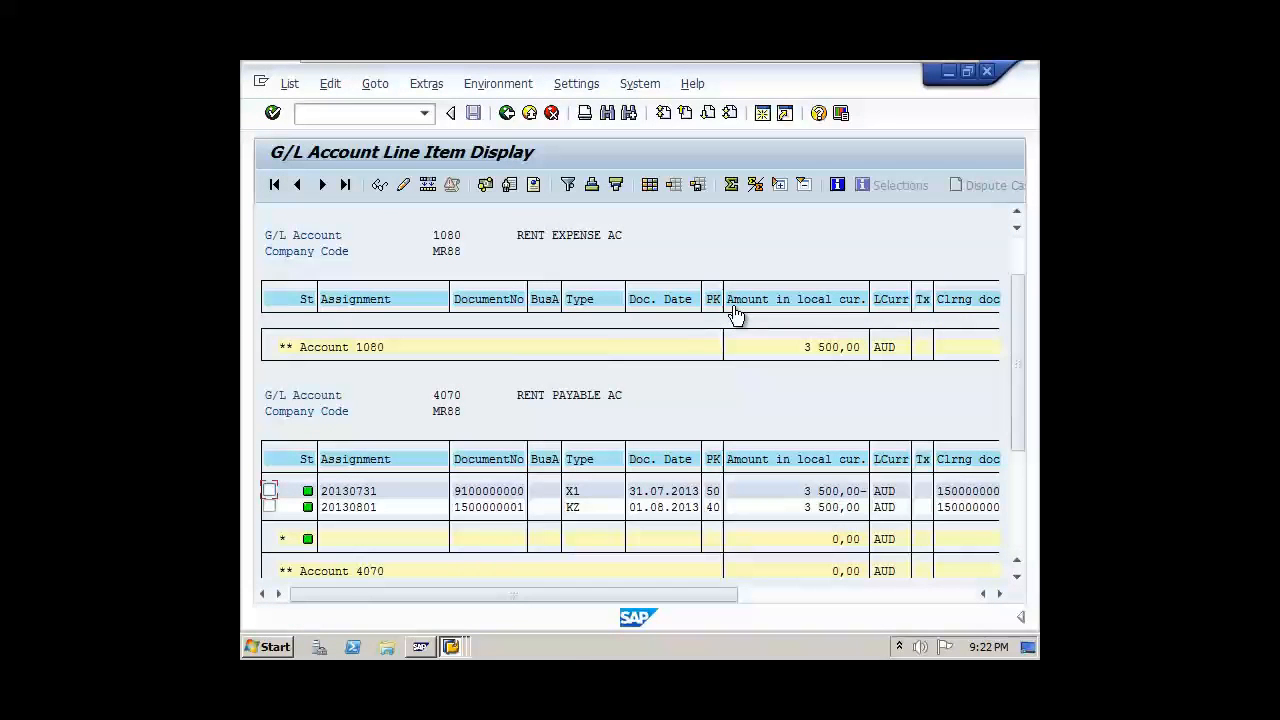
scroll(736, 316, down, 2)
scroll(736, 316, up, 3)
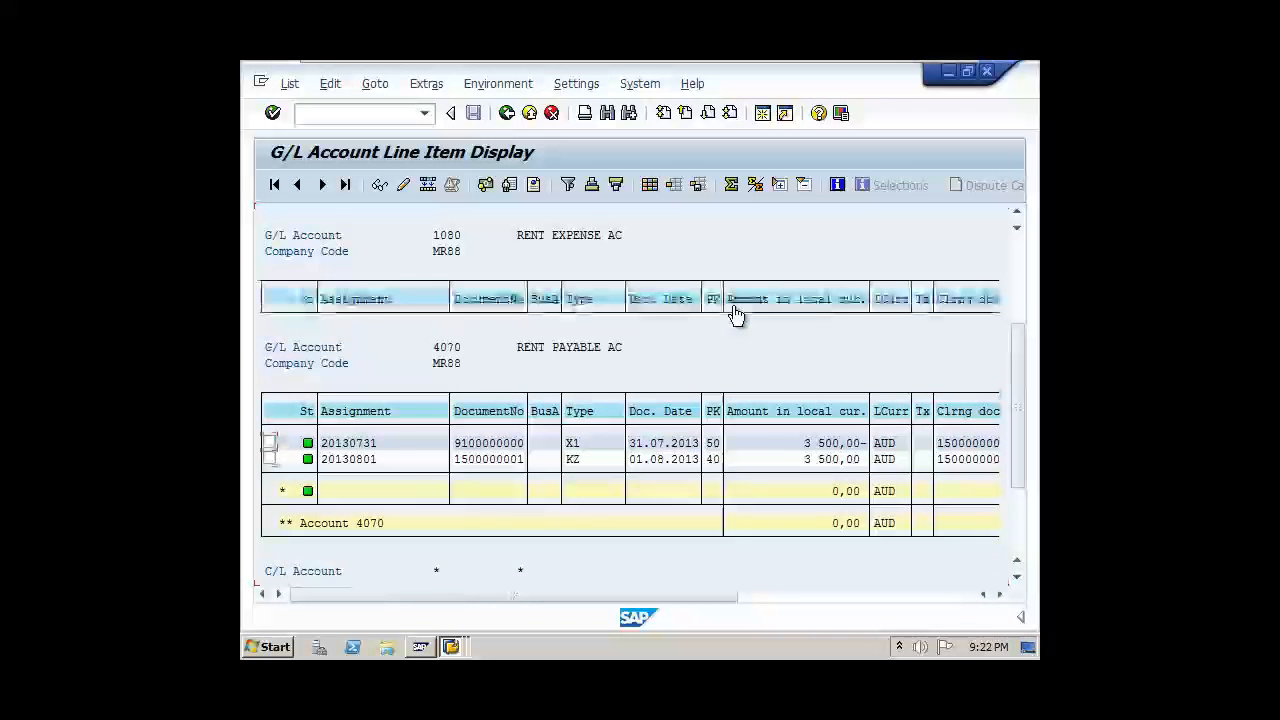
scroll(736, 316, up, 1)
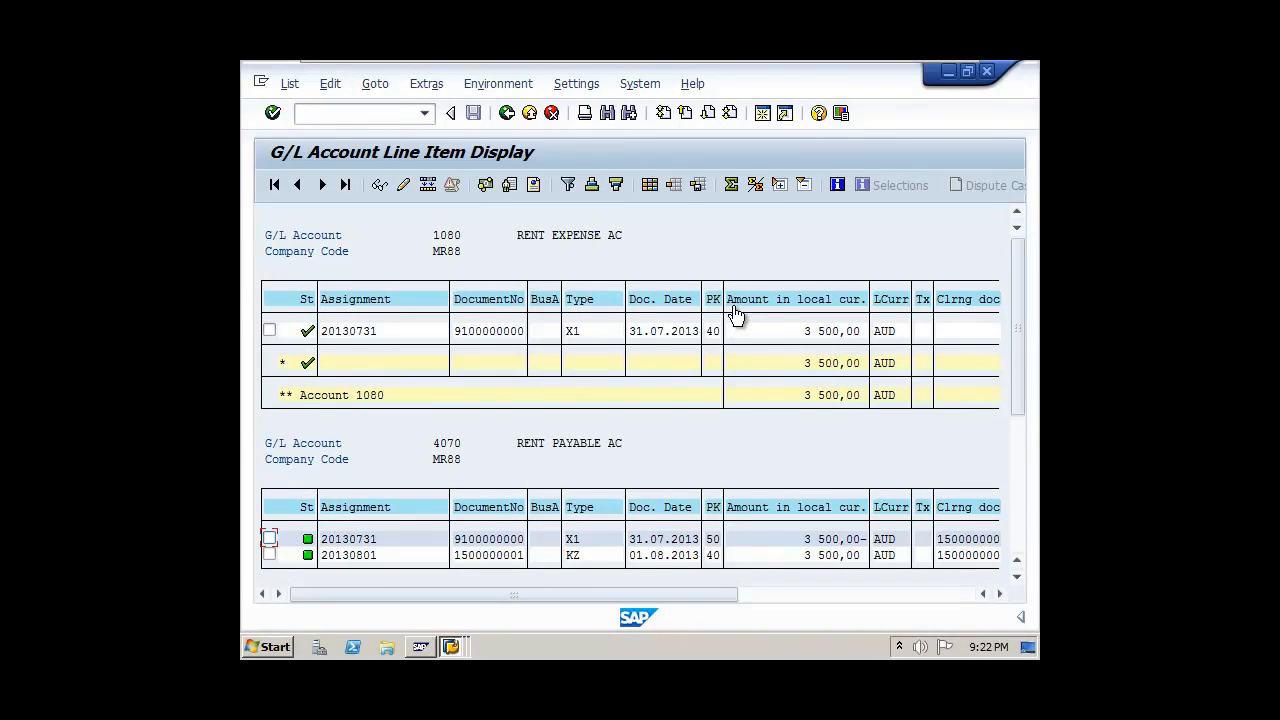
drag(725, 594, 663, 590)
- Return to the Post Outgoing Payments session and exit it to SAP Easy Access, discarding the blank entry
click(449, 648)
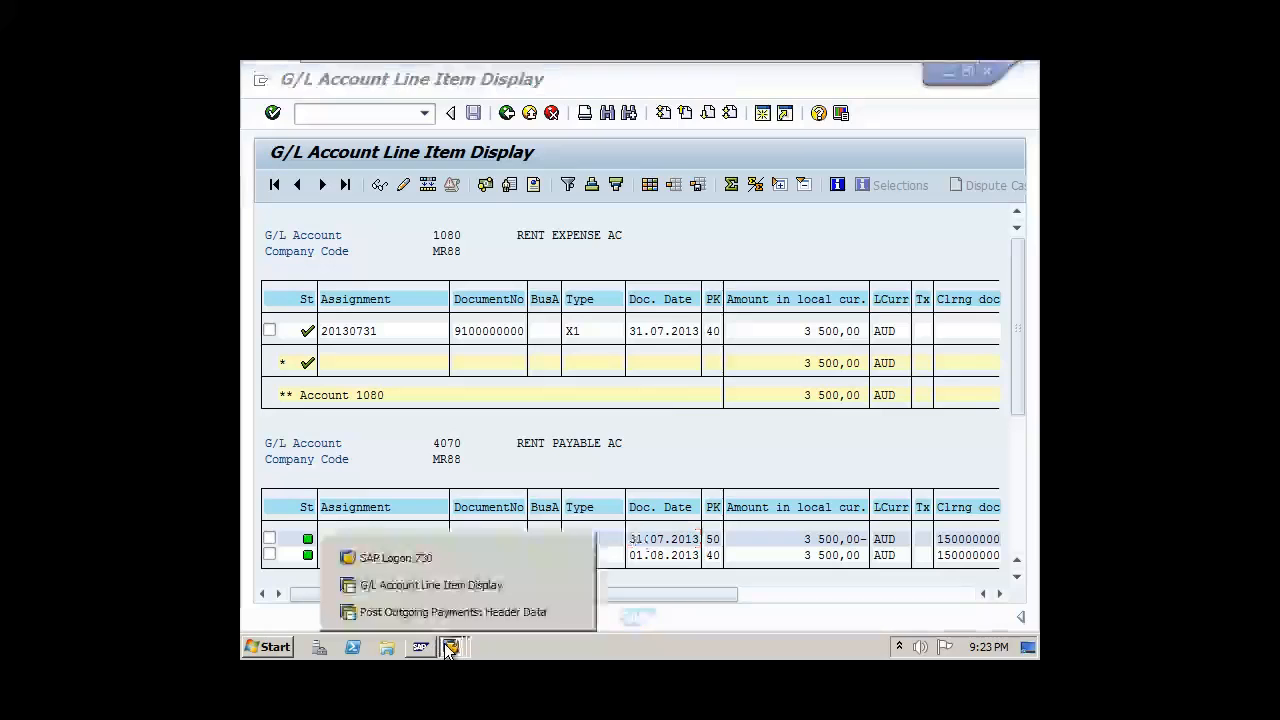
click(457, 612)
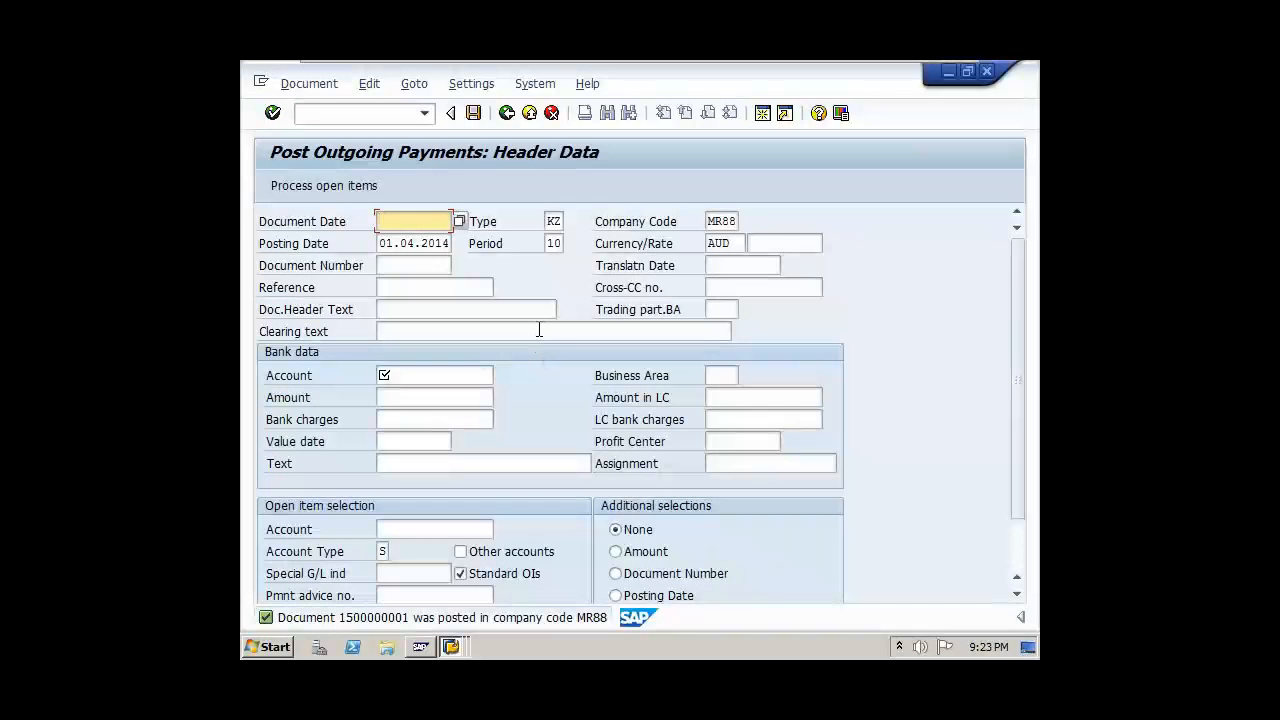
scroll(541, 256, down, 1)
scroll(543, 257, up, 1)
click(529, 114)
click(525, 472)
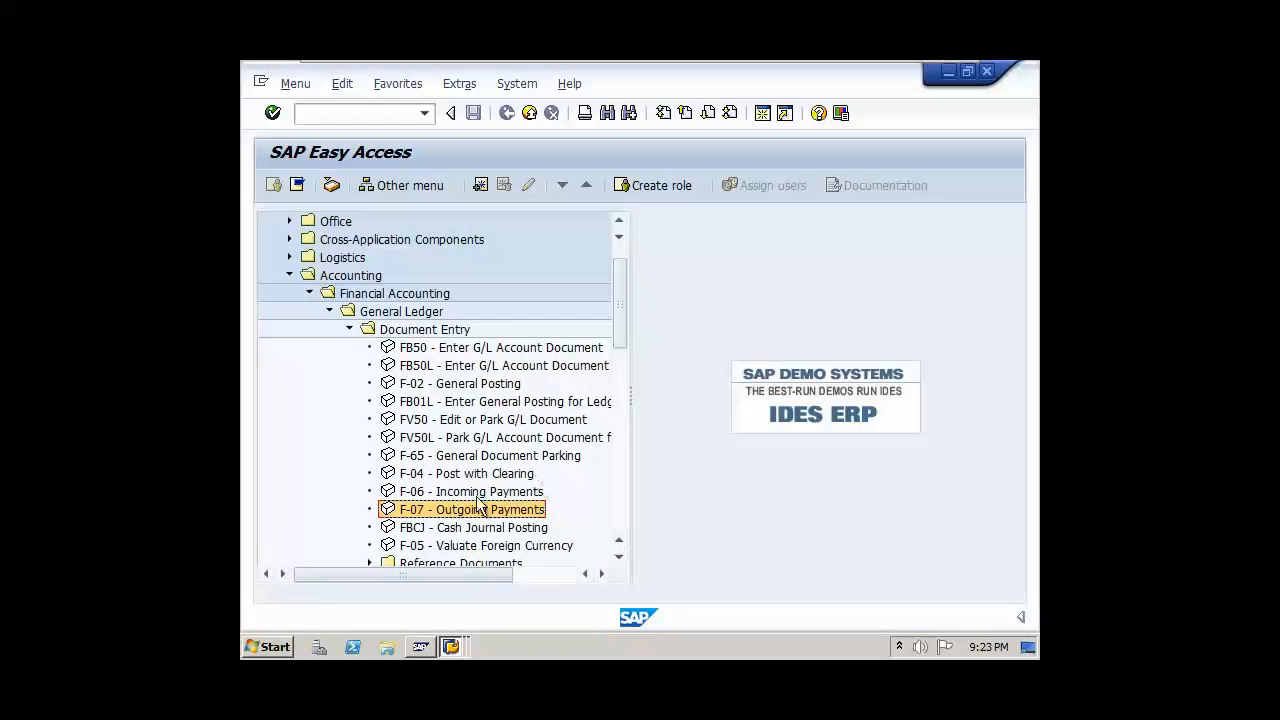
double_click(478, 505)
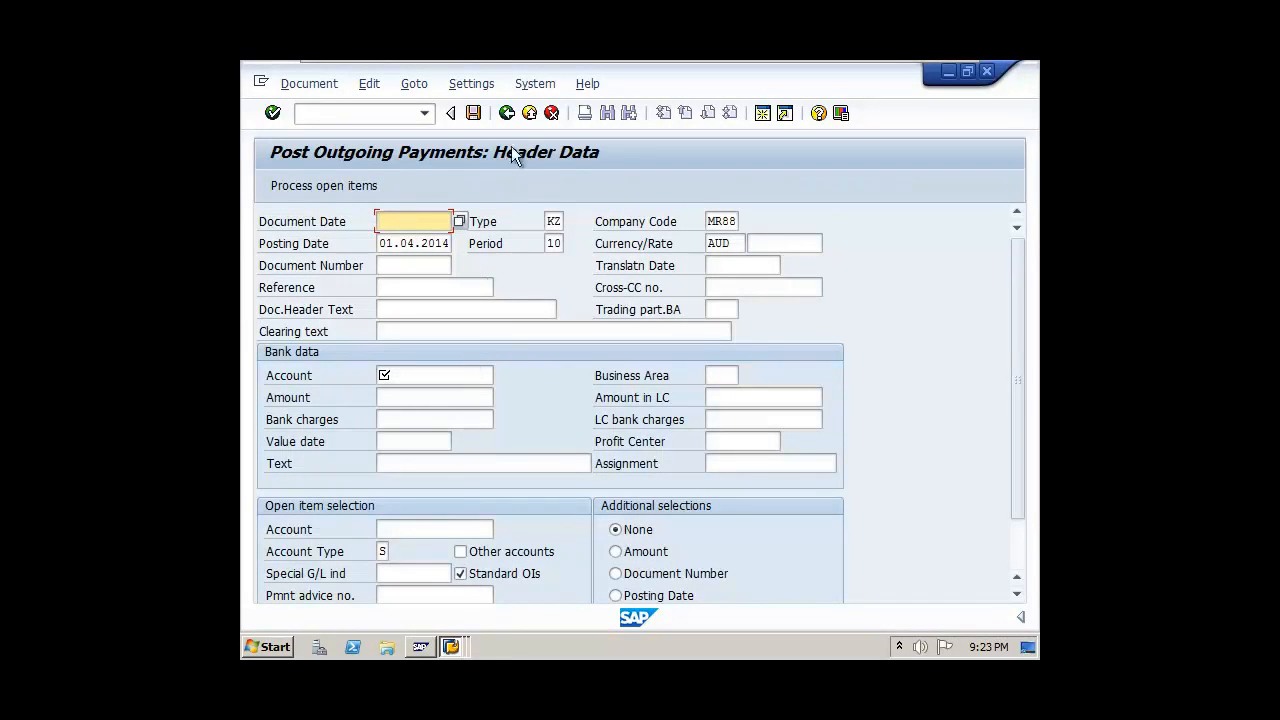
click(529, 114)
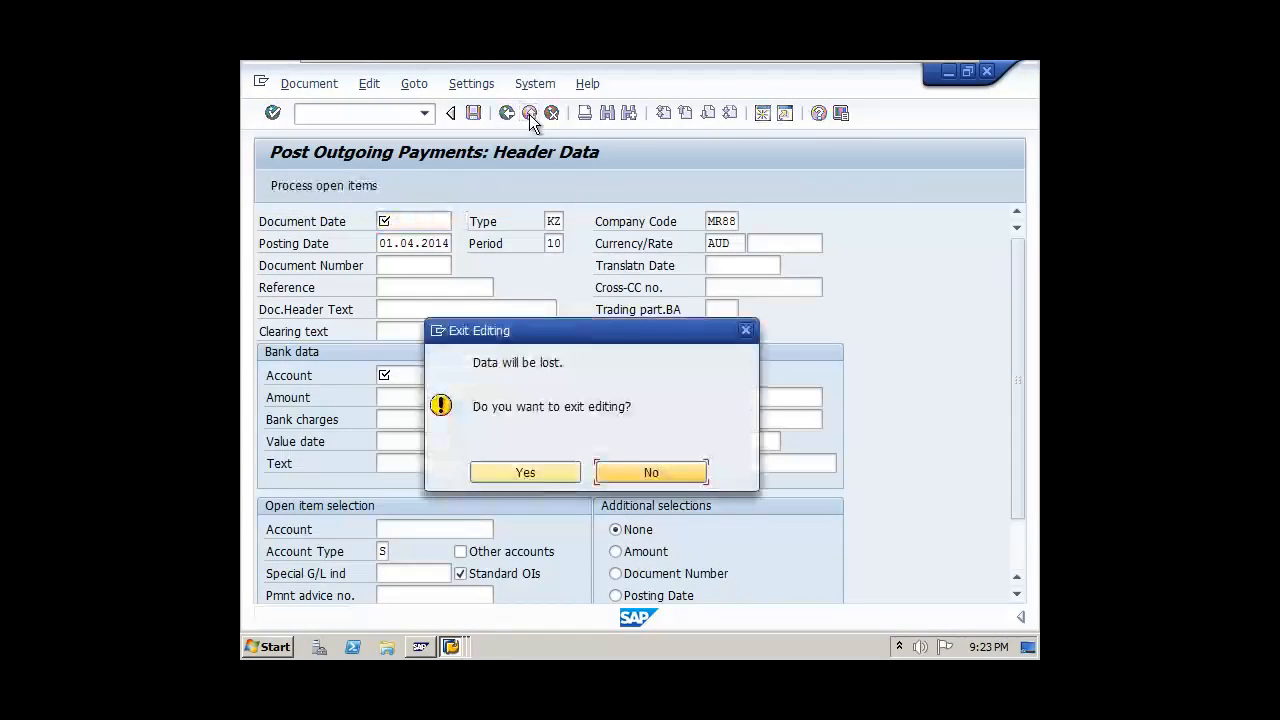
click(533, 474)
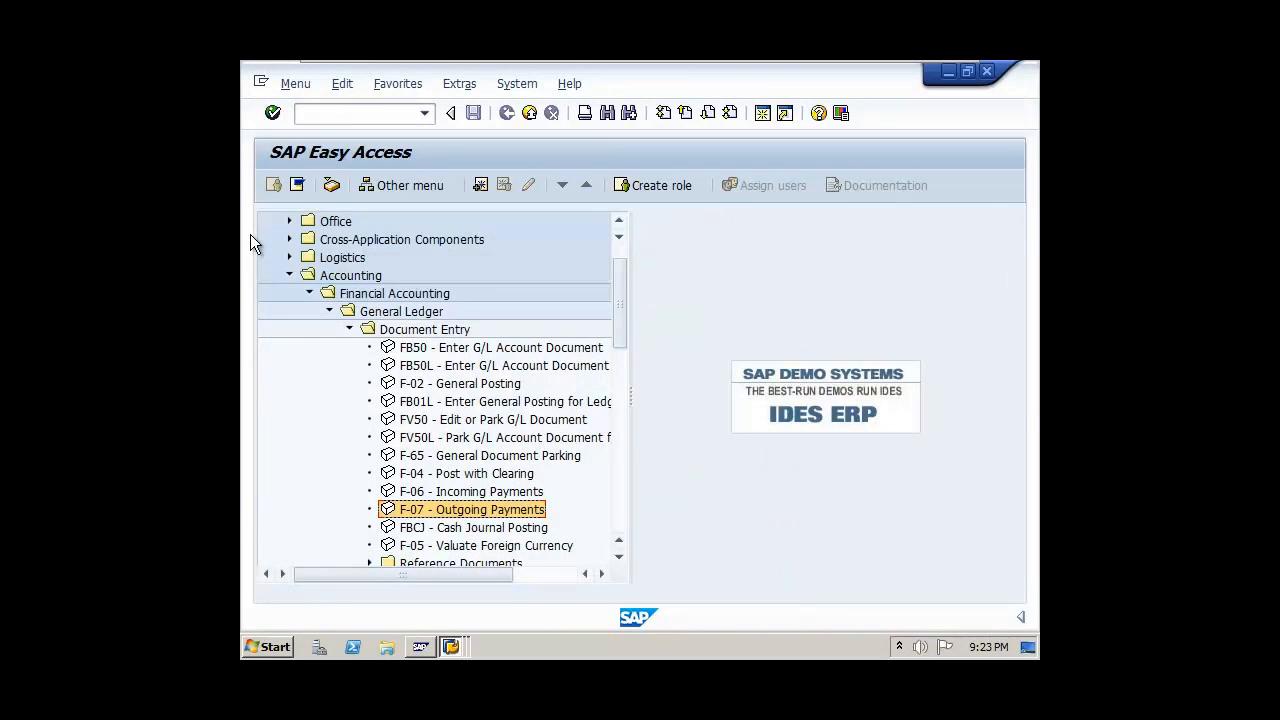
- Open the program that creates posting documents from recurring documents, under General Ledger, Periodic Processing, Recurring Entries
click(351, 331)
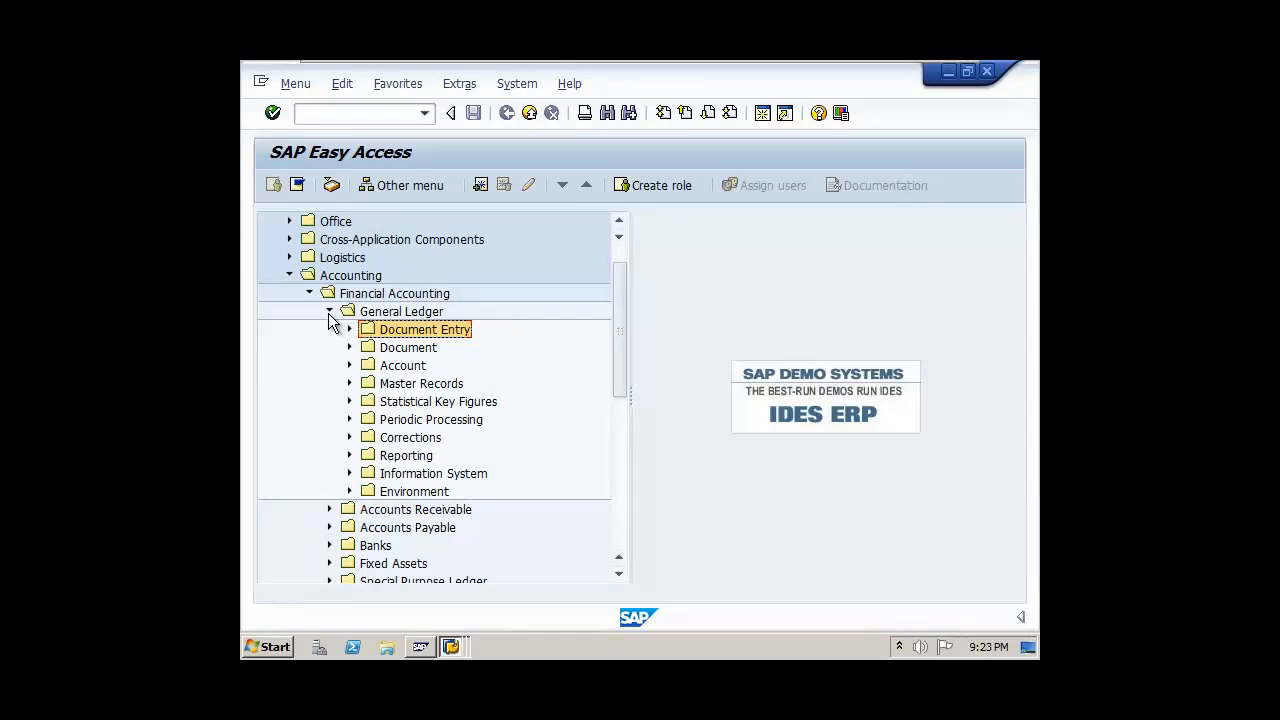
click(385, 420)
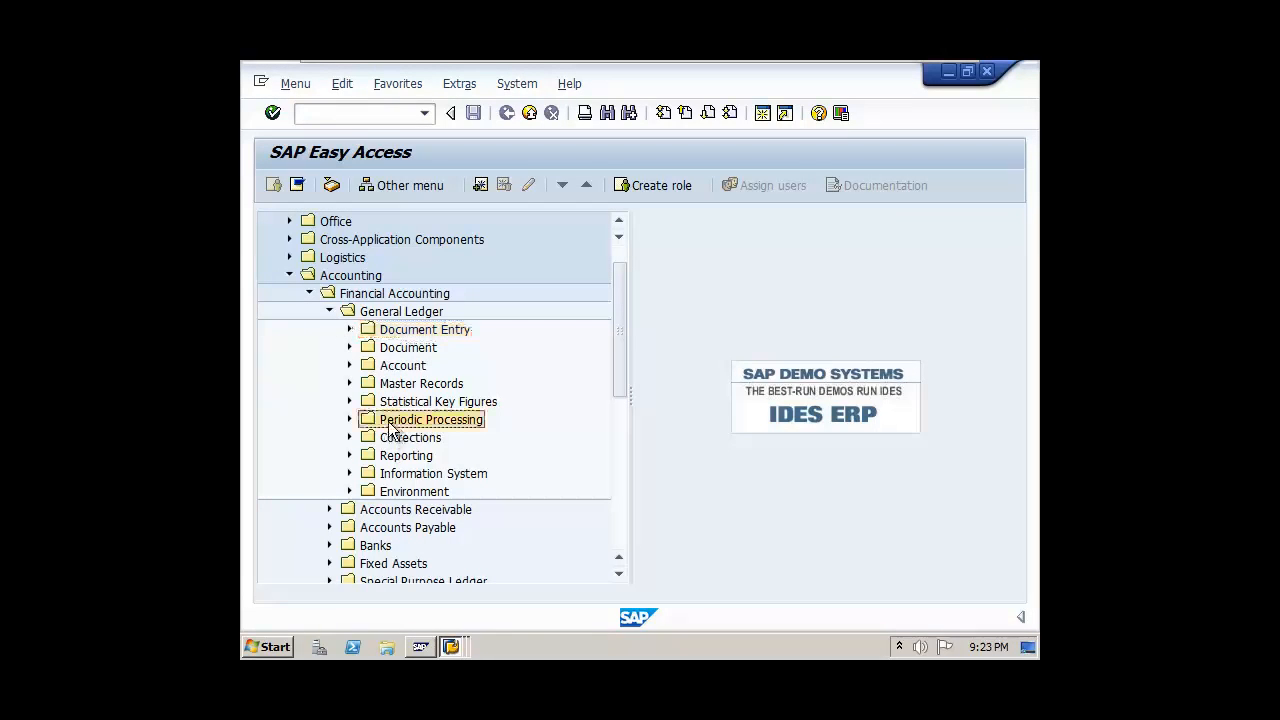
click(350, 420)
click(372, 439)
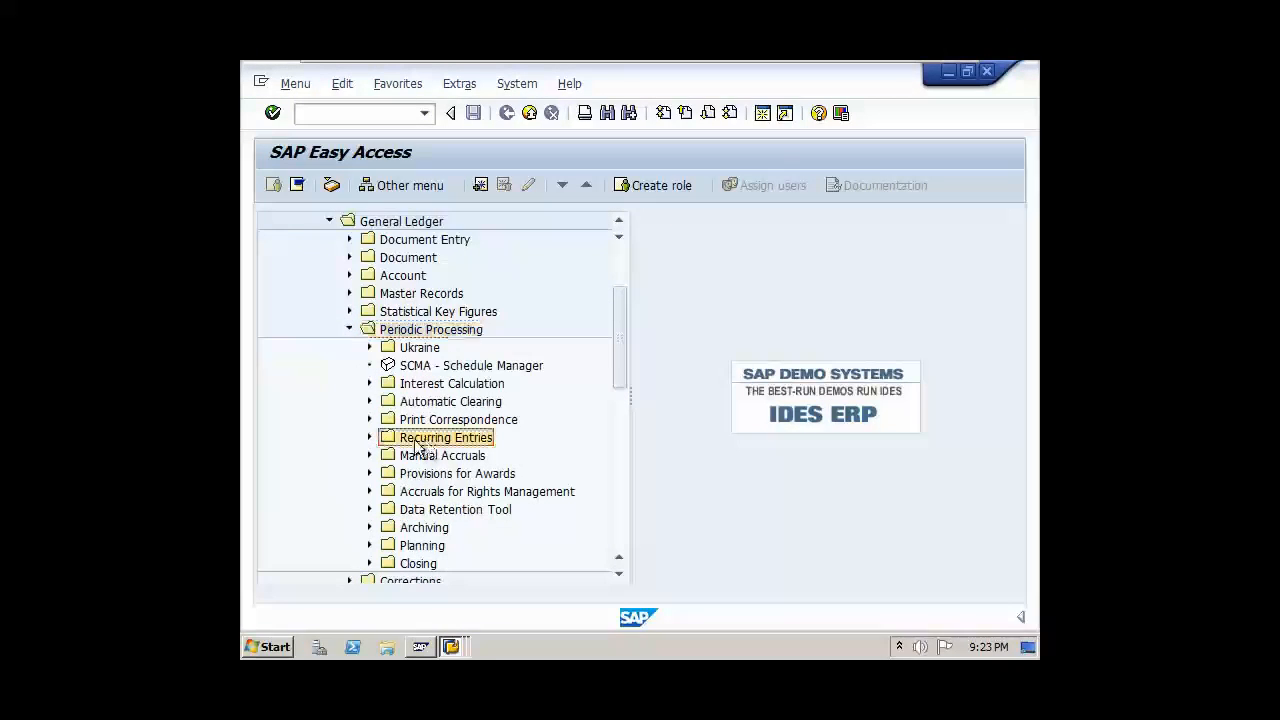
click(369, 437)
double_click(460, 456)
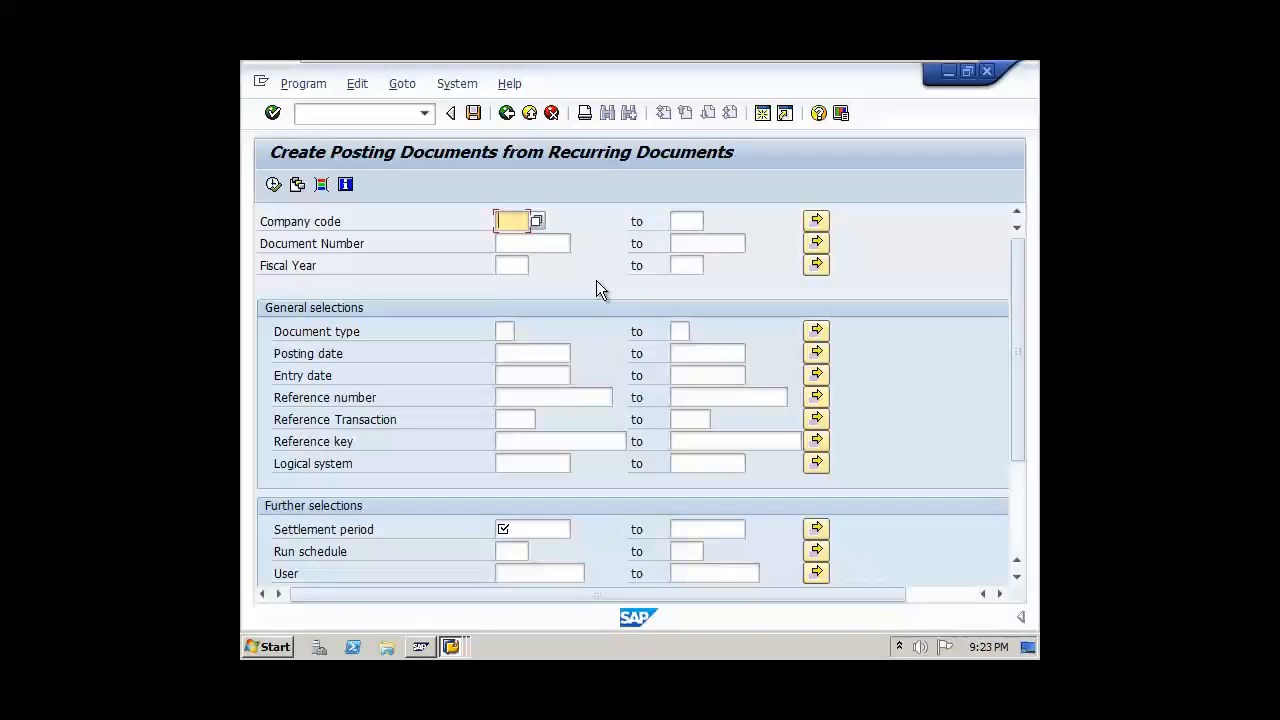
- Restrict the recurring document selection to company code MR88 and fiscal year 2013
text(MR88)
key(Tab)
key(Tab)
key(Tab)
key(Tab)
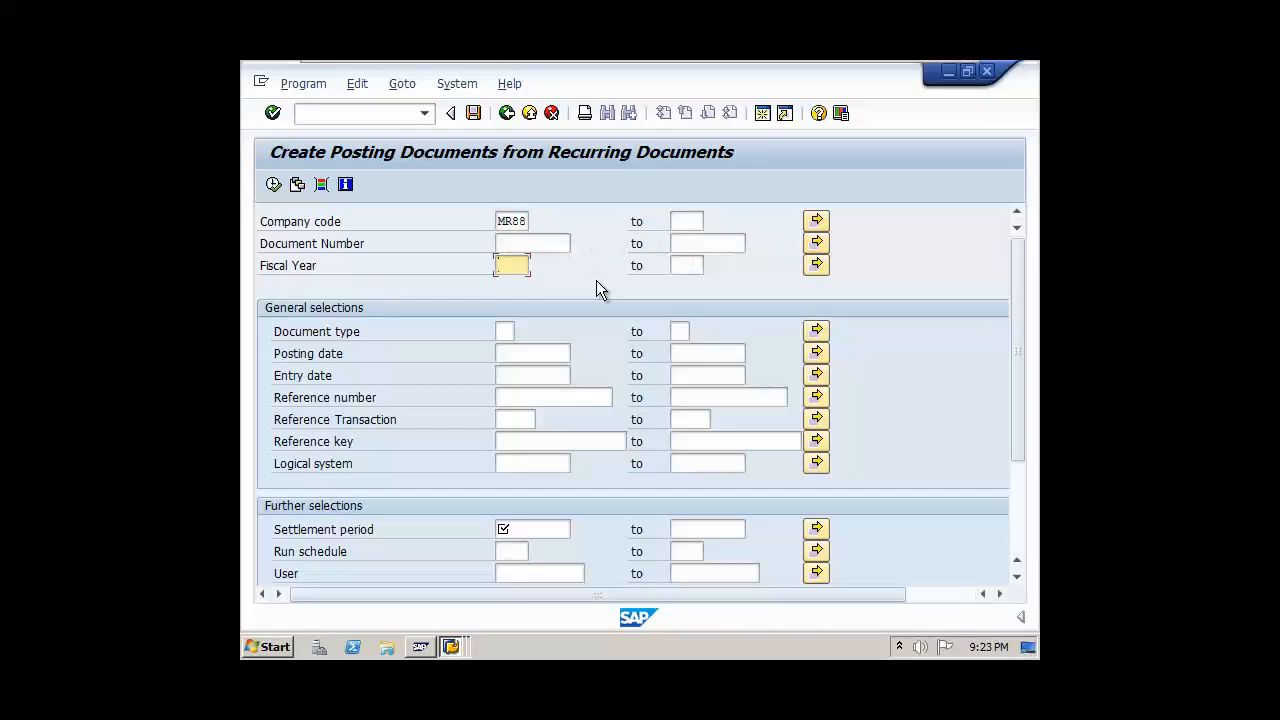
text(2013)
- Set the settlement period for the recurring postings from 31.07.2013 to 30.06.2014
scroll(550, 333, down, 2)
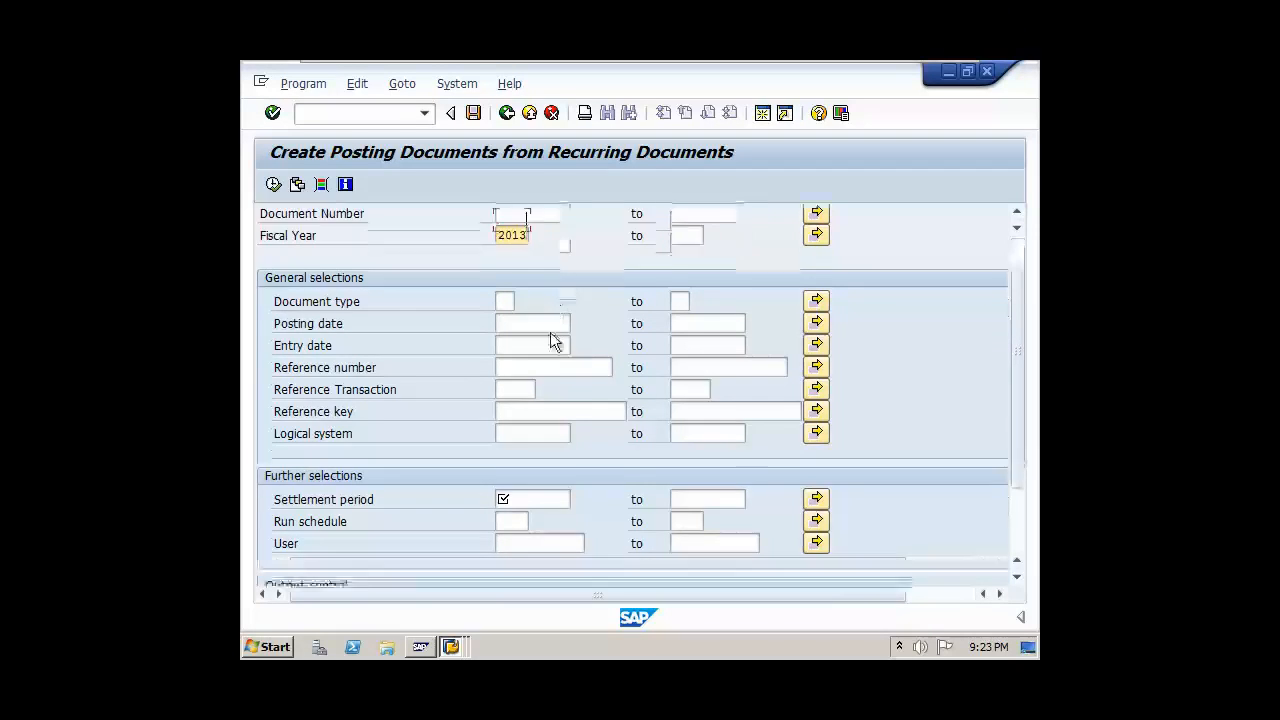
scroll(553, 341, down, 3)
click(530, 382)
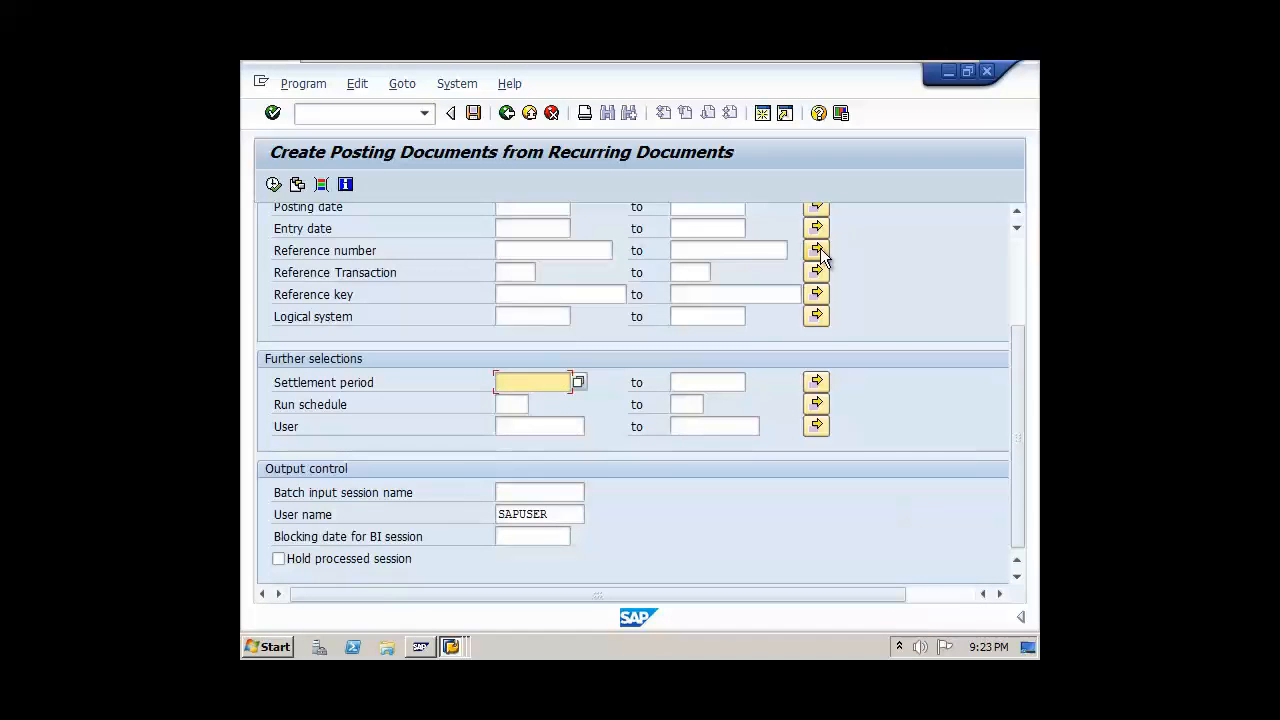
text(31)
click(586, 403)
click(702, 380)
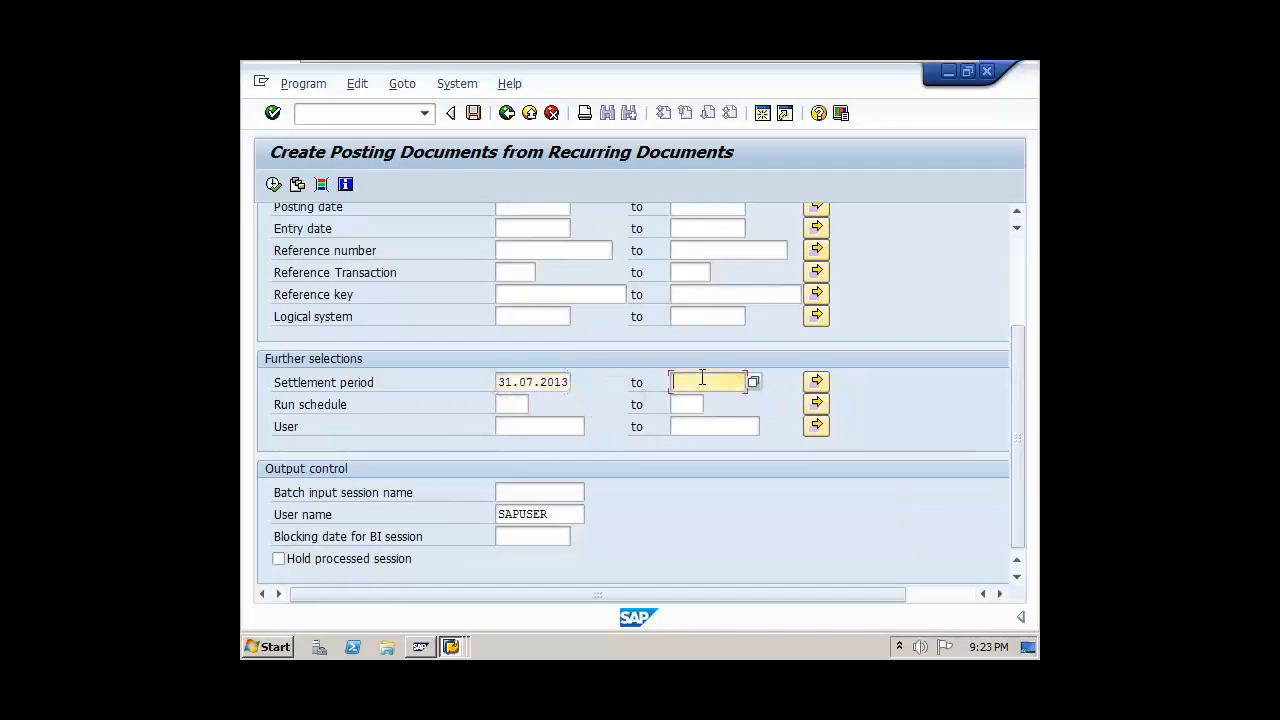
text(01)
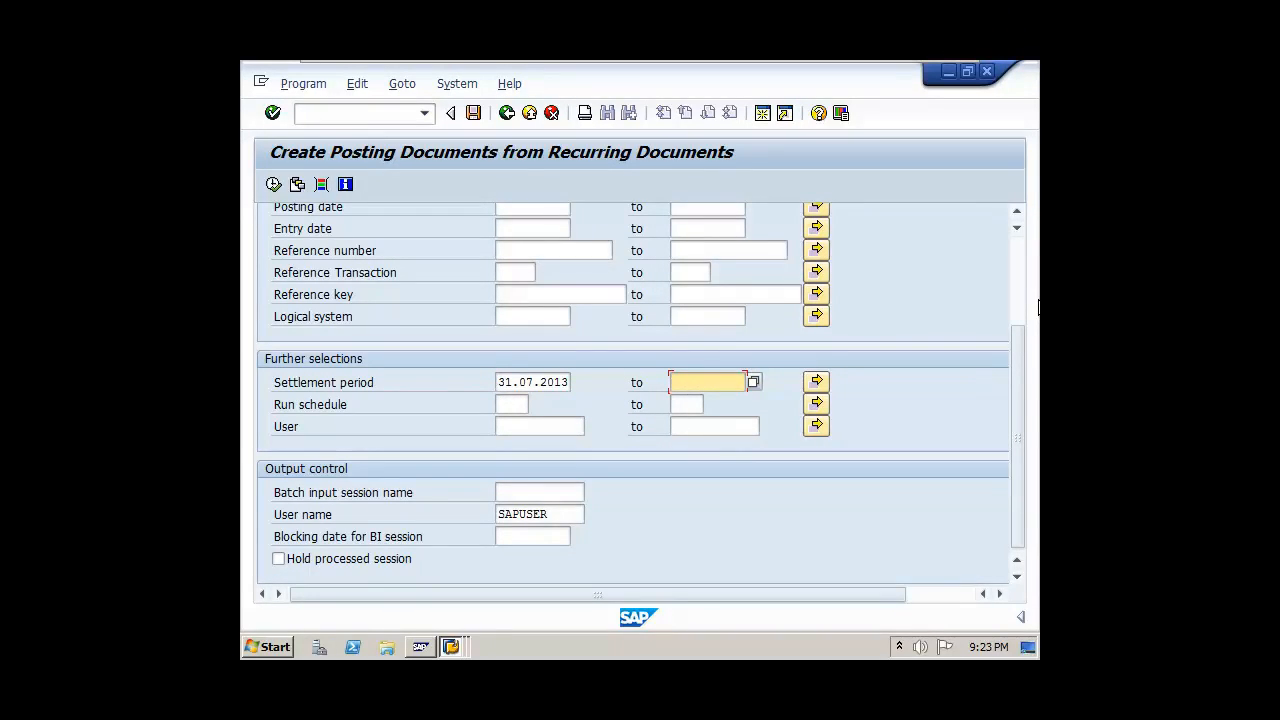
text(3)
click(729, 402)
scroll(546, 315, up, 3)
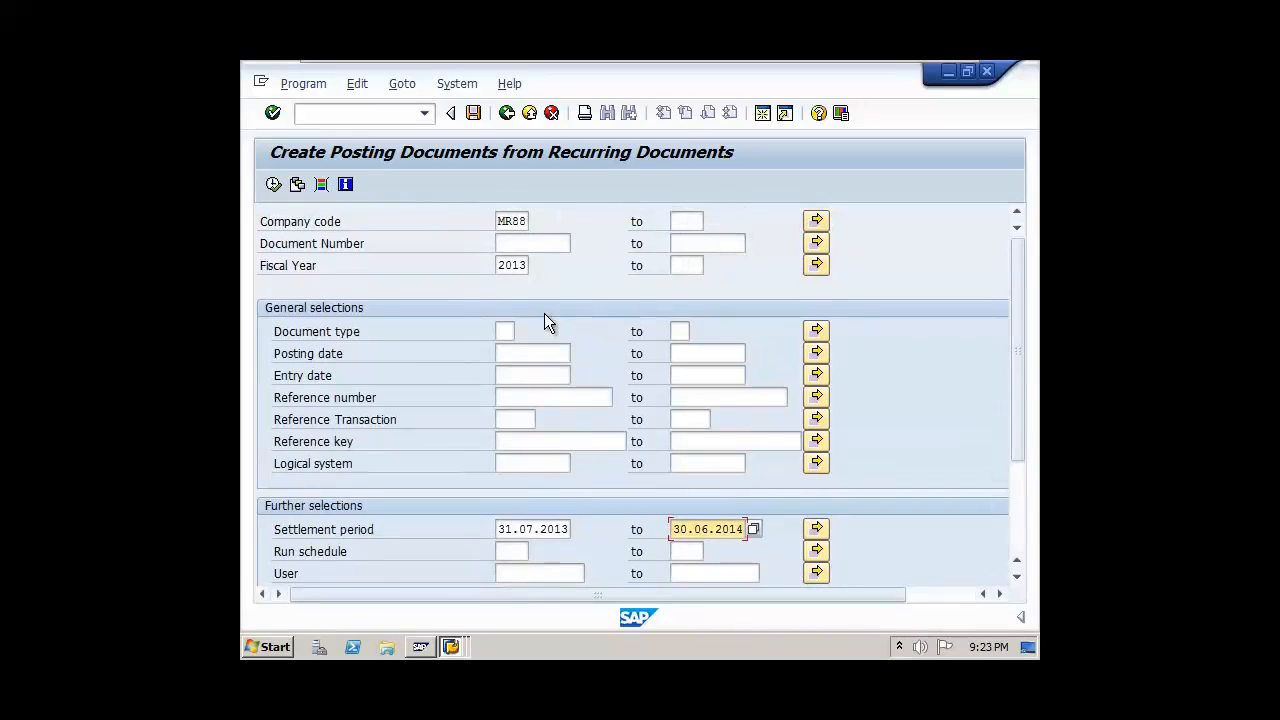
- Execute the recurring postings program to create its batch input session, and go to the session overview with transaction SM35
click(273, 184)
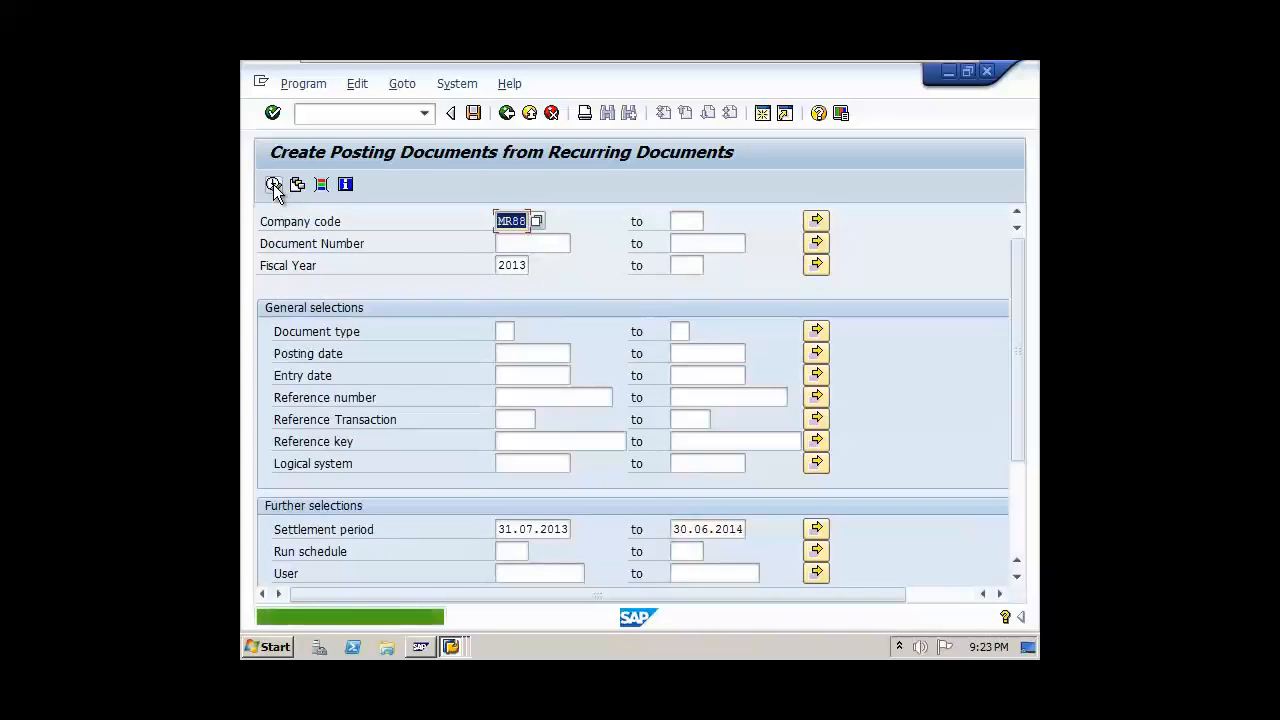
click(380, 115)
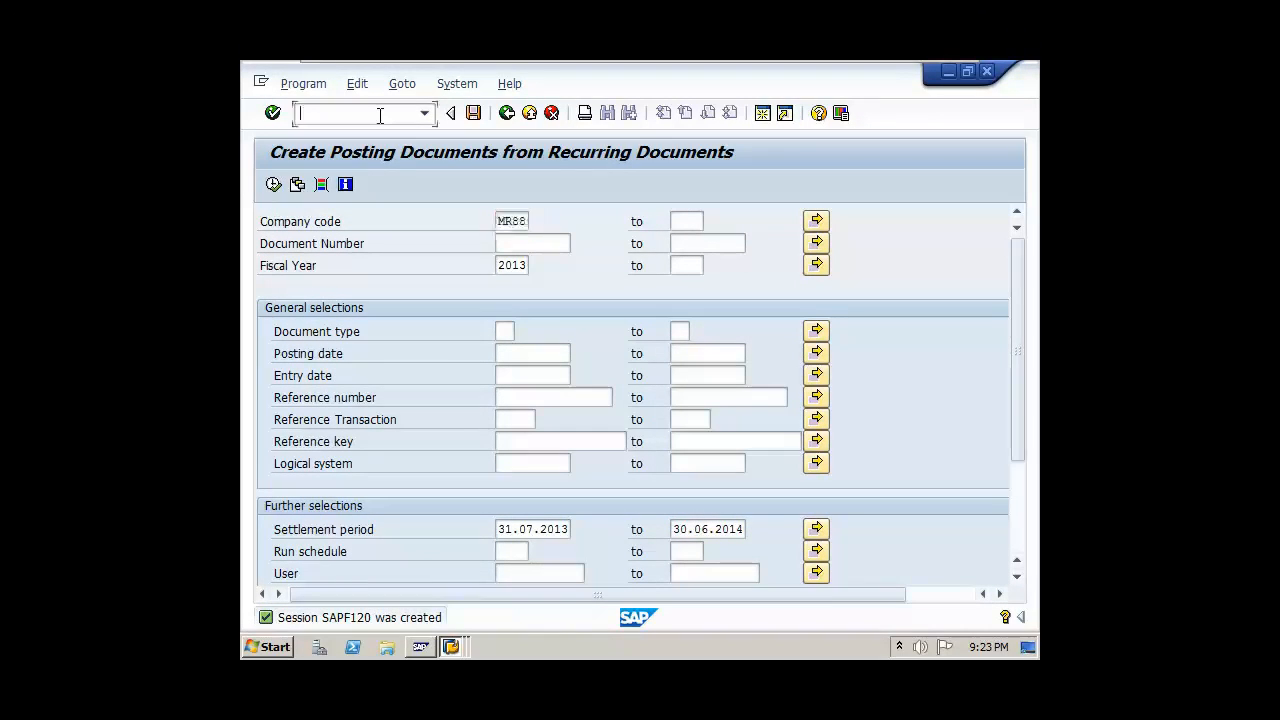
text(/N SM35)
key(Return)
- Process the new batch input session SAPF120 in display-errors-only mode and exit batch input once it has run
click(277, 355)
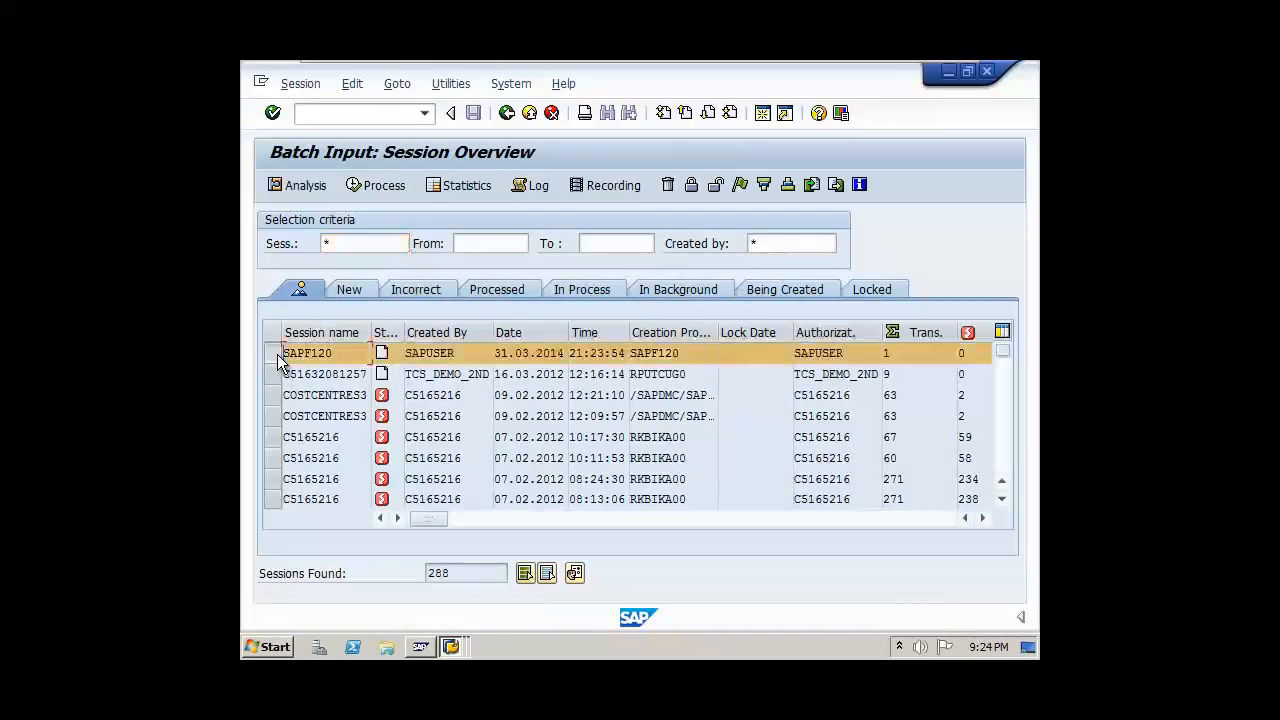
drag(442, 520, 392, 522)
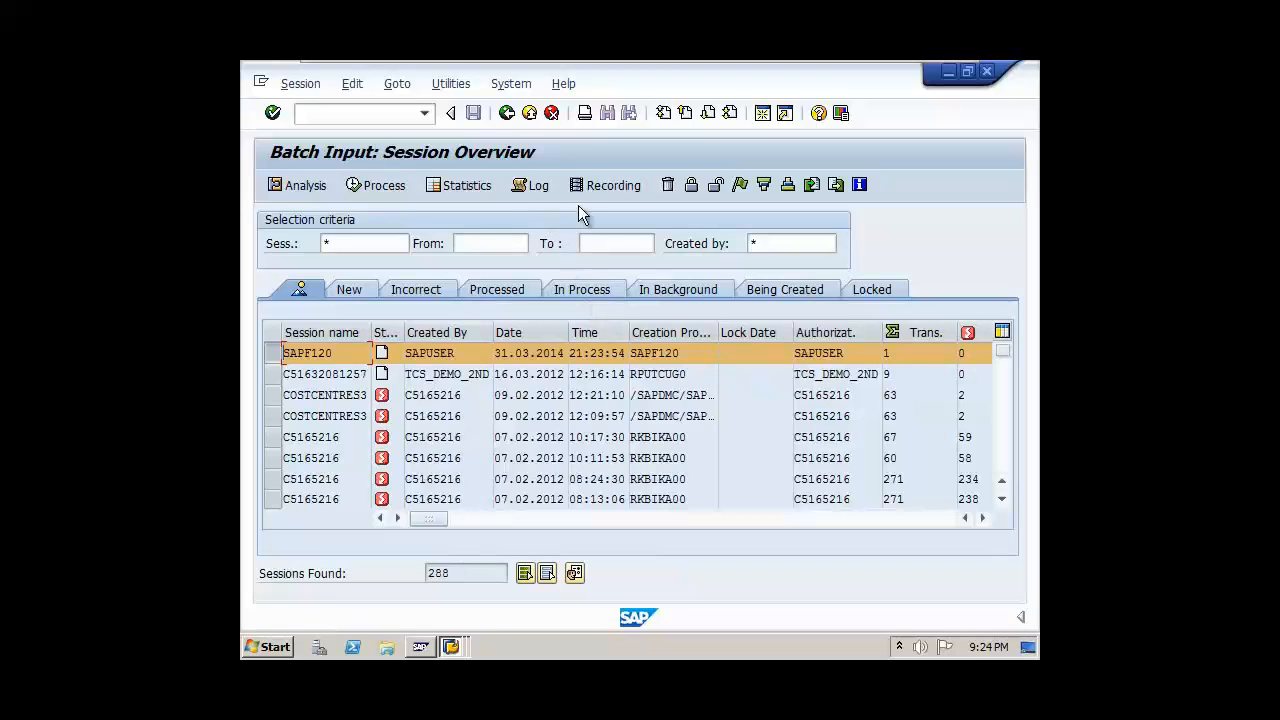
click(374, 190)
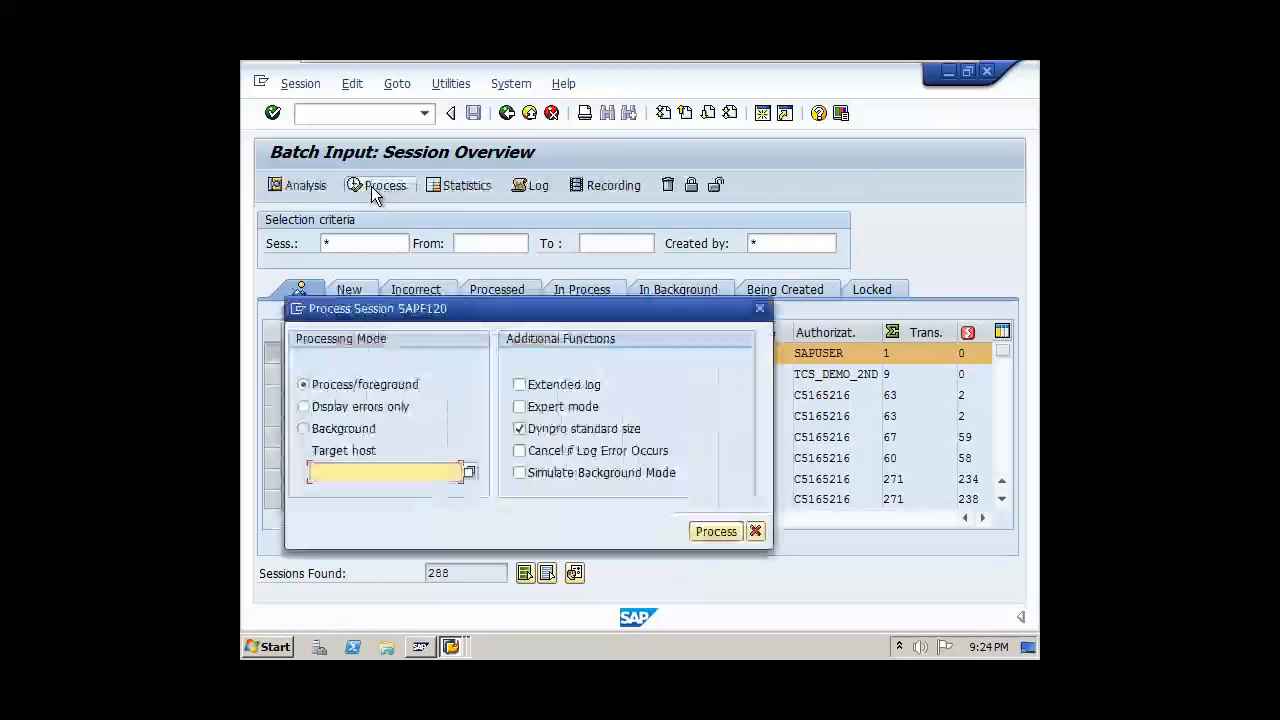
click(304, 406)
click(718, 531)
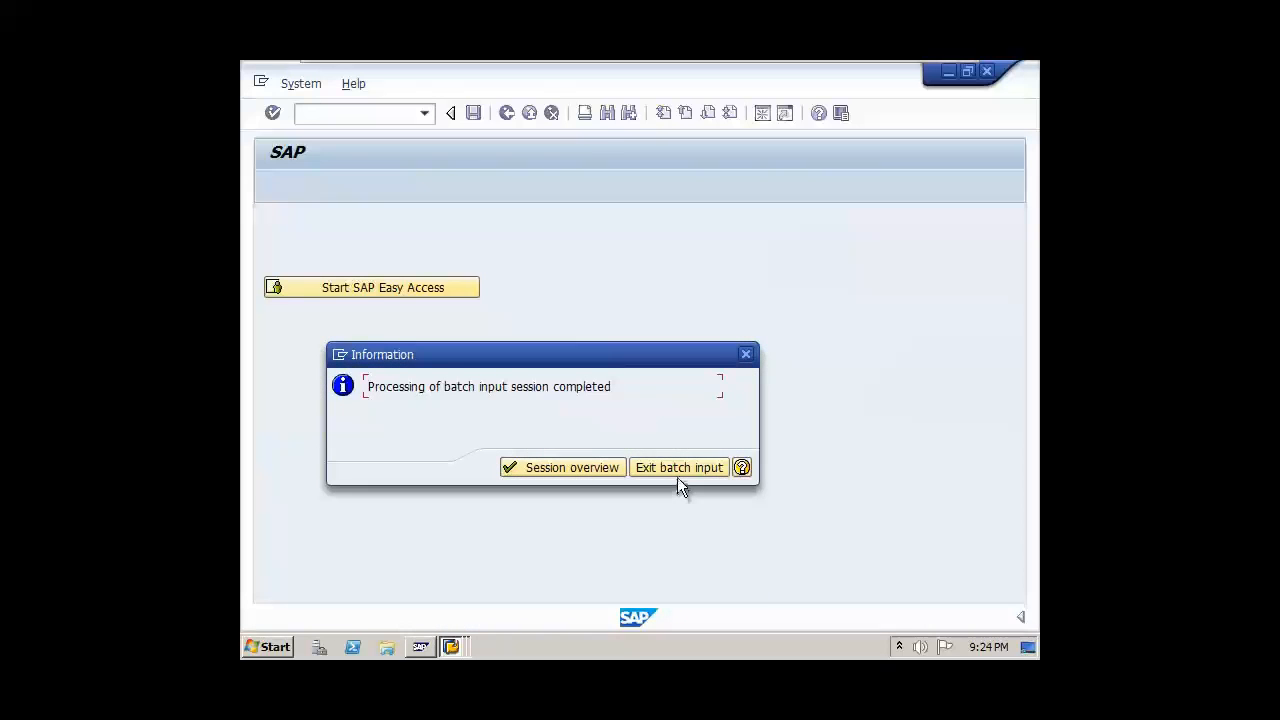
click(677, 469)
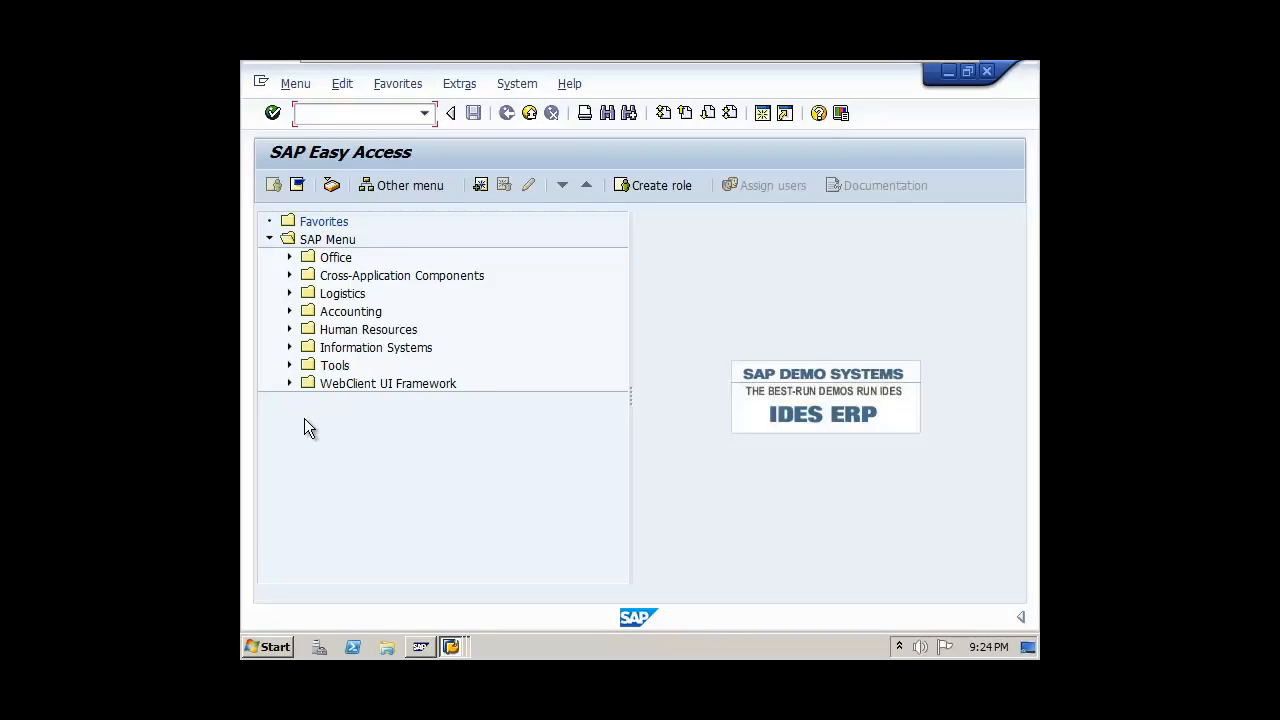
- Switch to the G/L Account Line Item Display session and rerun the line item report for company code MR88
click(348, 313)
click(452, 647)
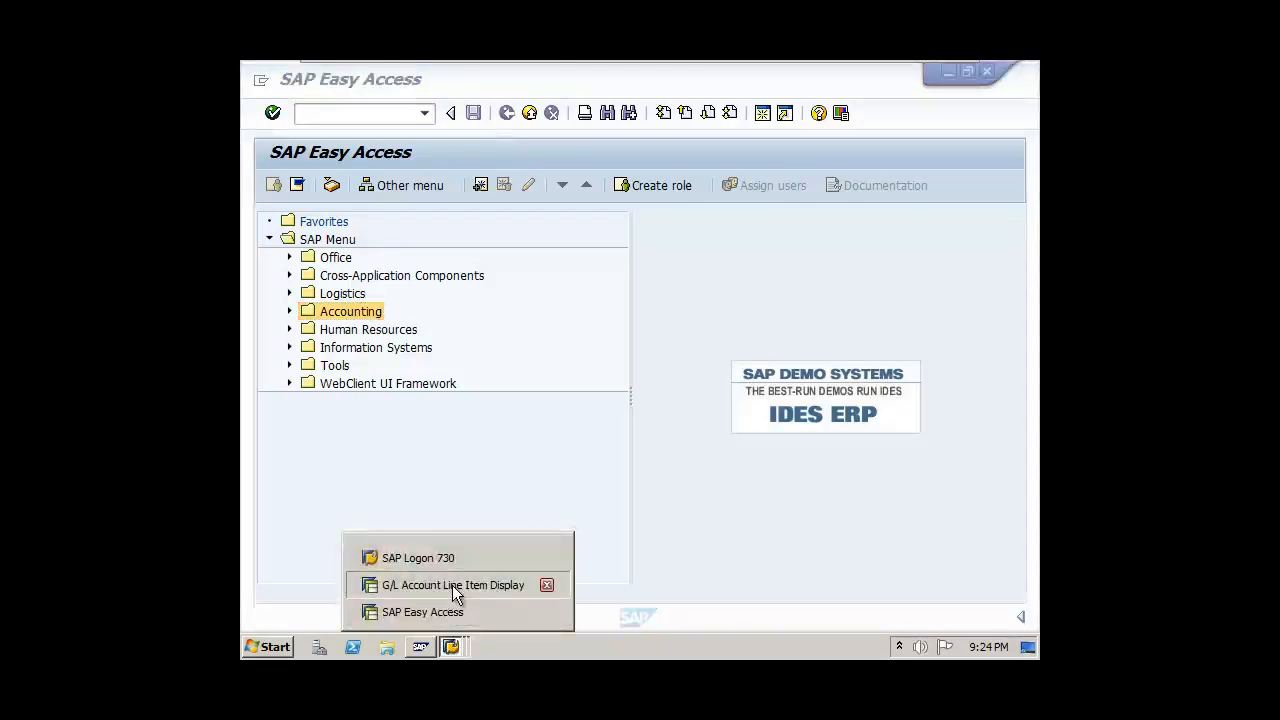
click(452, 585)
click(507, 113)
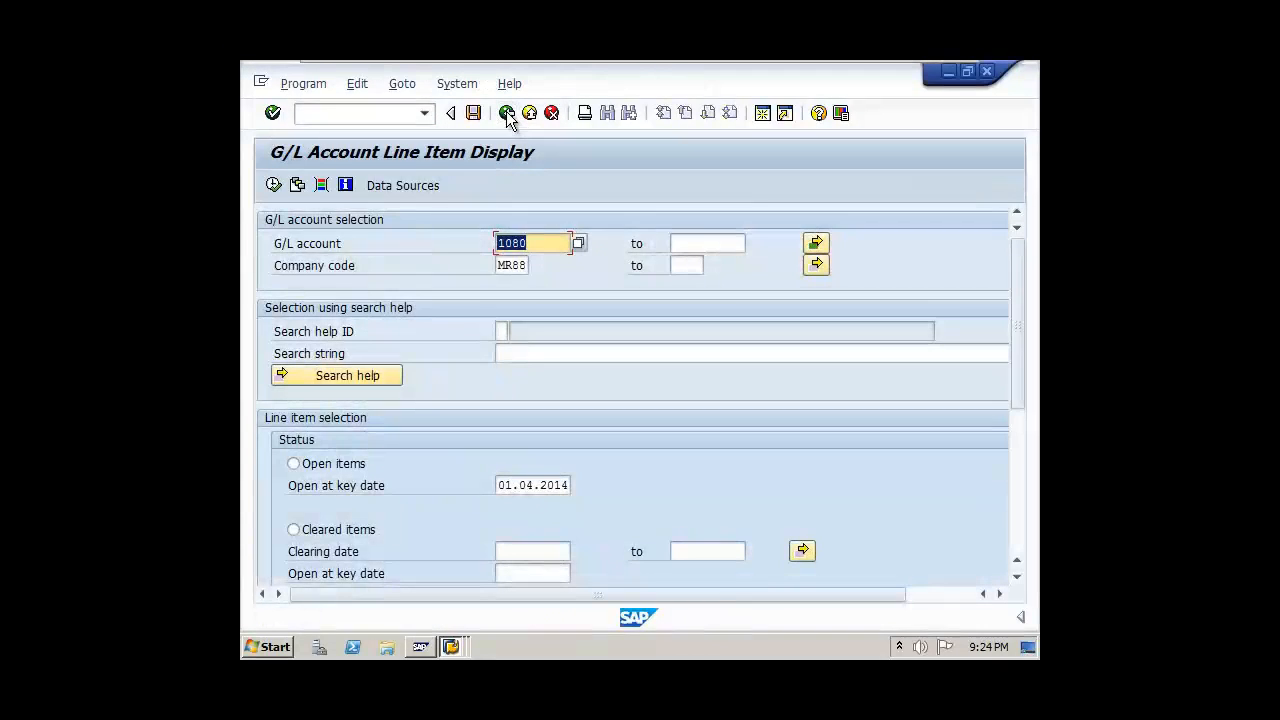
click(274, 185)
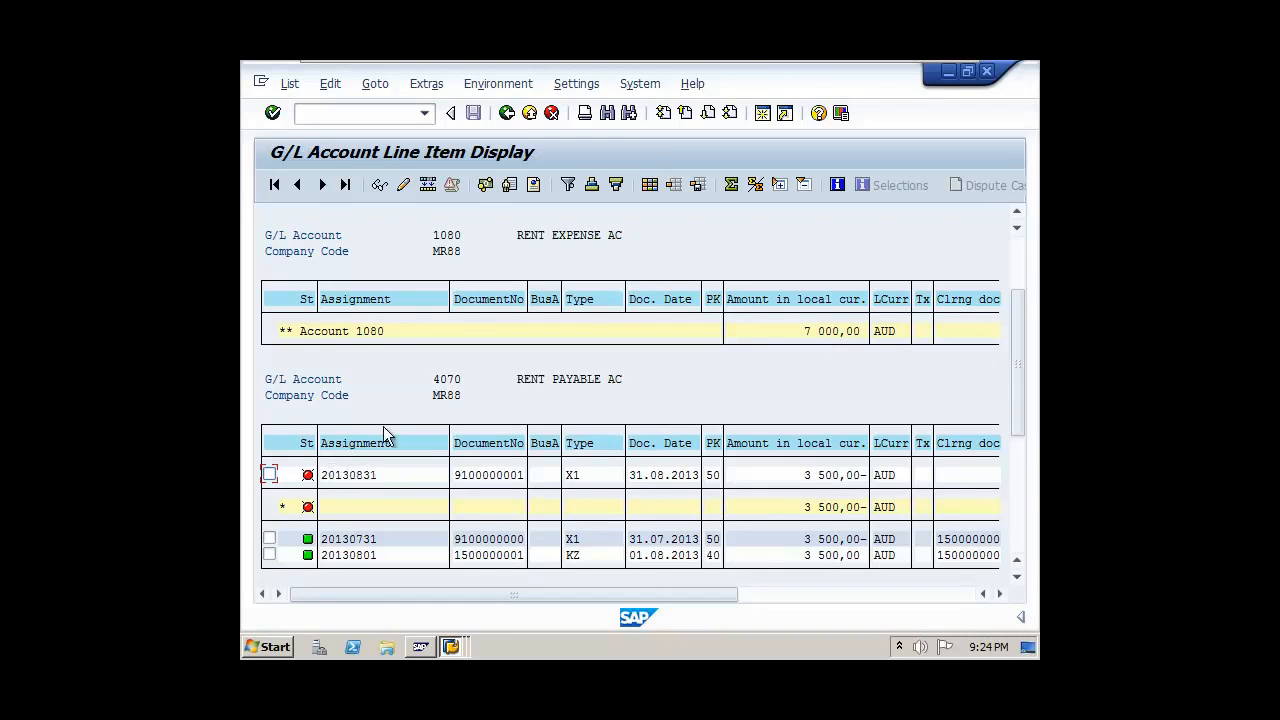
- Examine the line items of rent expense account 1080 and the open and cleared items of rent payable account 4070
click(642, 477)
scroll(738, 534, up, 2)
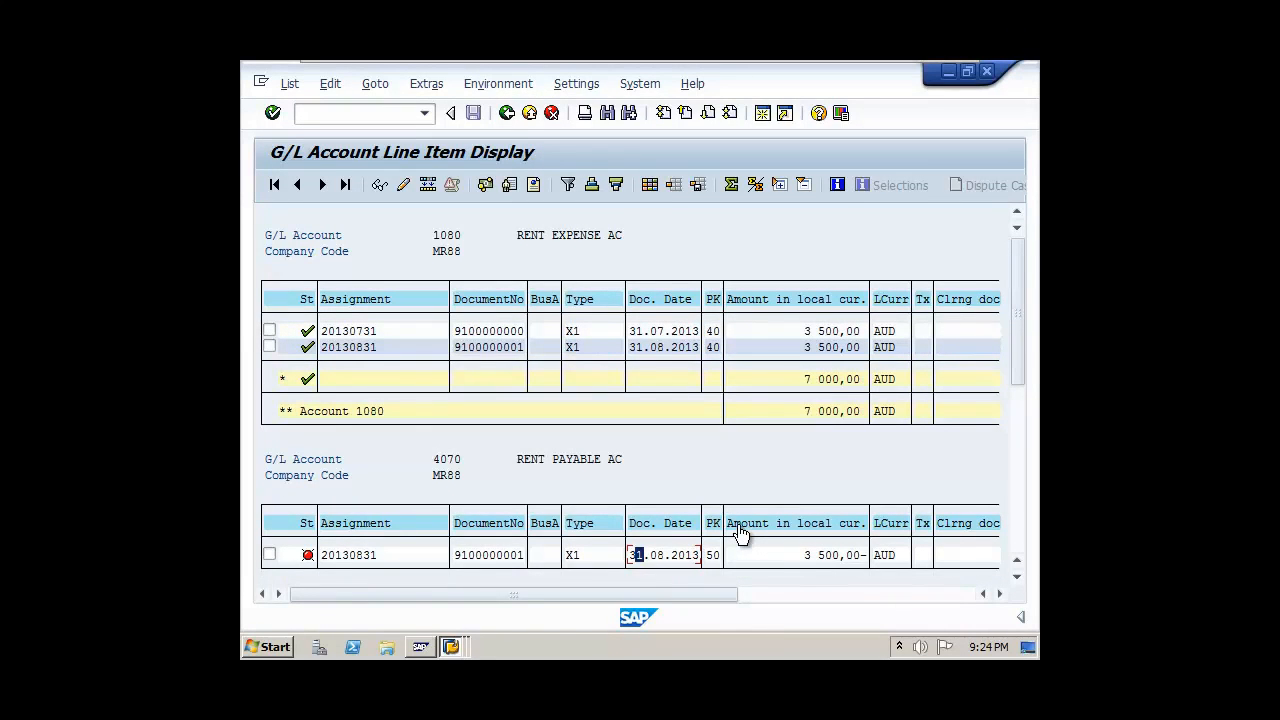
drag(649, 592, 537, 592)
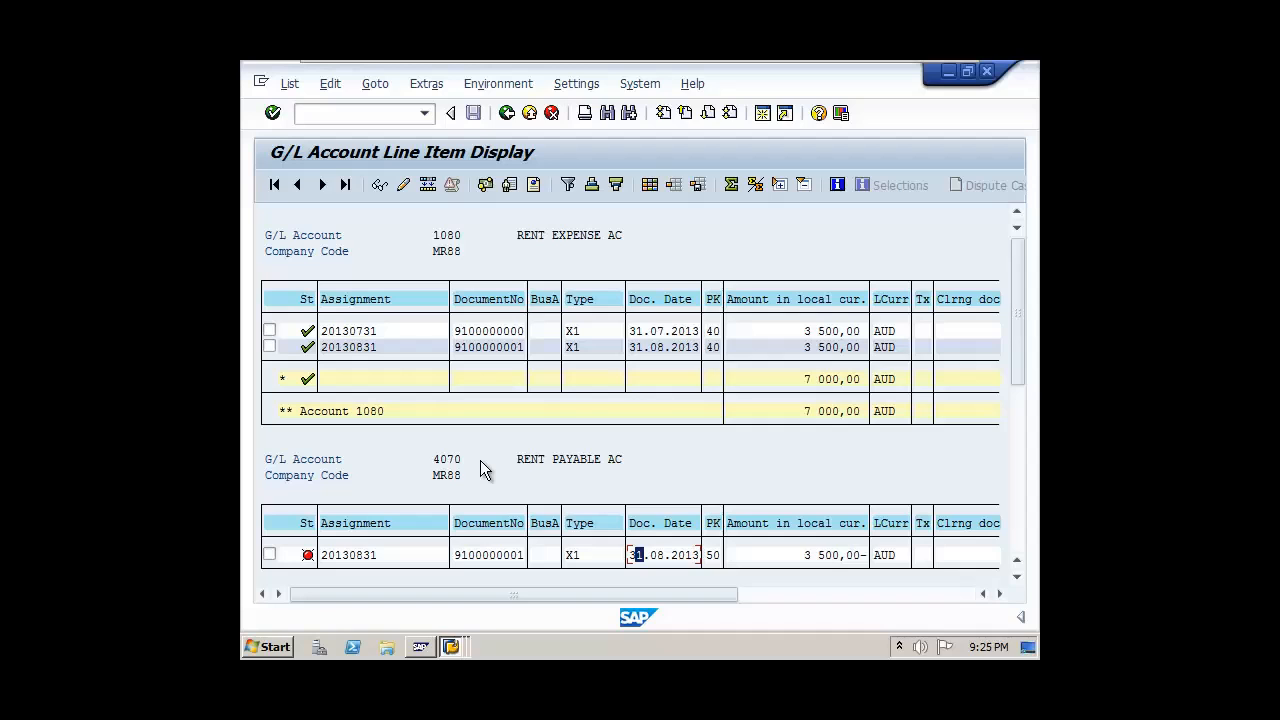
scroll(484, 465, down, 3)
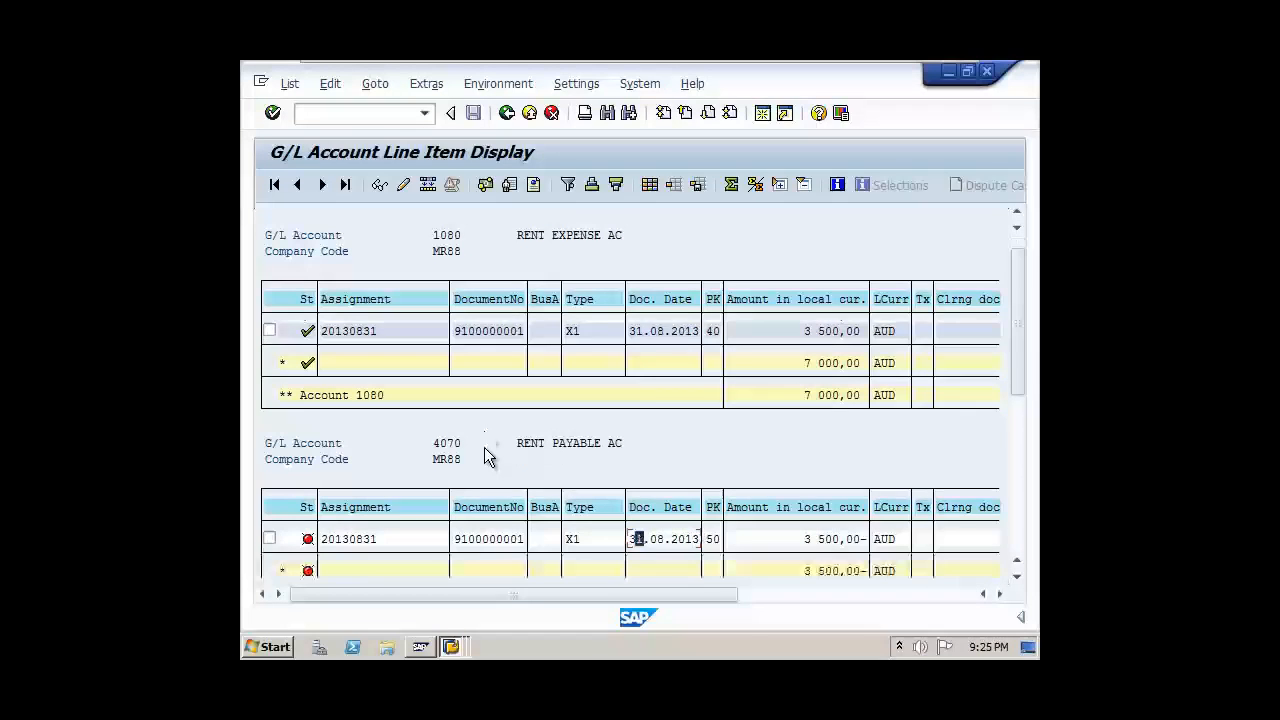
scroll(484, 456, down, 1)
scroll(483, 457, up, 3)
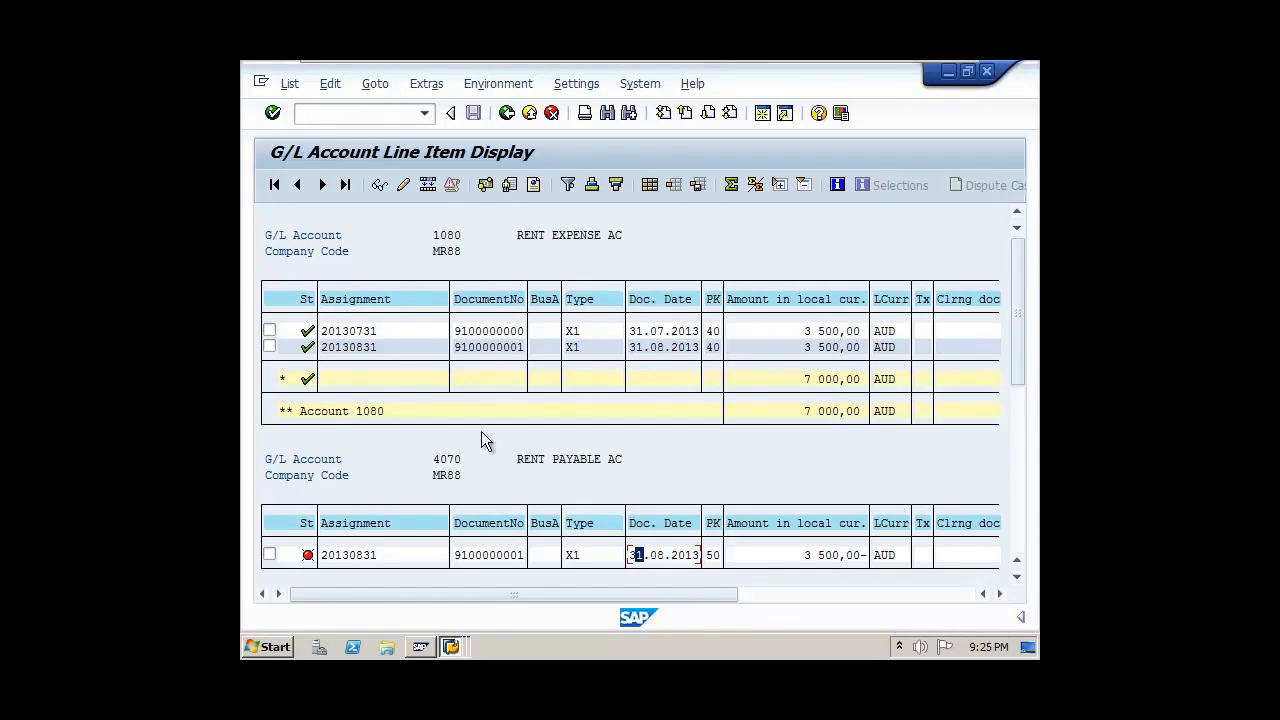
scroll(481, 431, down, 2)
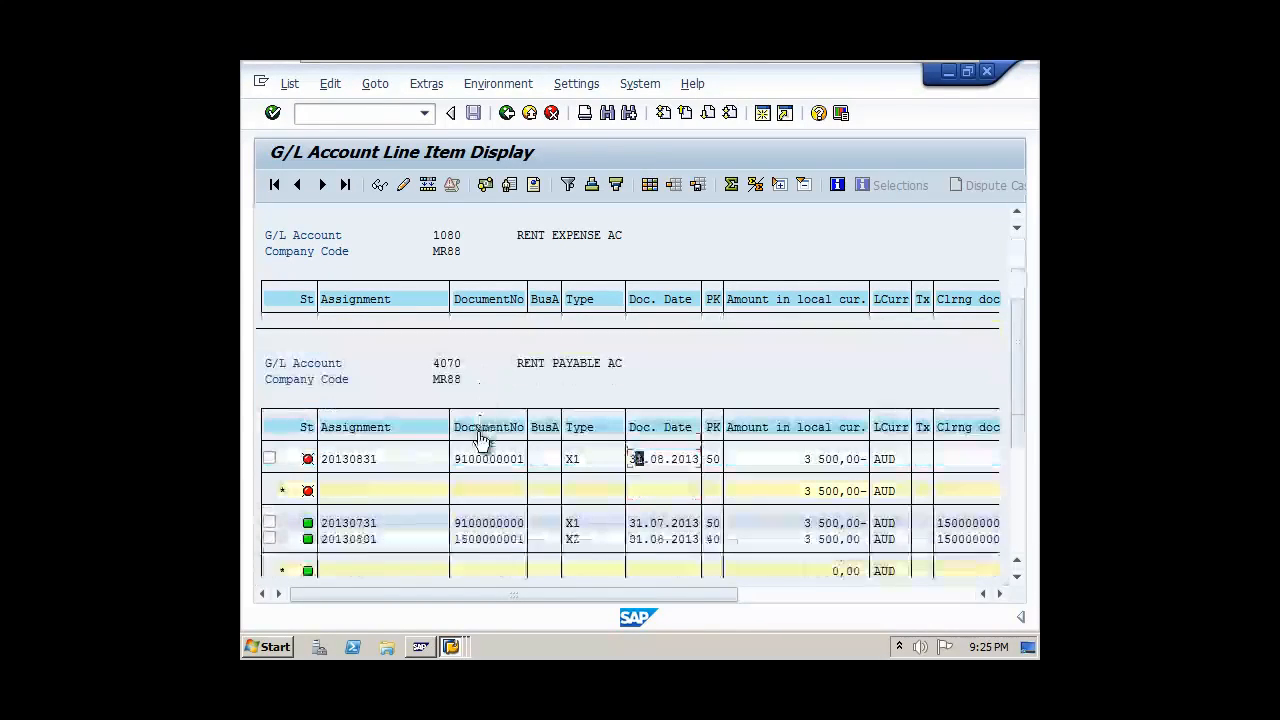
- Return to the SAP Easy Access session and start Post Outgoing Payments with transaction F-07
click(455, 645)
click(447, 609)
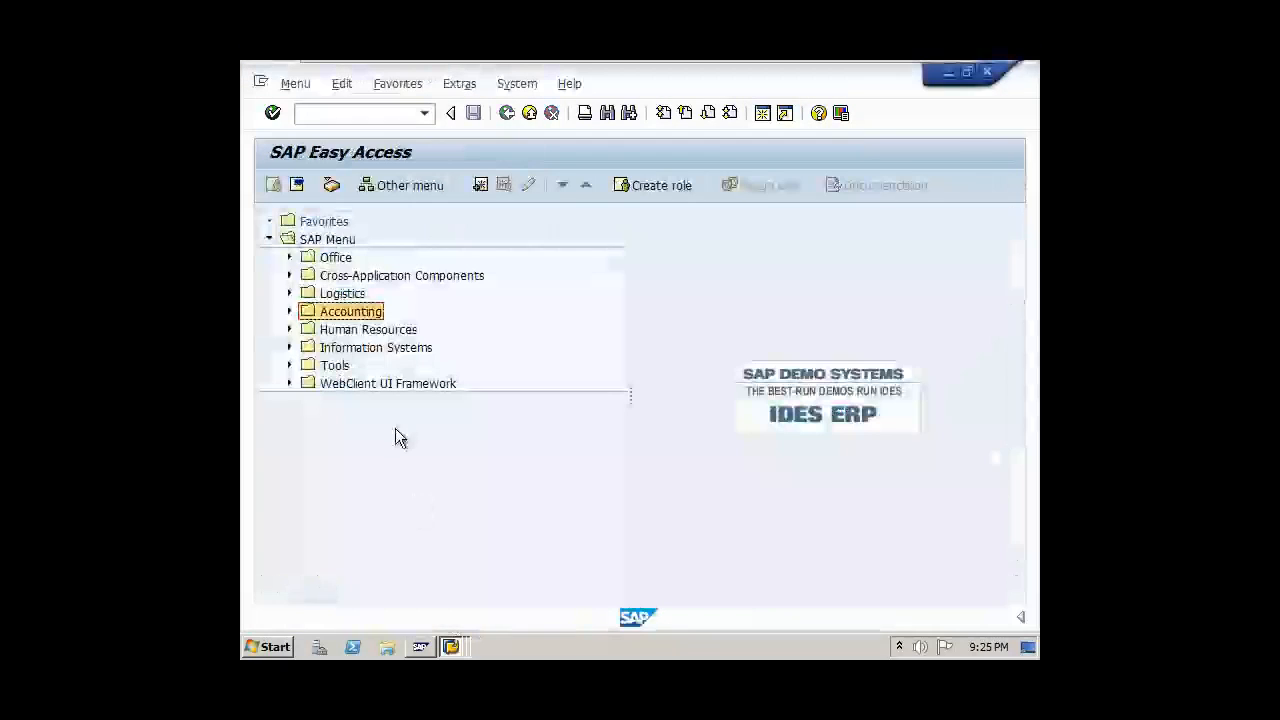
click(311, 112)
text(F-0)
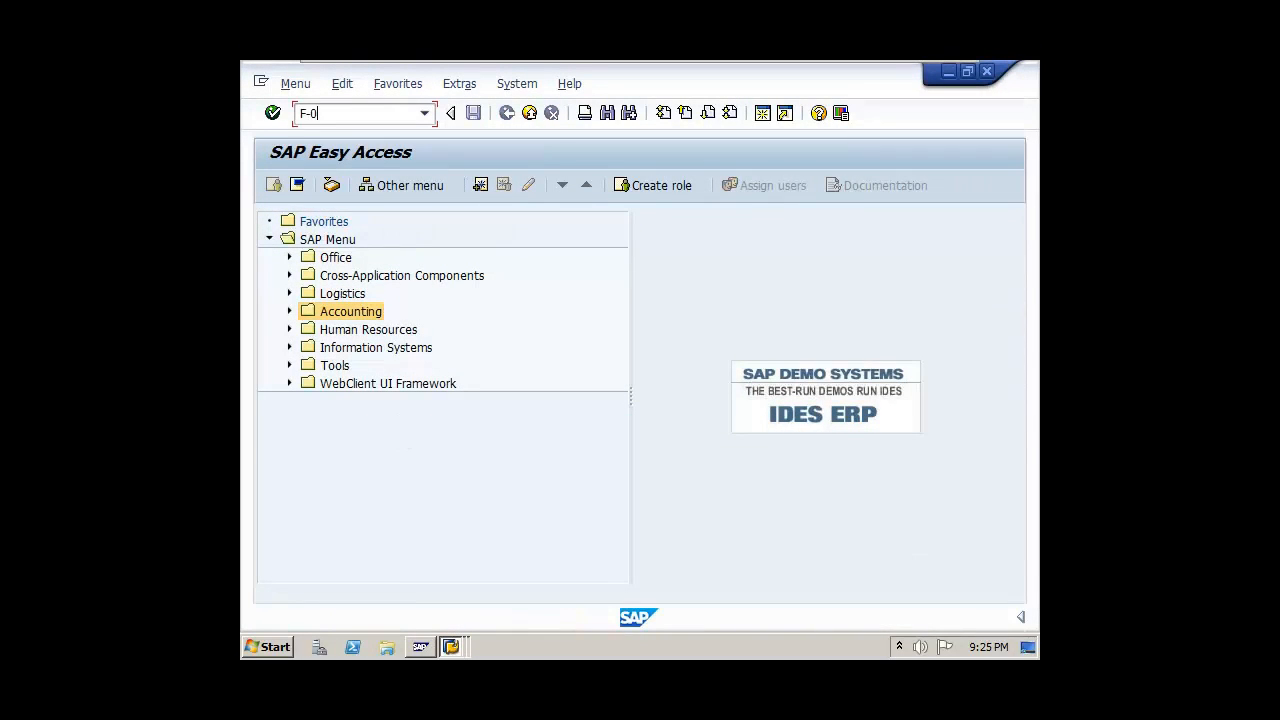
text(7)
key(Return)
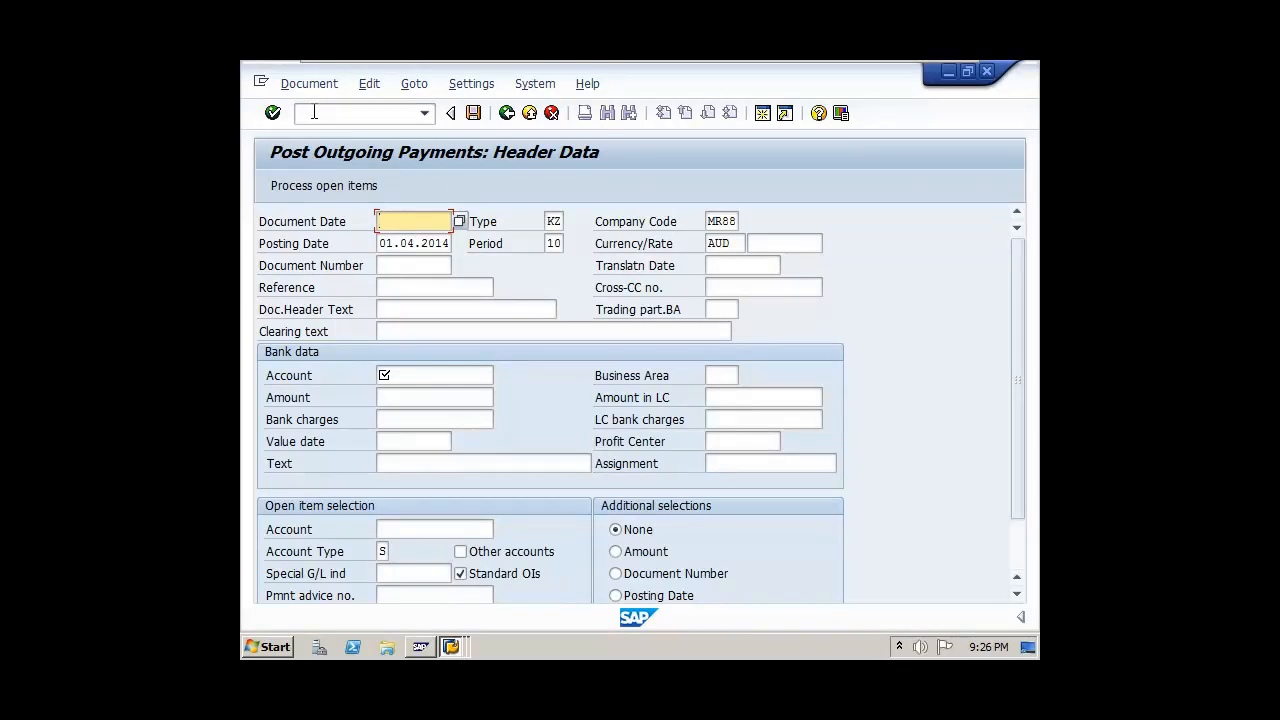
- Set both the document date and the posting date of the outgoing payment to 01.09.2013
text(01.09.2013)
key(Tab)
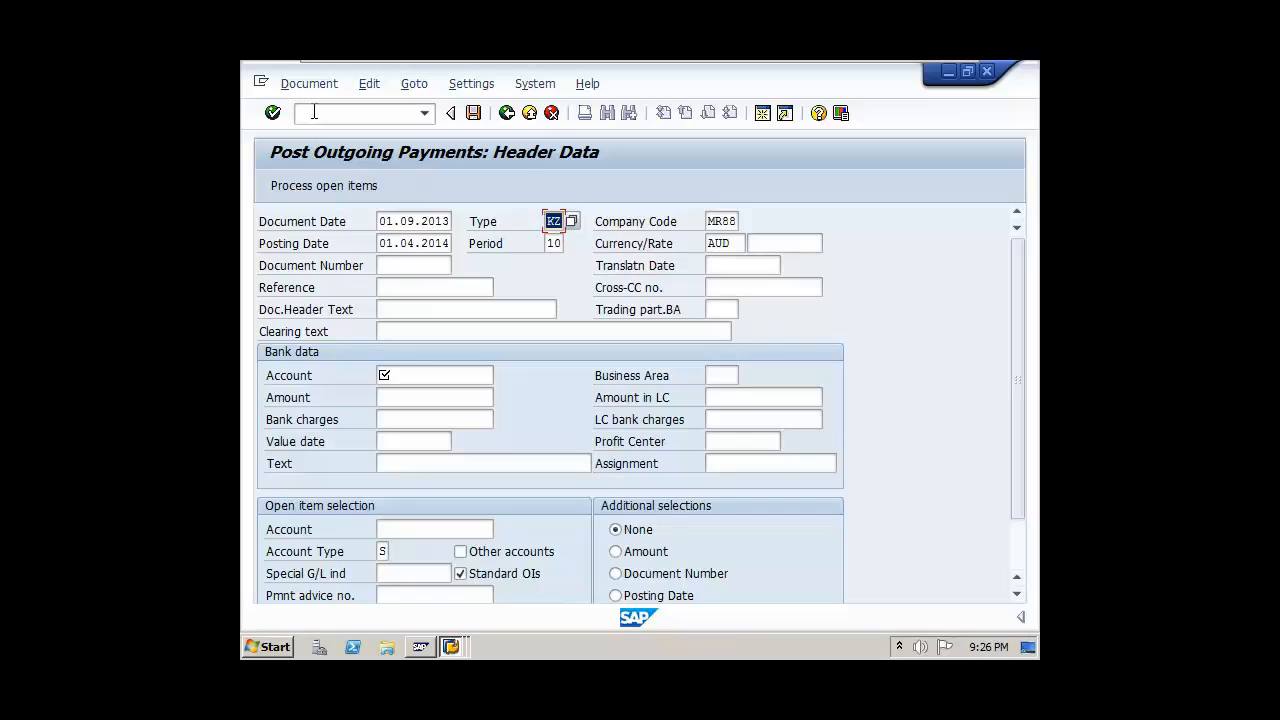
click(416, 243)
double_click(416, 243)
text(0)
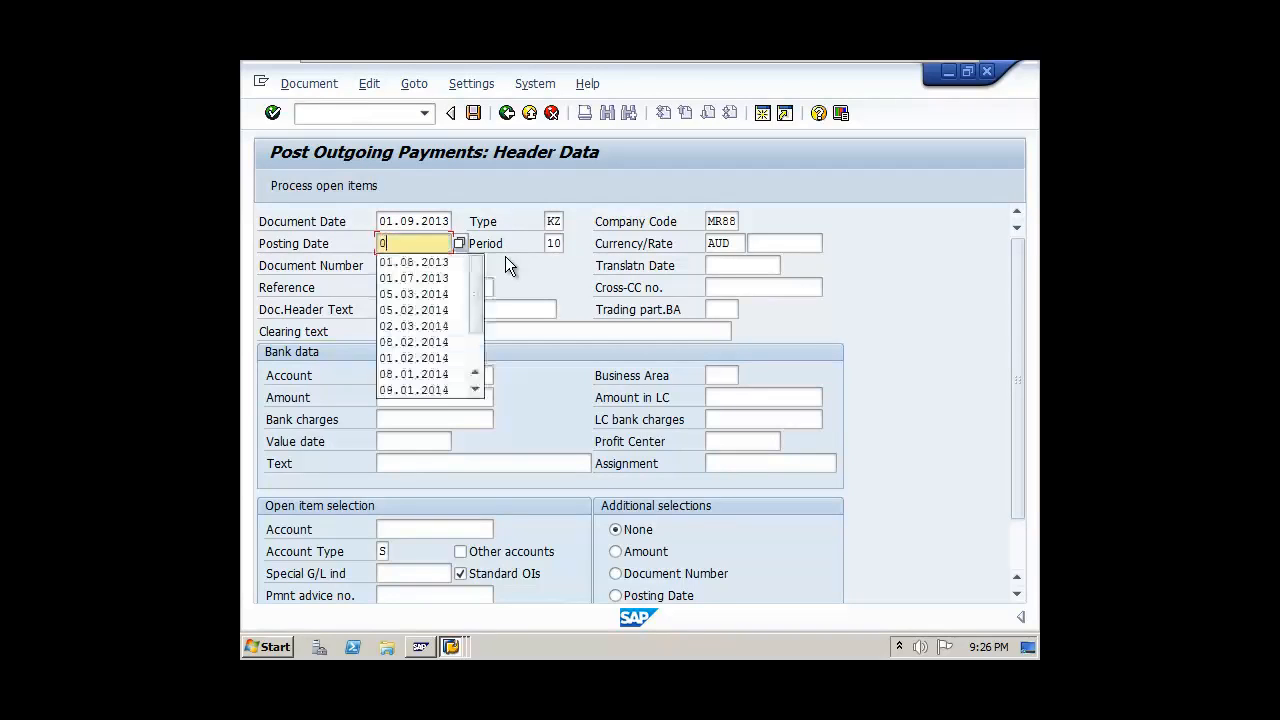
text(1.09.2013)
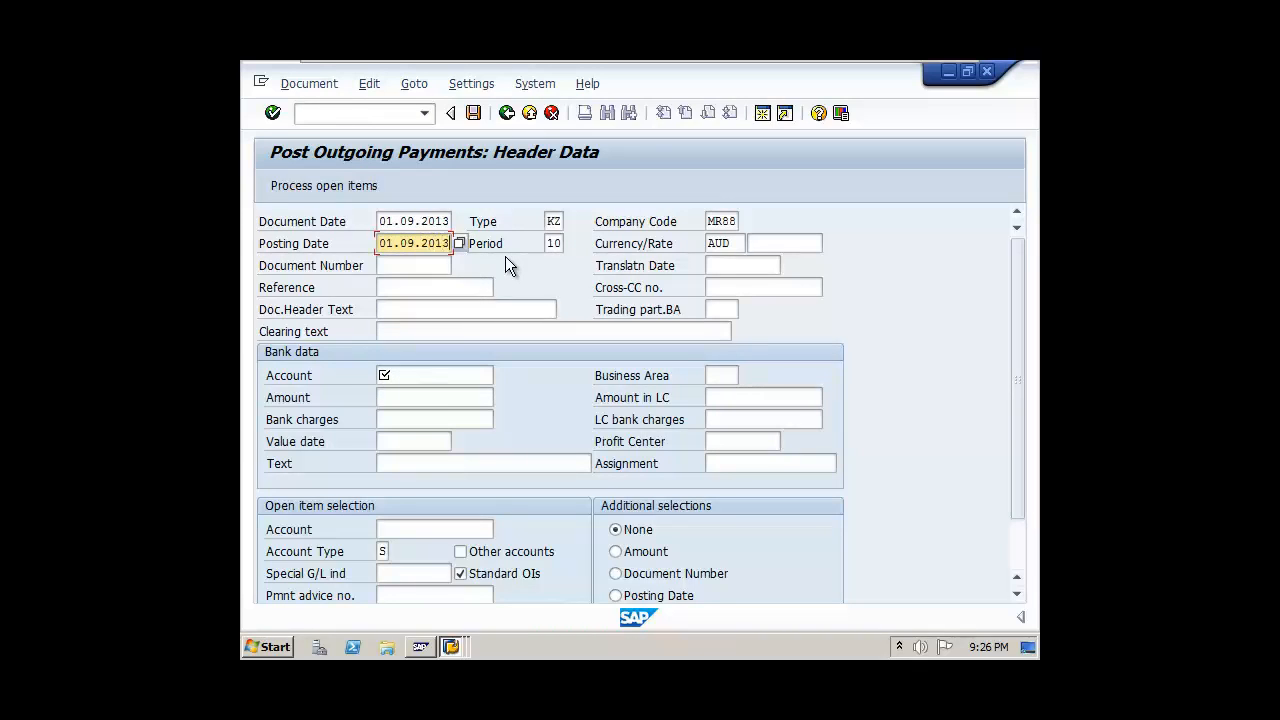
- Fill in the document header text as DOCUMENT HEADER TEXT and the clearing text as CLEARING TEXT
click(408, 316)
text(D)
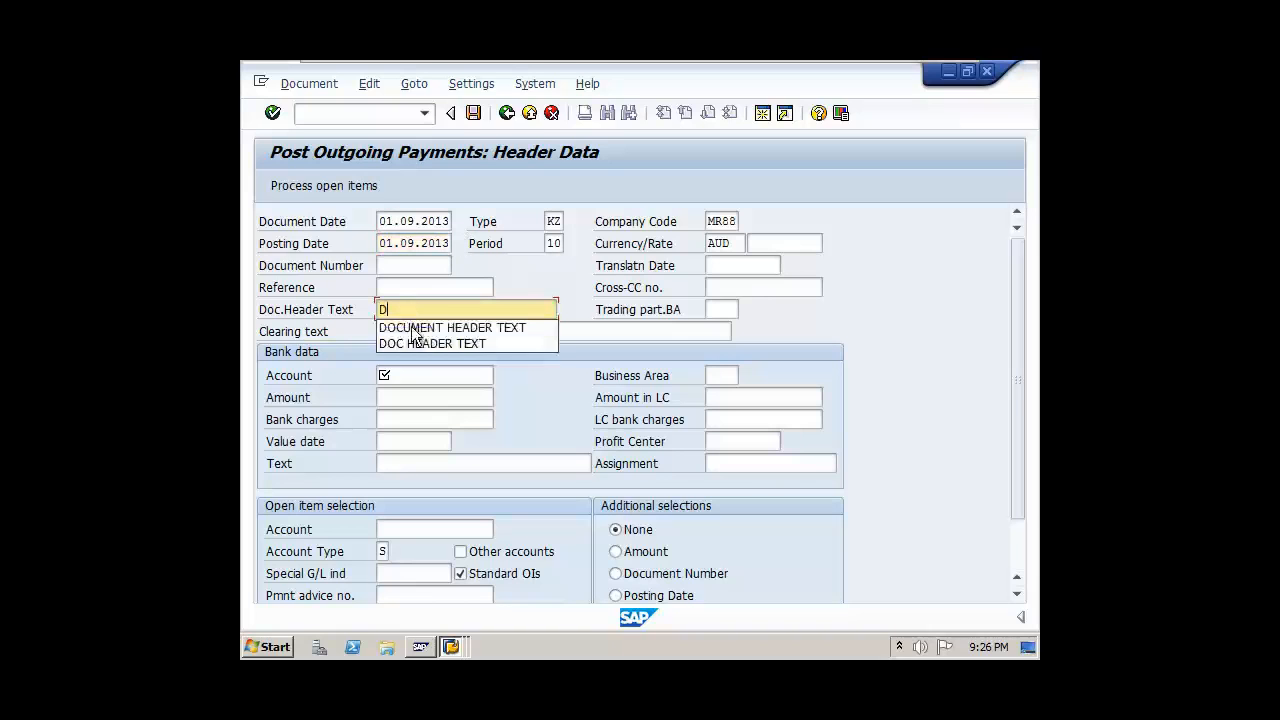
click(414, 327)
click(413, 331)
text(C)
click(415, 346)
- Choose bank account 3000 from the G/L account search help and enter 3500 as the payment amount
click(423, 373)
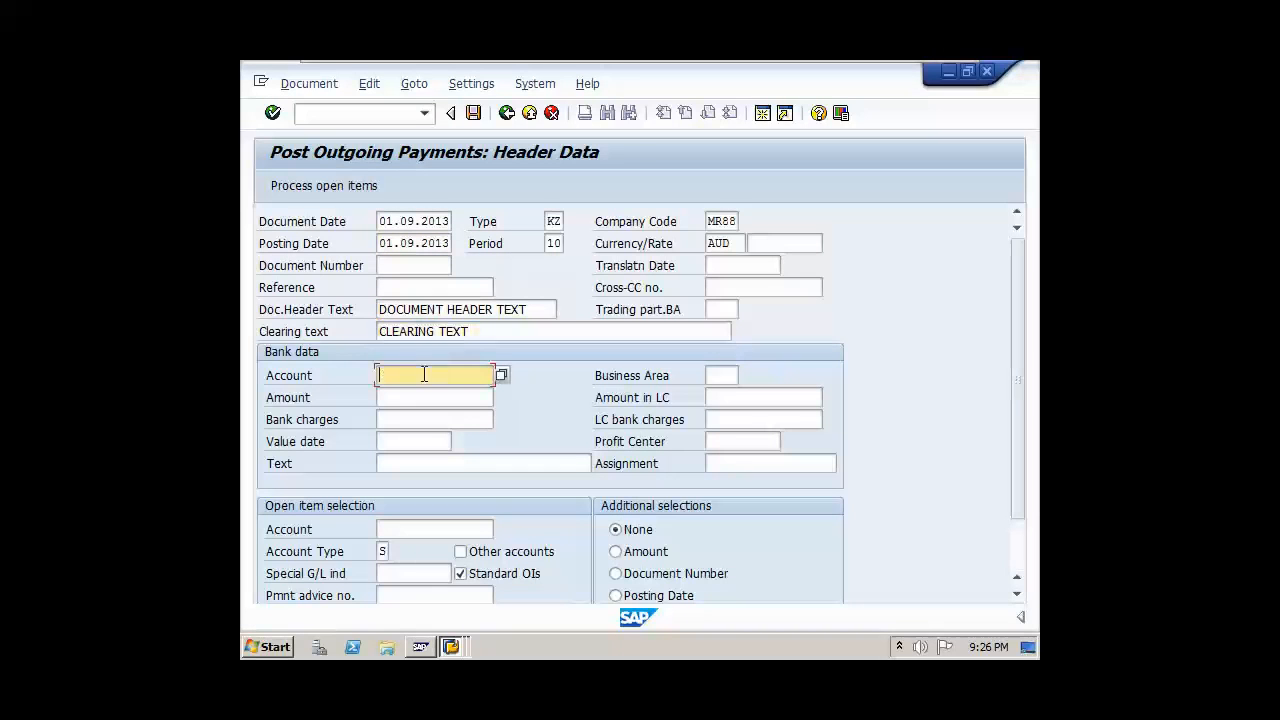
click(505, 381)
key(Return)
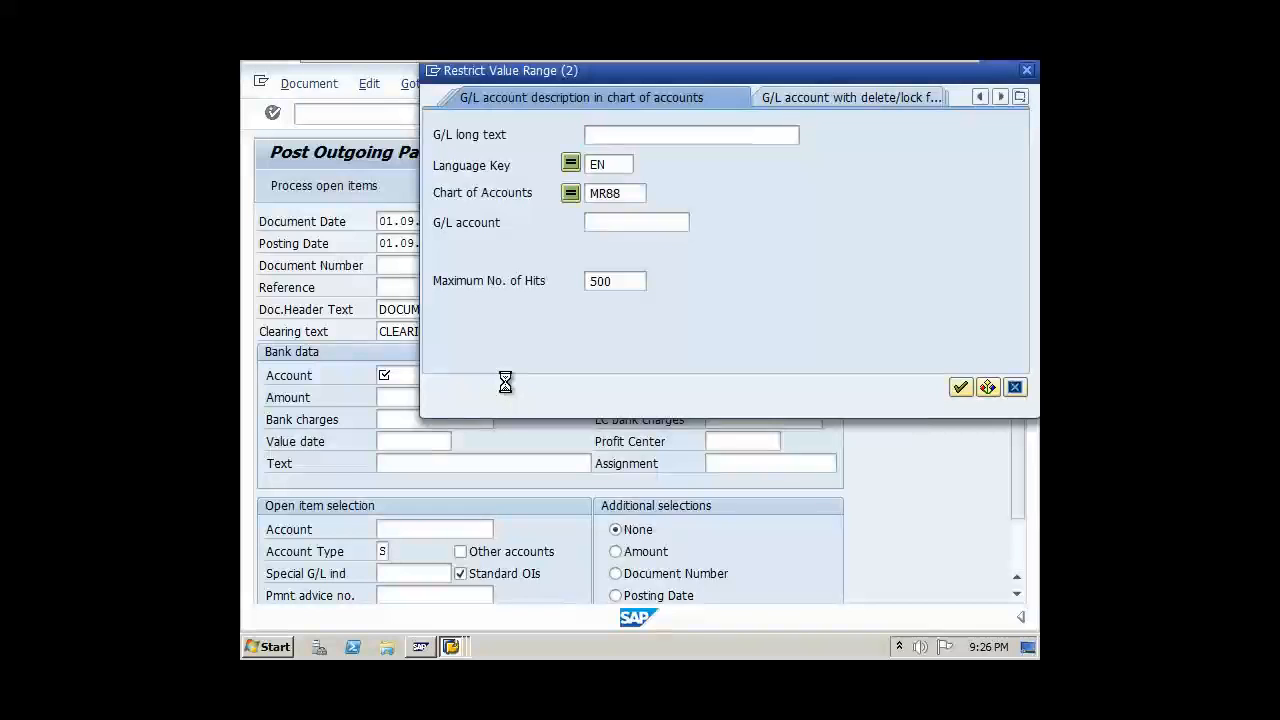
double_click(452, 230)
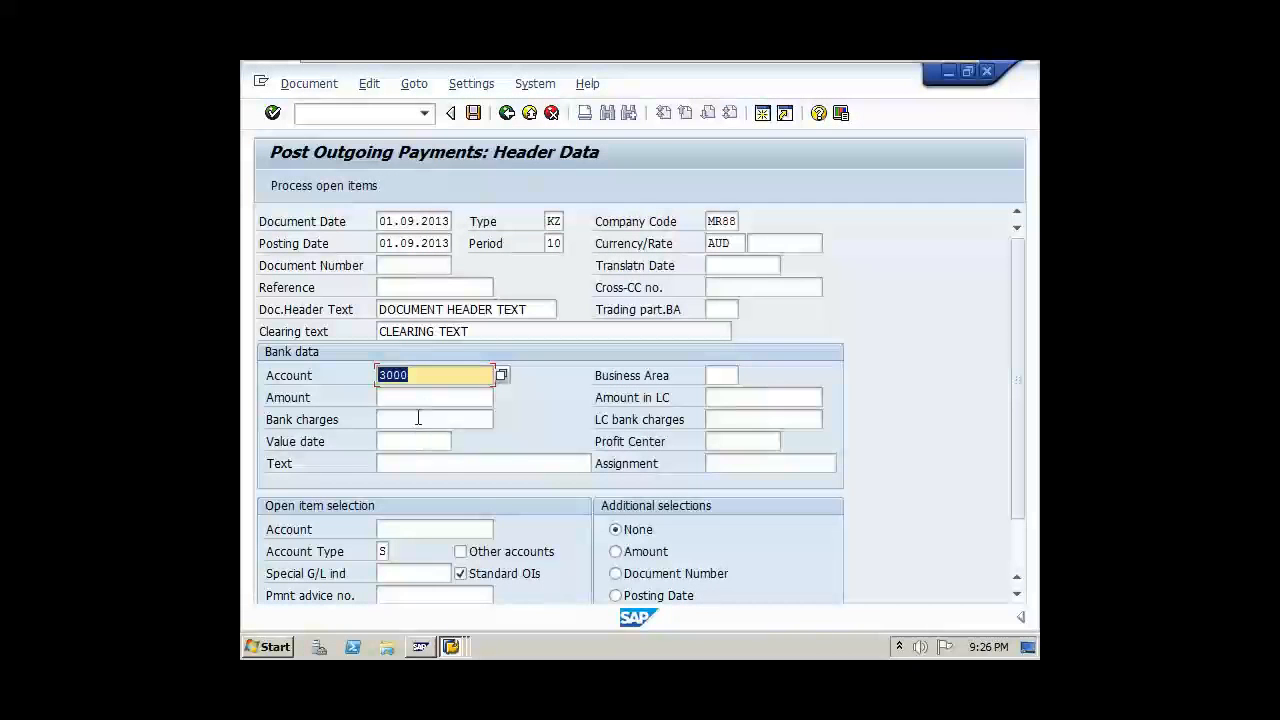
click(424, 398)
text(3500)
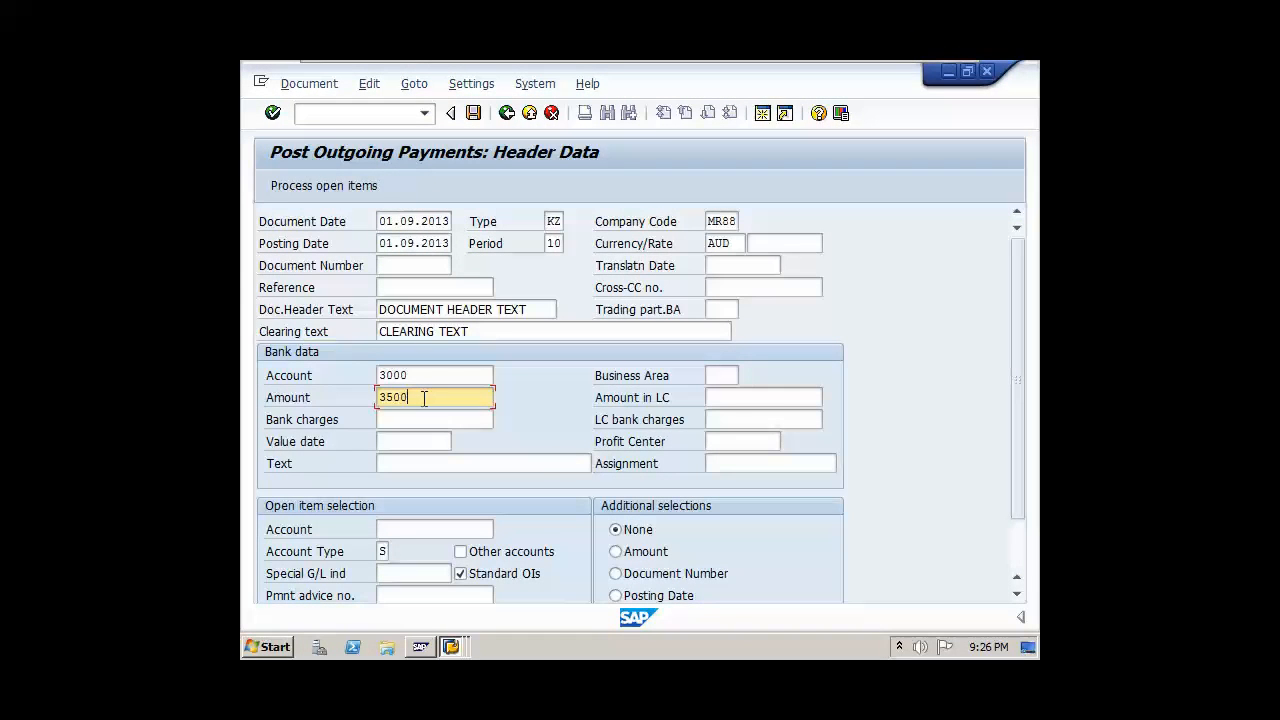
- Complete the bank data with value date 01.09.2013 and the text BANK DATA TEXT
click(405, 442)
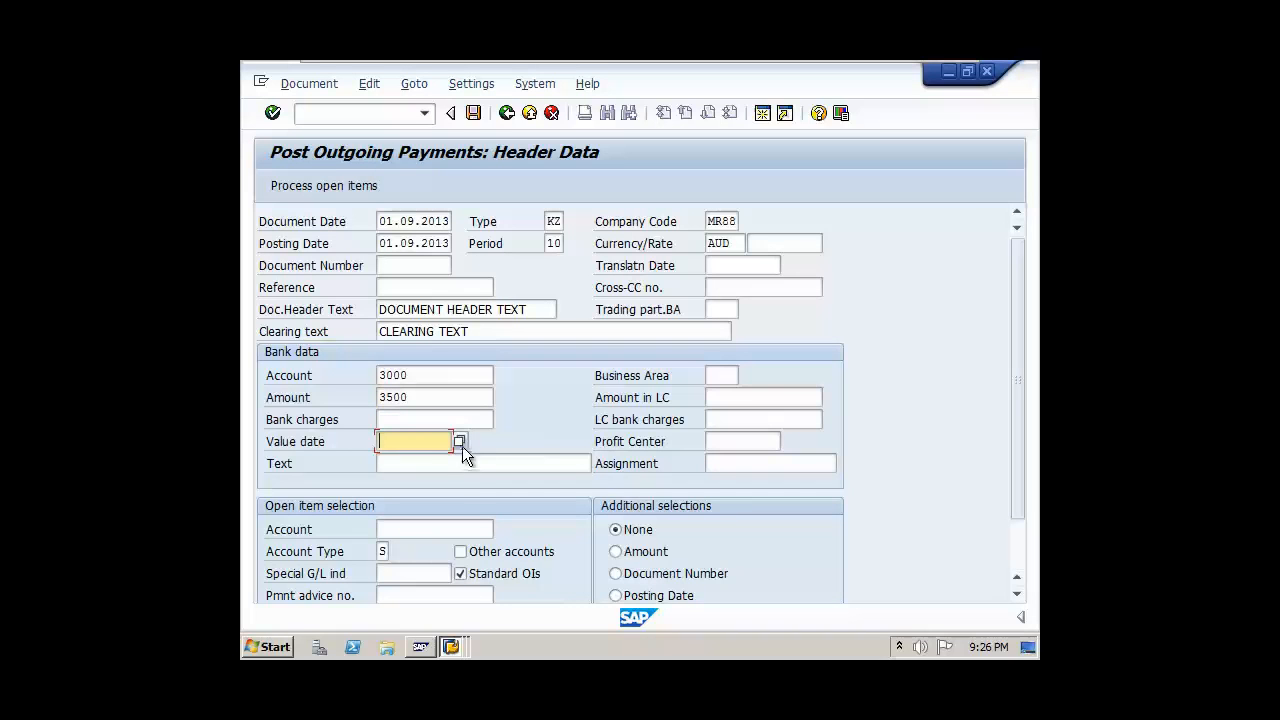
text(01.09.2013)
click(540, 457)
text(B)
click(537, 481)
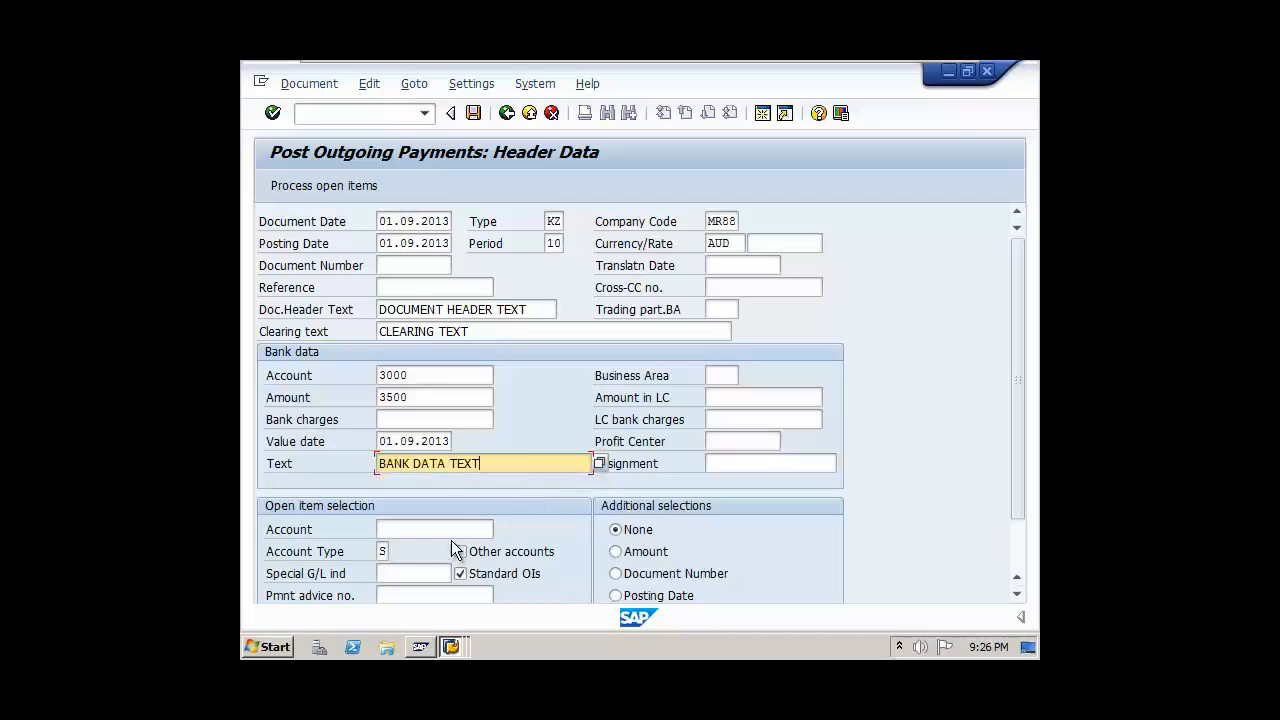
- Choose RENT PAYABLE AC, account 4070, from the G/L account search help for the open item selection
click(500, 530)
key(F4)
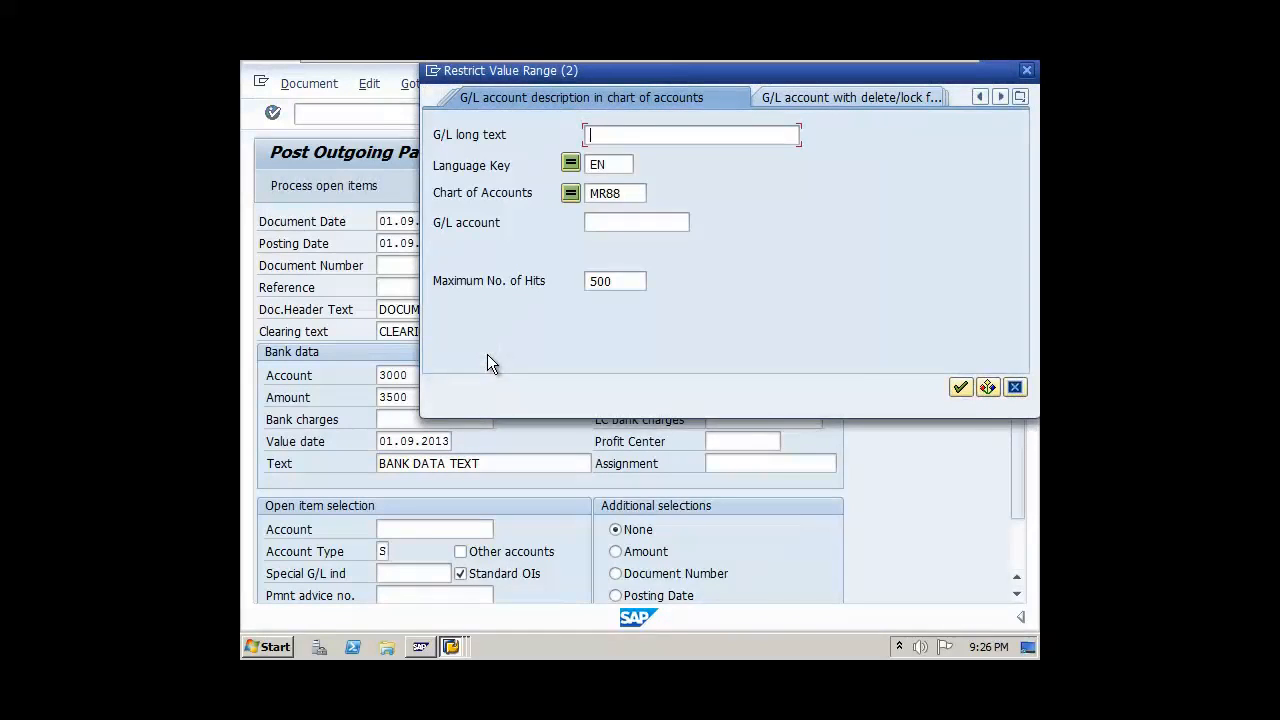
key(Return)
click(621, 168)
scroll(645, 500, down, 5)
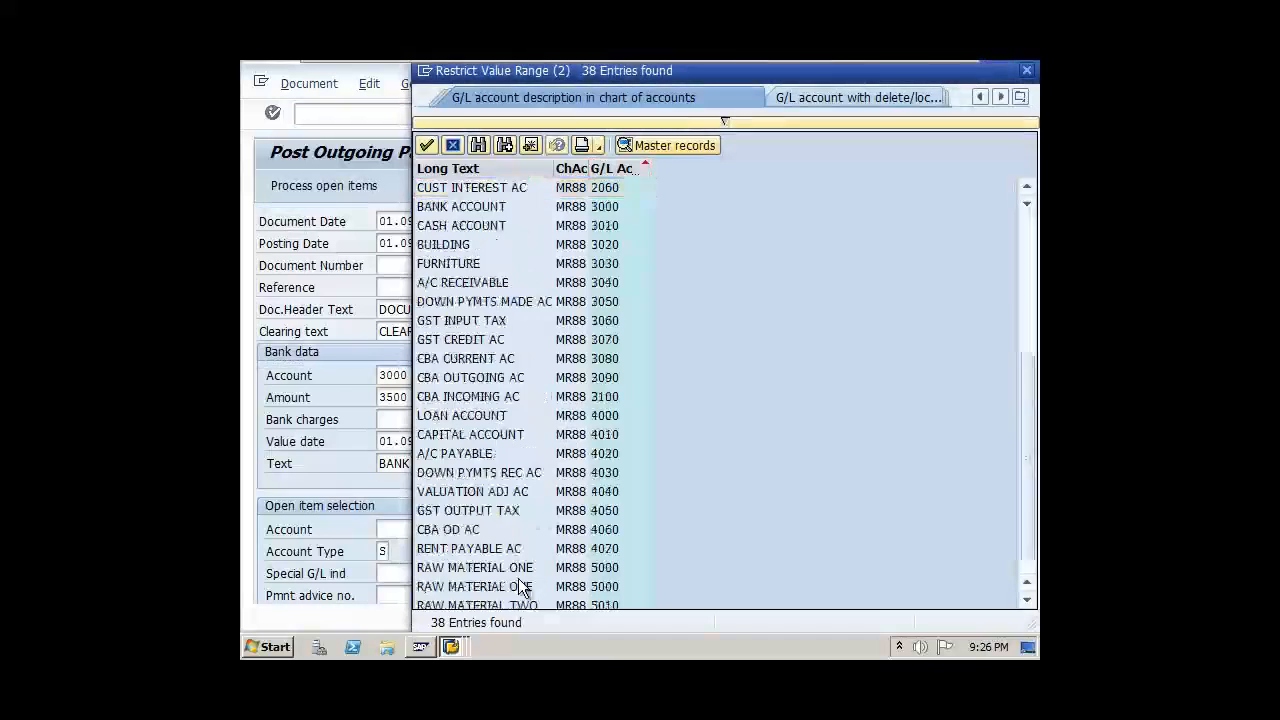
double_click(457, 551)
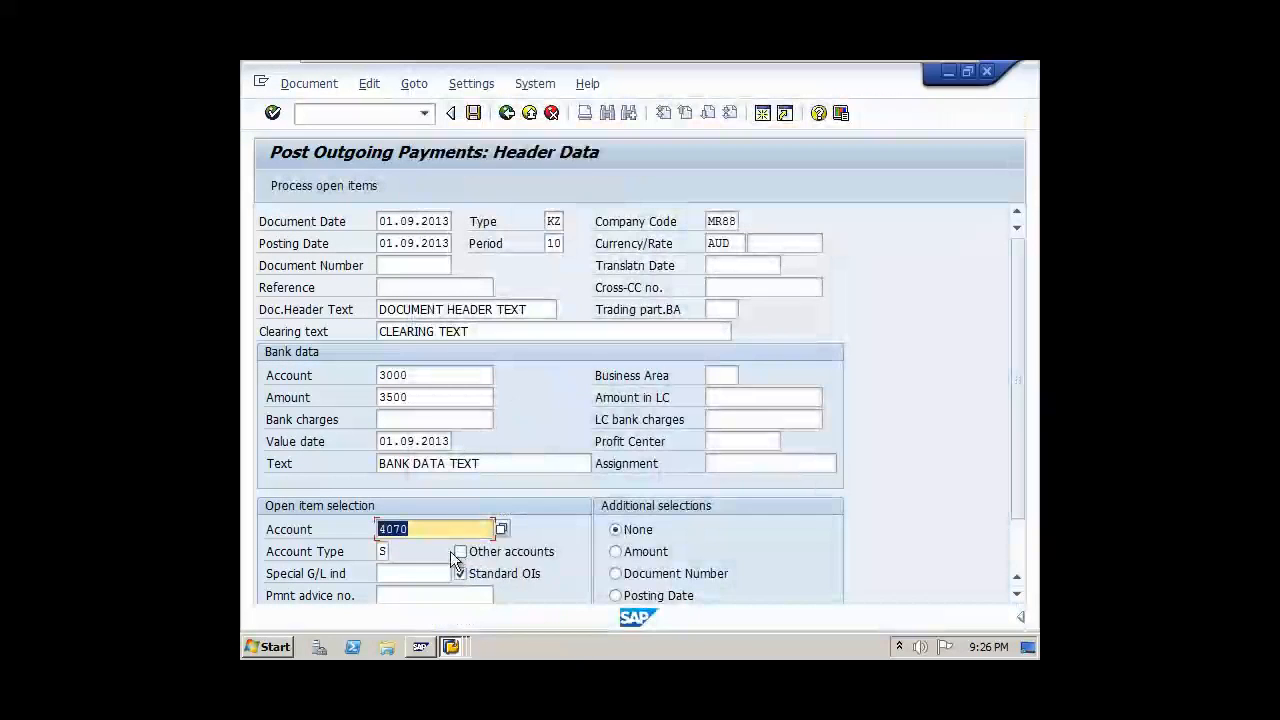
- Process the open items for account 4070, post the outgoing payment, and exit the payment transaction
click(308, 186)
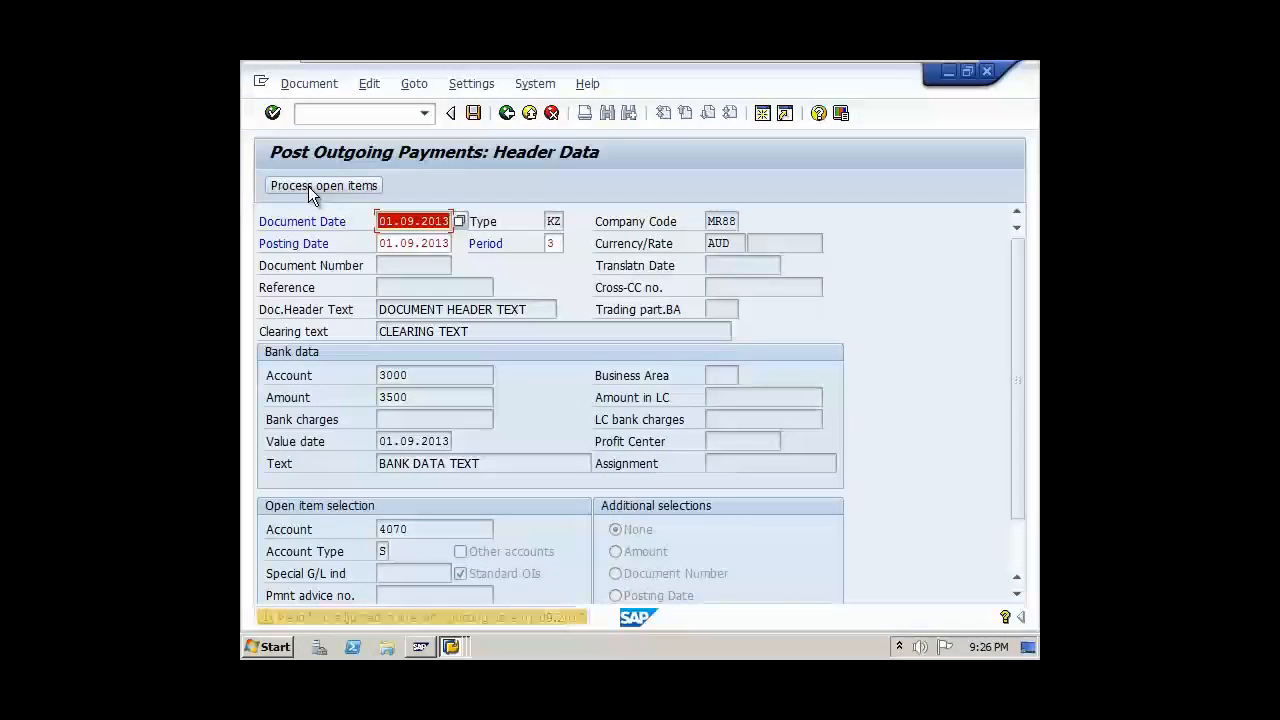
click(308, 186)
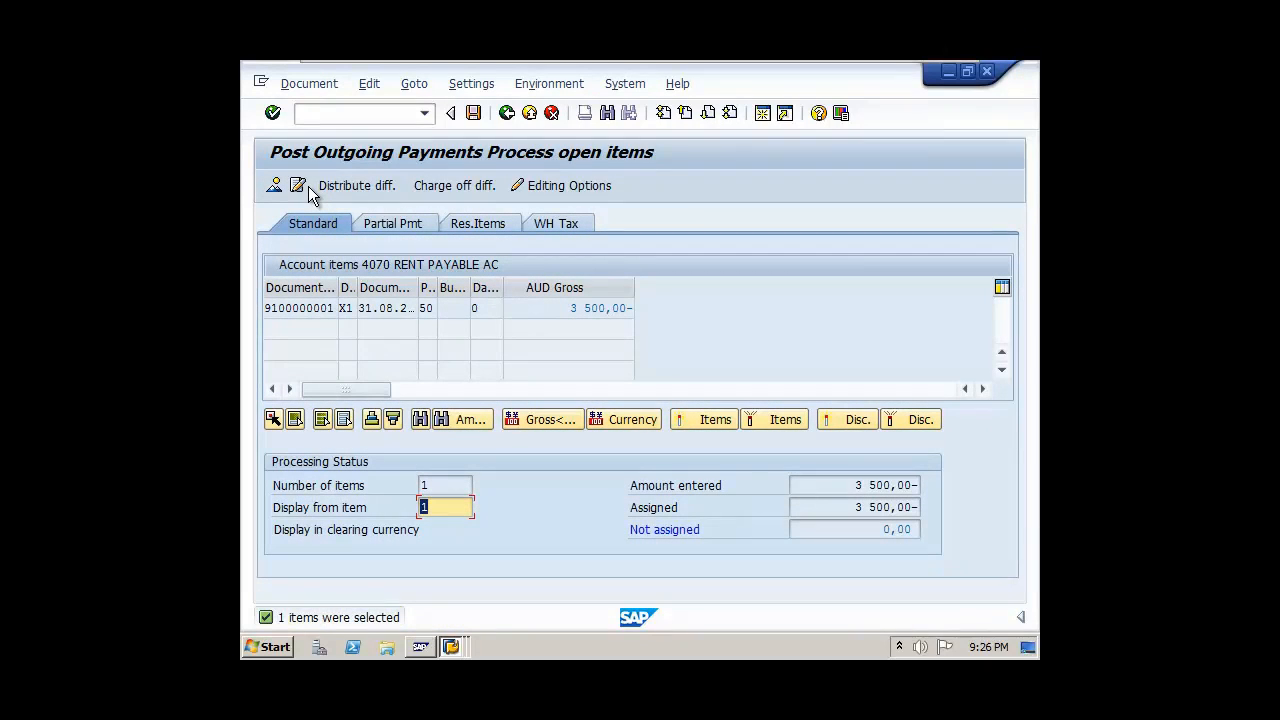
click(474, 114)
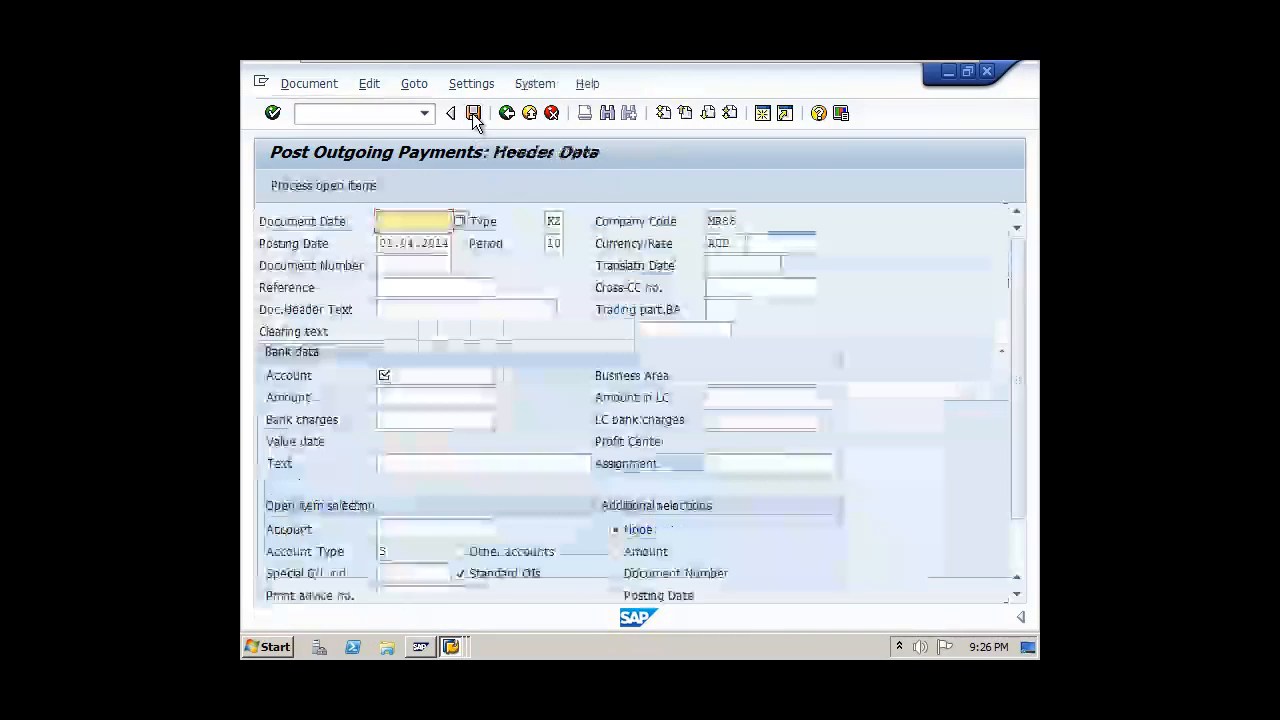
click(529, 114)
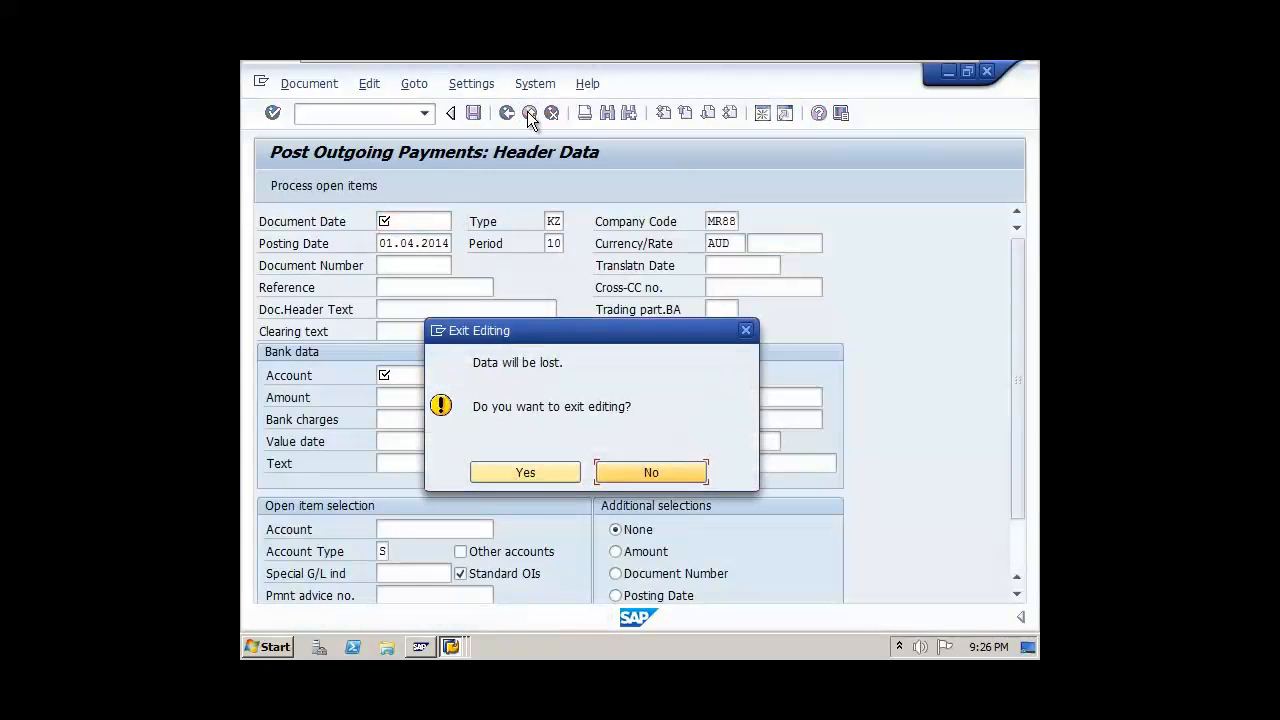
click(527, 472)
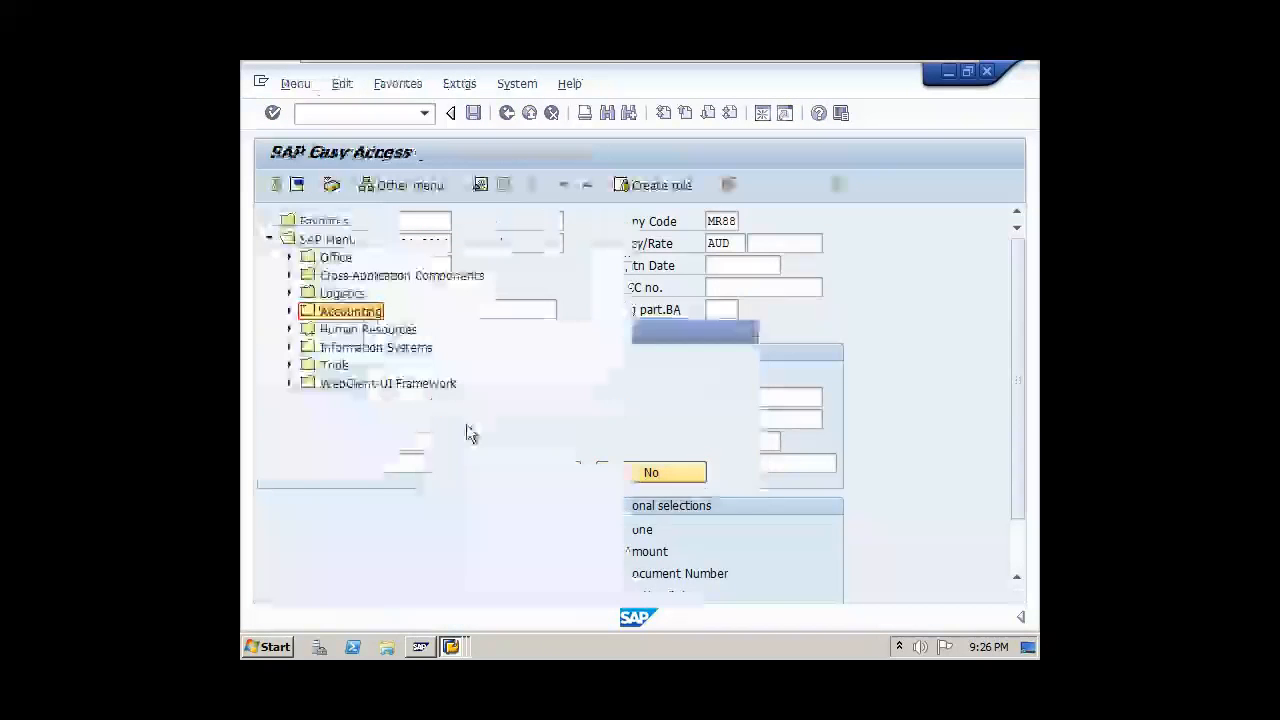
- Rerun the G/L line item display for MR88 and review the rent expense and rent payable items
click(451, 646)
click(446, 583)
click(505, 116)
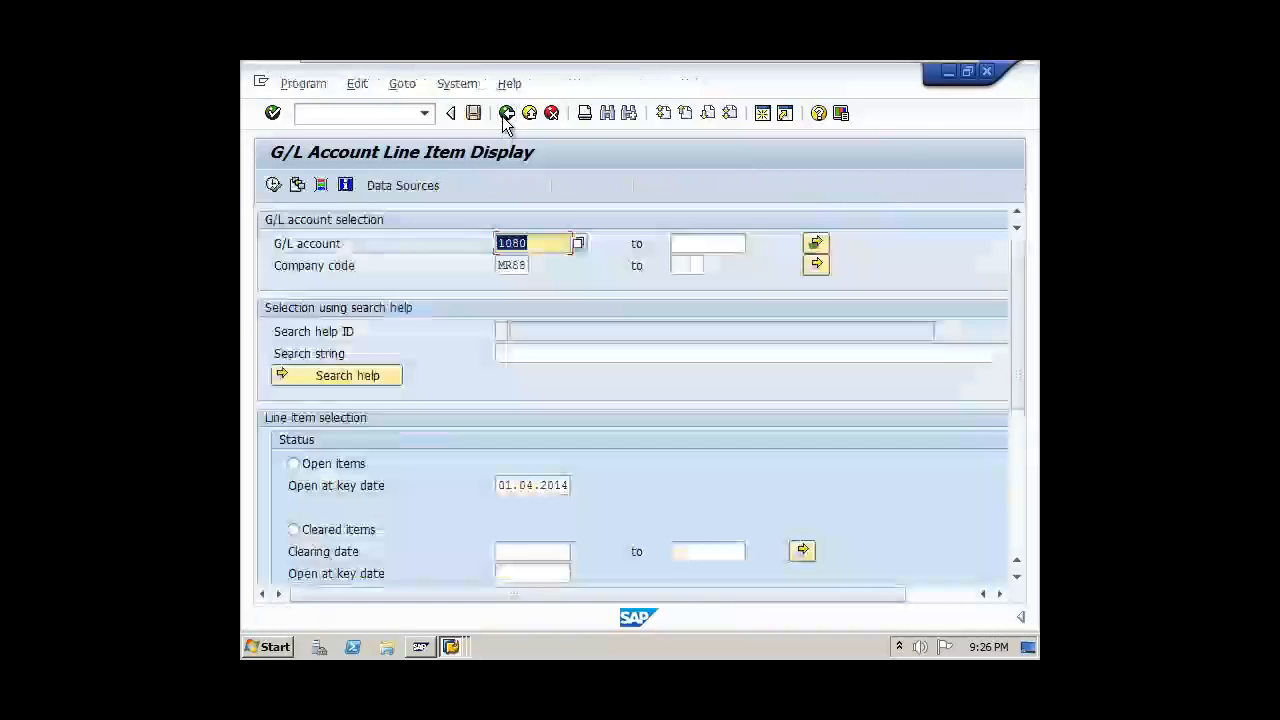
click(276, 186)
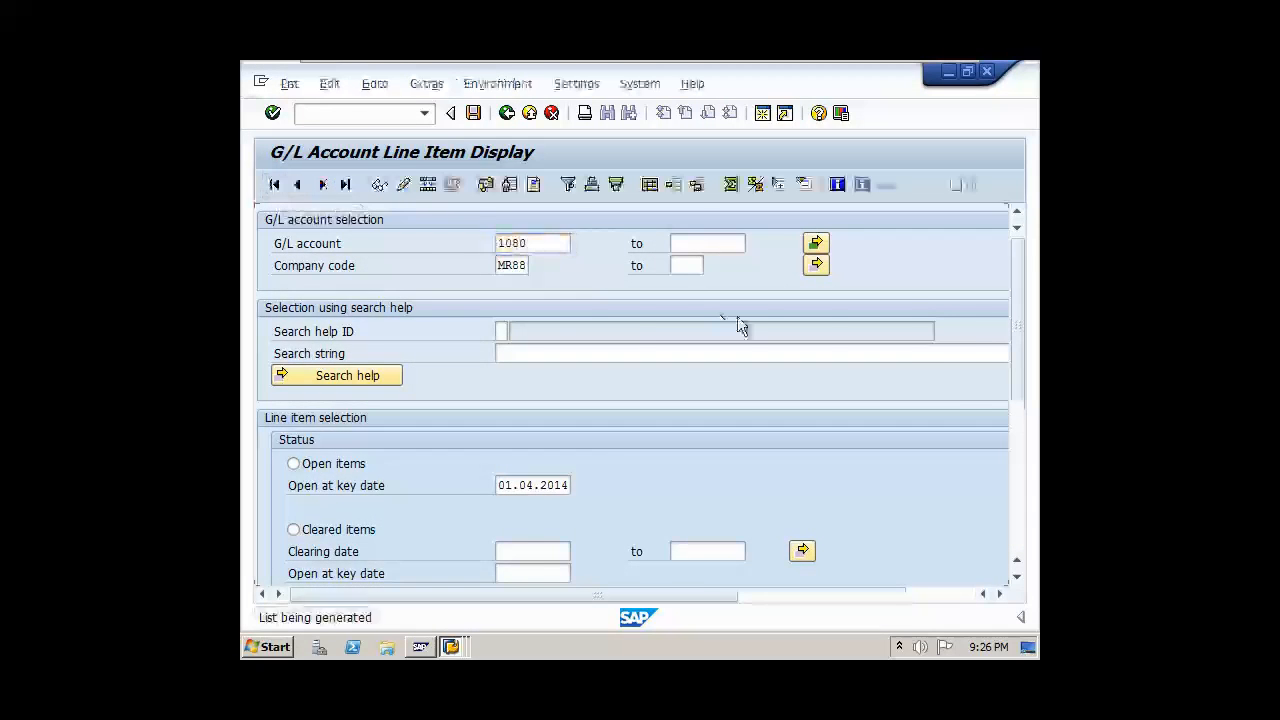
scroll(740, 326, down, 2)
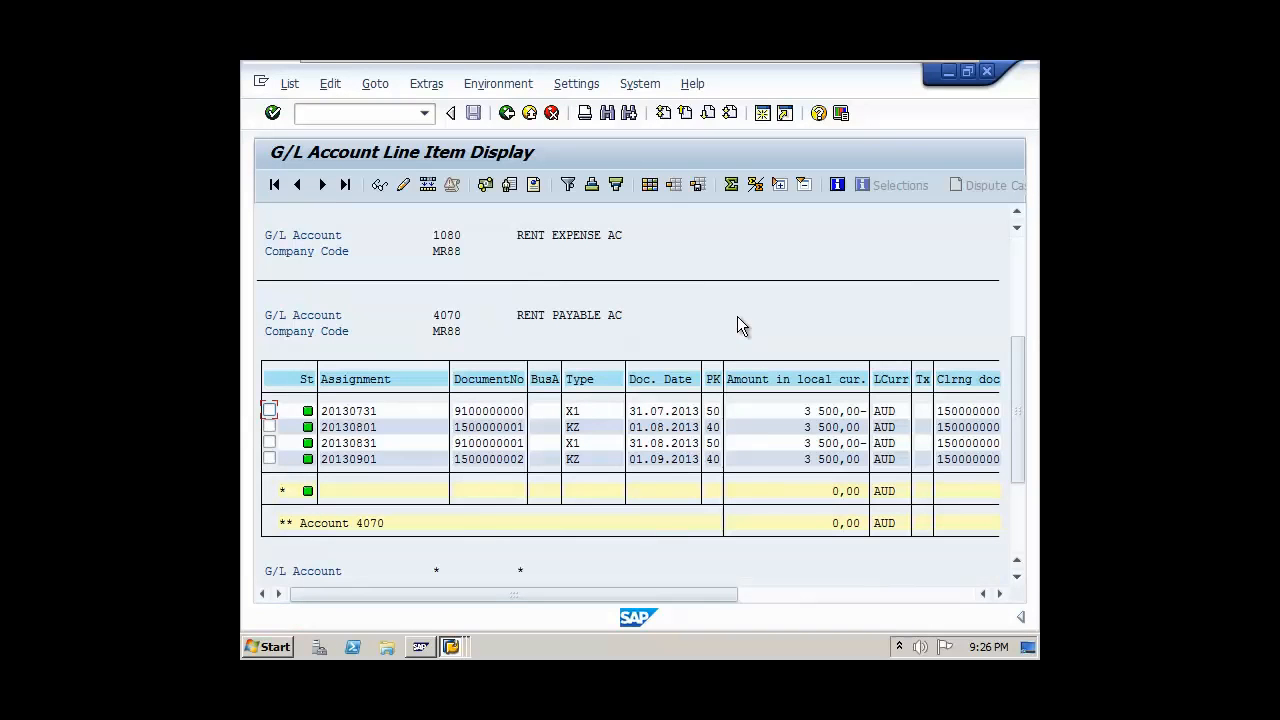
click(486, 460)
scroll(729, 485, up, 3)
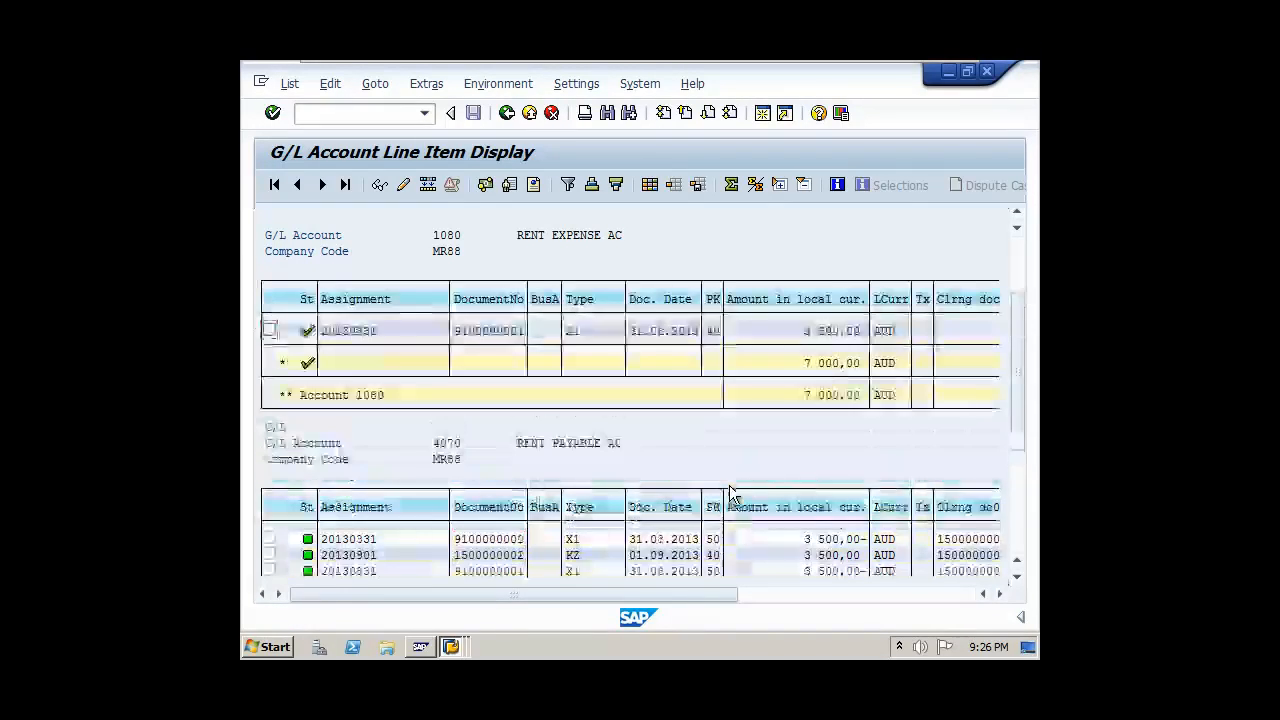
- Open transaction F.14 from SAP Easy Access and enter company code MR88 and fiscal year 2013
click(450, 646)
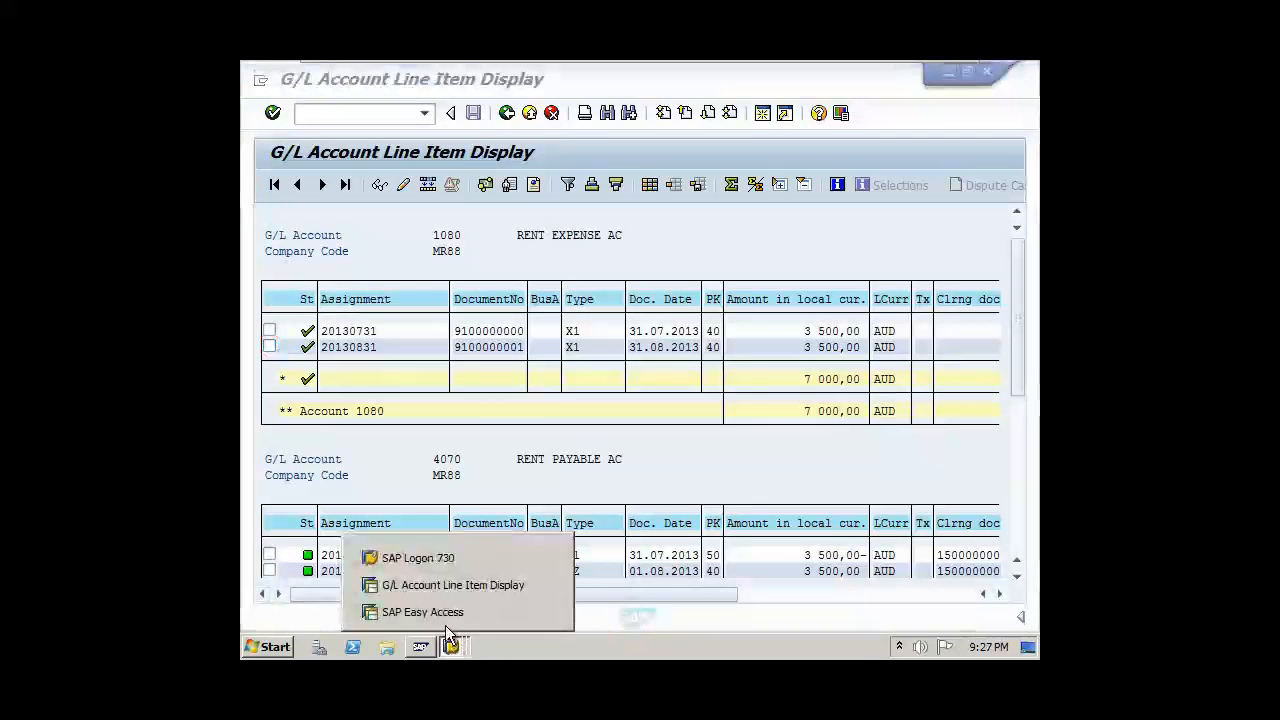
click(447, 614)
click(332, 113)
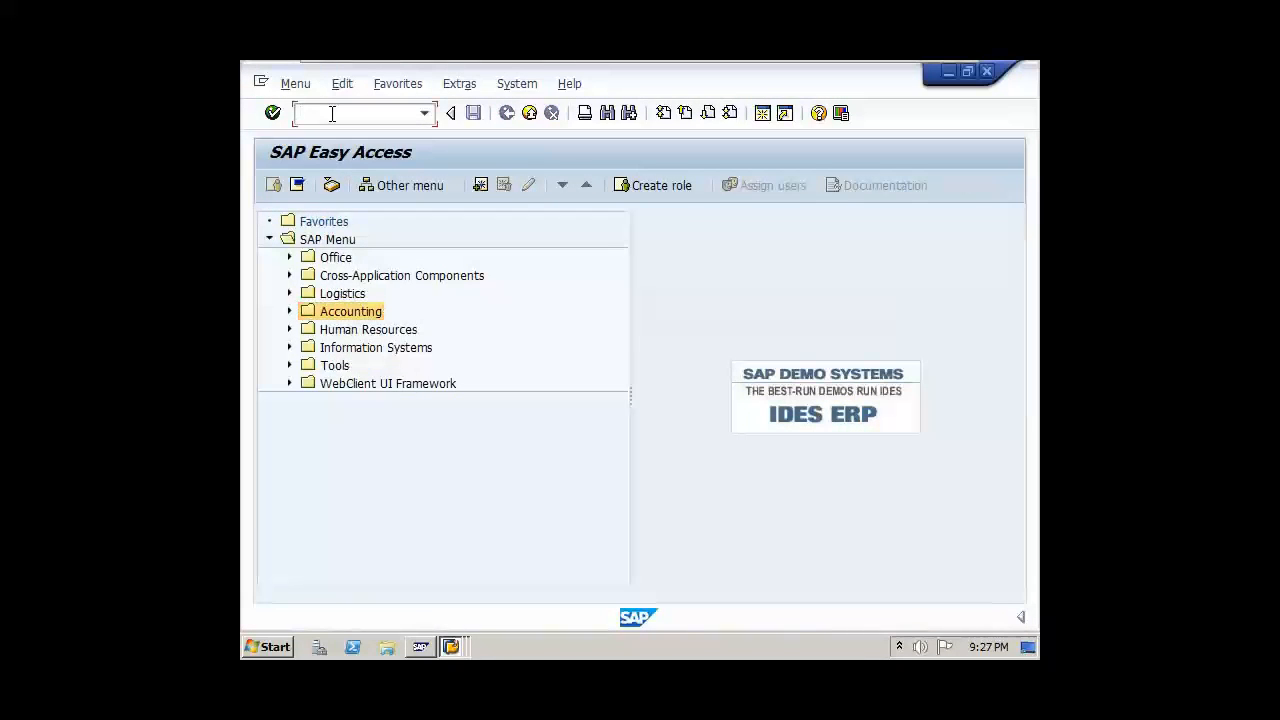
text(F.14)
key(Return)
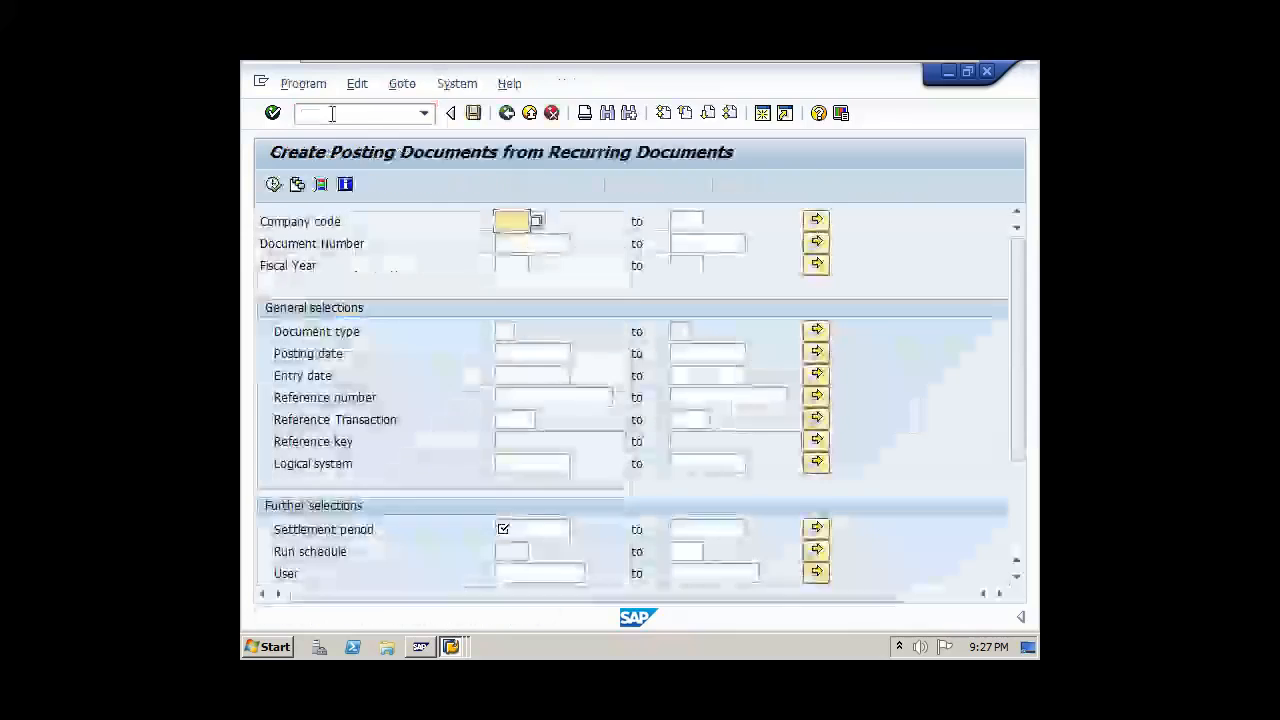
text(MR)
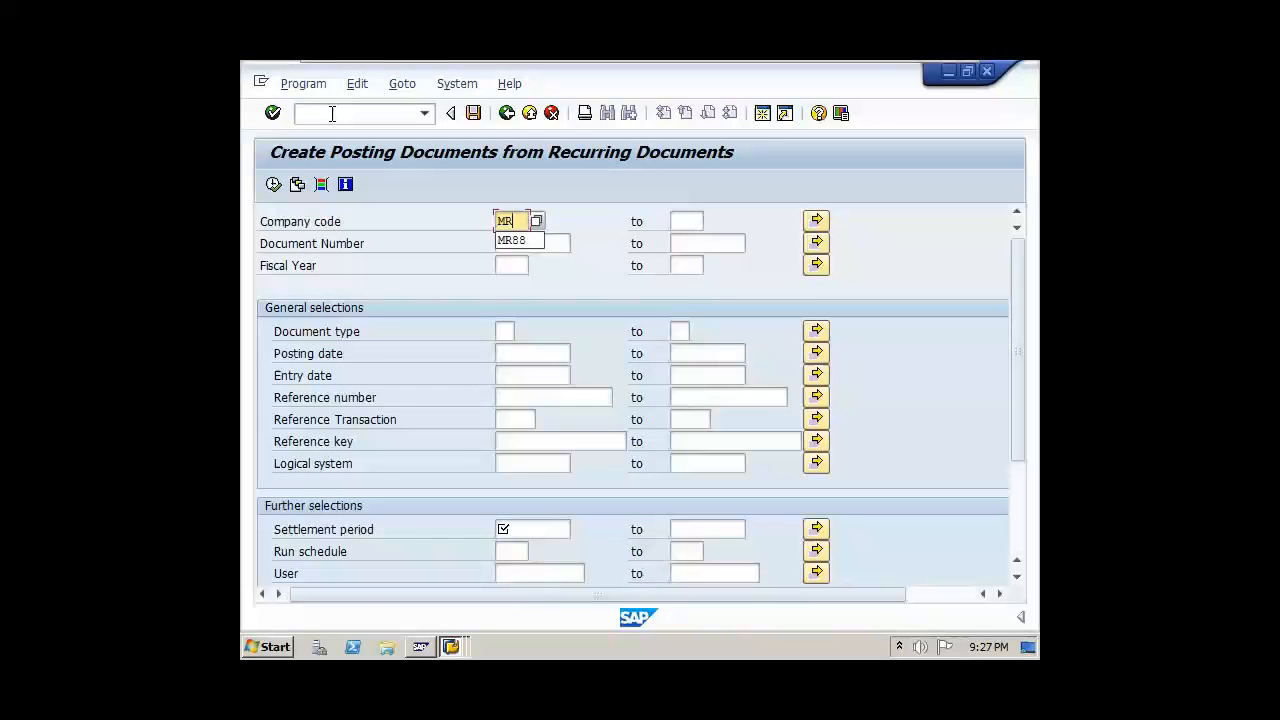
text(88)
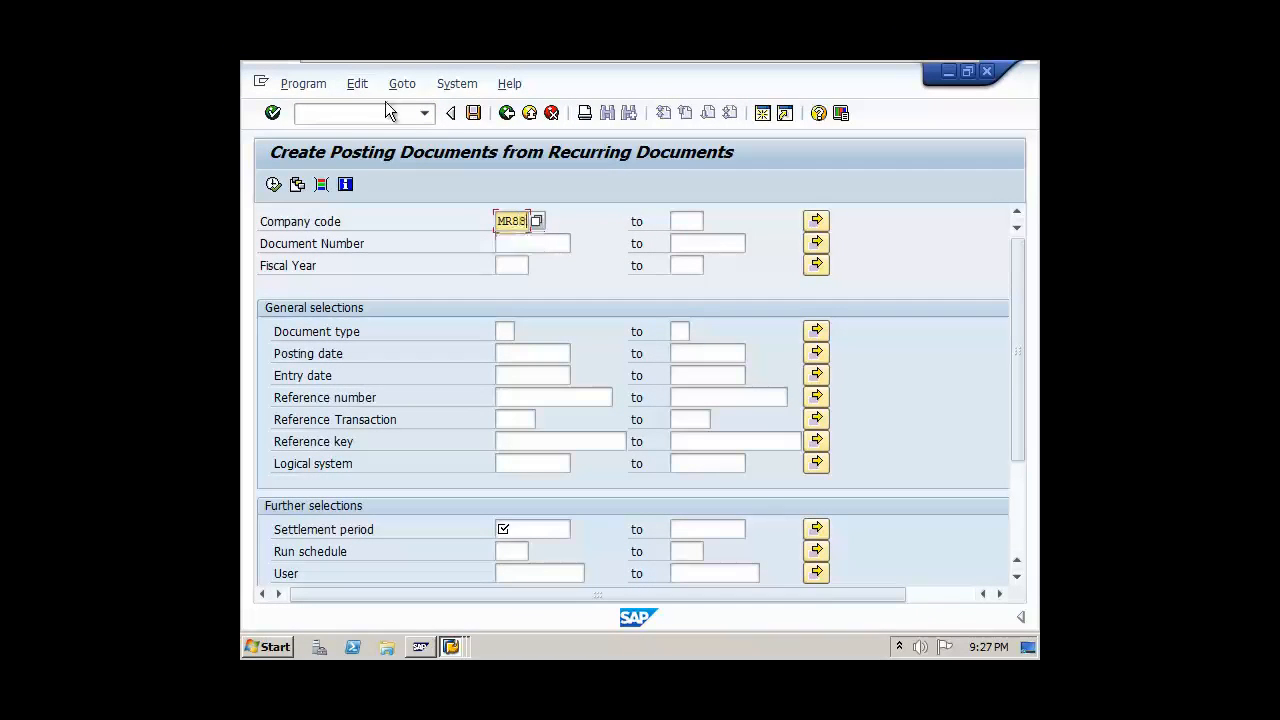
click(505, 261)
text(2013)
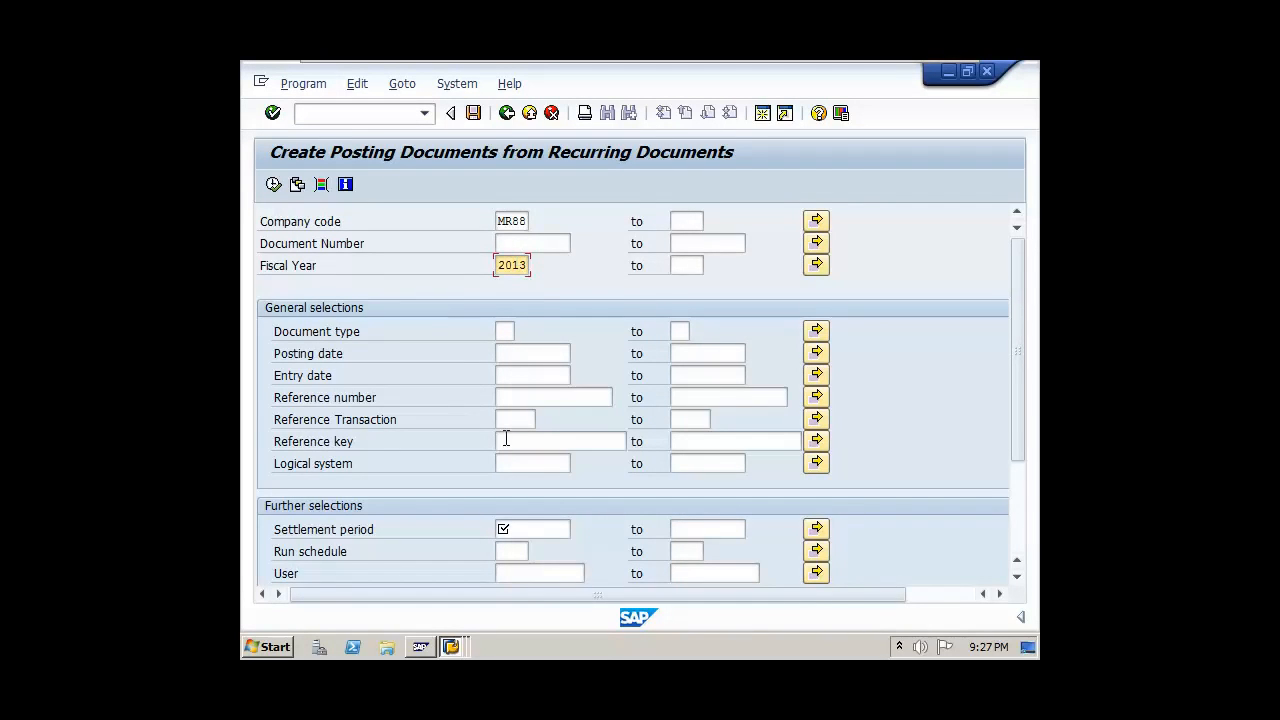
- Set the settlement period from 31.07.2013 to 30.06.2014 and execute the recurring document run
scroll(503, 437, down, 3)
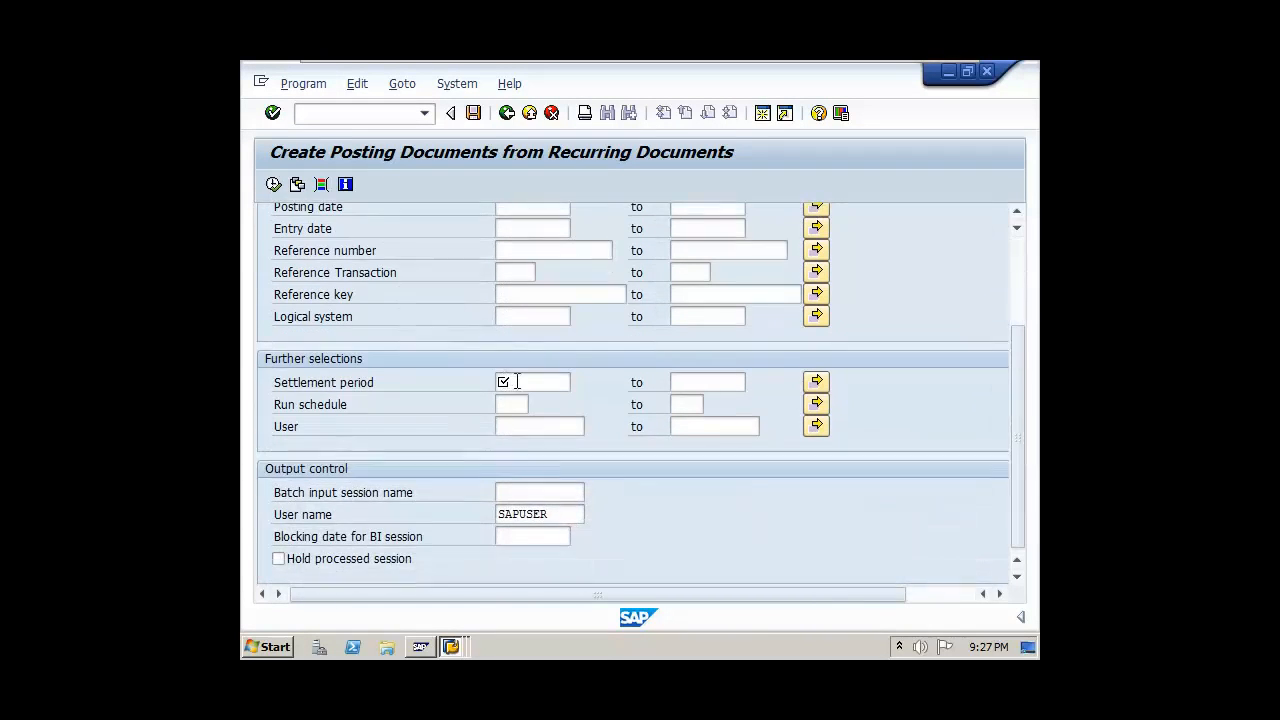
click(520, 381)
text(3)
click(556, 410)
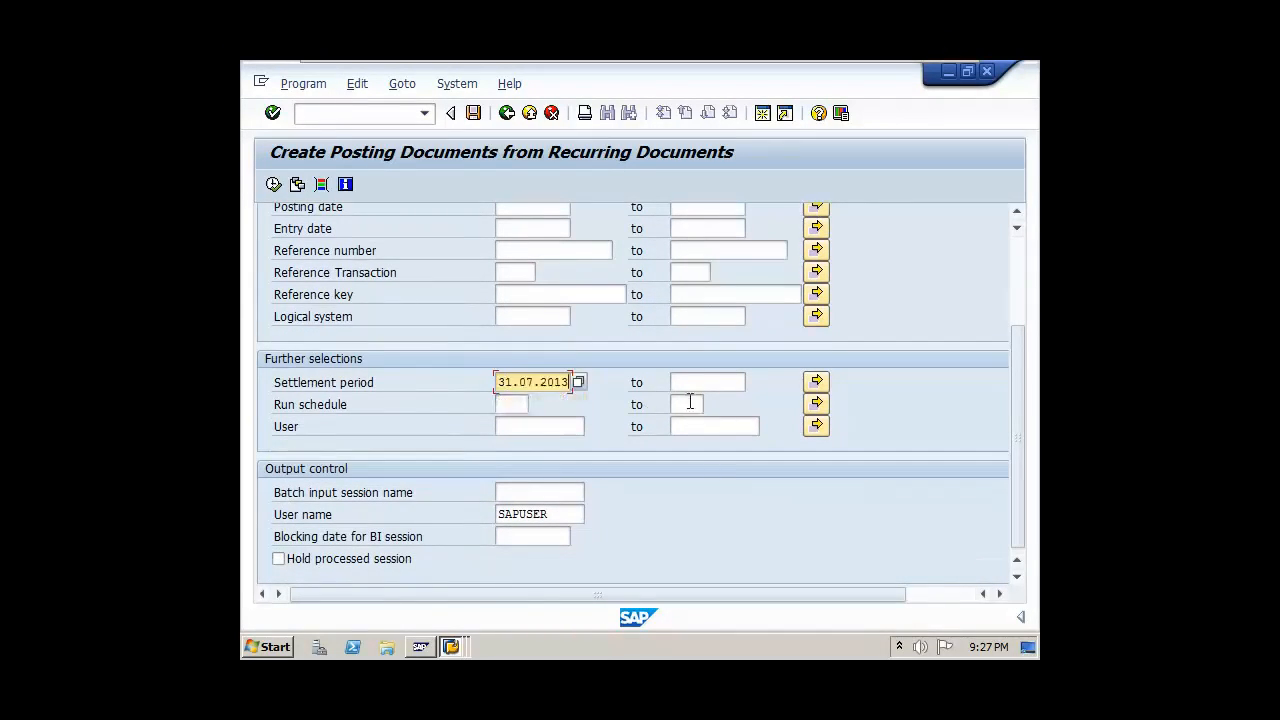
click(697, 383)
text(30)
click(705, 403)
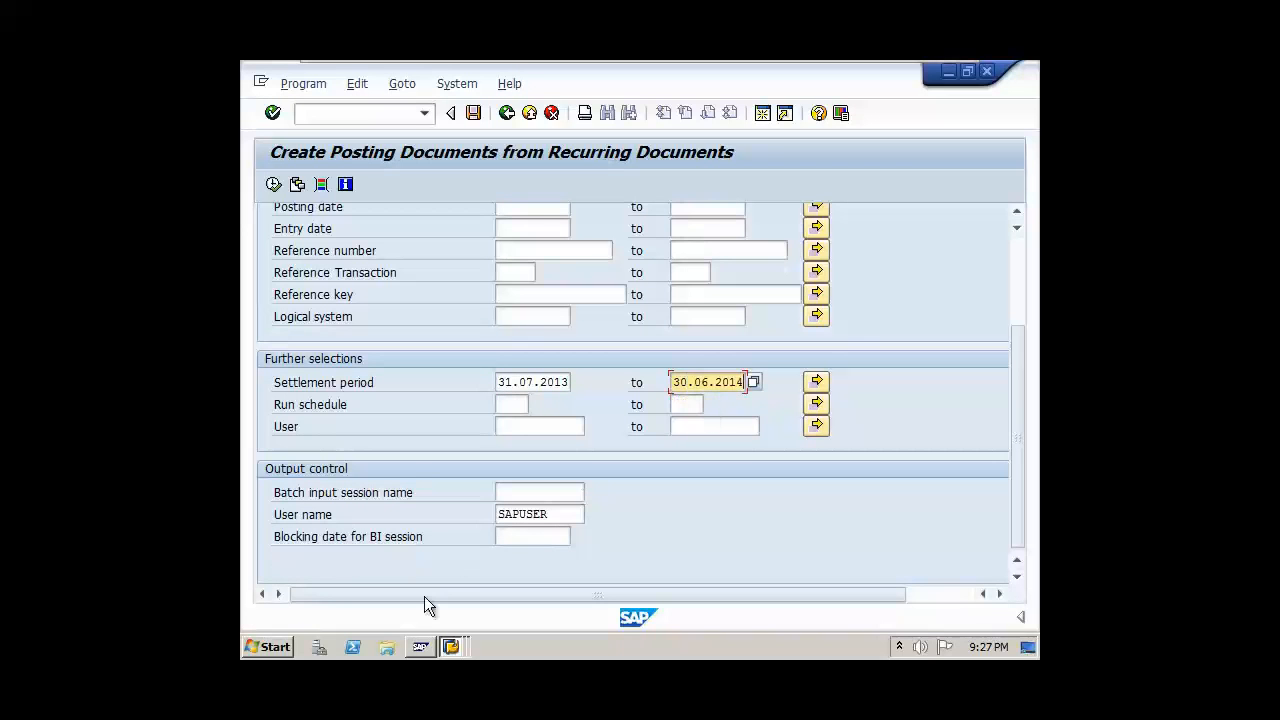
scroll(455, 551, up, 3)
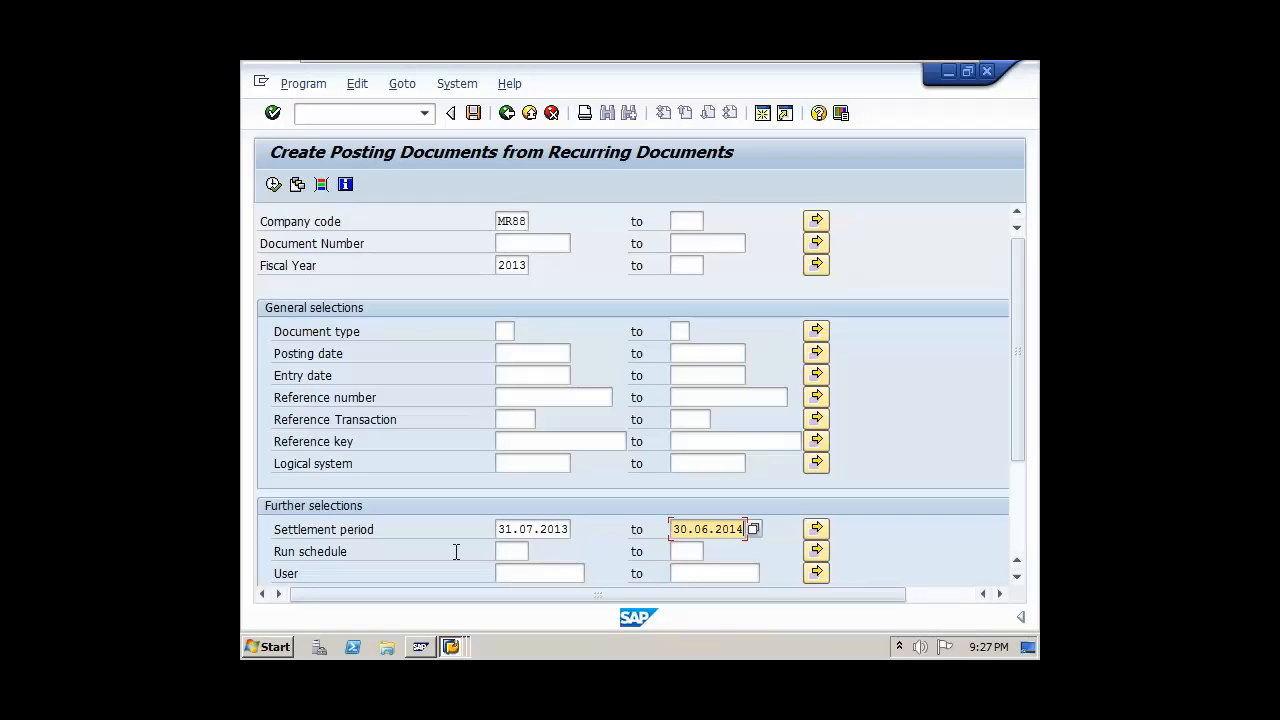
click(273, 185)
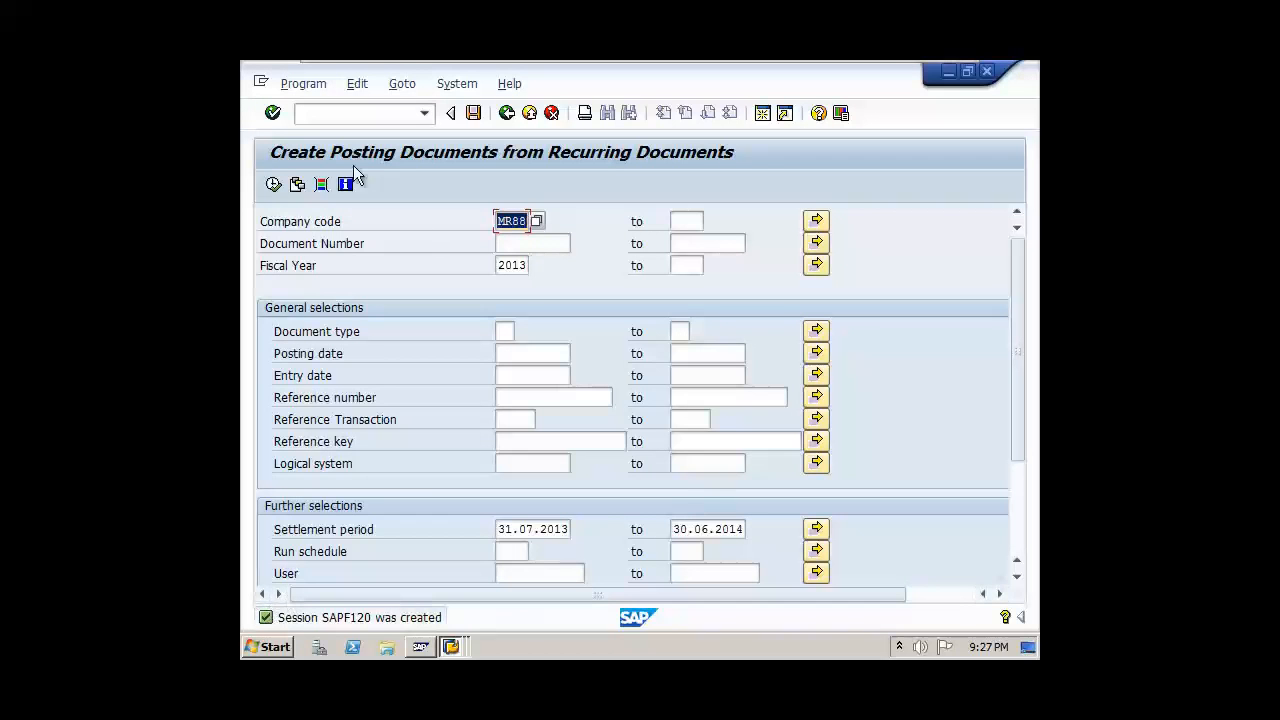
- Open the batch input session overview with transaction SM35
click(350, 114)
text(/N )
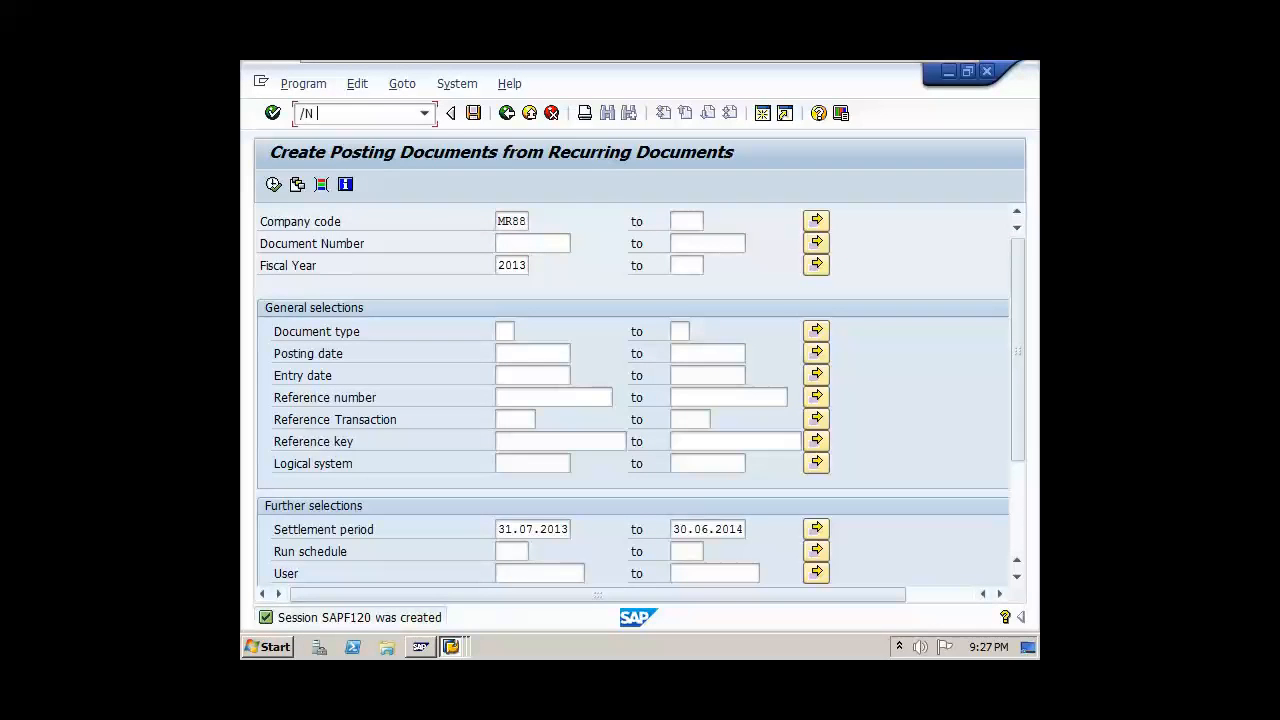
text(SM35)
key(Return)
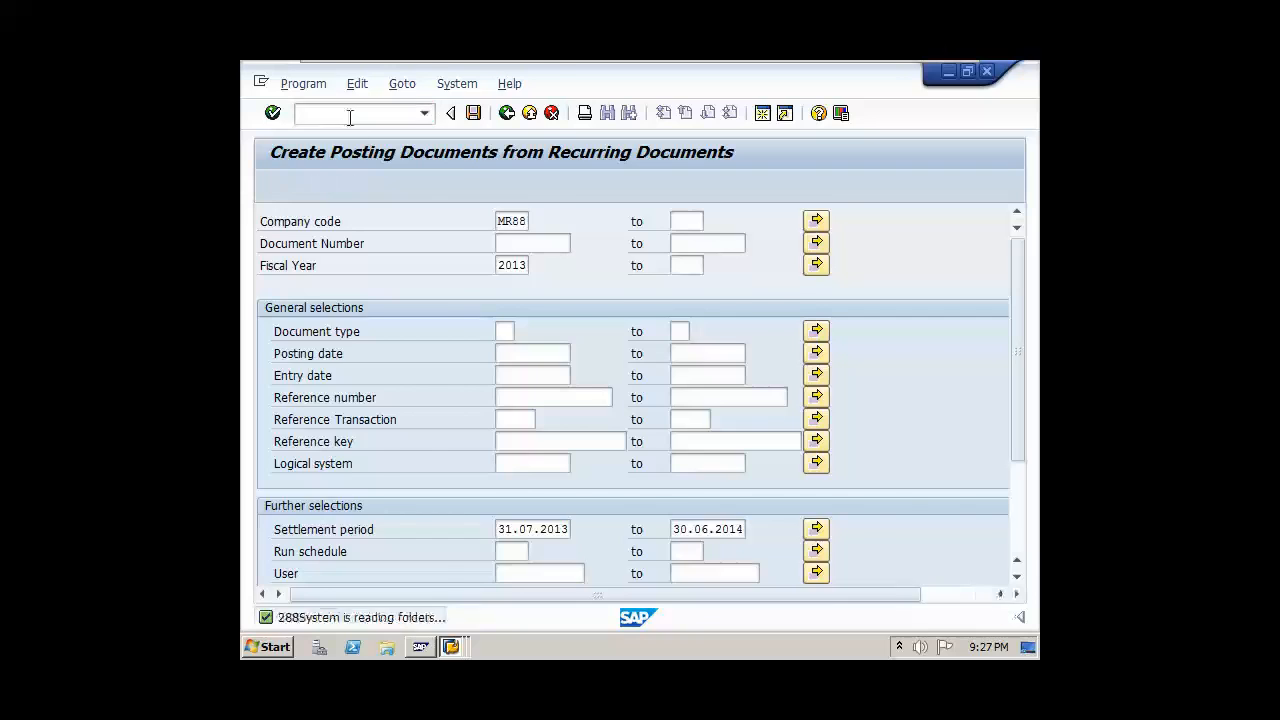
- Process the new SAPF120 session in Display errors only mode, then exit batch input to SAP Easy Access
click(277, 353)
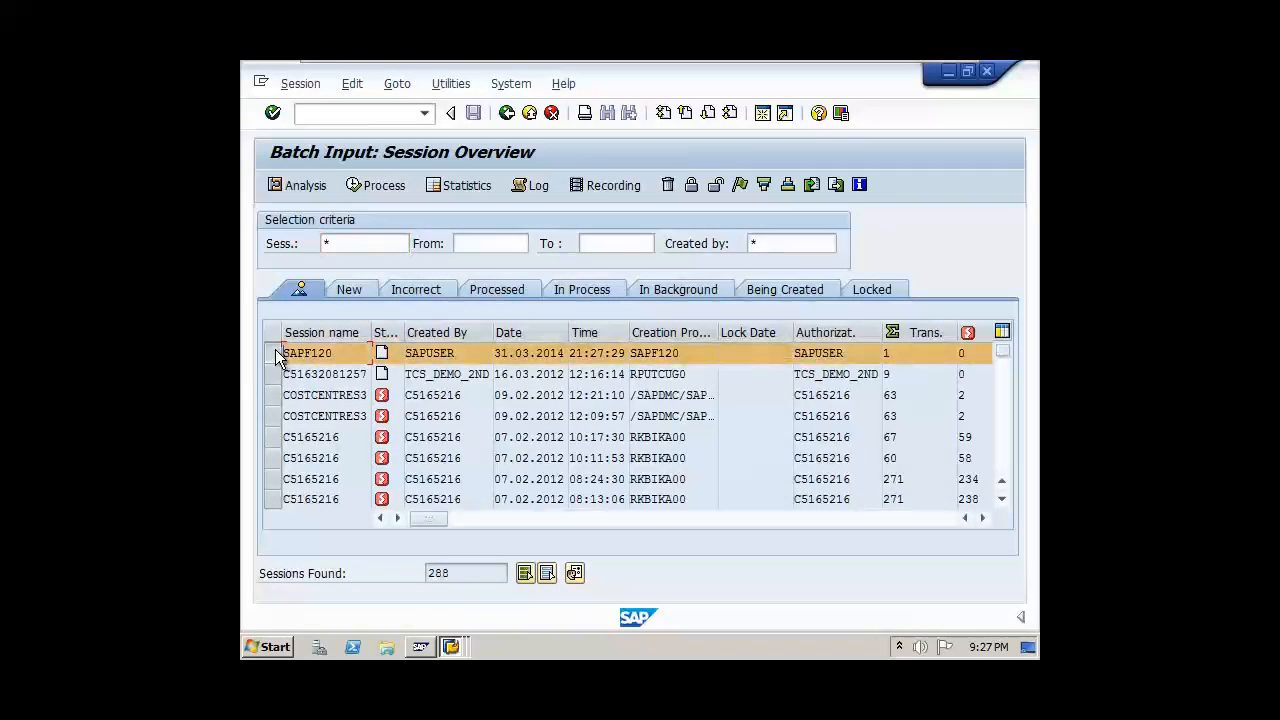
click(382, 186)
click(303, 407)
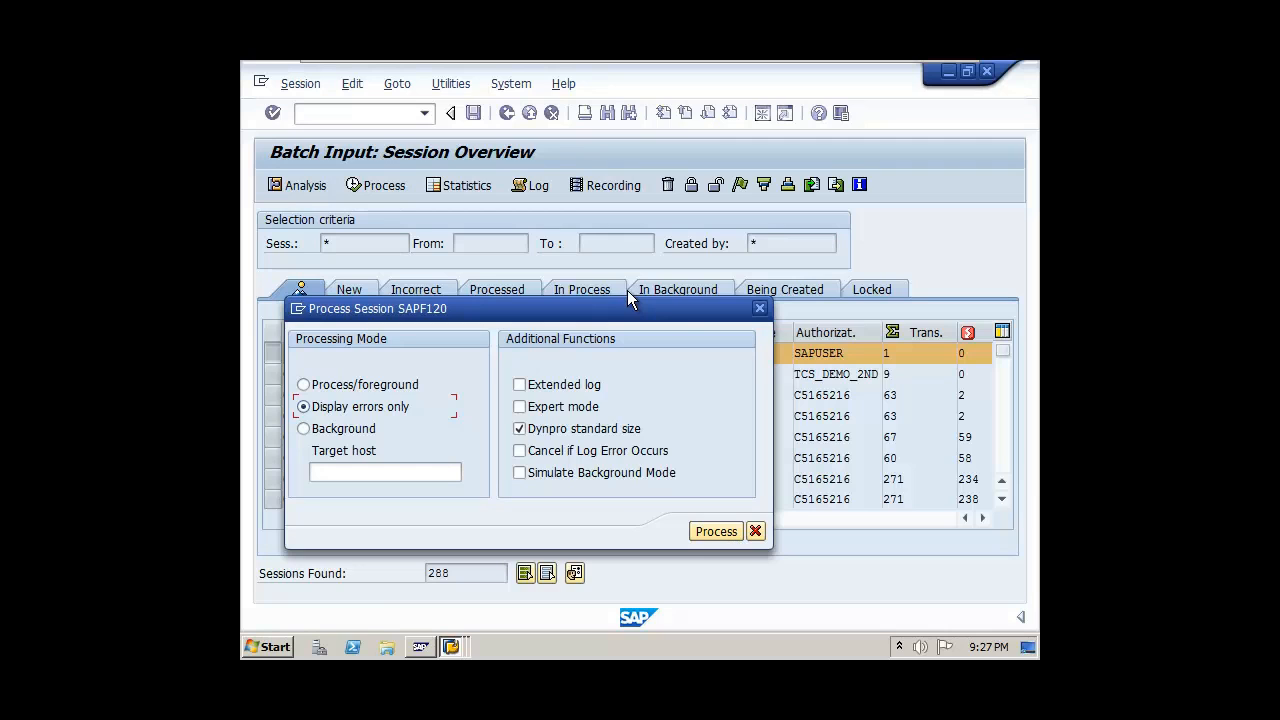
click(731, 527)
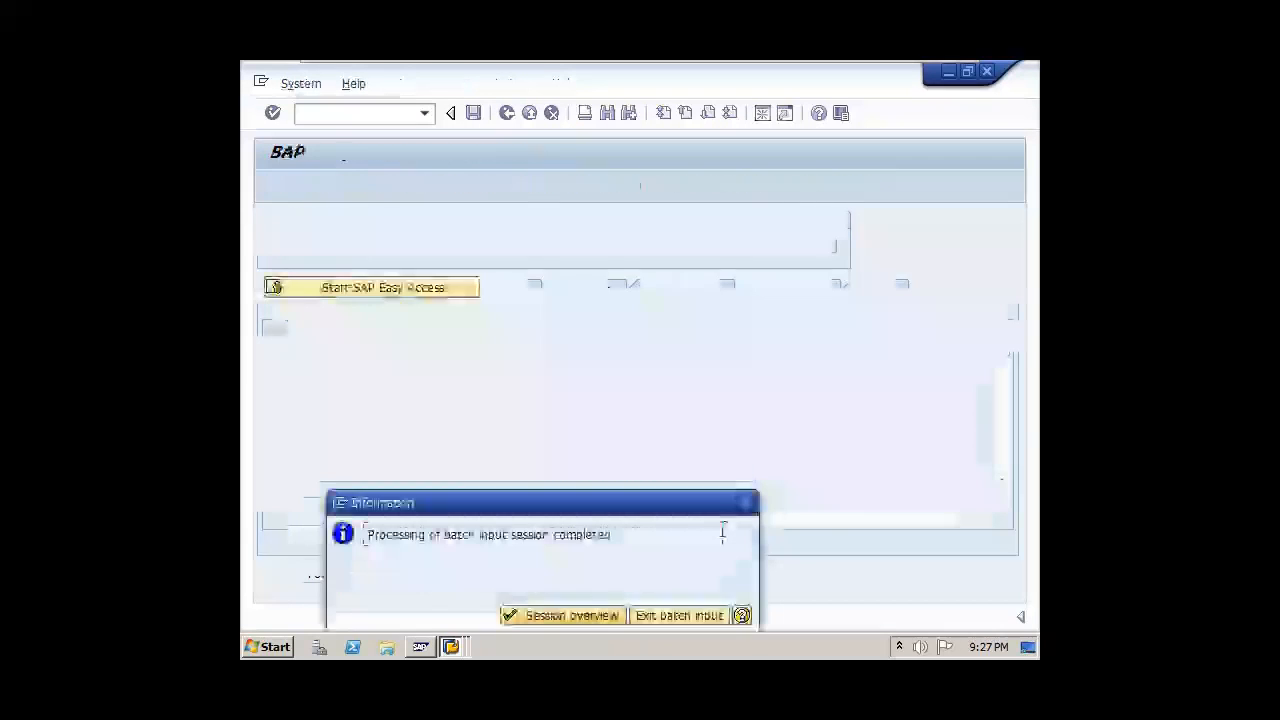
drag(608, 504, 610, 356)
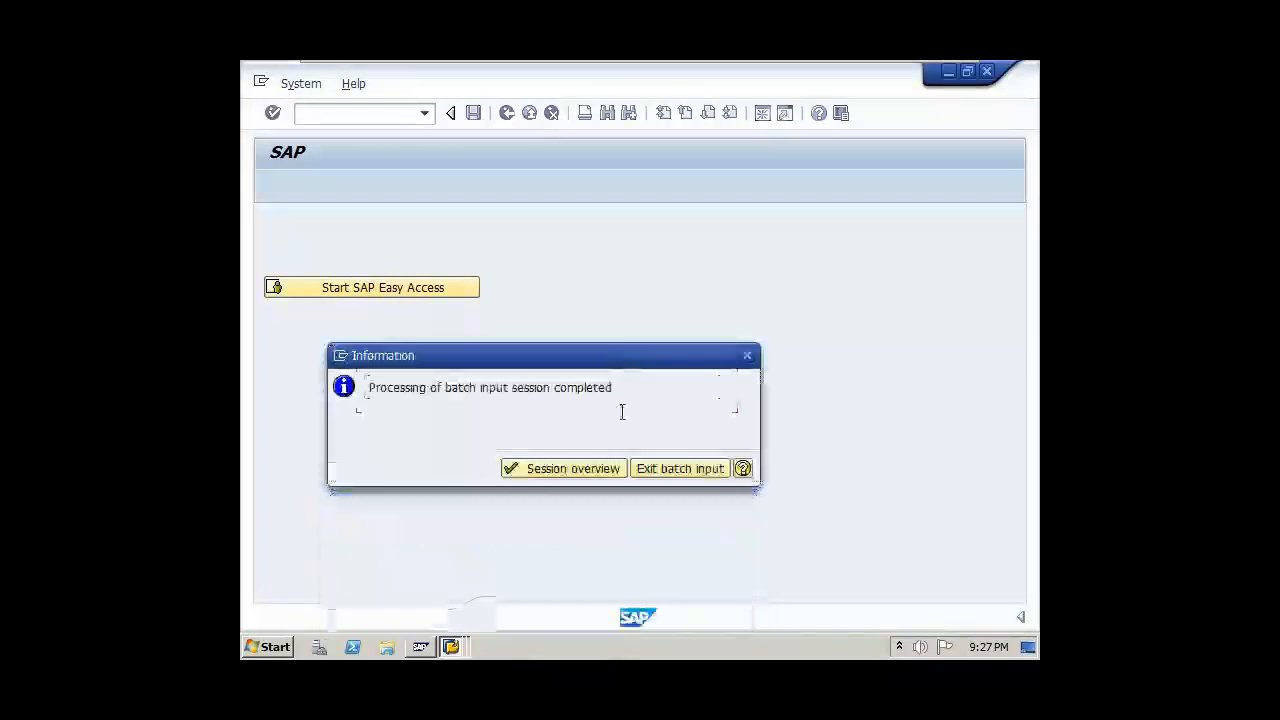
click(682, 471)
click(345, 312)
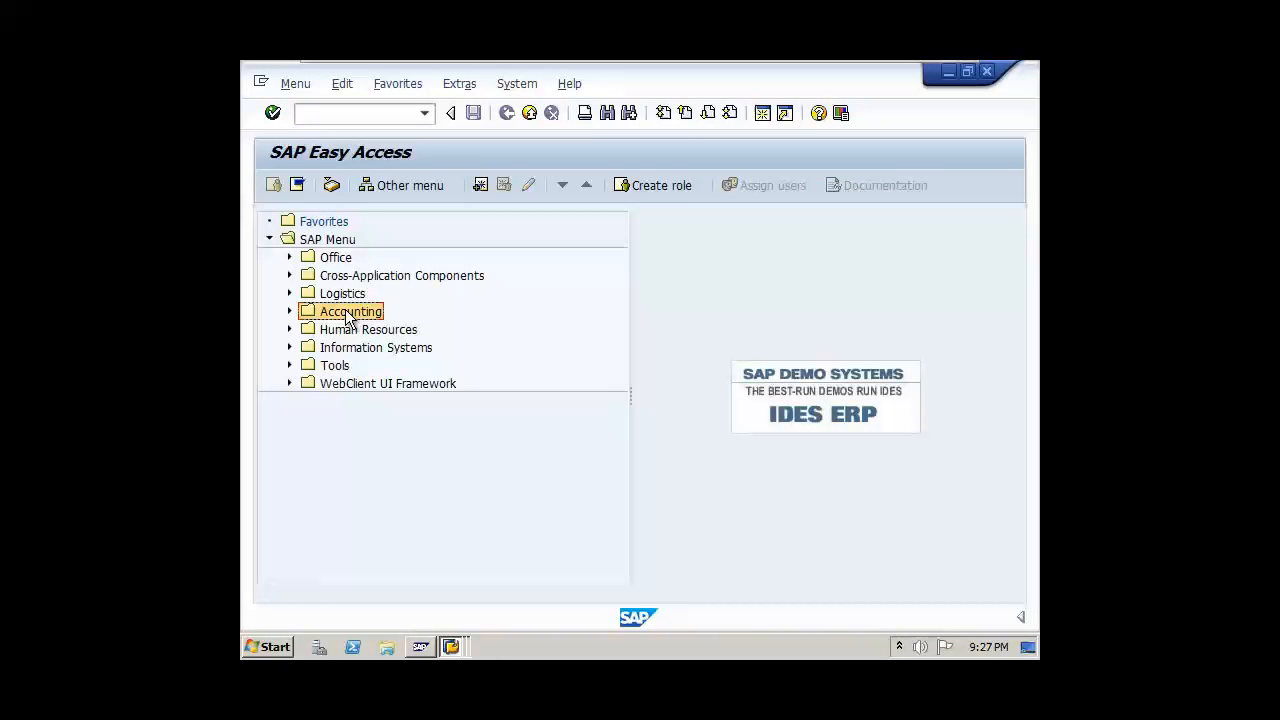
- Rerun the G/L line item display and check the date and amount of the open rent payable item
click(451, 647)
click(448, 584)
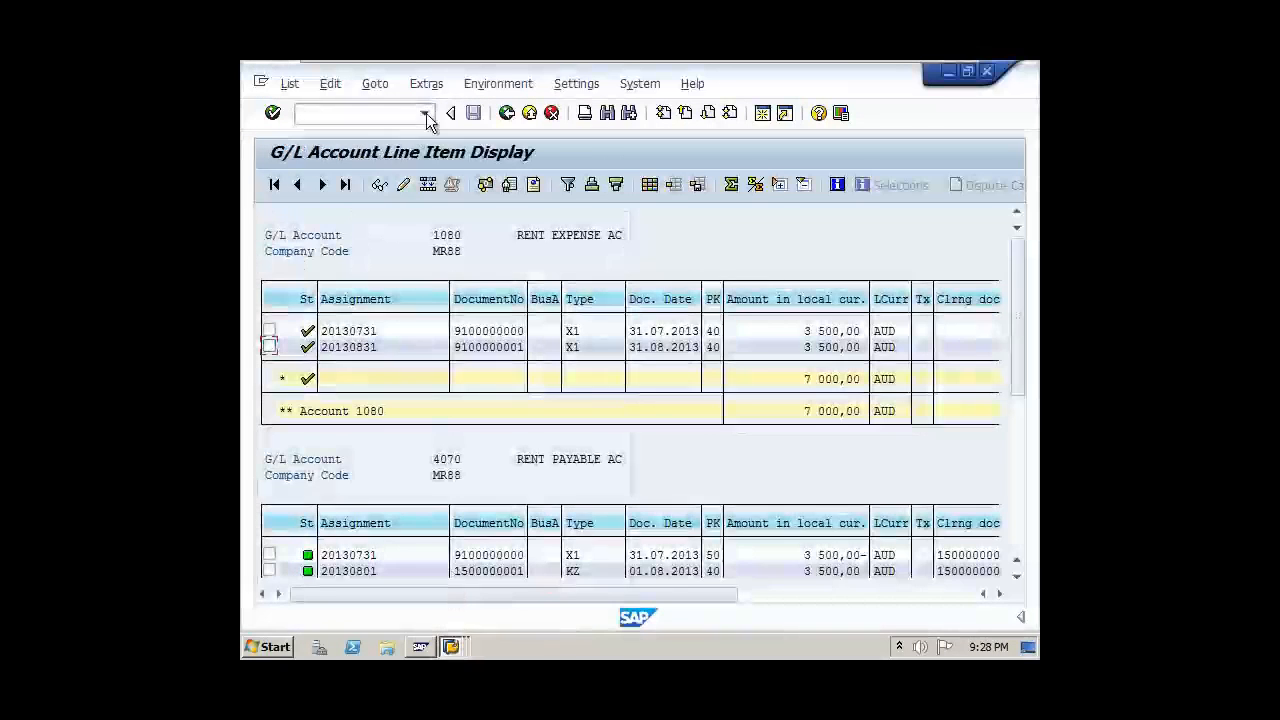
click(507, 113)
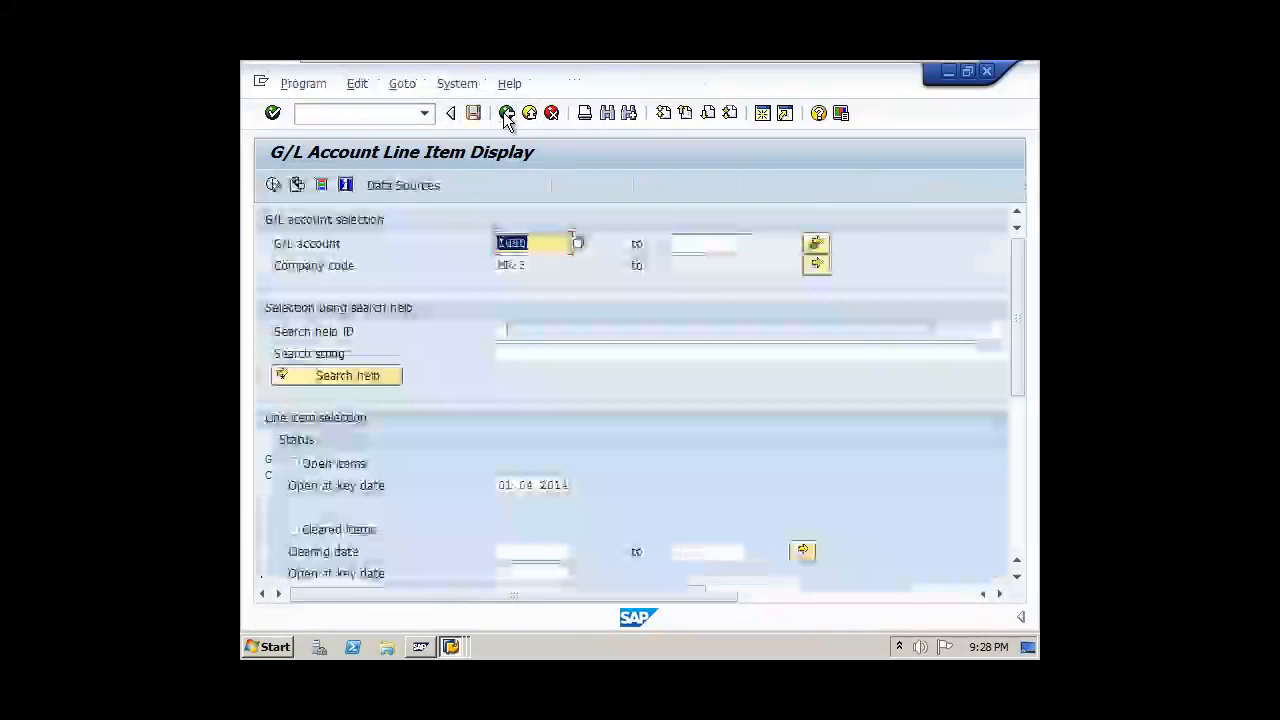
click(273, 185)
scroll(696, 400, down, 2)
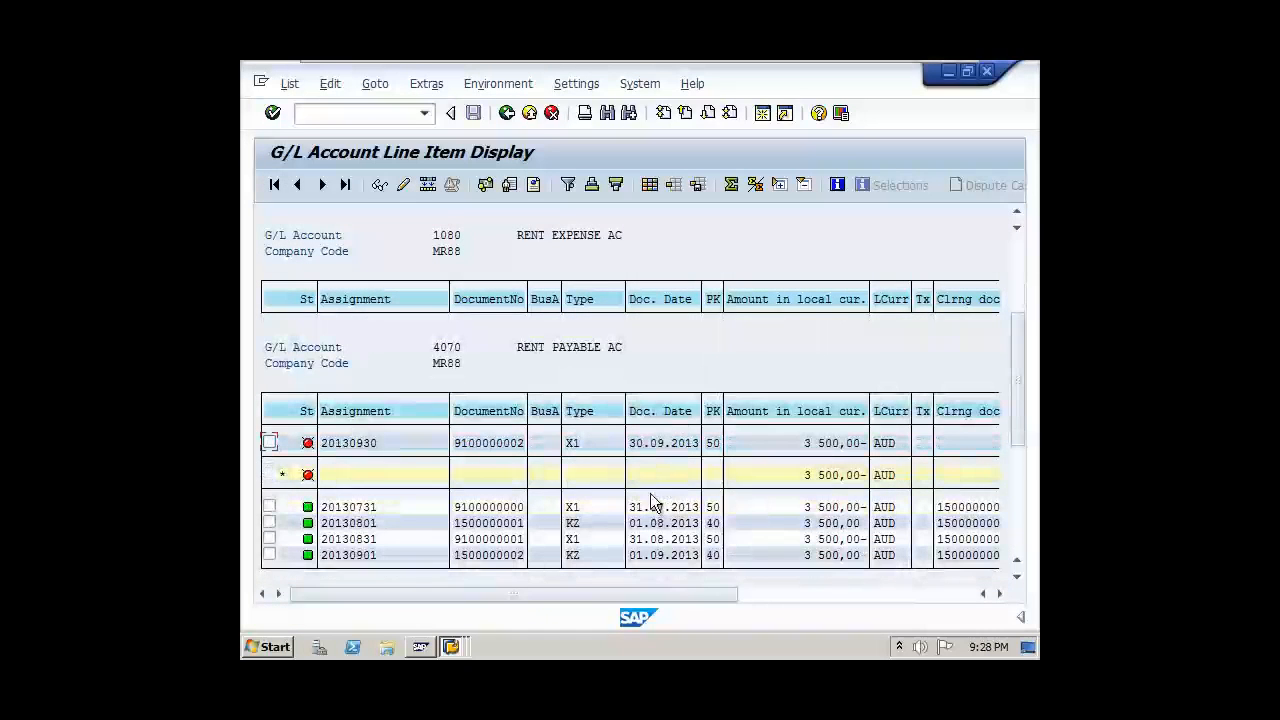
click(653, 443)
click(821, 443)
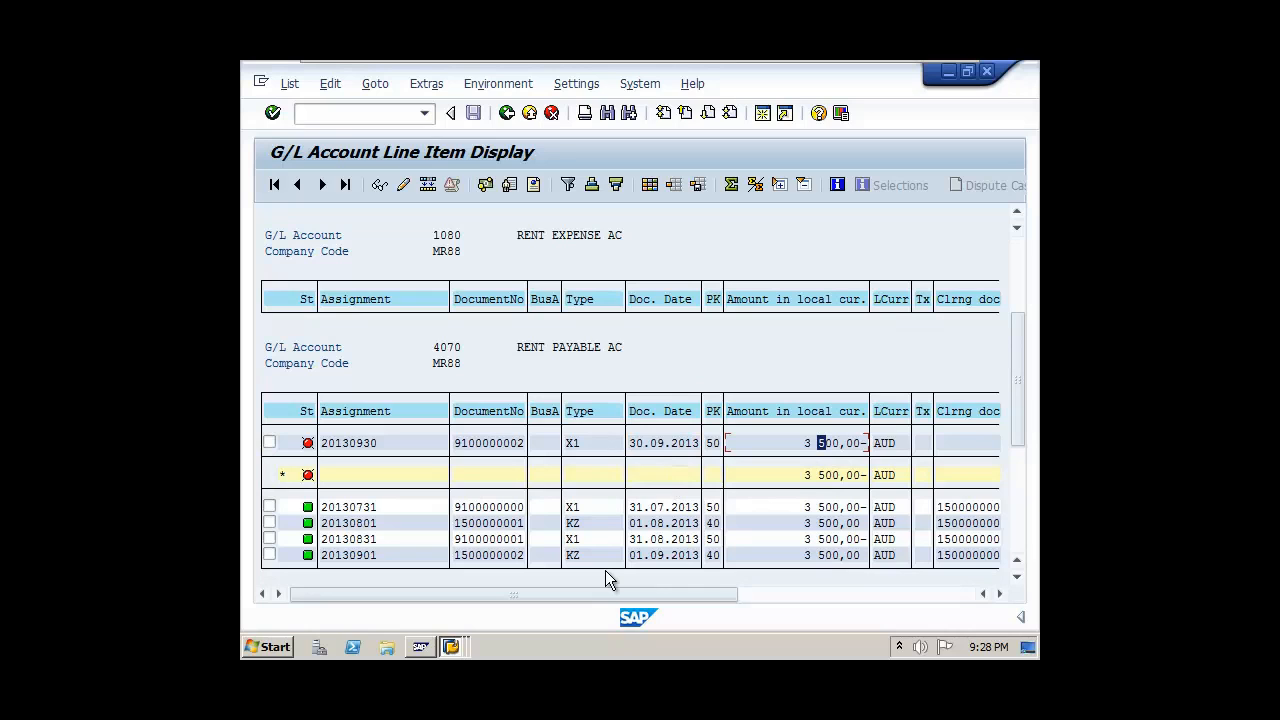
- Start an outgoing payment with transaction F-07 and set the document date to 01.10.2013
click(451, 646)
click(445, 610)
click(322, 120)
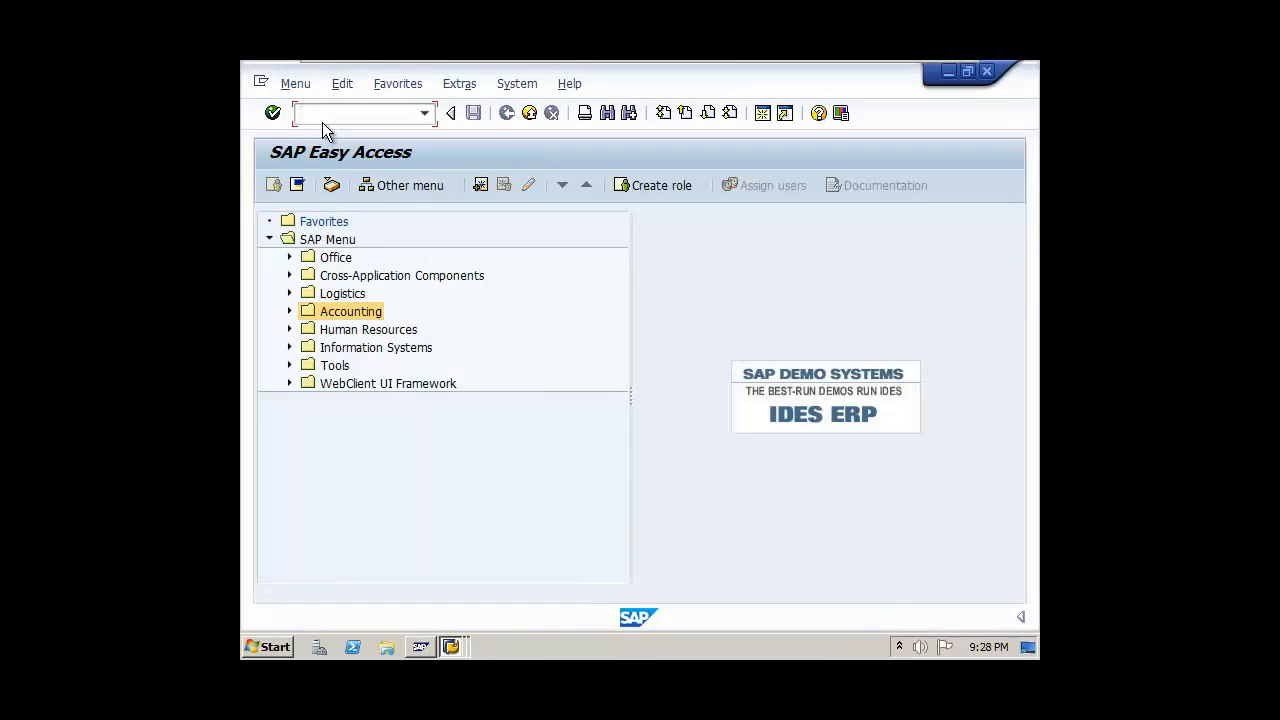
text(F-07)
key(Return)
text(01.)
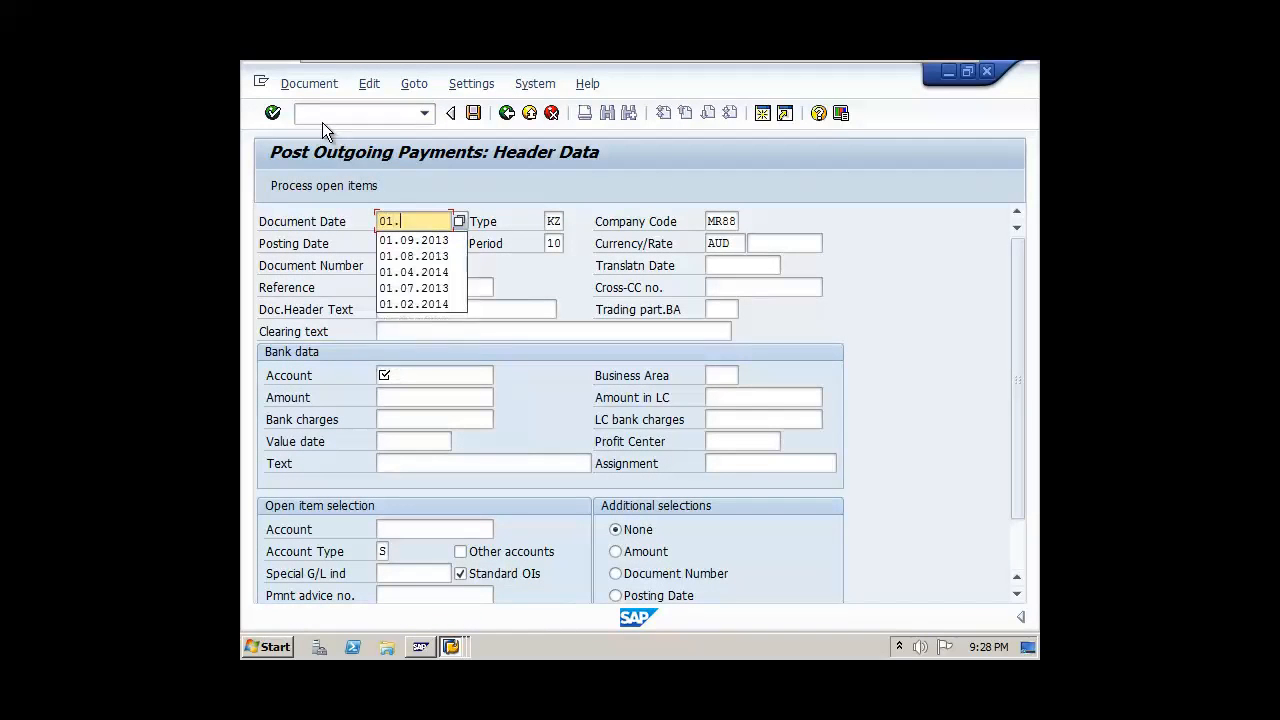
text(10.2013)
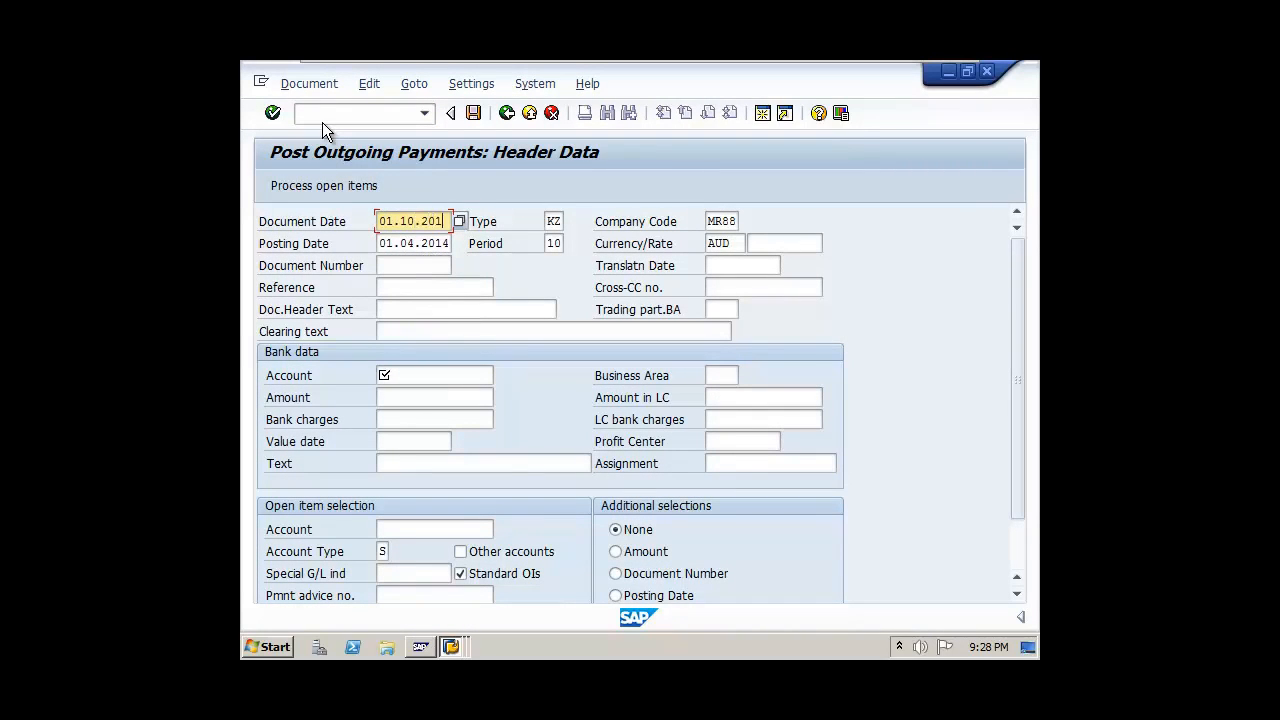
key(Tab)
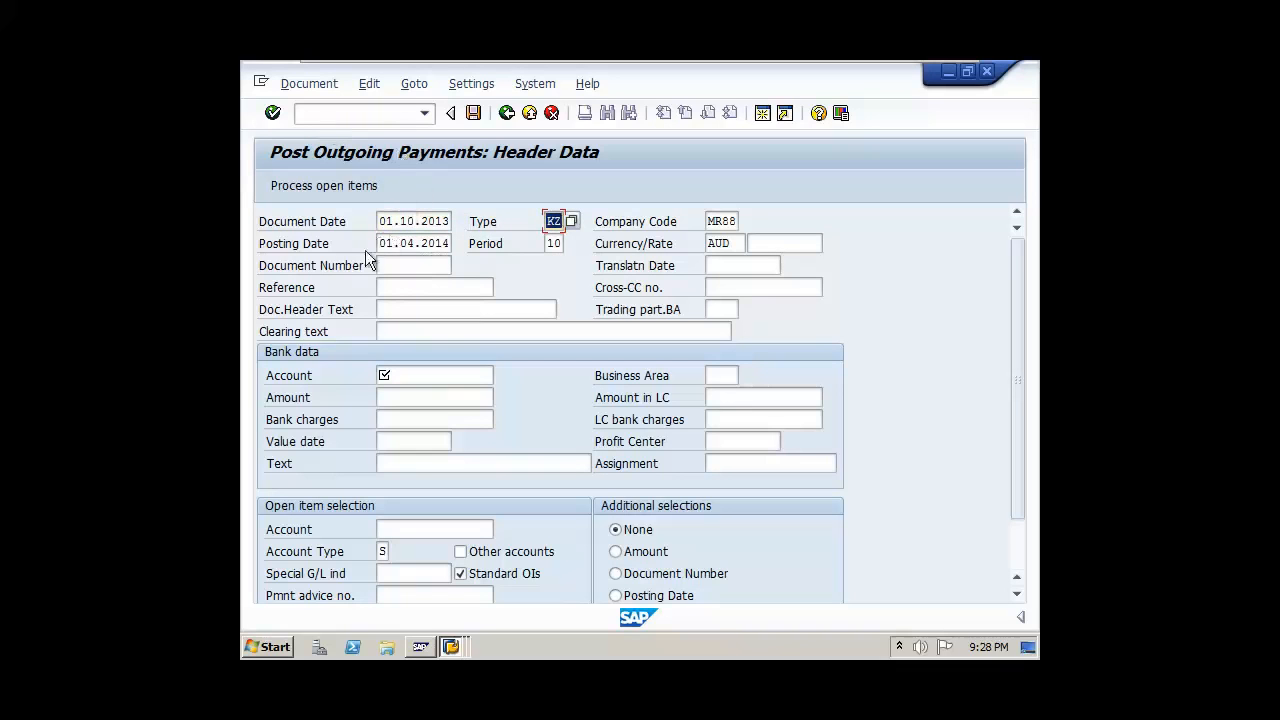
- Set the posting date of the outgoing payment to 01.10.2013
click(409, 243)
double_click(409, 243)
text(01.2)
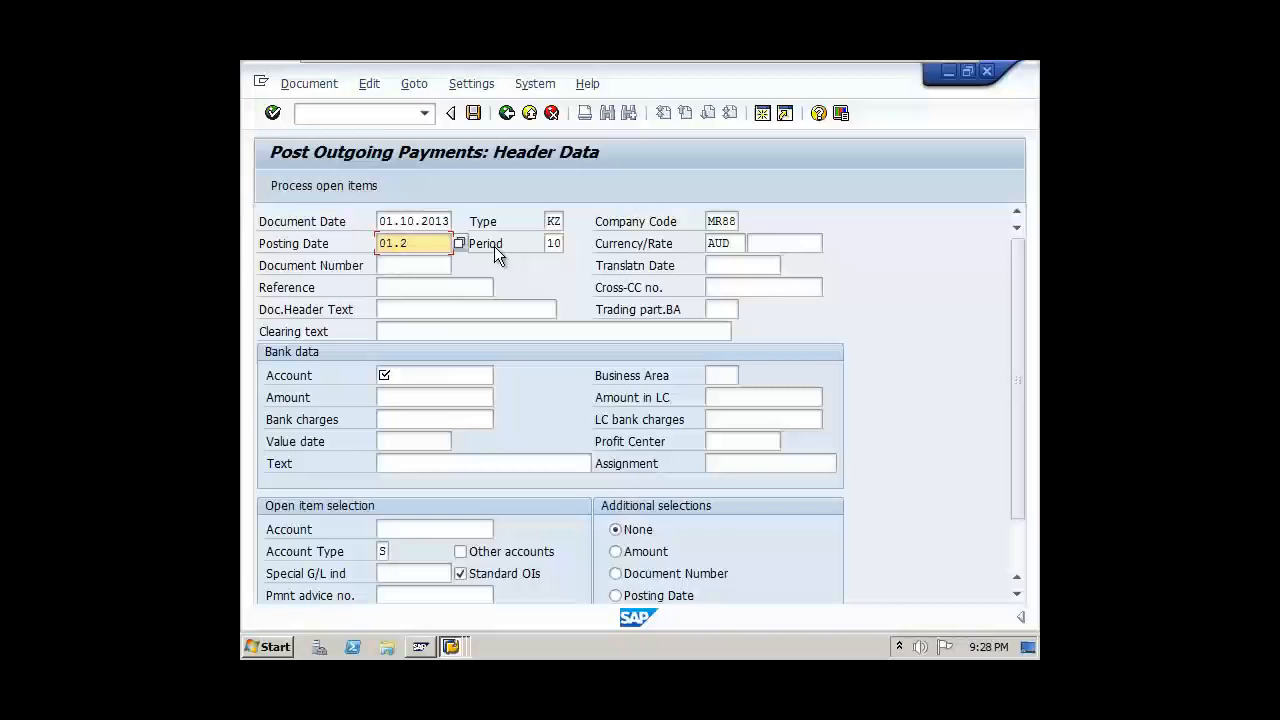
key(BackSpace)
text(10.)
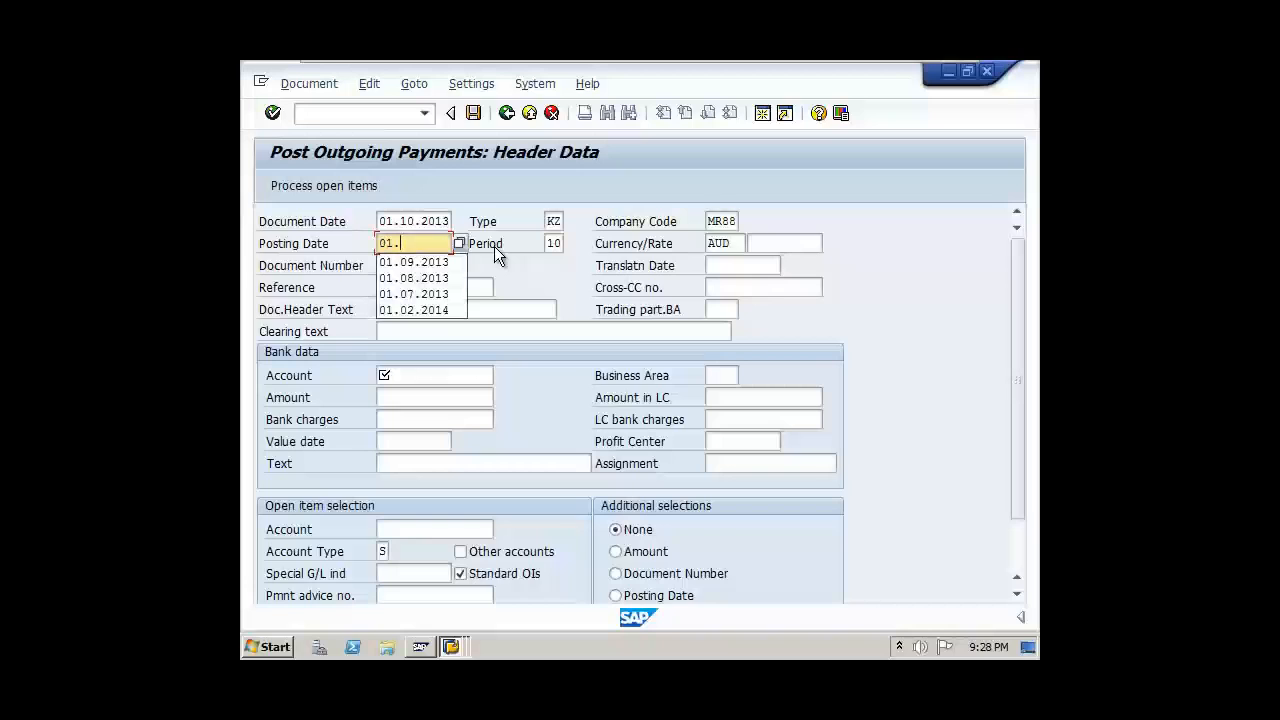
text(2013)
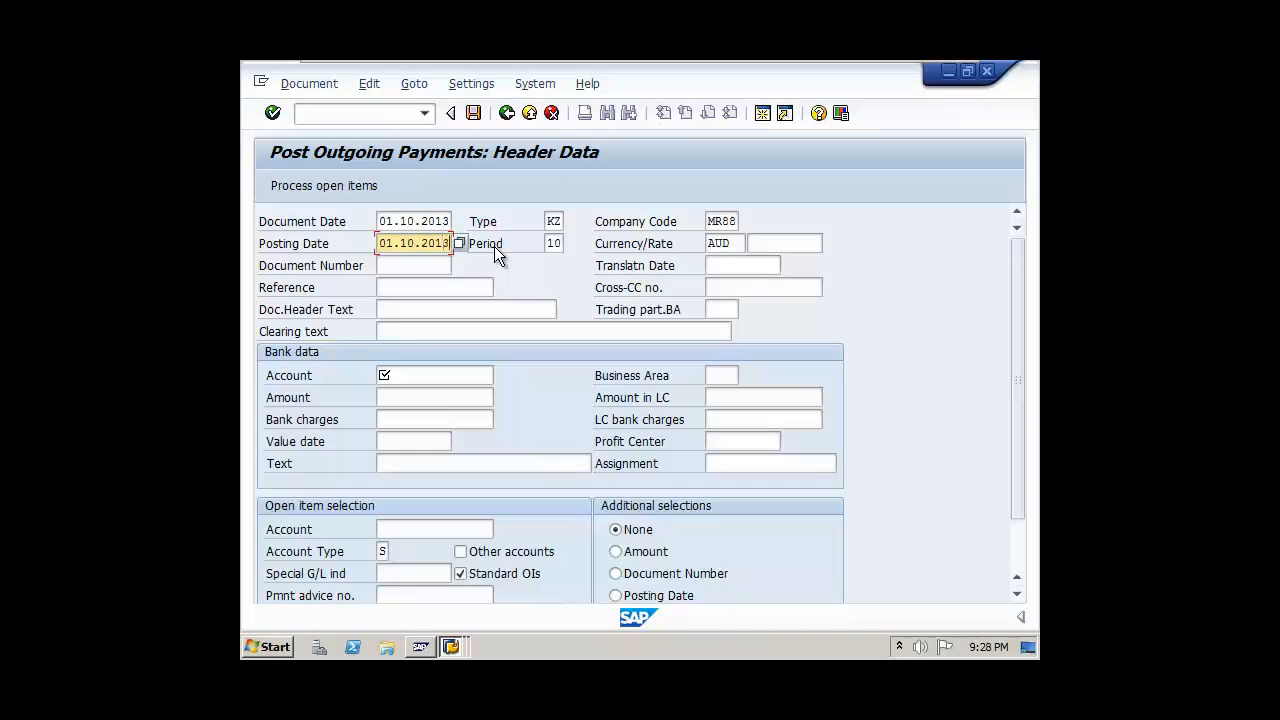
- Fill in DOCUMENT HEADER TEXT as the document header text and CLEARING TEXT as the clearing text
click(415, 310)
text(D)
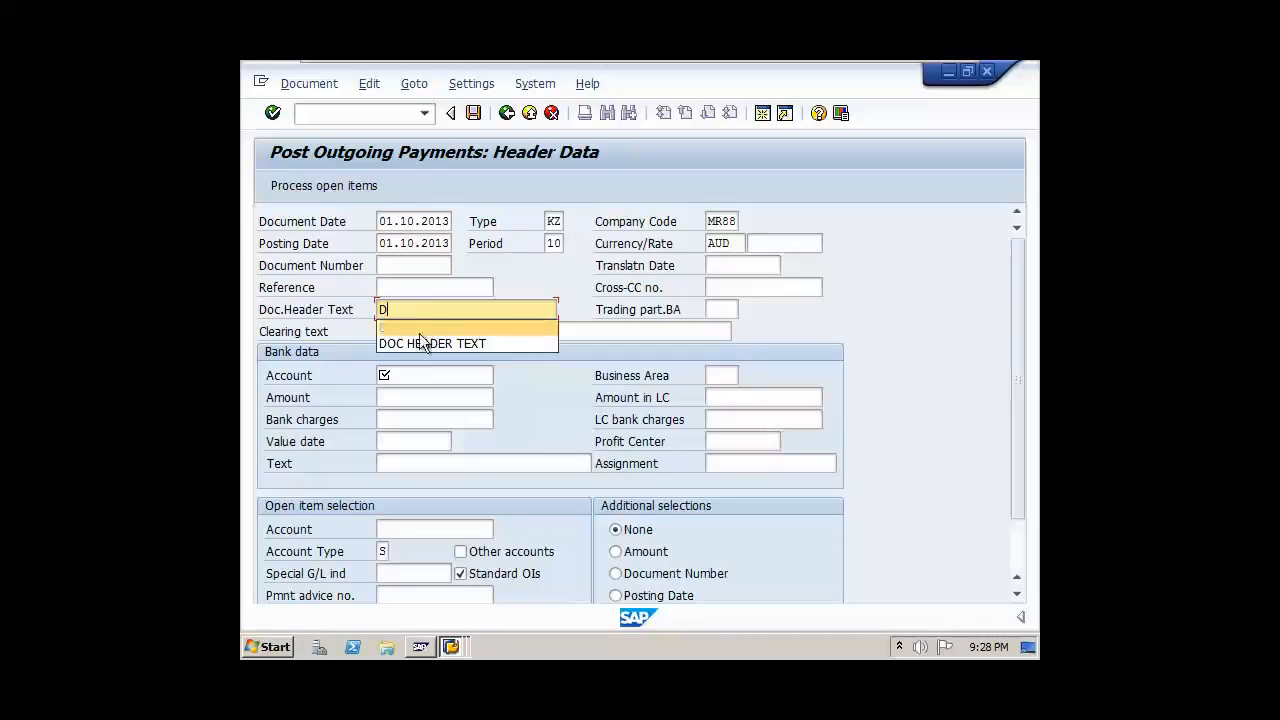
click(430, 328)
text(C)
click(431, 348)
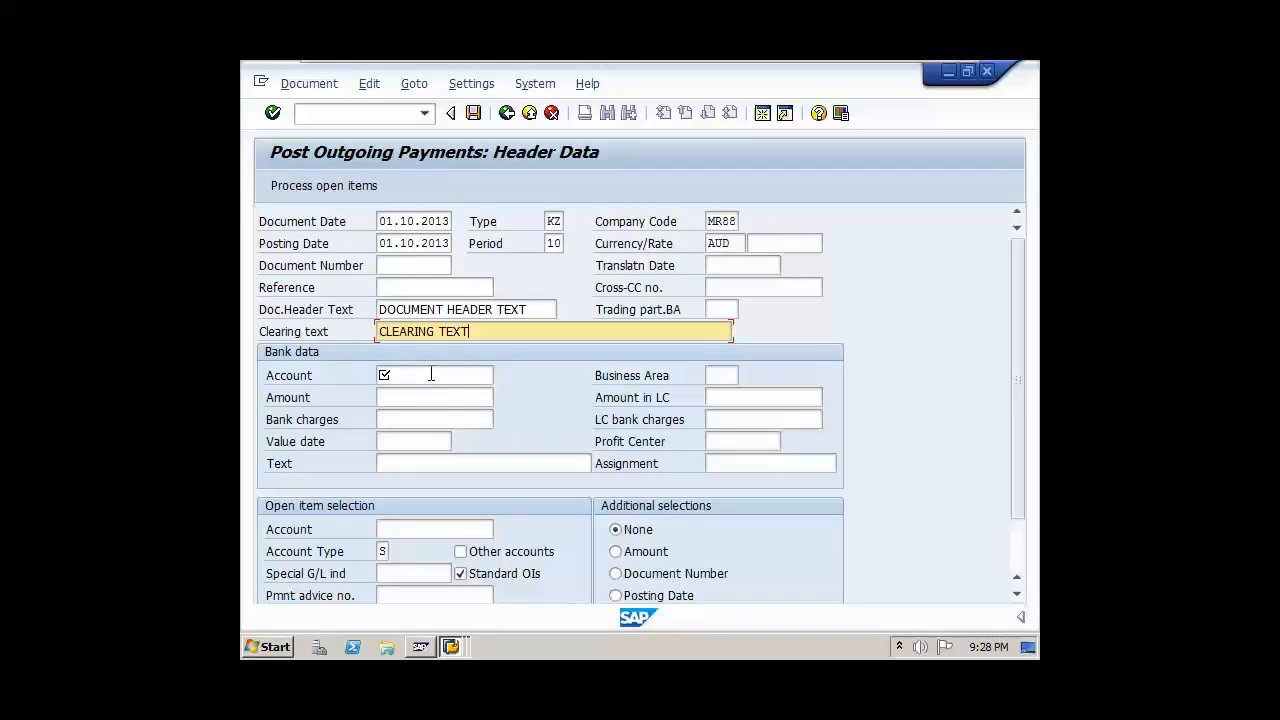
- Look up and choose bank G/L account 3000 in the bank data and enter an amount of 3500
click(488, 376)
click(501, 376)
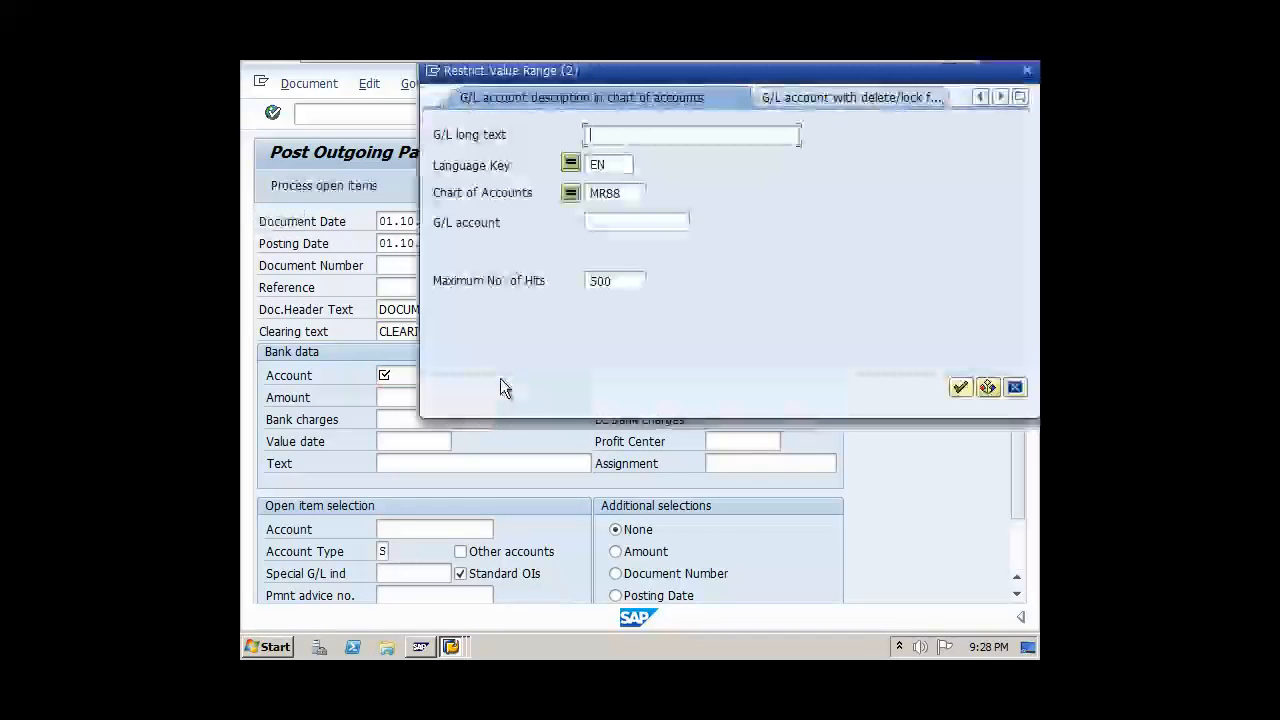
key(Return)
double_click(460, 226)
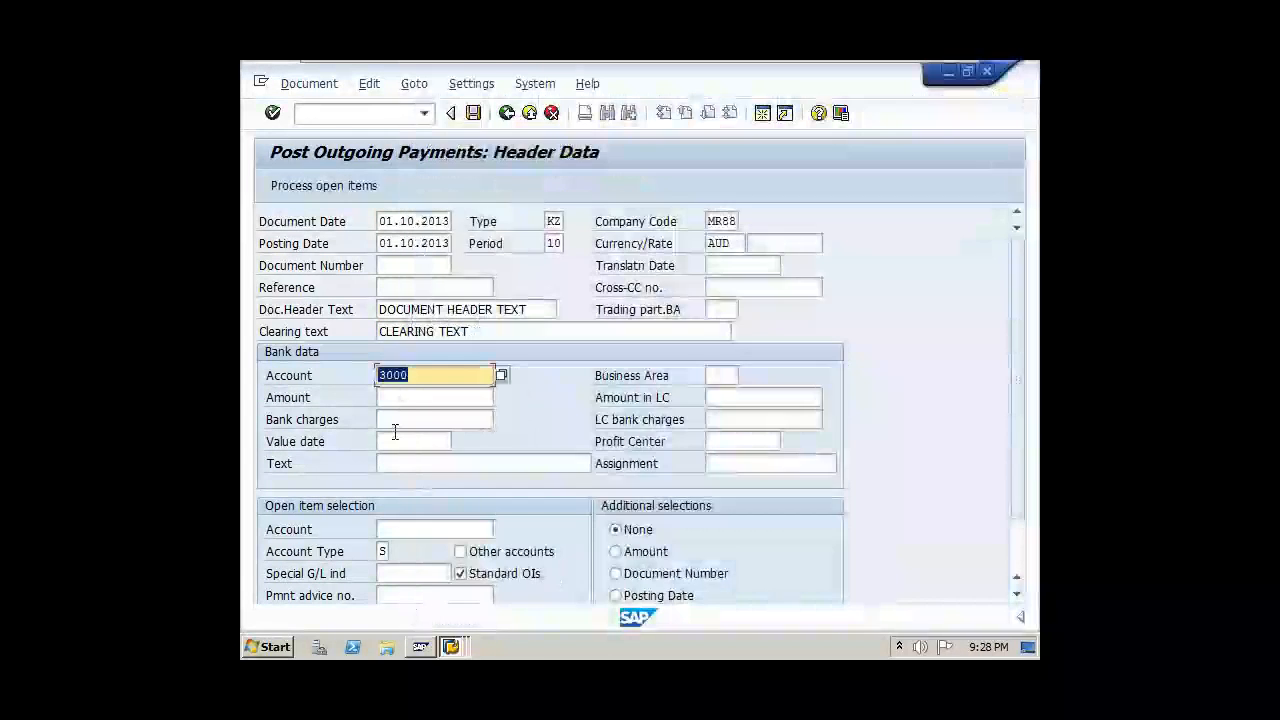
click(408, 397)
text(3500)
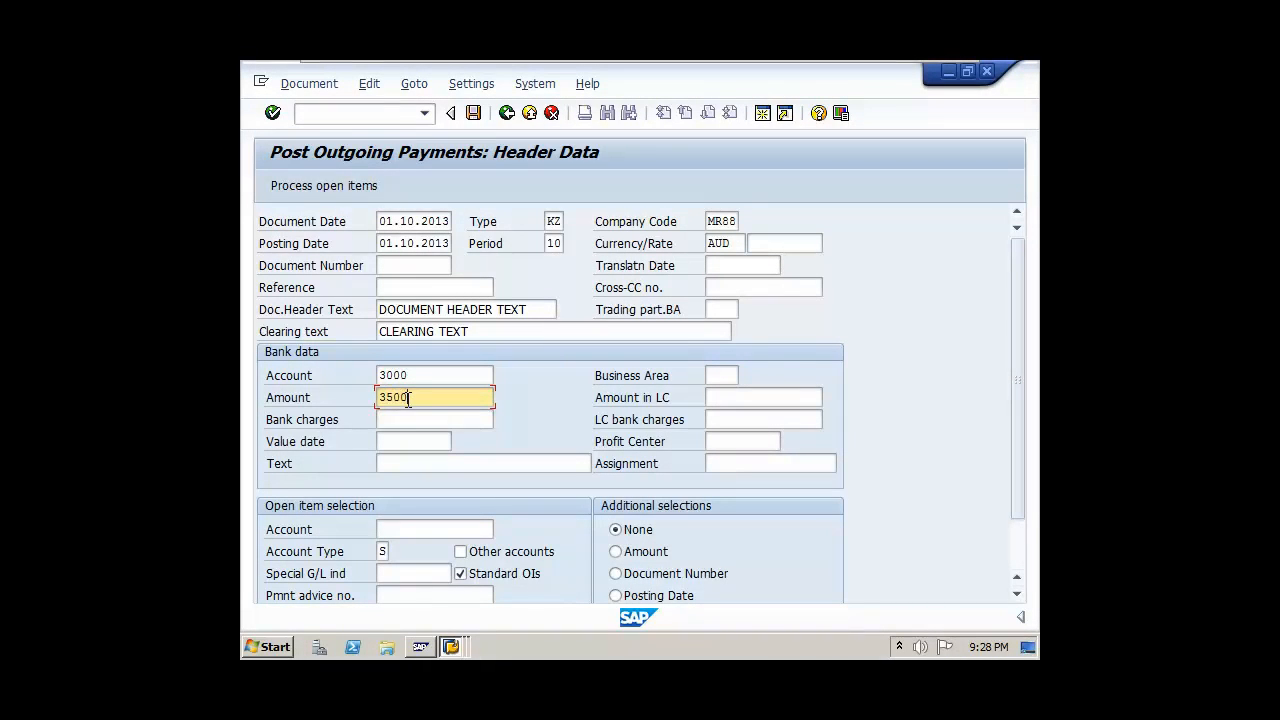
- Set the bank data value date to 01.10.2013 and its text to BANK DATA TEXT
click(418, 442)
text(01.10)
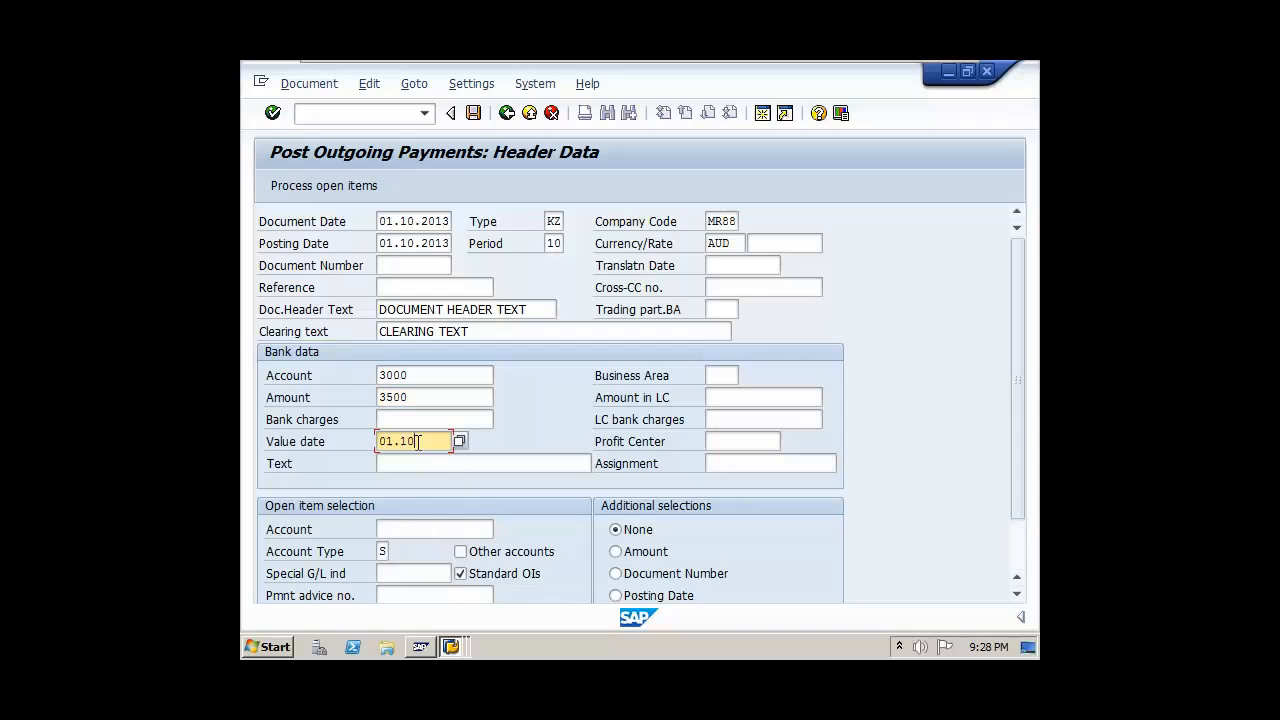
text(.2013)
click(417, 463)
text(B)
click(423, 478)
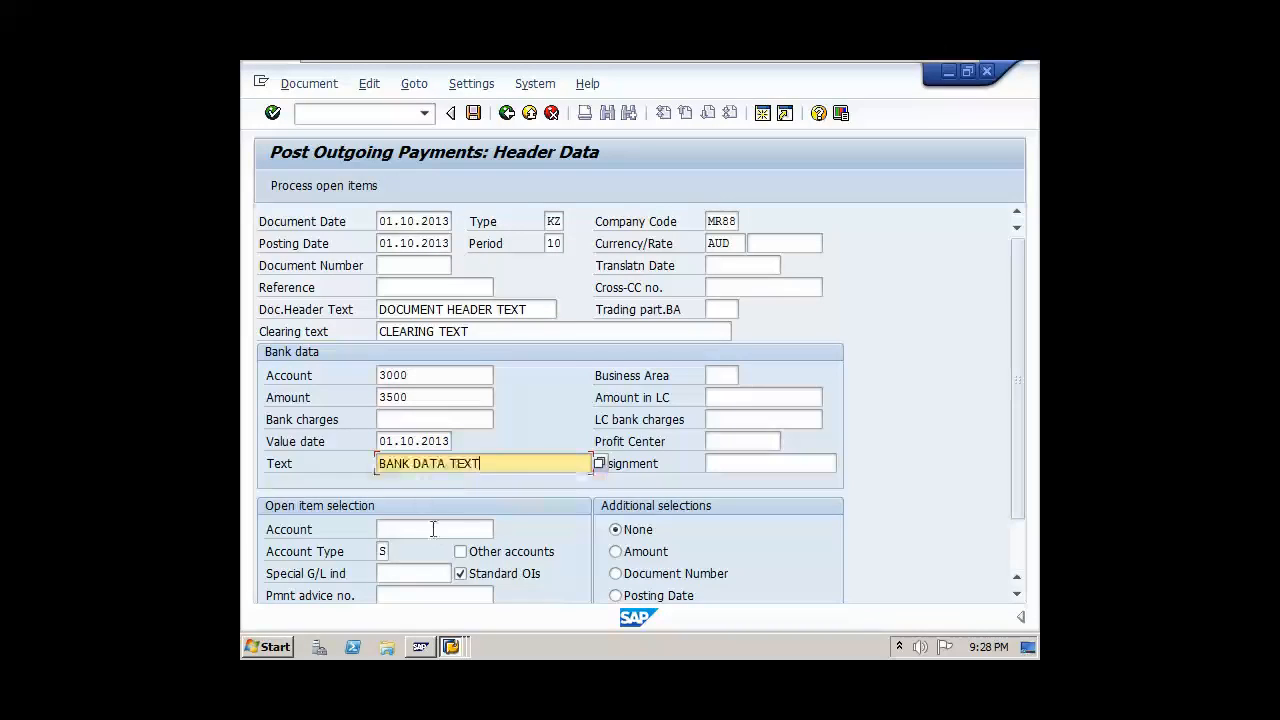
- Look up and choose the RENT PAYABLE AC account 4070 for the open item selection
click(434, 530)
click(501, 529)
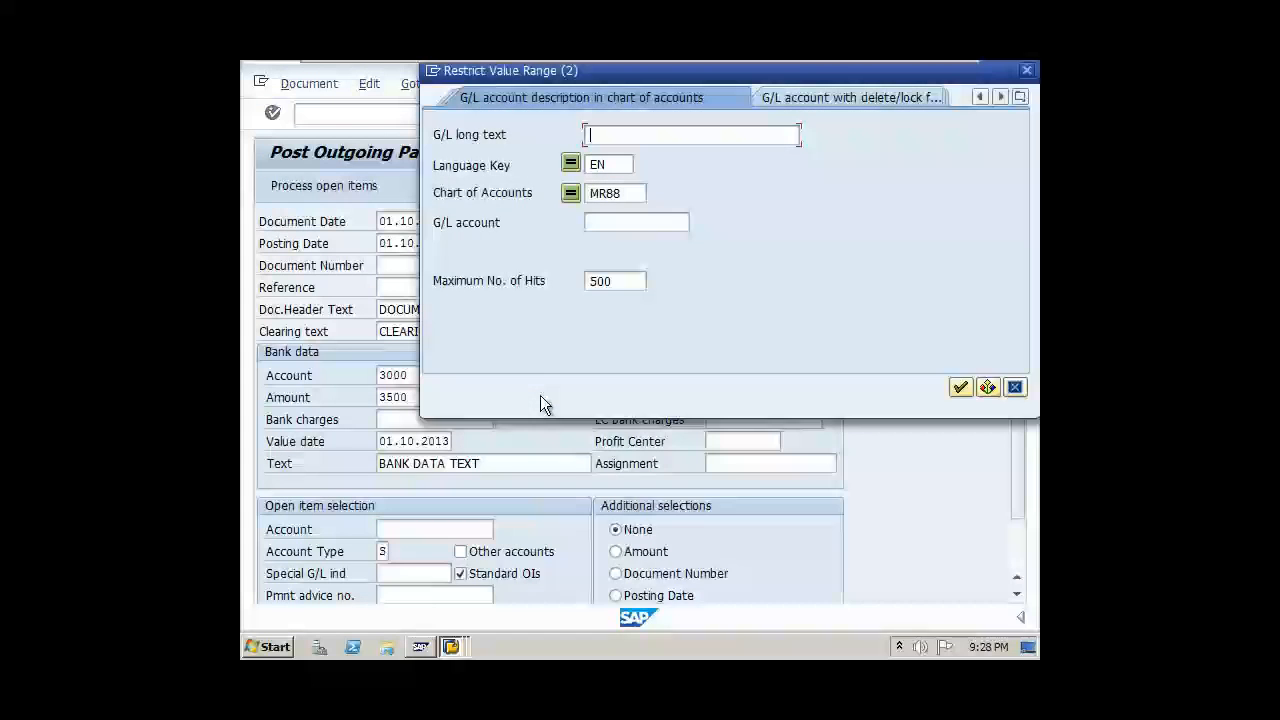
key(Return)
click(614, 170)
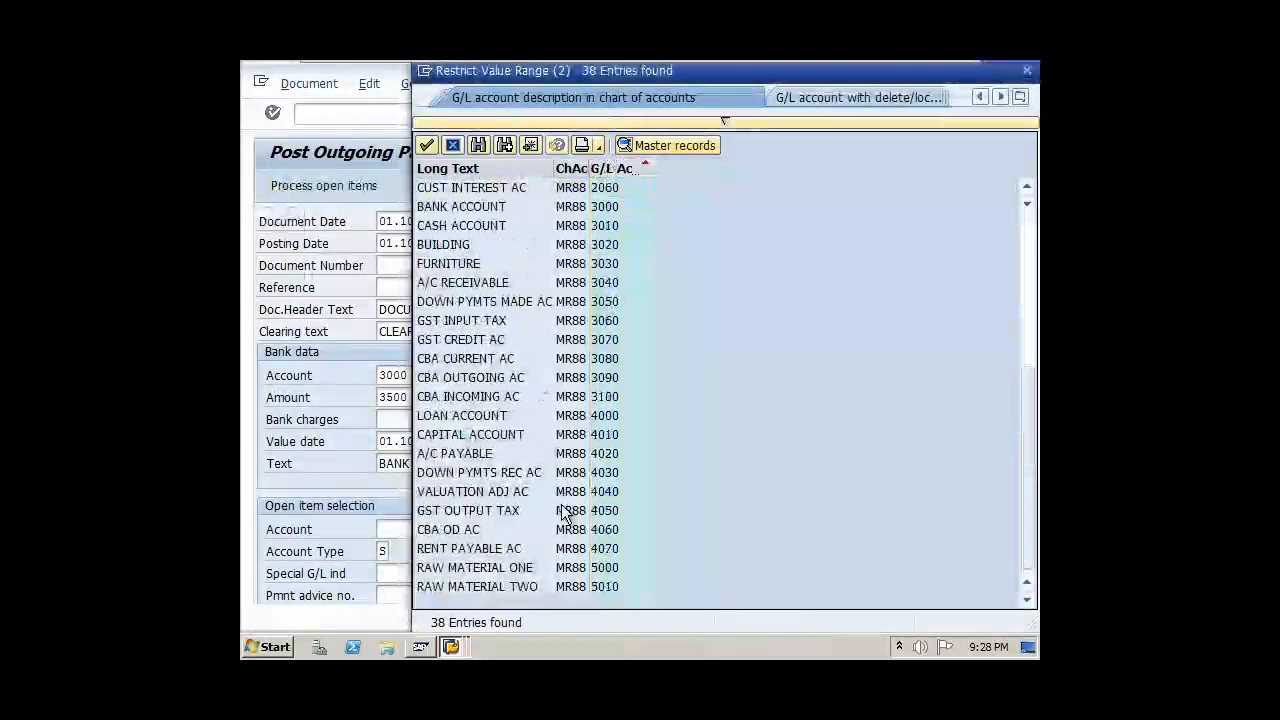
double_click(480, 548)
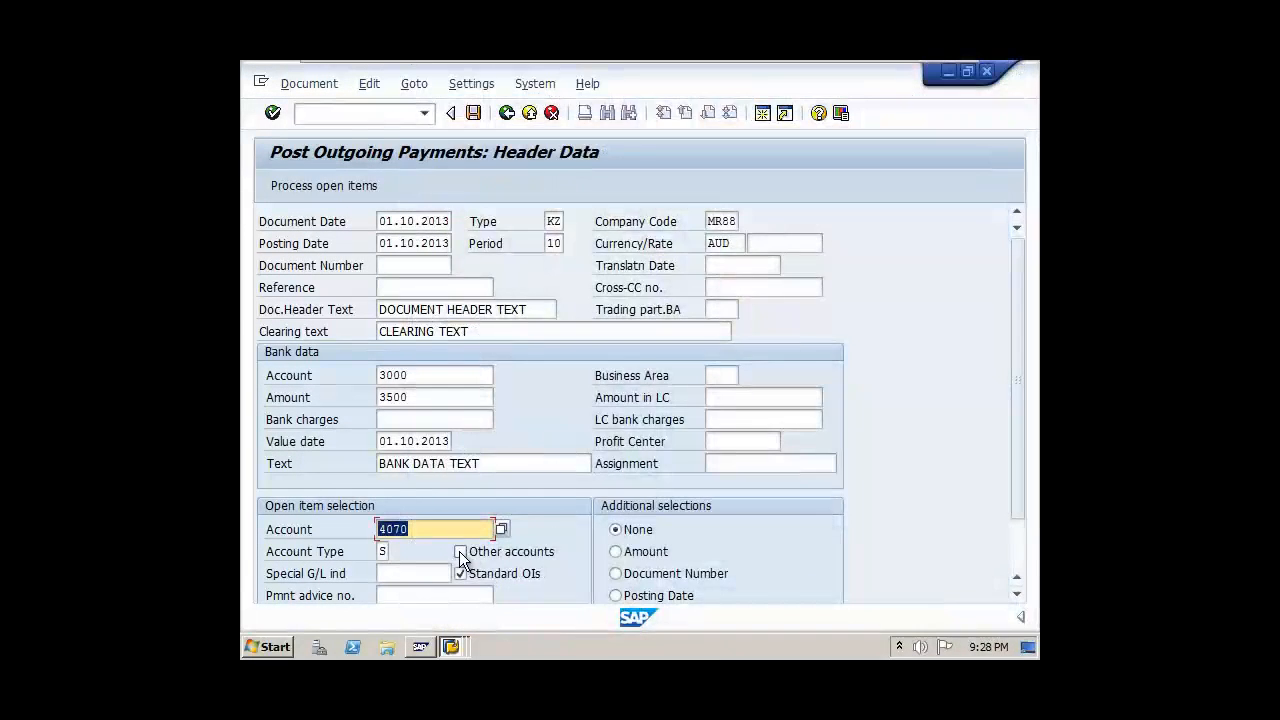
- Process the open items of the rent payable account, post the payment, and exit the outgoing payment entry
click(296, 188)
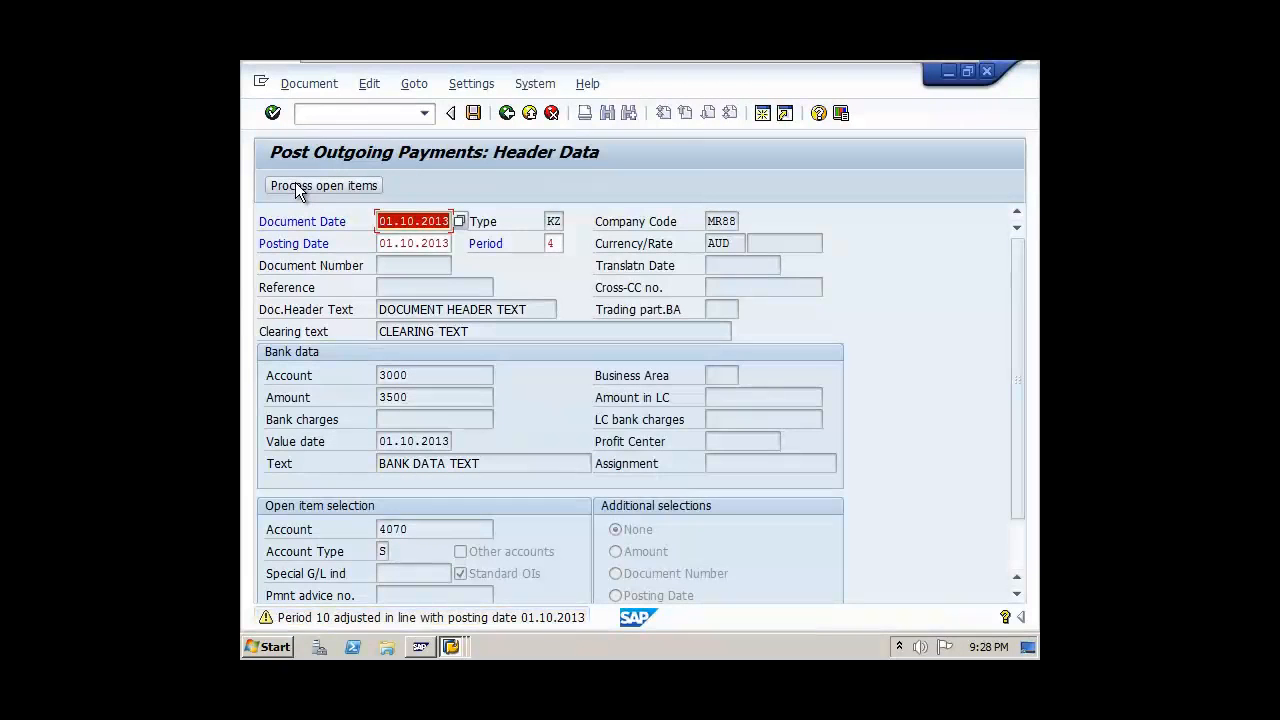
click(295, 185)
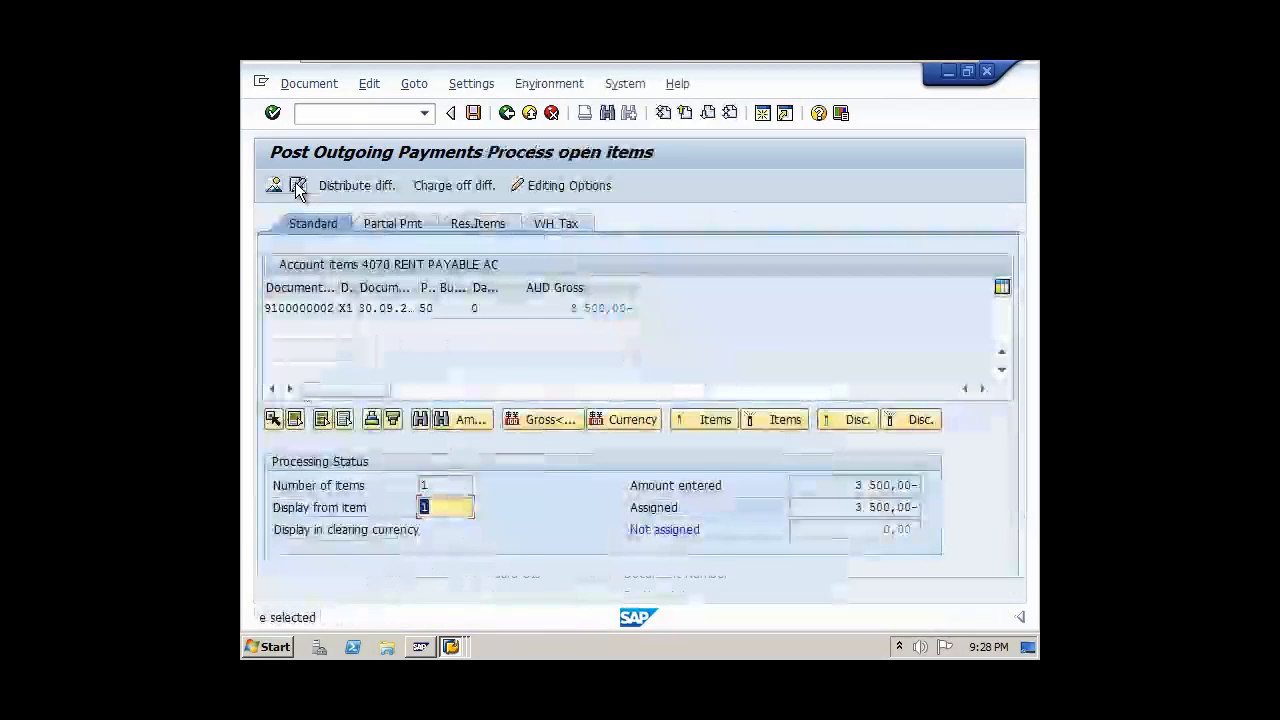
click(476, 114)
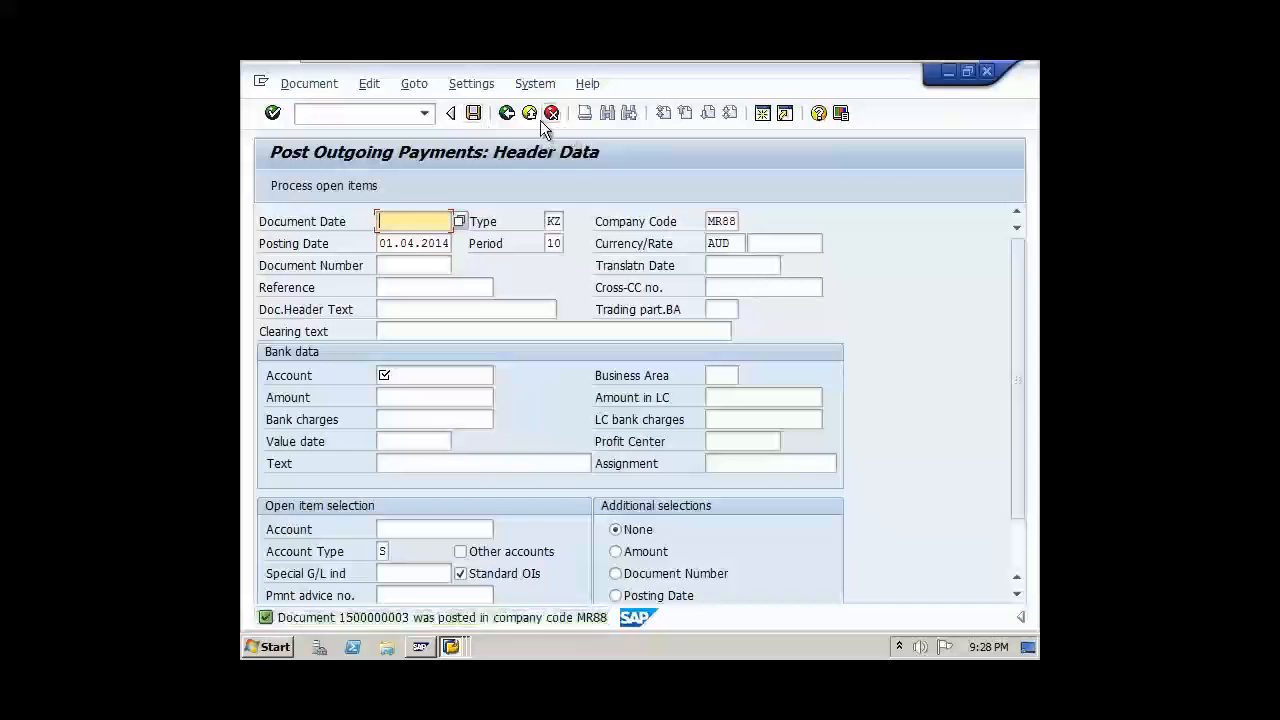
click(529, 114)
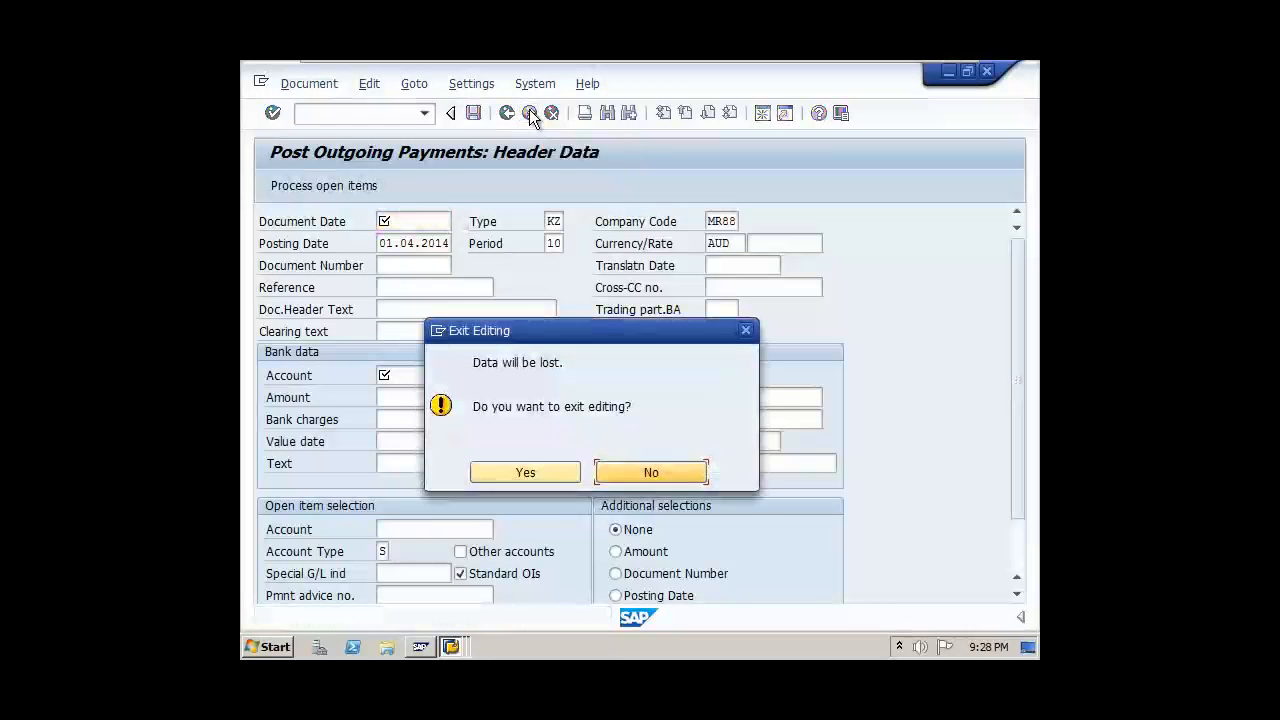
click(516, 474)
- Rerun the G/L line item display, review the rent expense and rent payable items and totals, and return to the SAP Easy Access session
click(451, 646)
click(455, 585)
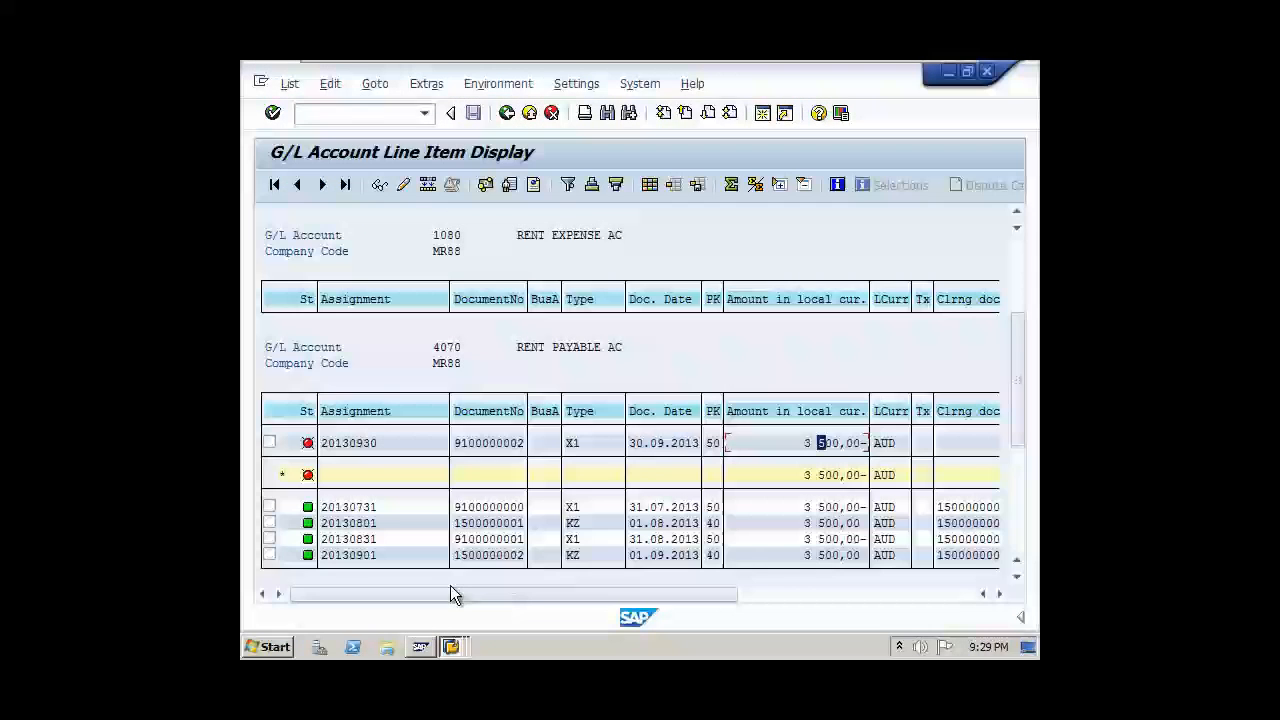
click(507, 113)
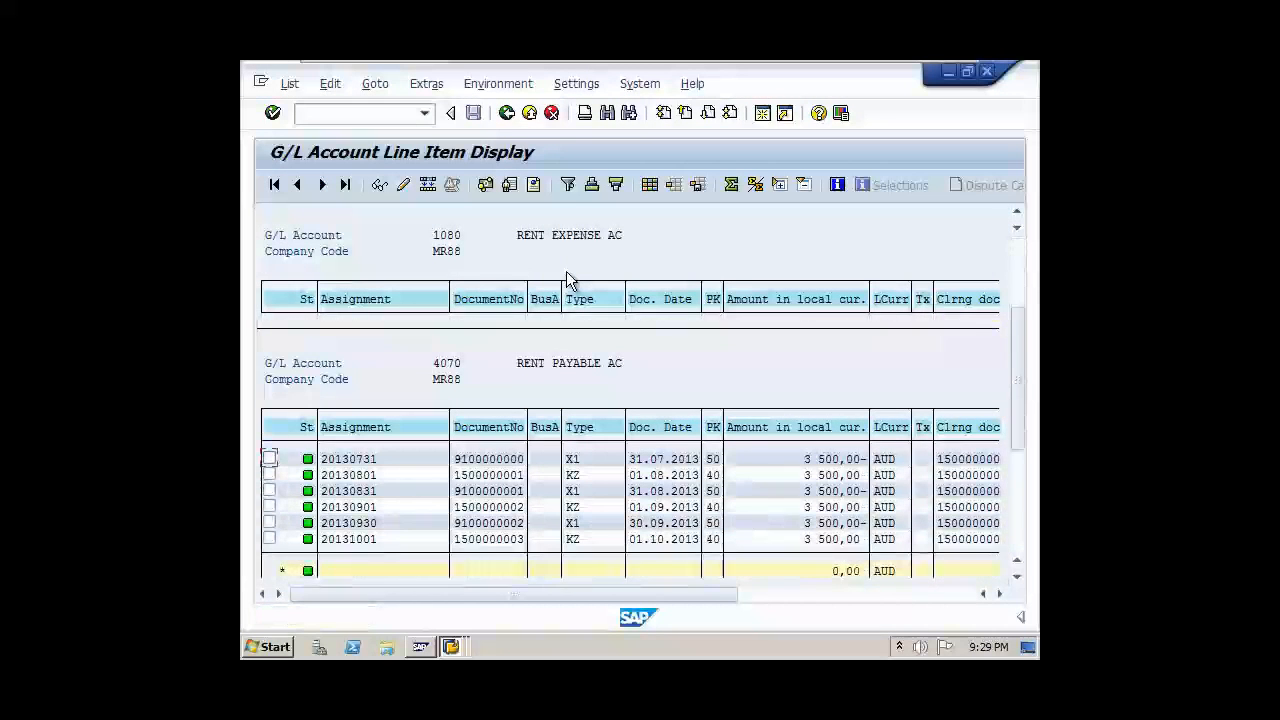
scroll(566, 278, down, 5)
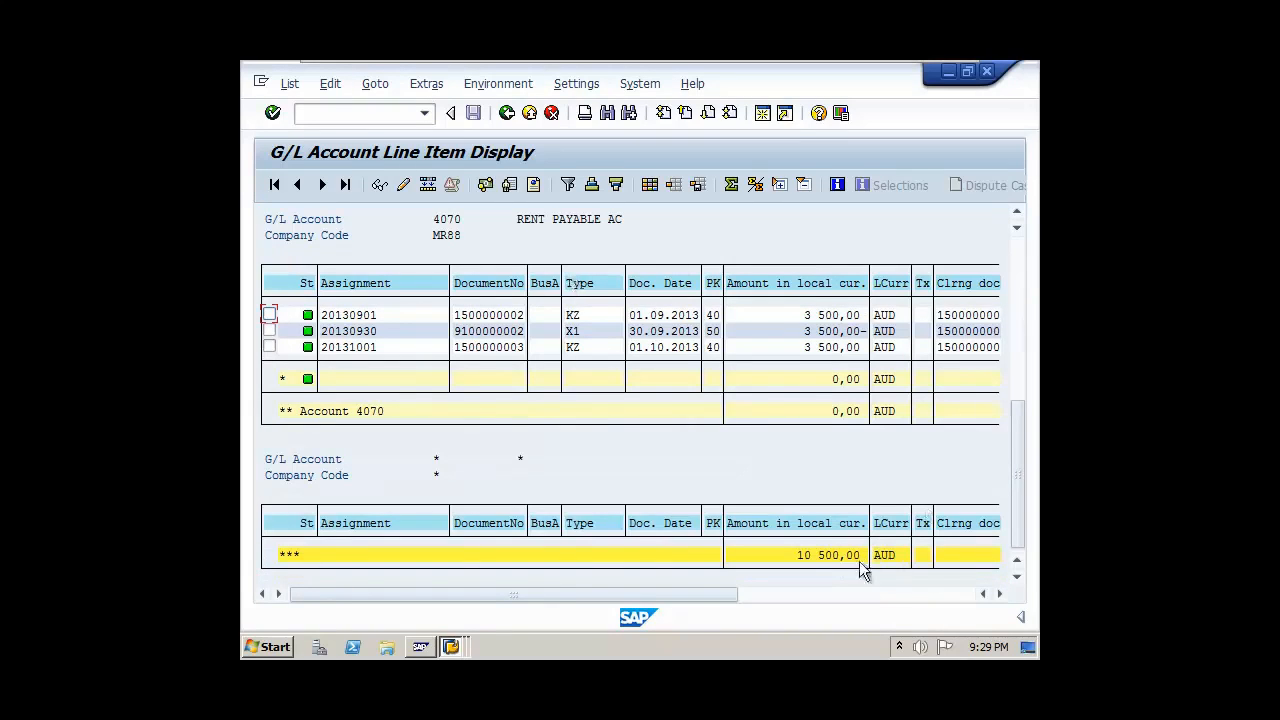
click(828, 555)
scroll(752, 415, up, 3)
scroll(750, 415, up, 5)
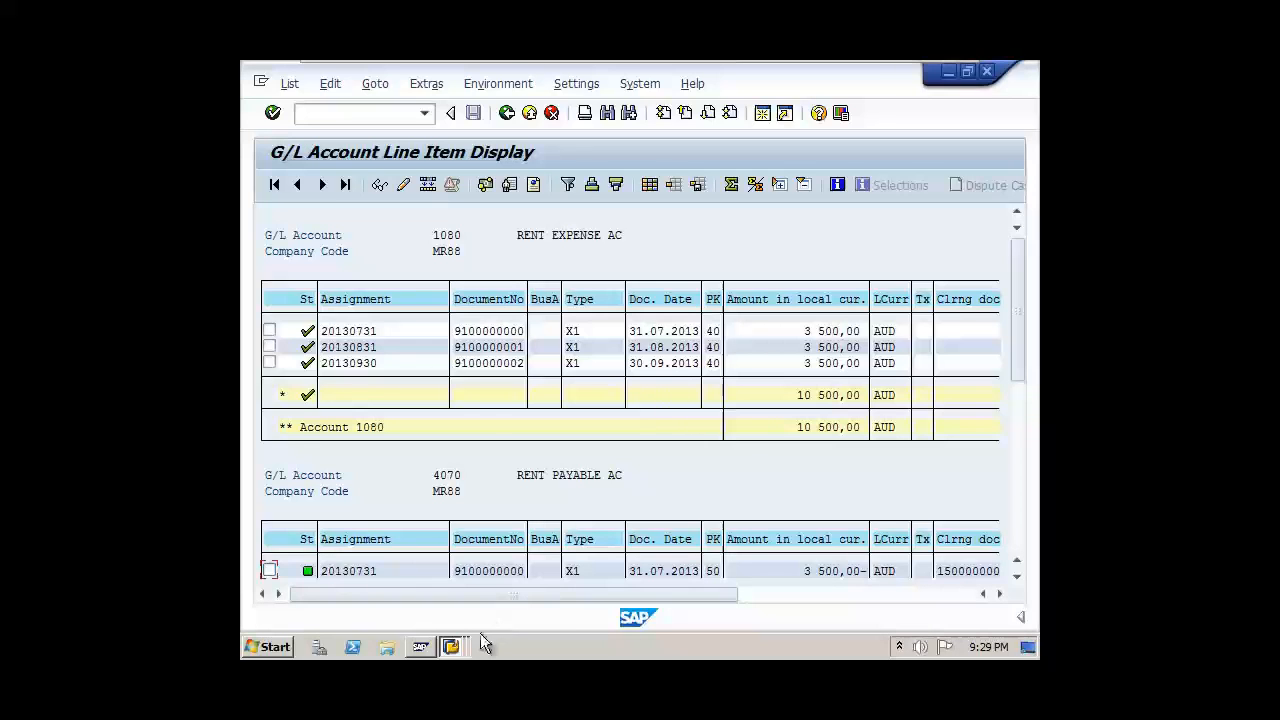
click(451, 645)
click(444, 613)
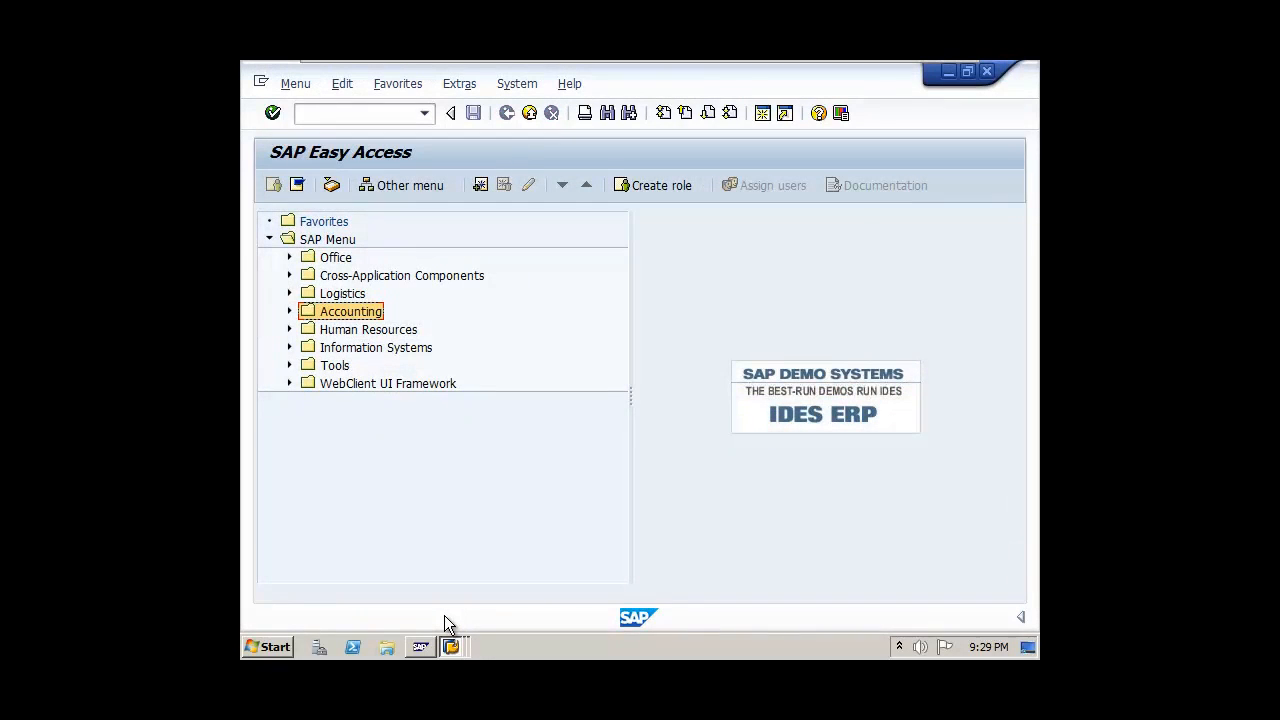